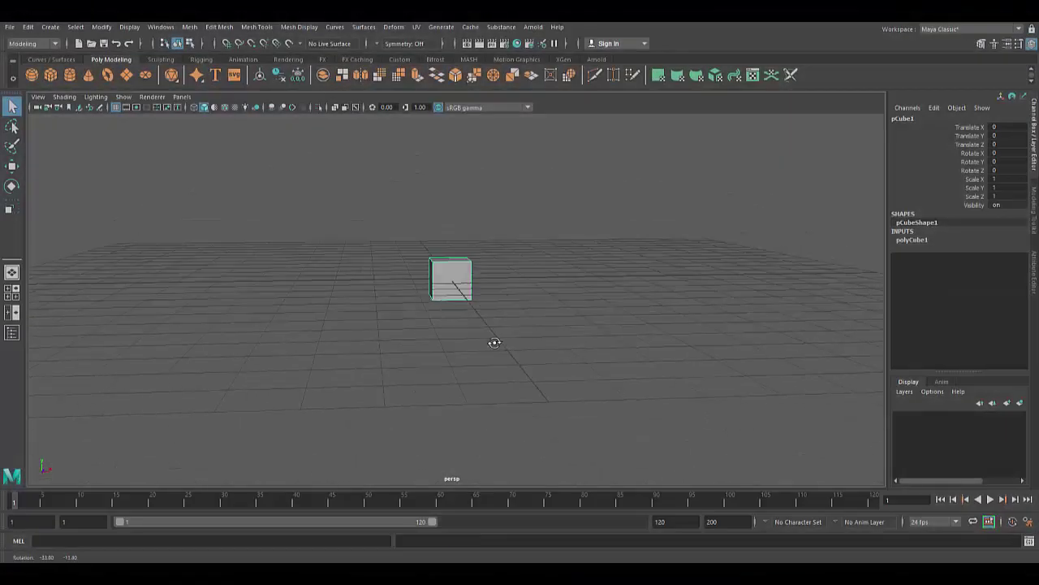
Scale the cube into a long, thin, level slab, undoing a trial tilt
key("r")
mouse_move(450, 225)
left_mouse_down()
mouse_move(457, 271)
mouse_move(712, 263)
left_mouse_up()
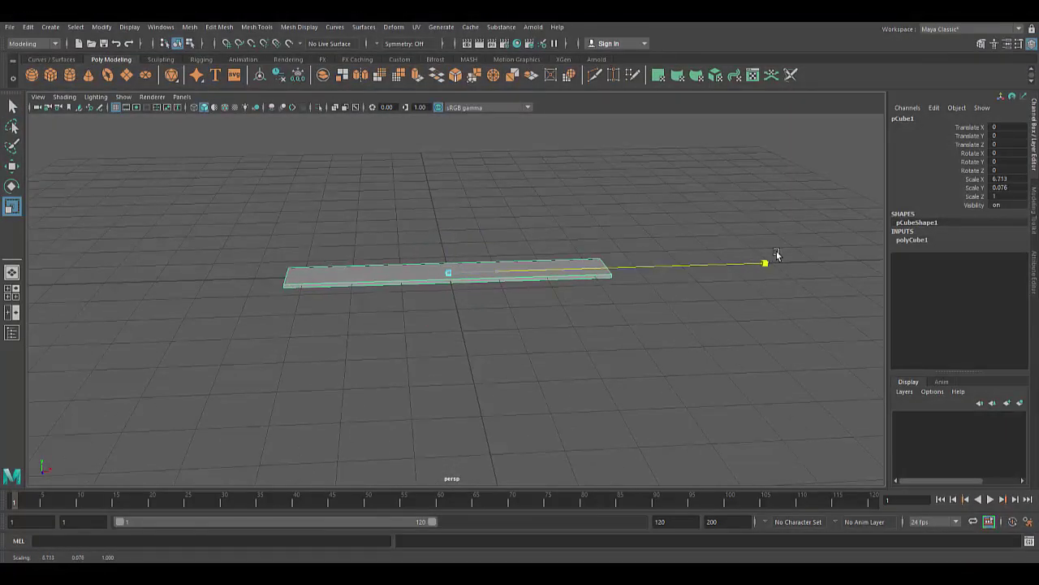
left_click_drag(777, 254, 789, 249)
mouse_move(493, 366)
left_mouse_down("alt")
mouse_move(300, 325)
mouse_move(427, 298)
mouse_move(451, 358)
left_mouse_up("alt")
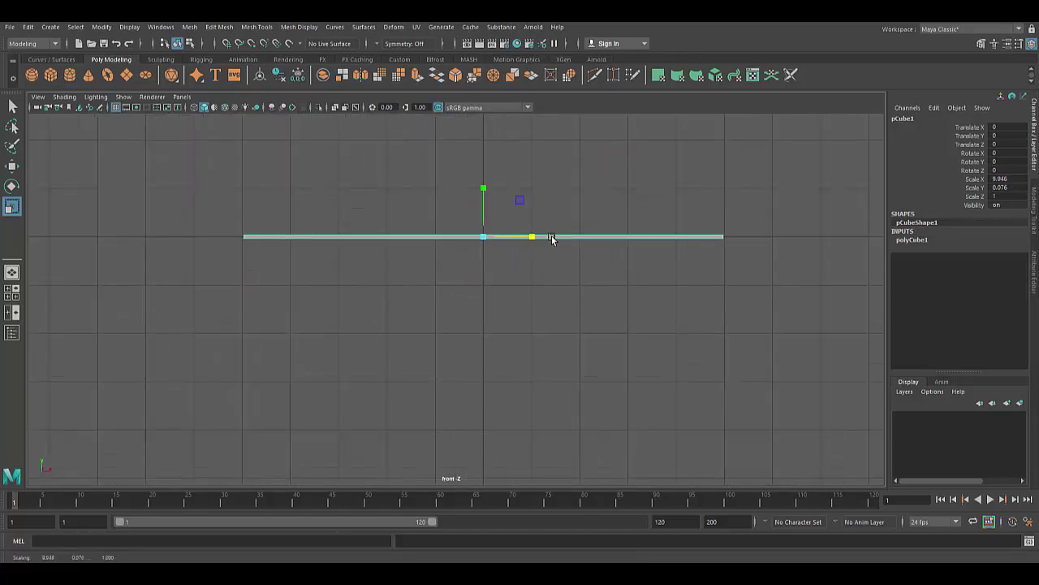
key("e")
left_click_drag(531, 208, 522, 196)
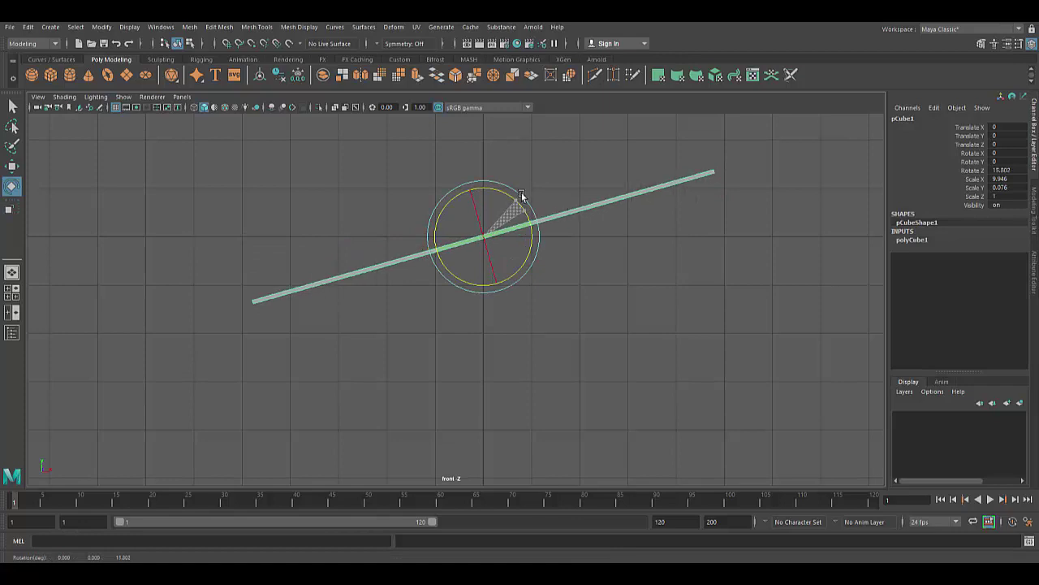
key("ctrl+z")
Insert five edge loops across the slab's length with Insert Edge Loop
left_click(257, 27)
left_click(295, 117)
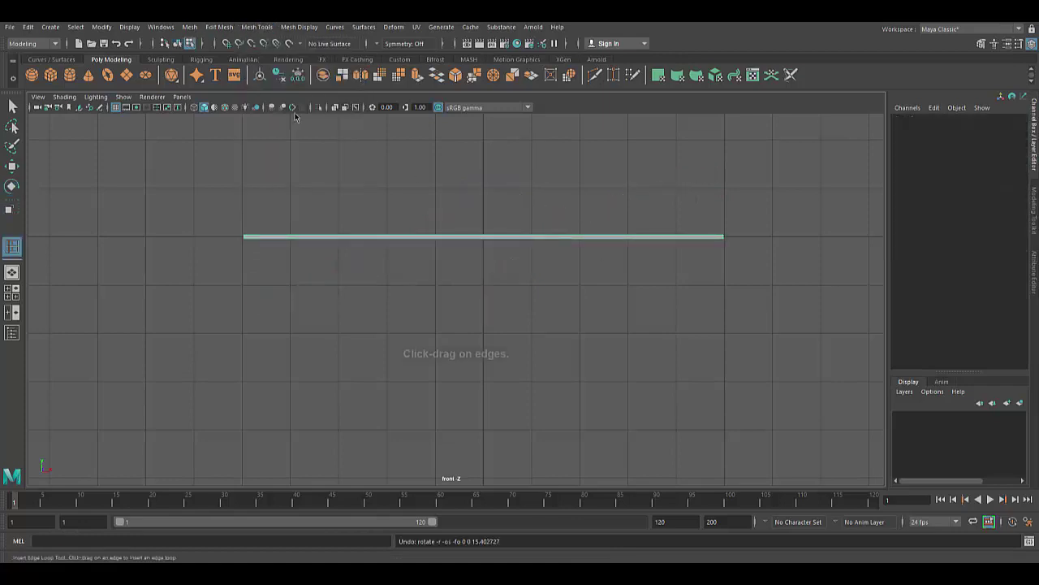
left_click(229, 27)
left_click(581, 268)
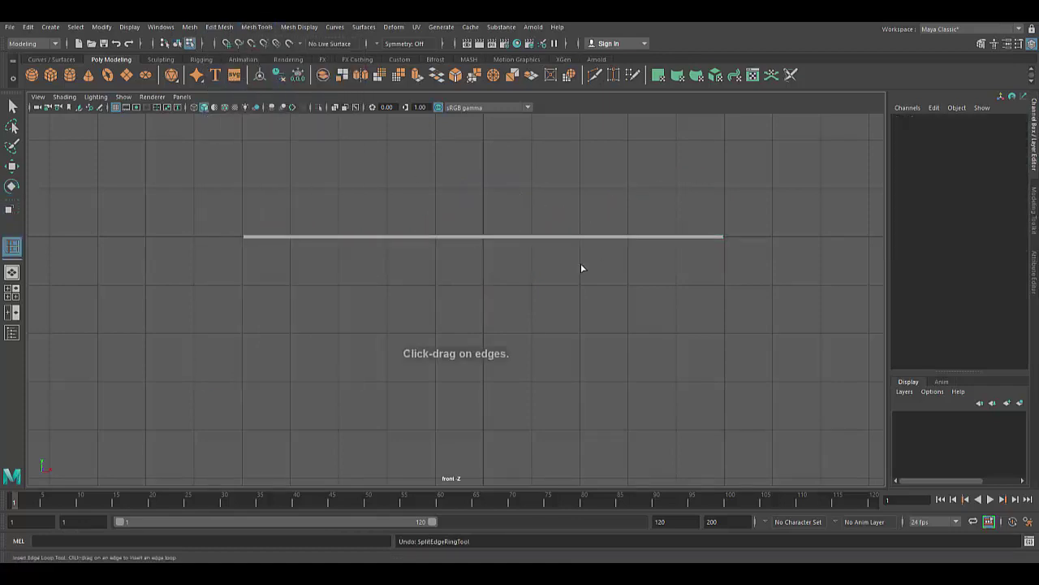
left_click(404, 238)
scroll(414, 306, "up", 2)
scroll(431, 260, "up", 1)
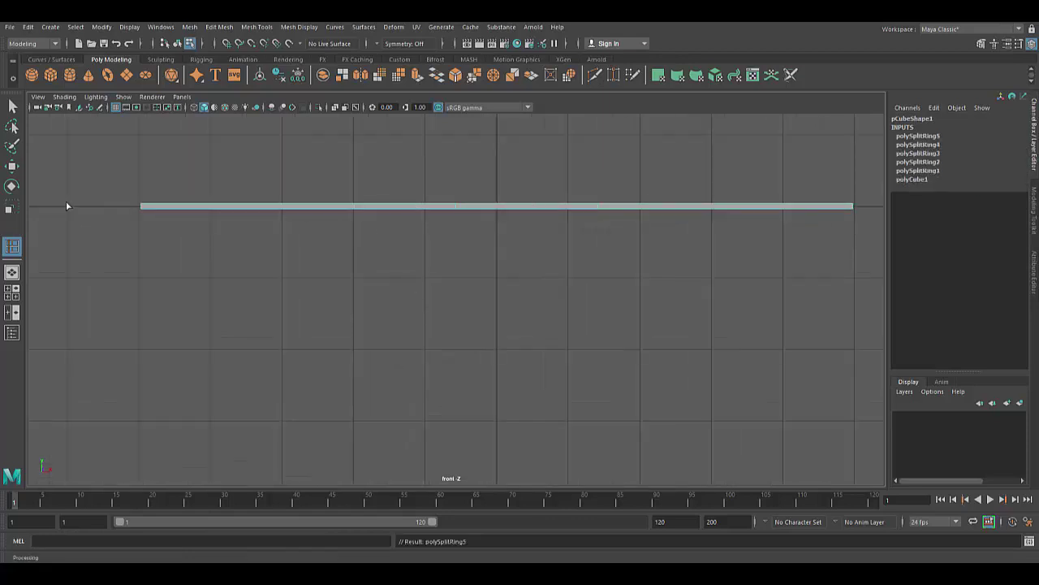
key("w")
right_click_drag(599, 205, 578, 174)
Raise the right-side vertices and lower the left end to bend the slab into a slope
left_click_drag(577, 174, 869, 228)
left_click_drag(725, 162, 723, 118)
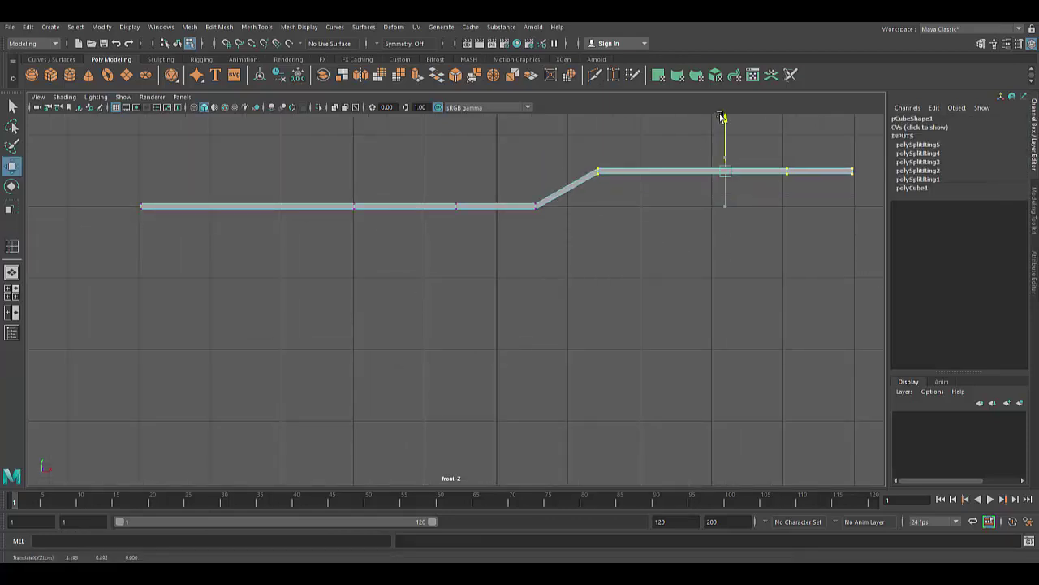
left_click_drag(788, 165, 790, 161)
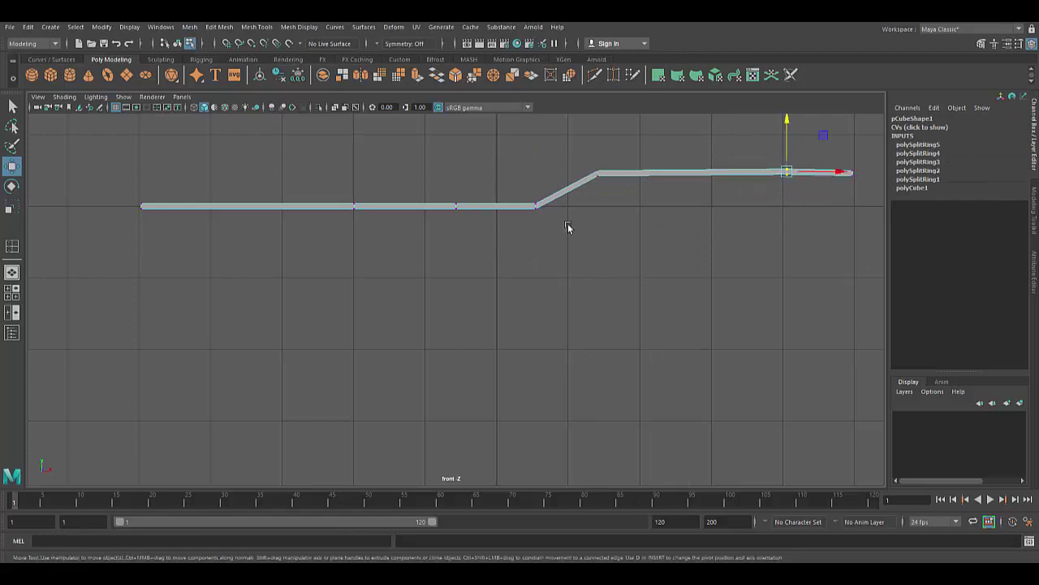
left_click_drag(567, 227, 519, 194)
left_click_drag(535, 154, 534, 128)
left_click(456, 206)
left_click_drag(452, 163, 452, 156)
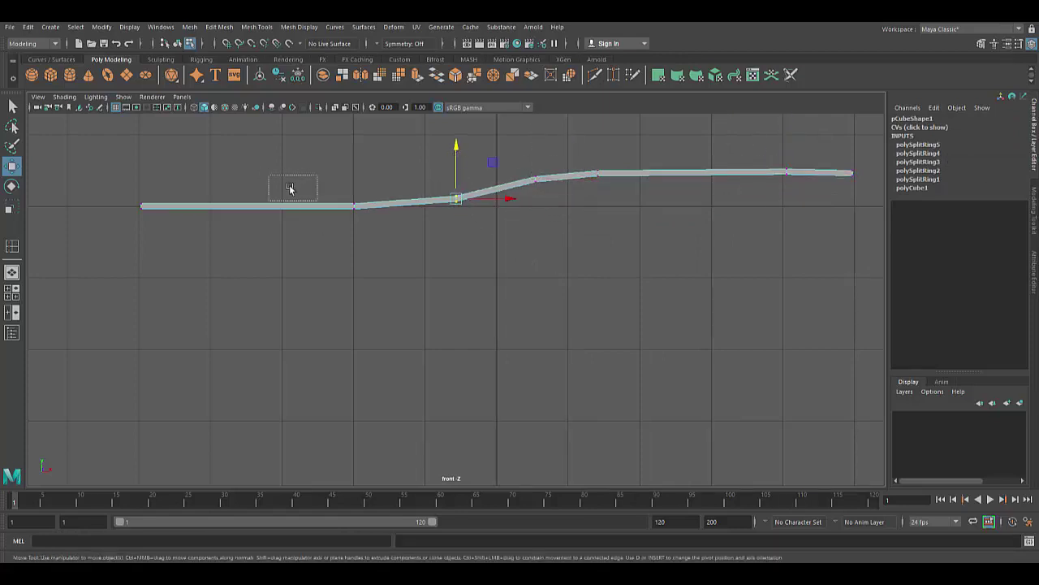
left_click_drag(290, 188, 364, 214)
left_click_drag(354, 156, 351, 192)
left_click_drag(118, 192, 162, 221)
left_click_drag(141, 157, 139, 211)
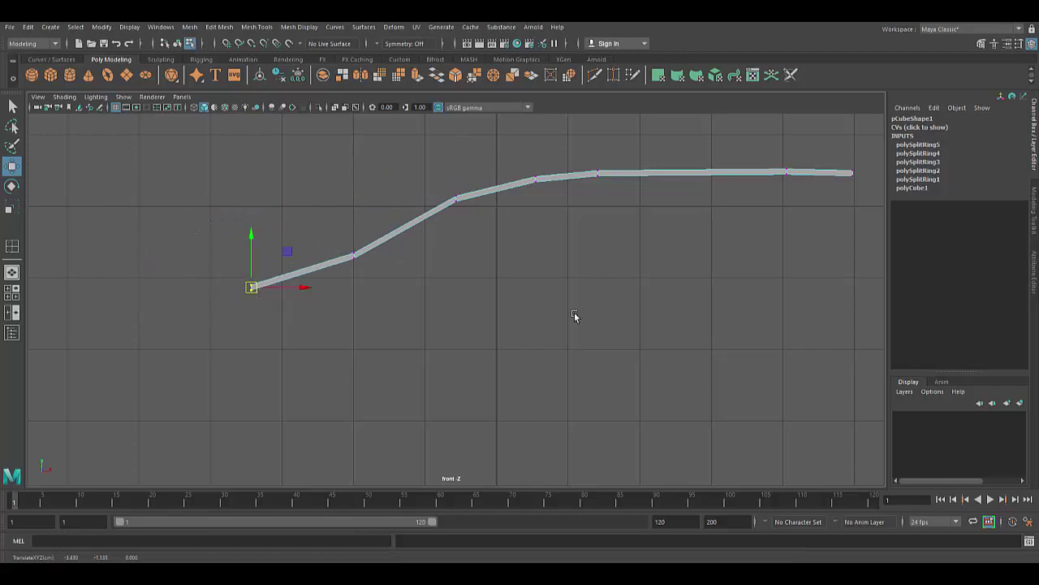
left_click_drag(457, 156, 457, 167)
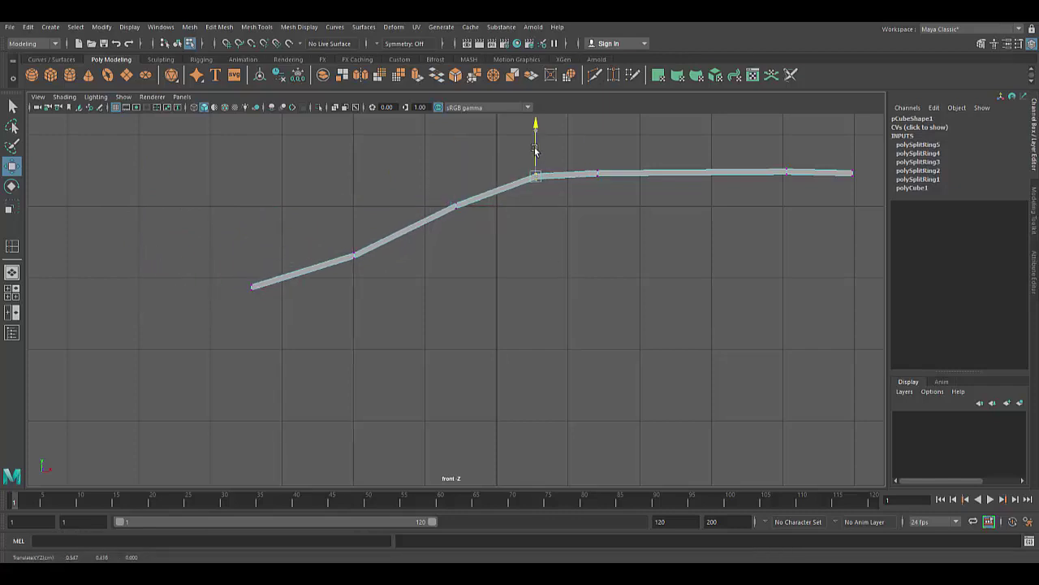
Raise the right end slightly, then return to object mode with the slab selected
left_click_drag(777, 180, 863, 159)
left_click_drag(817, 137, 817, 131)
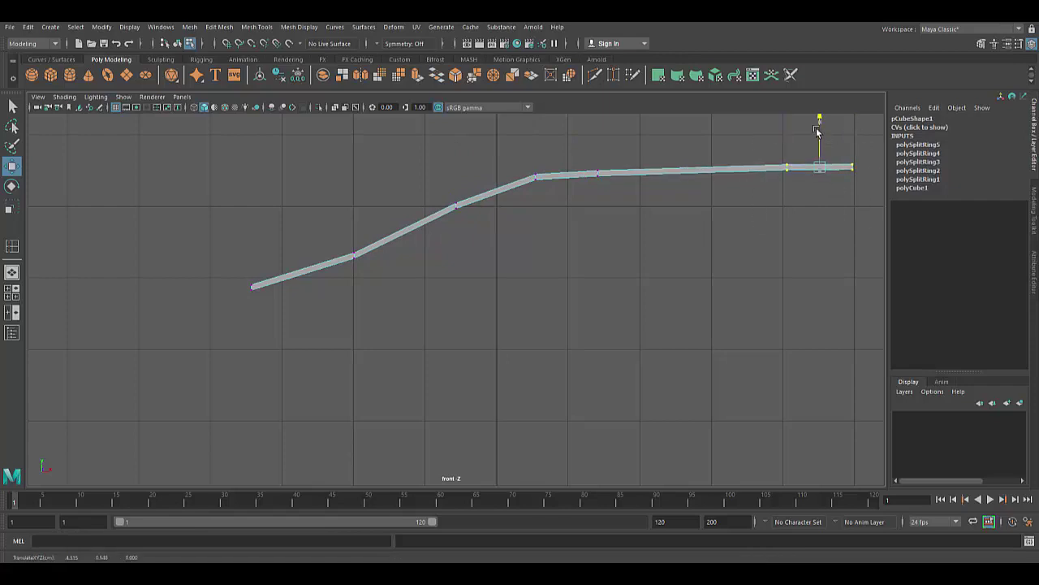
left_click(457, 203)
left_click_drag(576, 128, 844, 226)
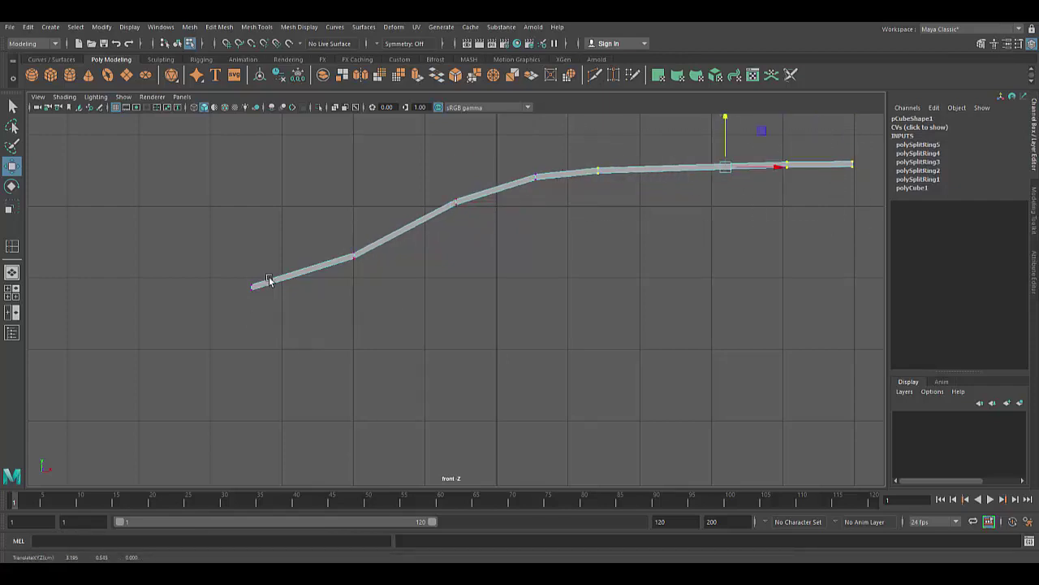
right_click_drag(418, 218, 487, 202)
left_click(614, 174)
Extrude the right-section faces downward four times to form the head panel
right_click(654, 170)
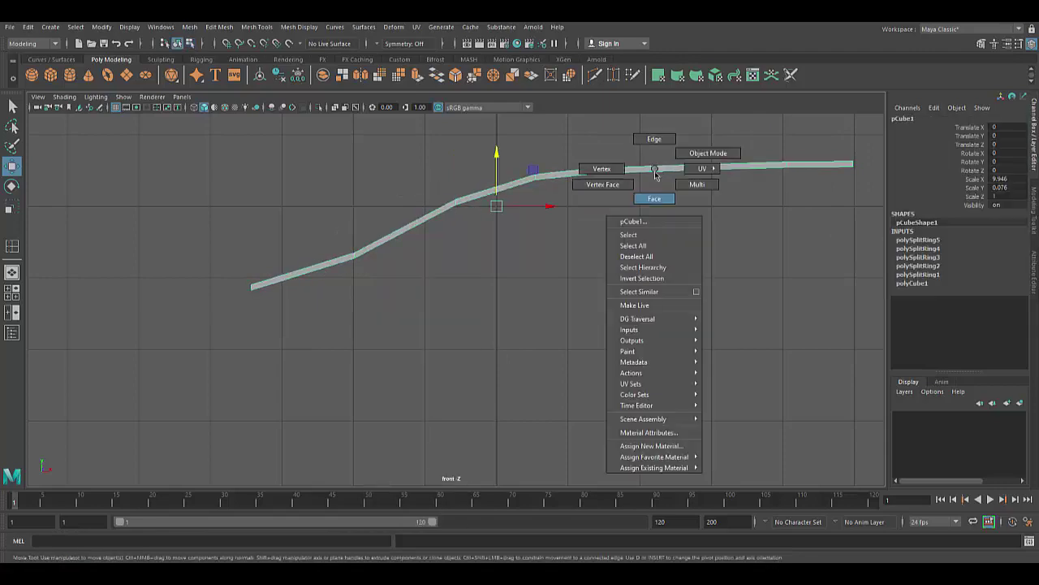
left_click(654, 198)
left_click_drag(637, 208, 562, 310, "alt")
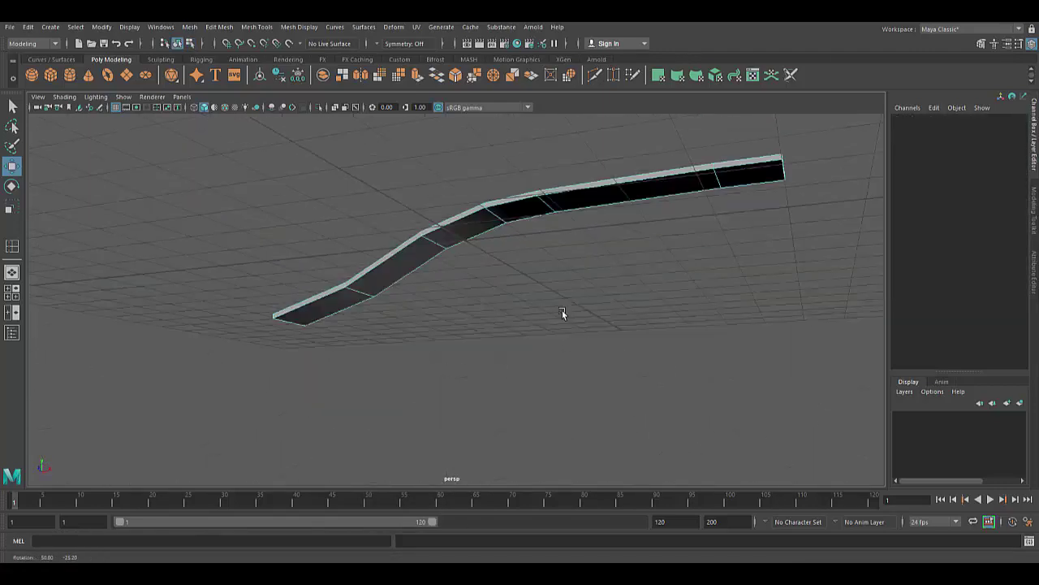
left_click(451, 233)
key("ctrl+e")
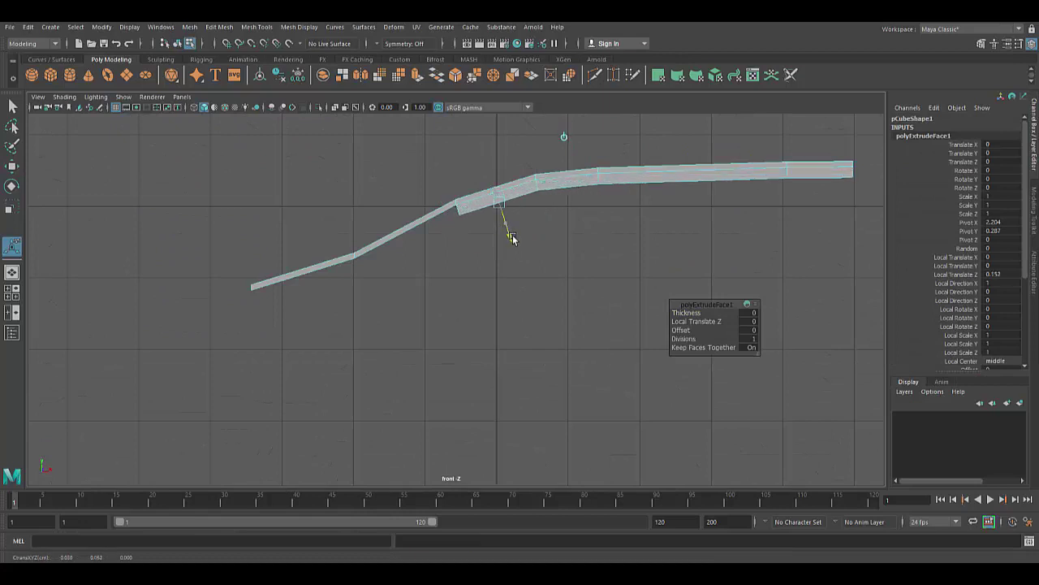
left_click_drag(512, 238, 552, 394)
left_click(431, 85)
key("ctrl+e")
left_click(420, 78)
middle_click_drag(552, 394, 482, 365, "alt")
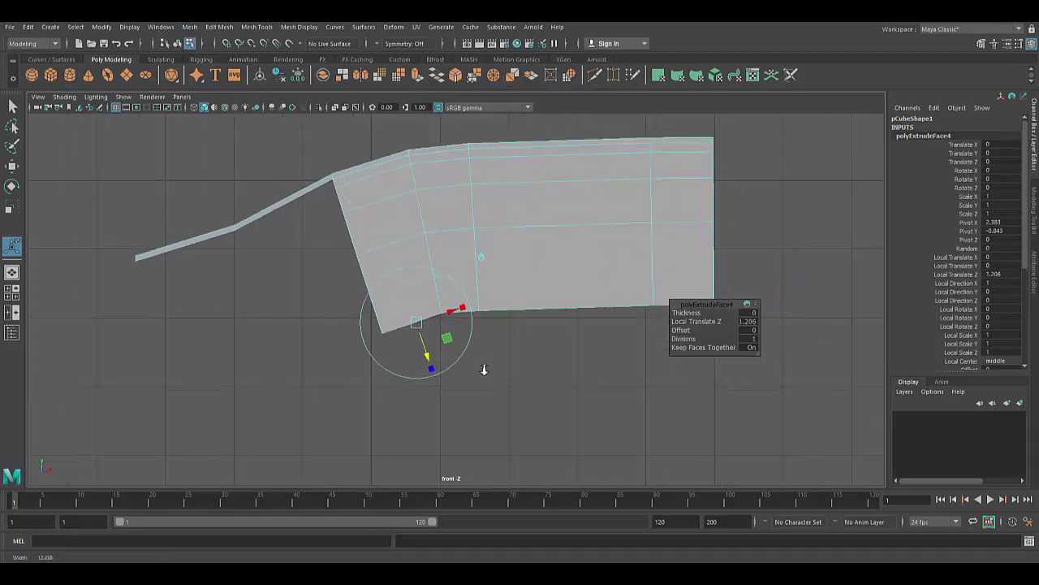
Raise the head's bottom-right vertices so the panel tapers toward its end
key("q")
left_click_drag(617, 354, 755, 284)
key("w")
mouse_move(675, 256)
left_mouse_down()
mouse_move(678, 194)
mouse_move(703, 168)
left_mouse_up()
left_click(706, 237)
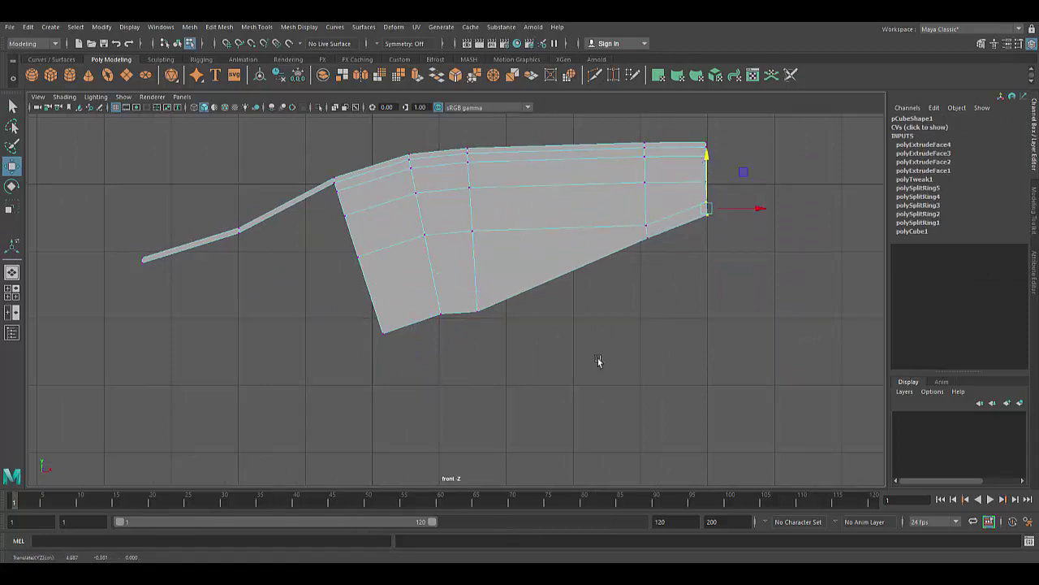
Shift the head's left-edge vertices right and raise its lower-left corner
left_click(342, 213)
left_click_drag(396, 216, 408, 219)
left_click(358, 257)
mouse_move(410, 260)
left_mouse_down()
mouse_move(417, 264)
mouse_move(382, 269)
left_mouse_up()
left_click(383, 331)
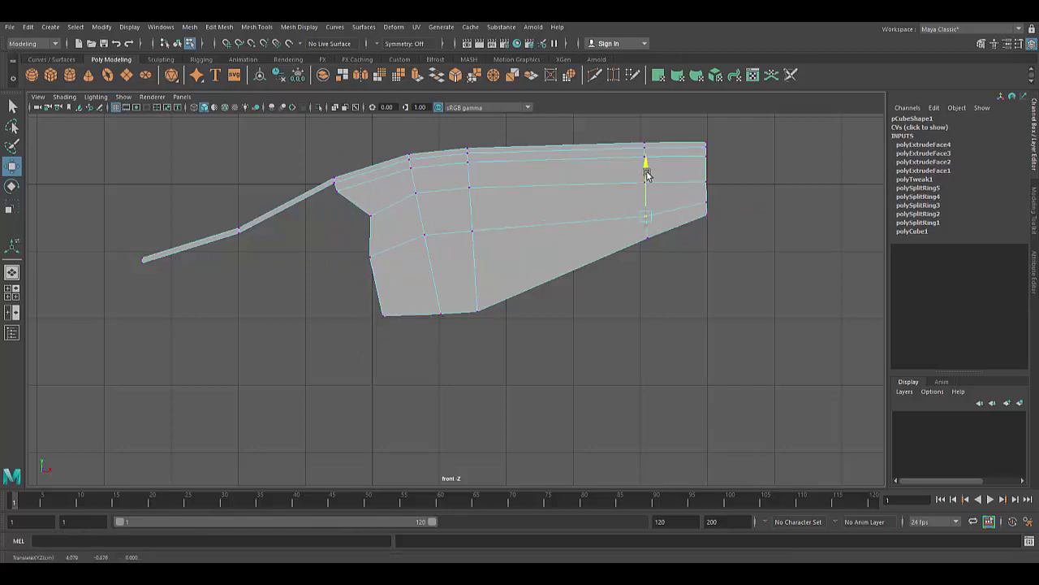
Lower the handle's middle vertex, raise its left end, and insert an edge loop near the head's end
left_click(238, 231)
left_click_drag(236, 177, 236, 190)
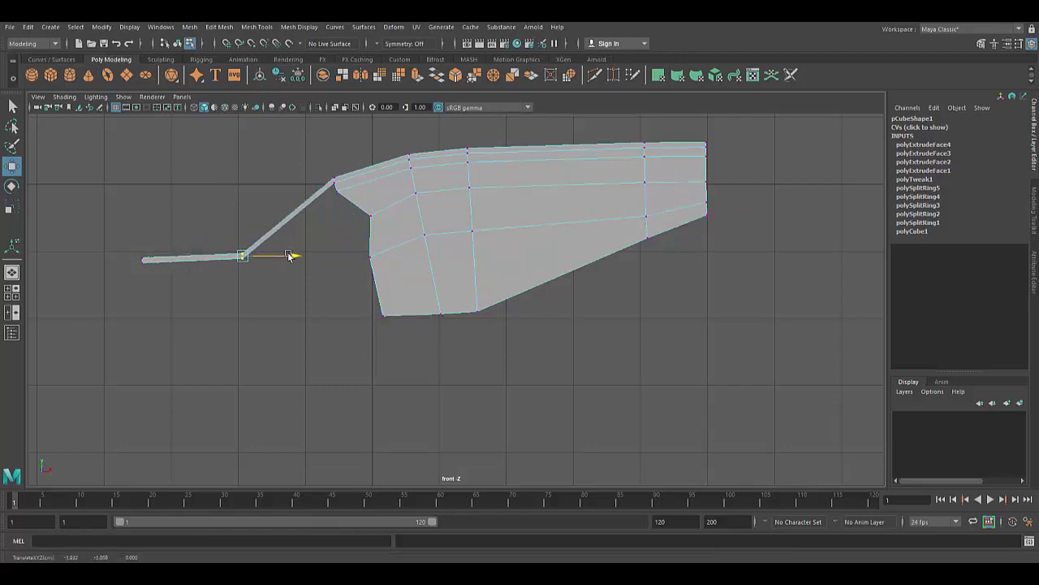
left_click_drag(143, 226, 142, 203)
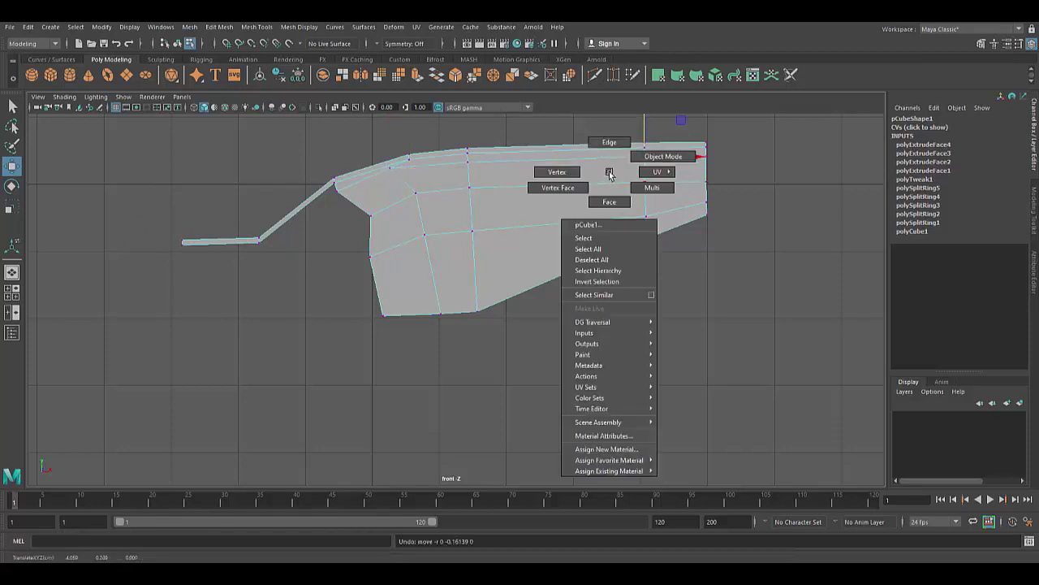
right_click_drag(608, 179, 665, 155)
left_click(256, 26)
left_click(301, 104)
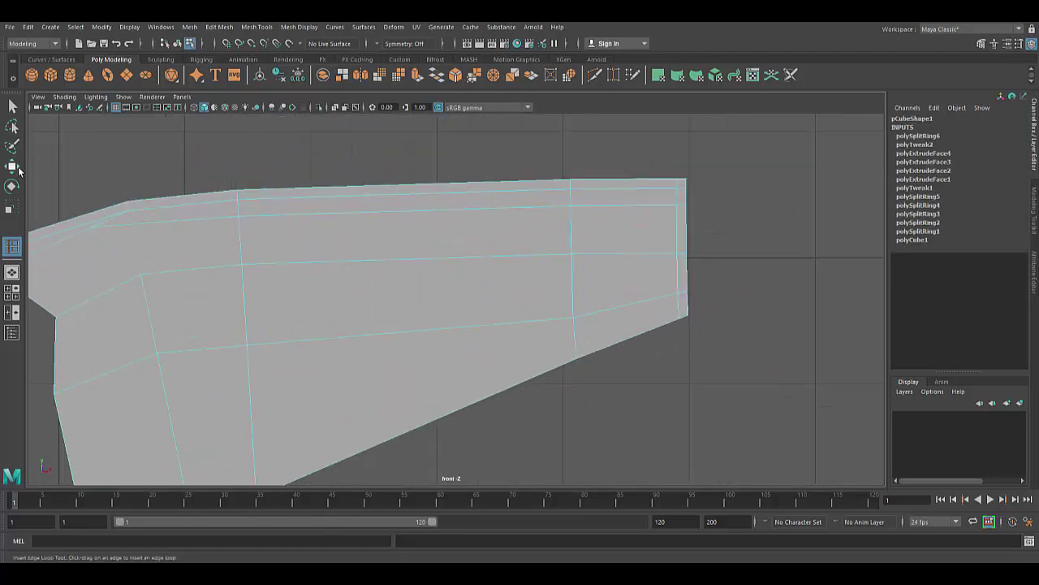
Insert a second edge loop just inside the head's right end
left_click(593, 236)
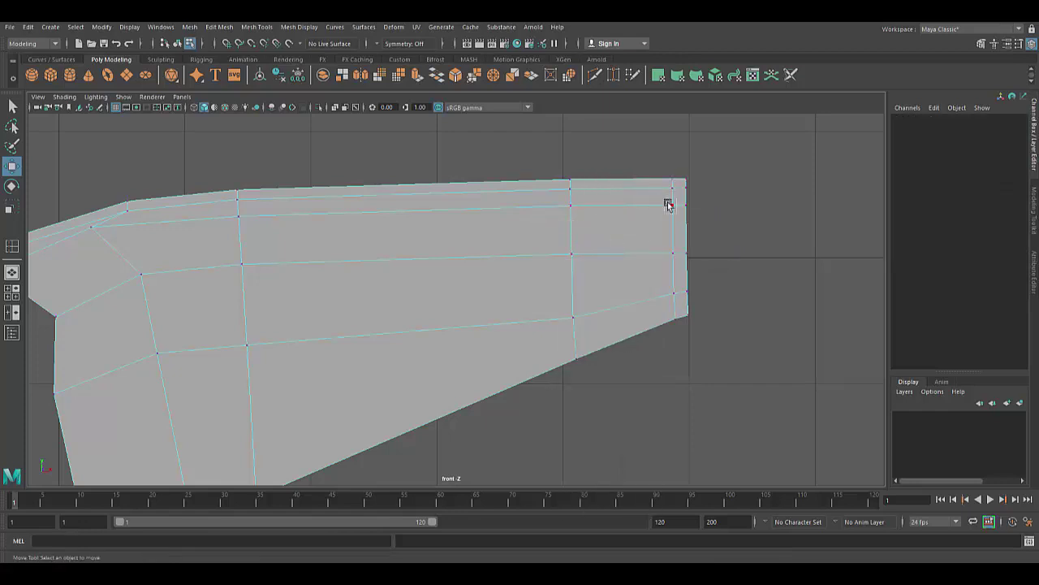
left_click_drag(667, 205, 673, 195)
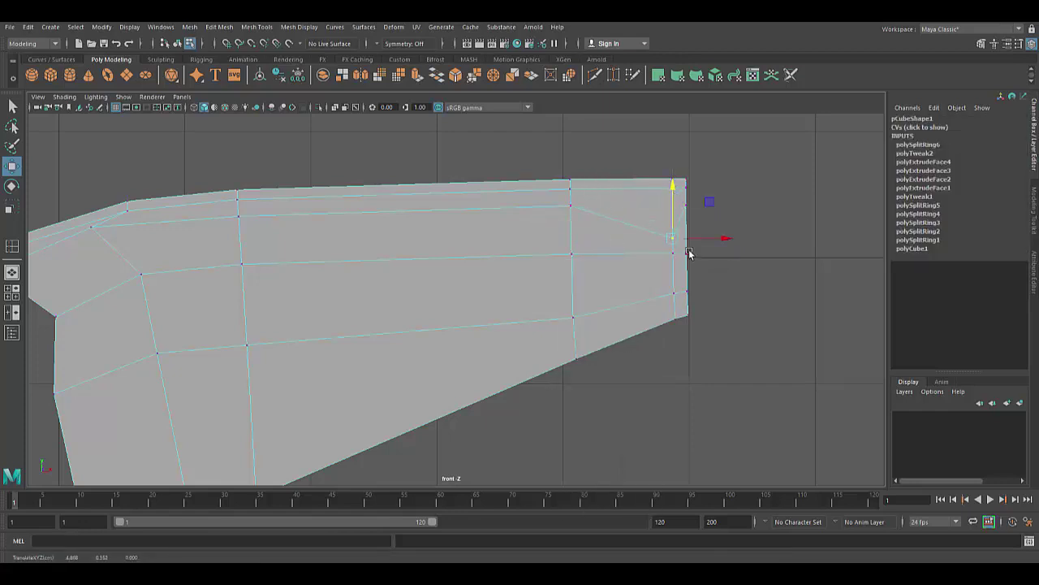
right_click(615, 199)
left_click(255, 27)
left_click(277, 106)
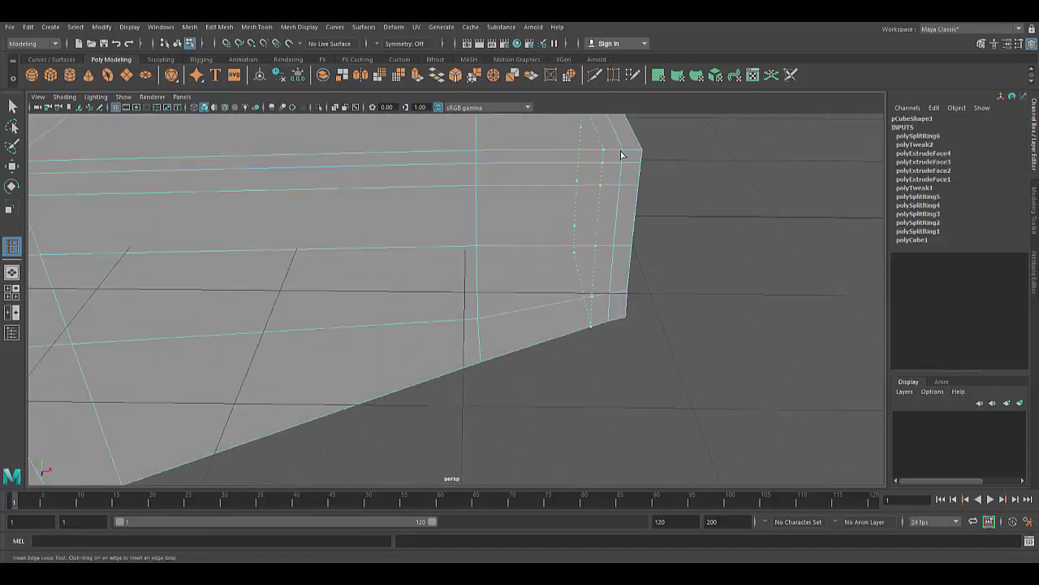
left_click(621, 154)
Nudge the new loop's middle vertex outward, then return to perspective in object mode
key("space")
key("w")
left_click(660, 175)
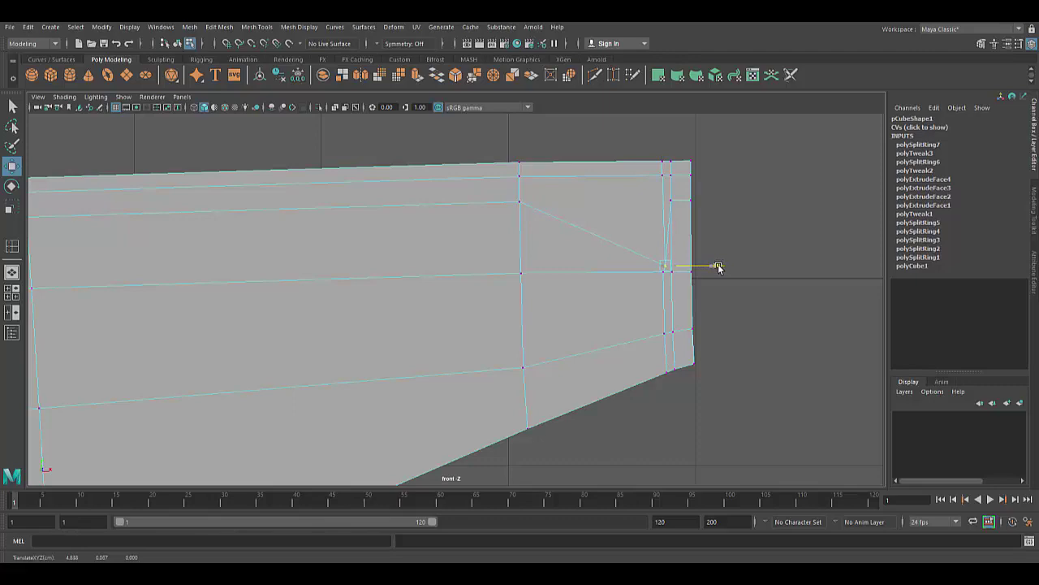
key("space")
left_click(615, 174)
key("F8")
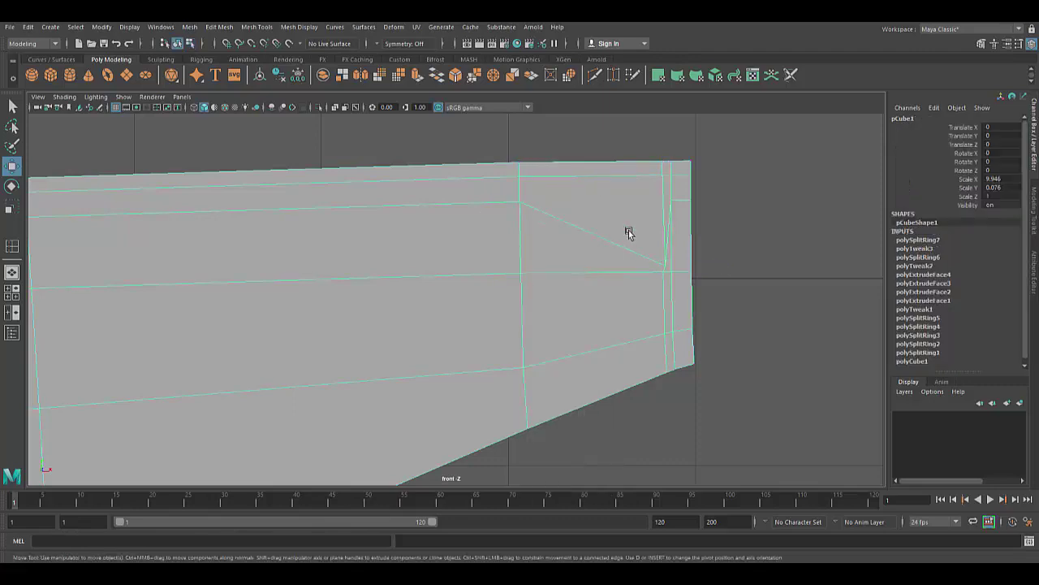
mouse_move(626, 233)
left_mouse_down("alt")
mouse_move(644, 282)
mouse_move(413, 285)
mouse_move(509, 322)
mouse_move(386, 344)
mouse_move(395, 330)
left_mouse_up("alt")
Add an edge loop near the wedge head's front
left_click(219, 27)
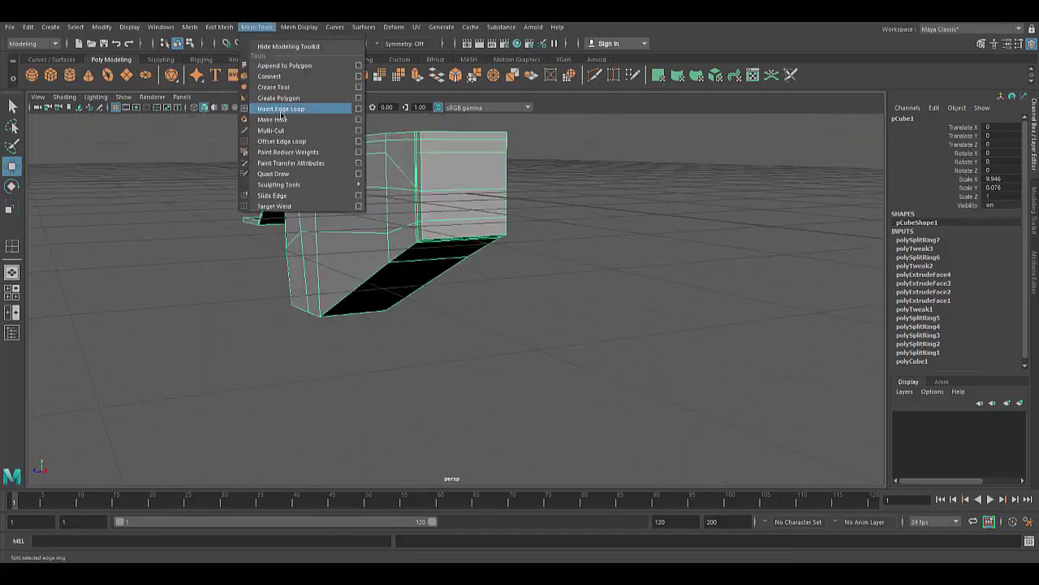
left_click(284, 107)
mouse_move(348, 297)
left_mouse_down("alt")
mouse_move(528, 314)
mouse_move(559, 273)
mouse_move(596, 317)
left_mouse_up("alt")
key("w")
left_click(544, 224)
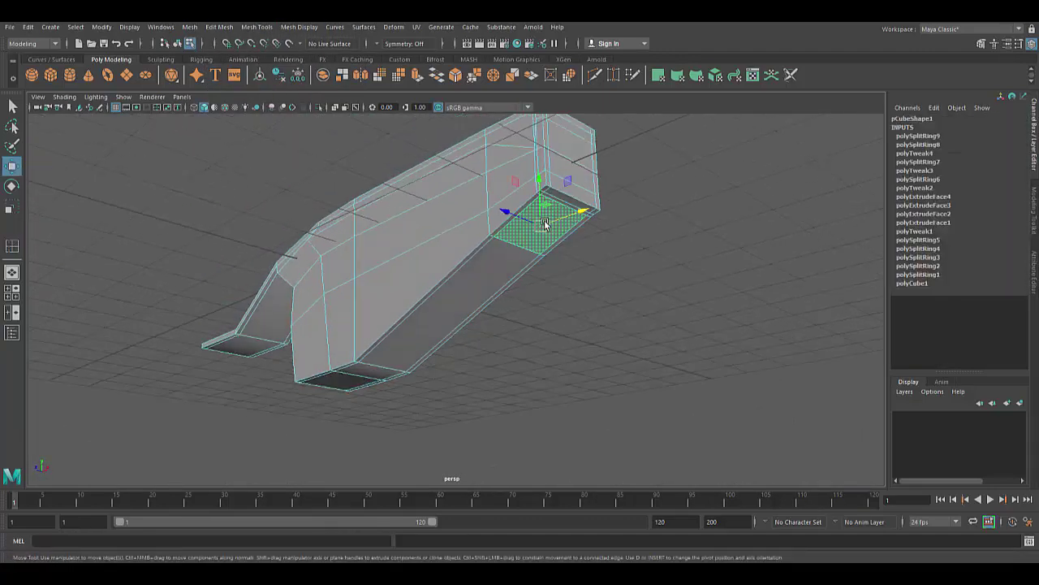
mouse_move(473, 327)
left_mouse_down("alt")
mouse_move(492, 363)
mouse_move(336, 359)
left_mouse_up("alt")
scroll(408, 382, "up", 3)
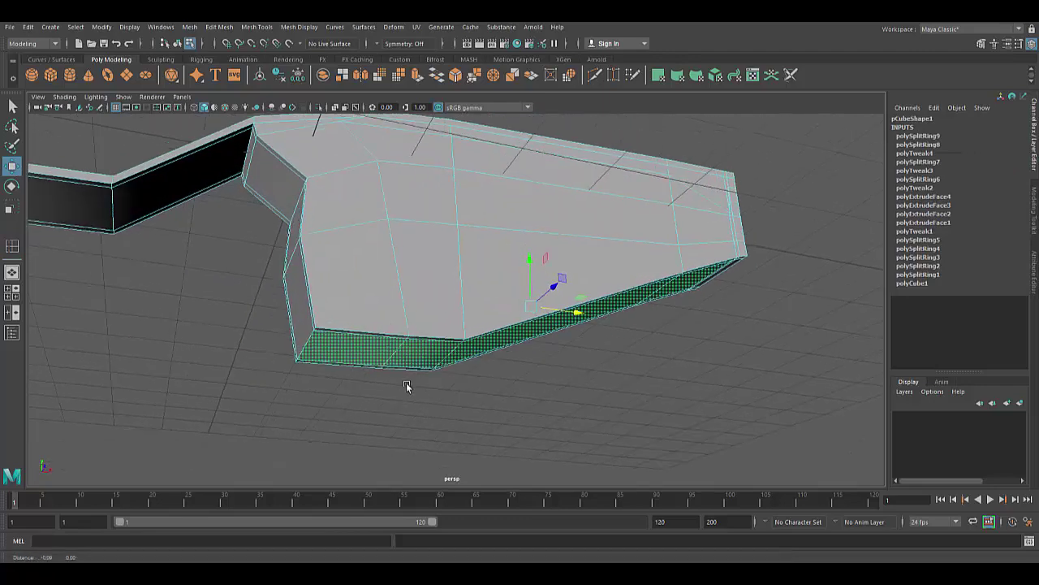
left_click_drag(409, 382, 456, 253, "alt")
key("F8")
left_click(257, 27)
left_click(280, 97)
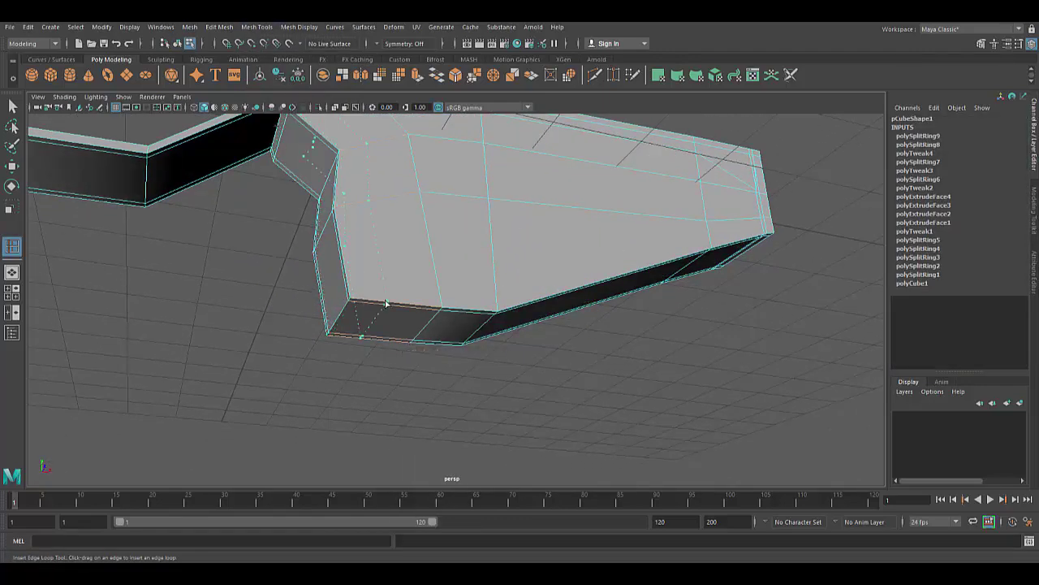
left_click(515, 227)
Extrude the head's underside face strip inward by -0.784
key("w")
key("F11")
mouse_move(514, 227)
left_mouse_down("alt")
mouse_move(357, 299)
mouse_move(617, 396)
mouse_move(598, 371)
mouse_move(420, 325)
mouse_move(420, 301)
mouse_move(651, 323)
mouse_move(425, 288)
mouse_move(471, 388)
mouse_move(401, 308)
mouse_move(404, 325)
left_mouse_up("alt")
double_click(357, 298)
key("ctrl+e")
mouse_move(404, 325)
left_mouse_down("alt")
mouse_move(615, 348)
mouse_move(550, 376)
mouse_move(338, 390)
left_mouse_up("alt")
Add an edge loop across the thin handle beside its bend and select the joint face
key("q")
left_click(338, 390)
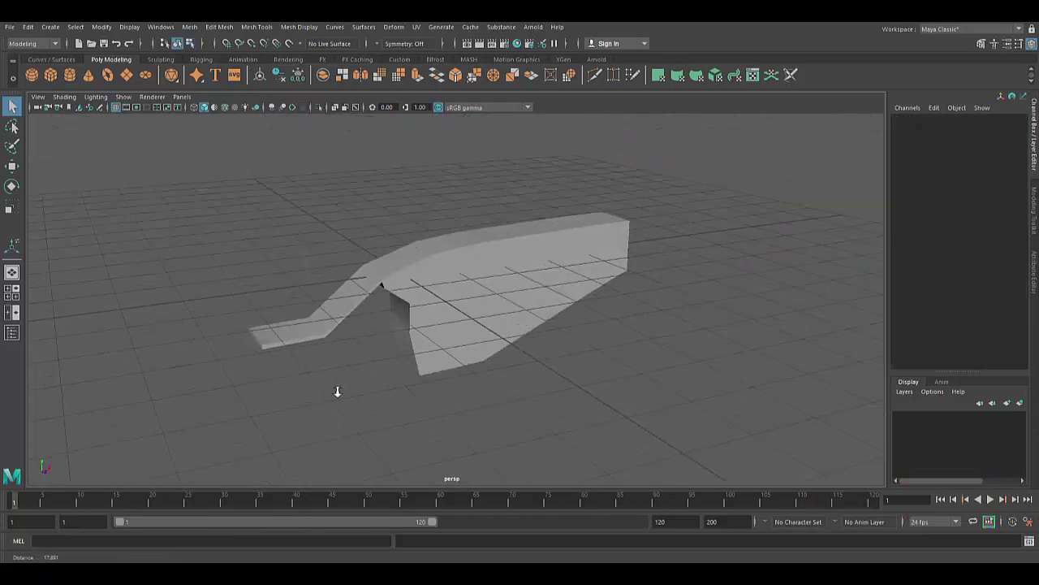
left_click(366, 341)
scroll(391, 291, "up", 5)
mouse_move(392, 287)
left_mouse_down("alt")
mouse_move(511, 332)
mouse_move(461, 382)
left_mouse_up("alt")
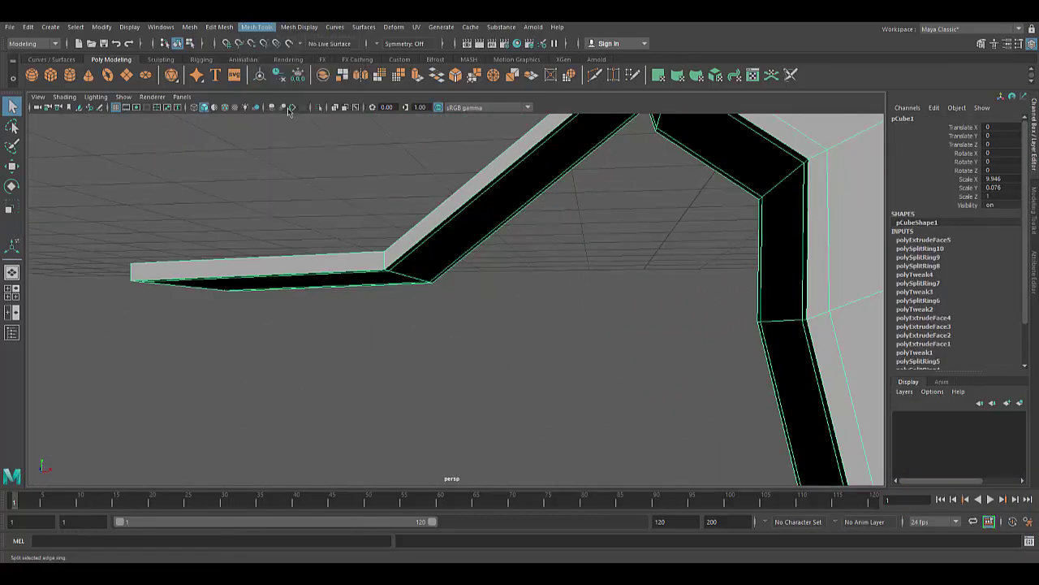
mouse_move(401, 262)
left_mouse_down("alt")
mouse_move(460, 329)
mouse_move(467, 301)
mouse_move(532, 324)
mouse_move(501, 288)
left_mouse_up("alt")
left_click(447, 297)
left_click(453, 146)
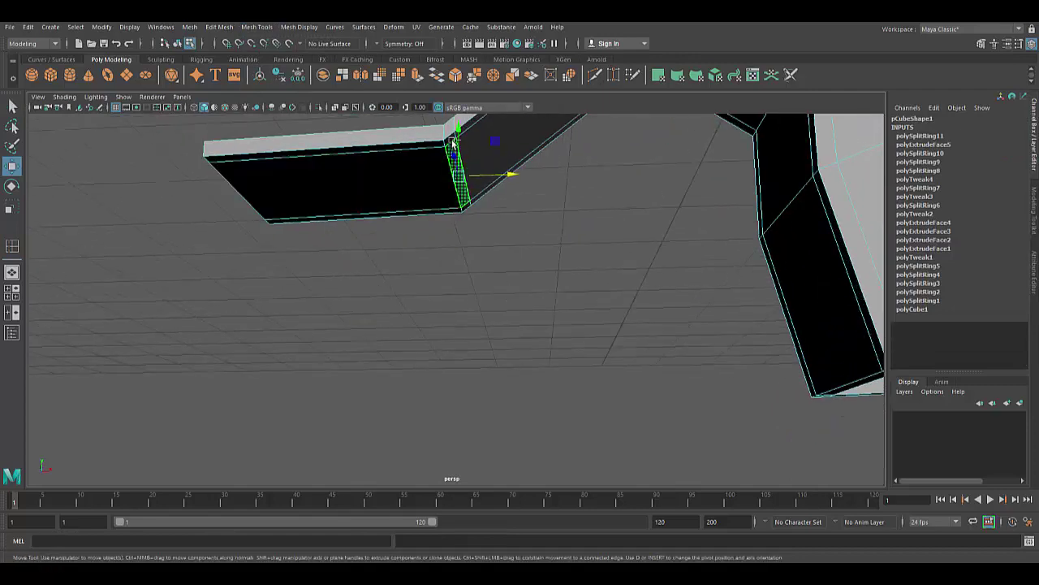
key("space")
left_click_drag(467, 208, 505, 308, "alt")
Extrude the joint face twice toward the head's bottom to form a second arm
scroll(505, 309, "up", 4)
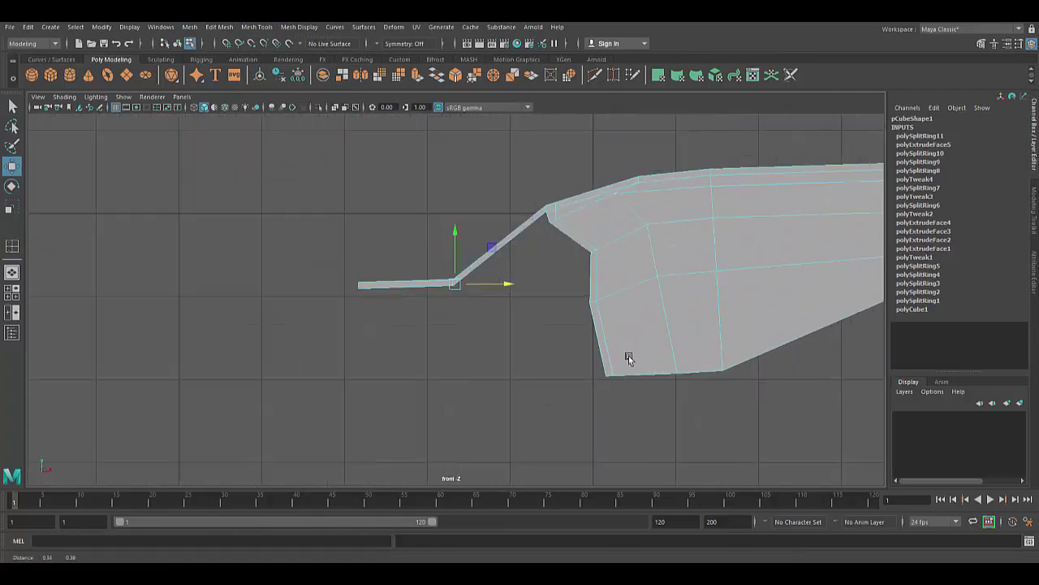
key("ctrl+e")
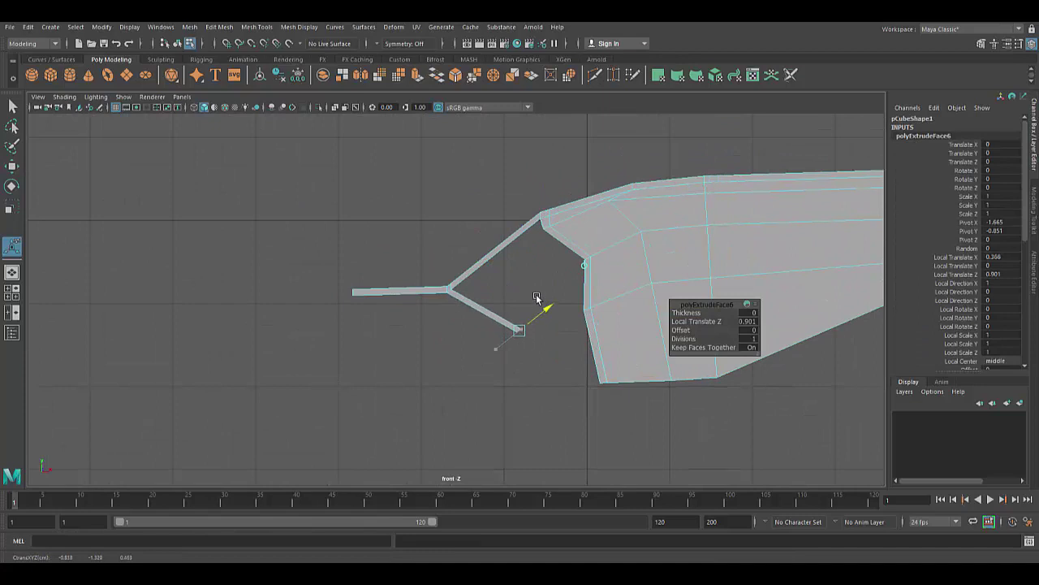
key("ctrl+e")
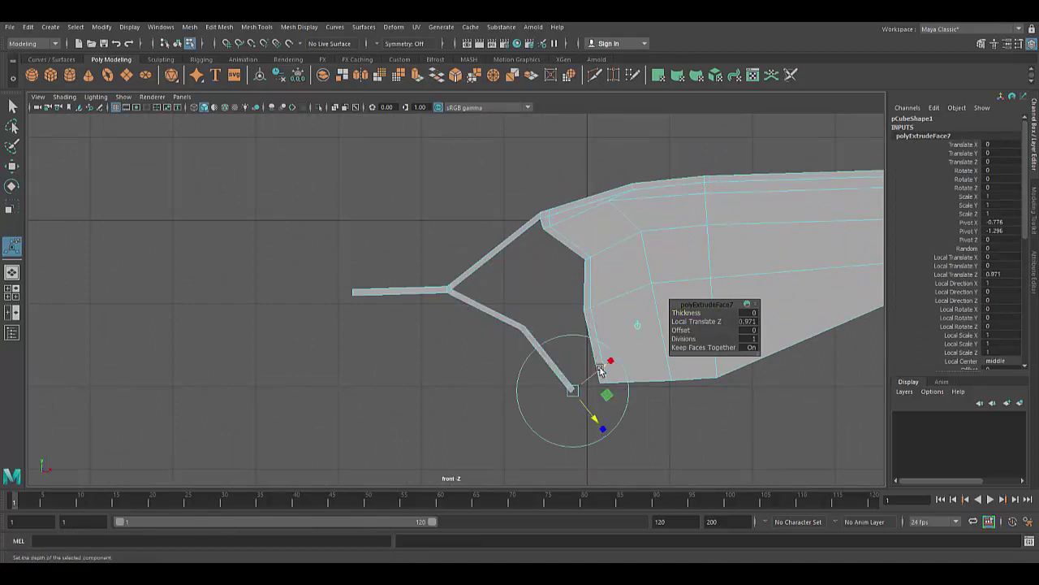
key("q")
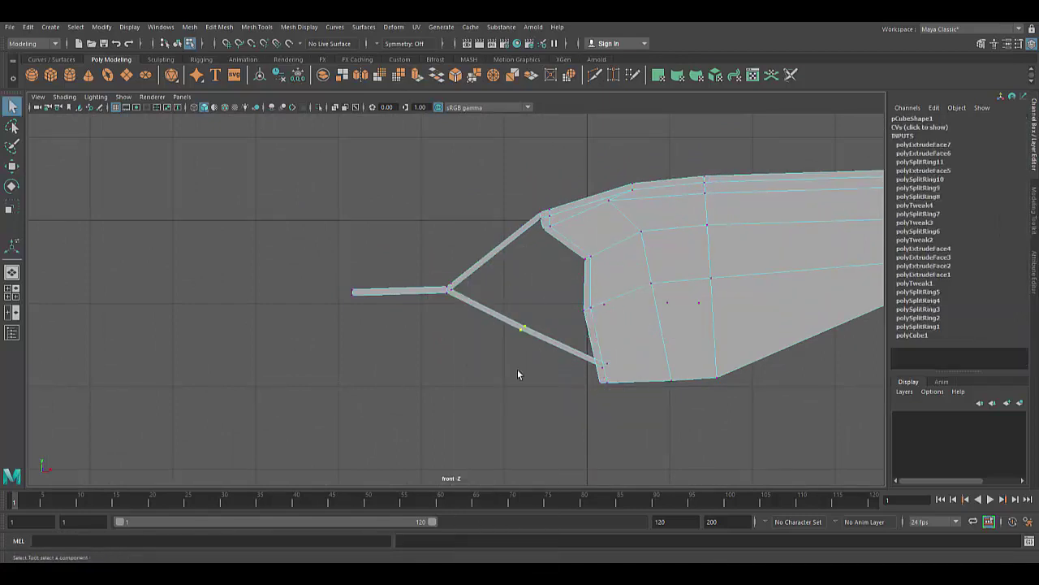
Rotate the arm's end to meet the head, then select the stub's left-end vertices
scroll(517, 369, "up", 3)
scroll(527, 330, "up", 4)
scroll(531, 383, "up", 4)
key("e")
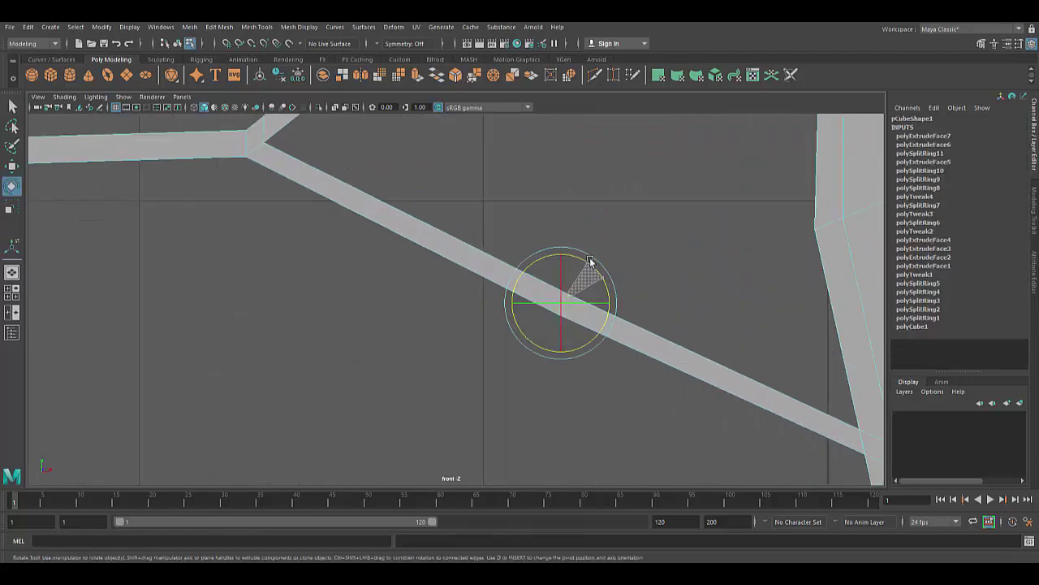
middle_click_drag(590, 260, 598, 401, "alt")
left_click(670, 380)
scroll(674, 357, "down", 4)
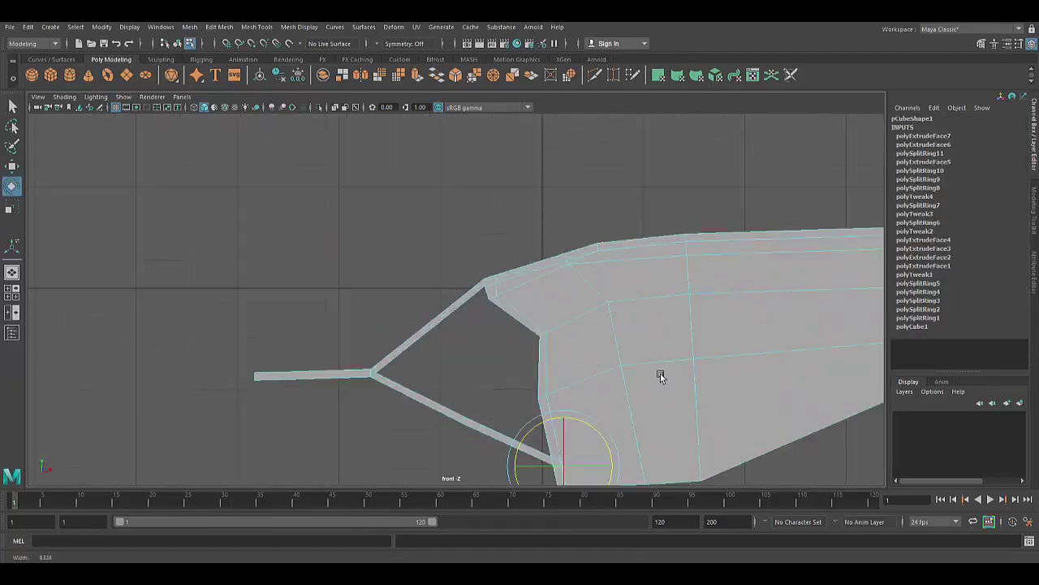
scroll(448, 341, "down", 2)
right_click_drag(382, 238, 320, 239)
left_click_drag(280, 254, 297, 226)
Add an edge loop across the front stub and lower its middle into a slight kink
key("w")
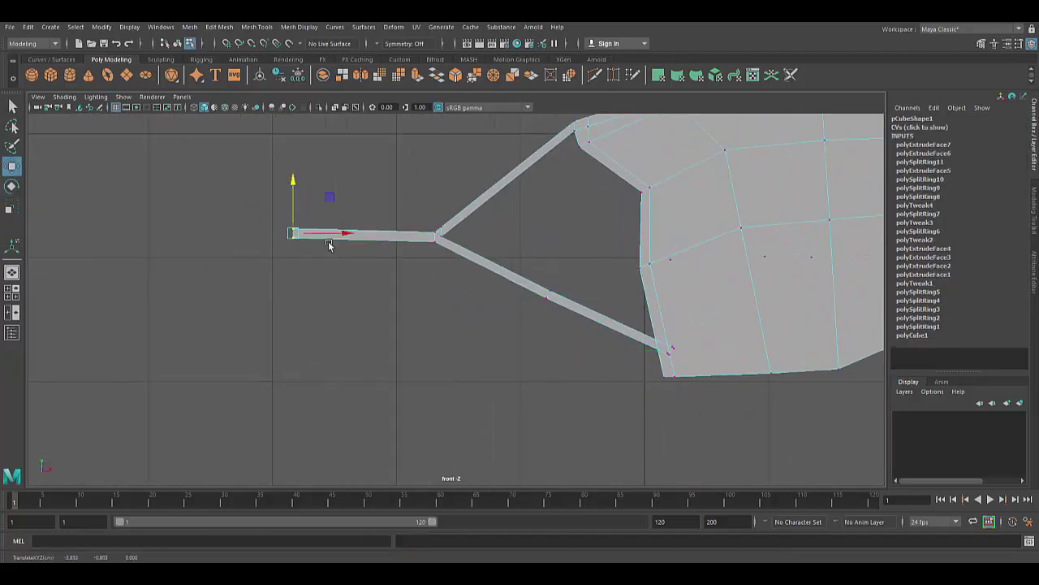
left_click(257, 27)
left_click(276, 95)
key("ctrl+z")
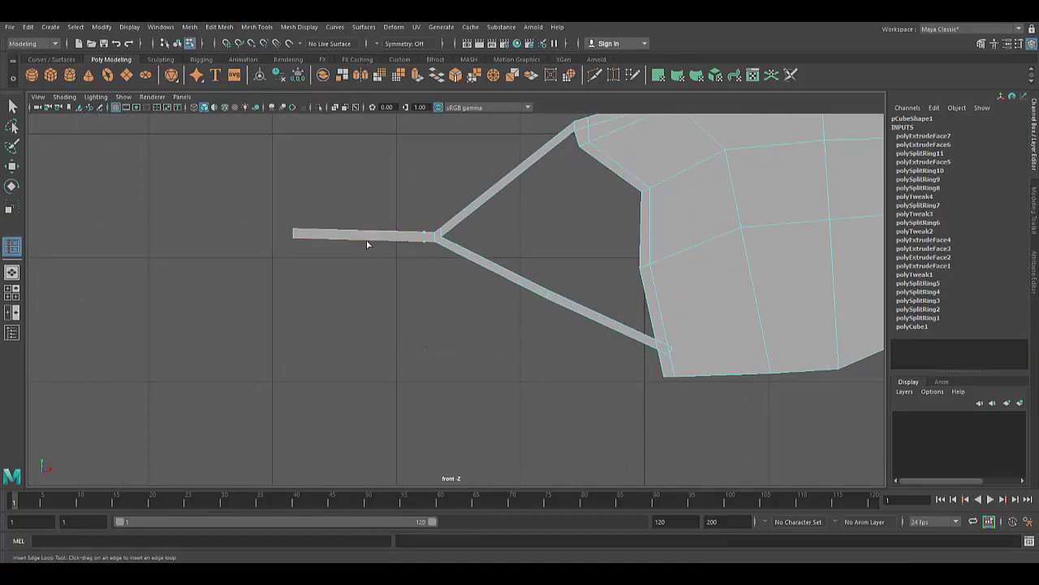
key("w")
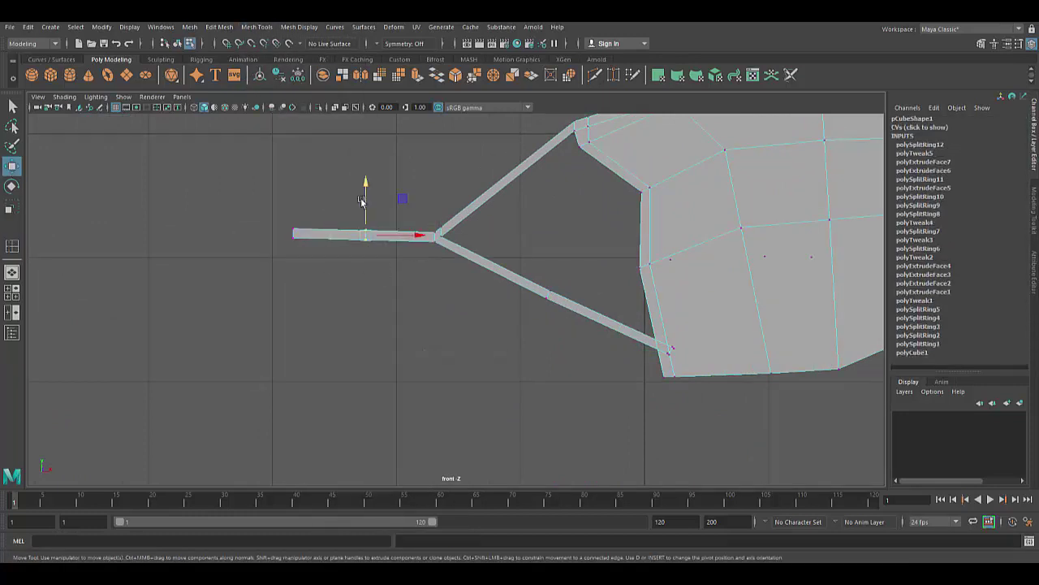
middle_click_drag(352, 253, 352, 260)
Tweak the lower arm's end vertex, then inspect the handle in perspective
right_click(664, 191)
right_click_drag(631, 283, 597, 294)
left_click(659, 350)
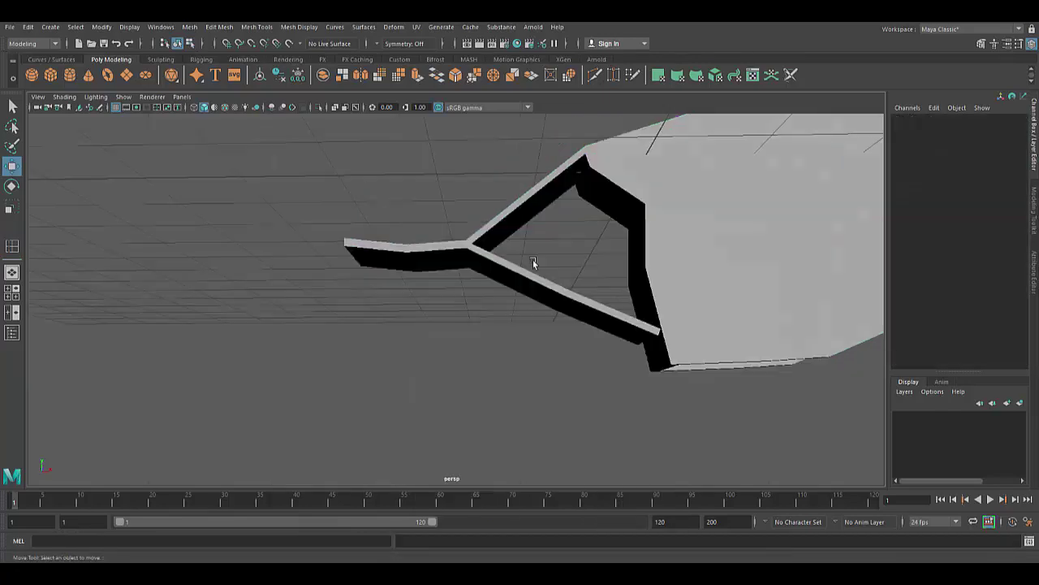
mouse_move(532, 260)
left_mouse_down("alt")
mouse_move(487, 371)
mouse_move(217, 99)
left_mouse_up("alt")
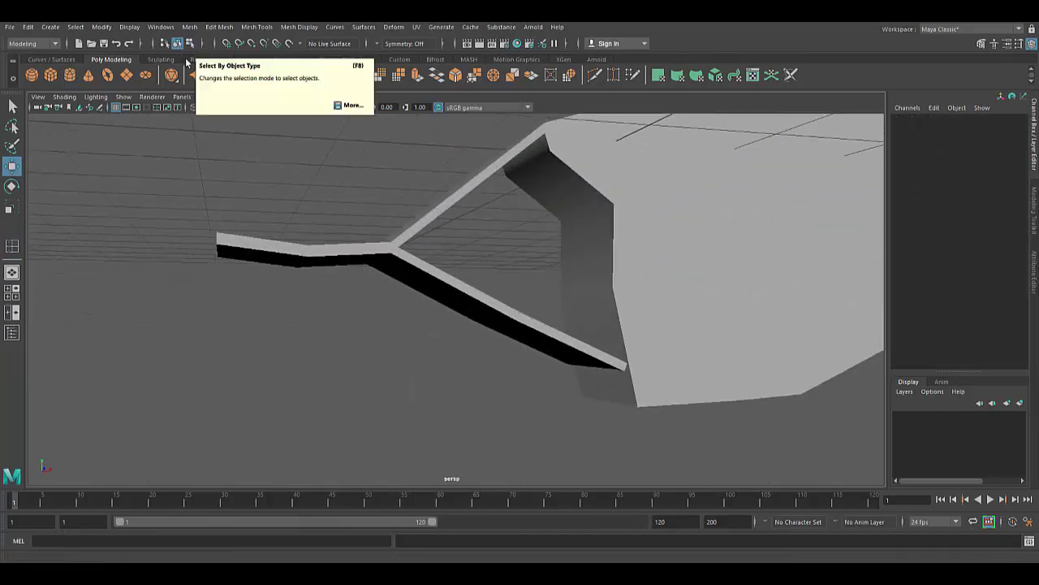
scroll(487, 277, "down", 5)
left_click(520, 268)
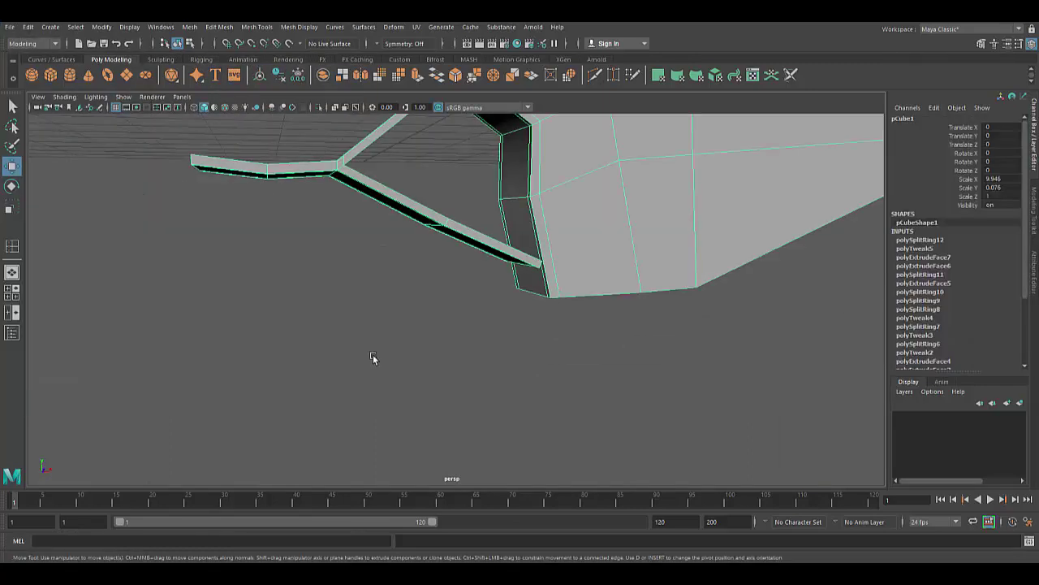
mouse_move(373, 358)
left_mouse_down("alt")
mouse_move(189, 126)
mouse_move(456, 418)
left_mouse_up("alt")
Insert two horizontal edge loops across the wedge head with Insert Edge Loop
left_click(219, 27)
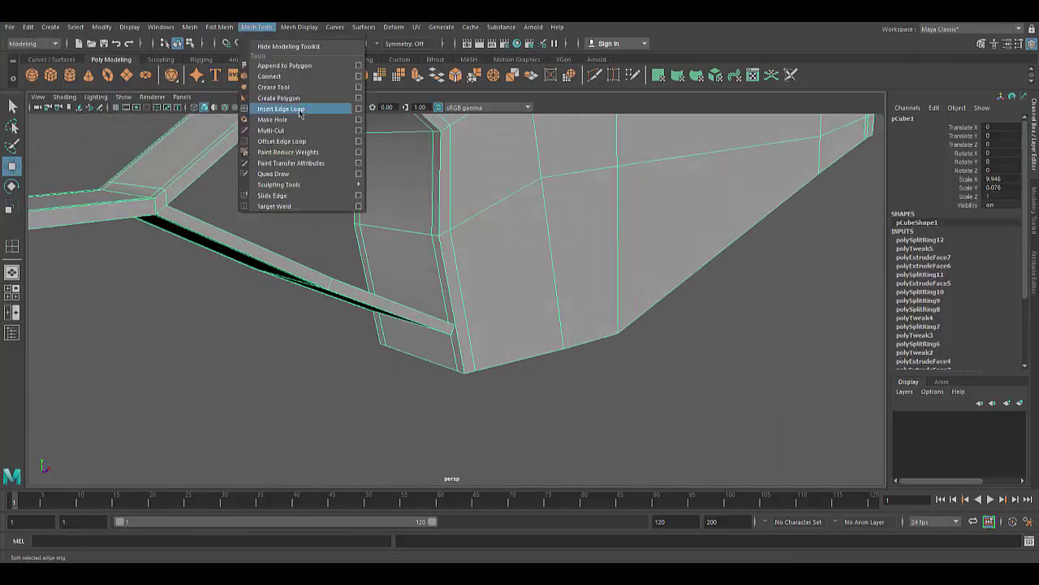
left_click(300, 106)
scroll(374, 316, "up", 3)
left_click(372, 317)
left_click(368, 303)
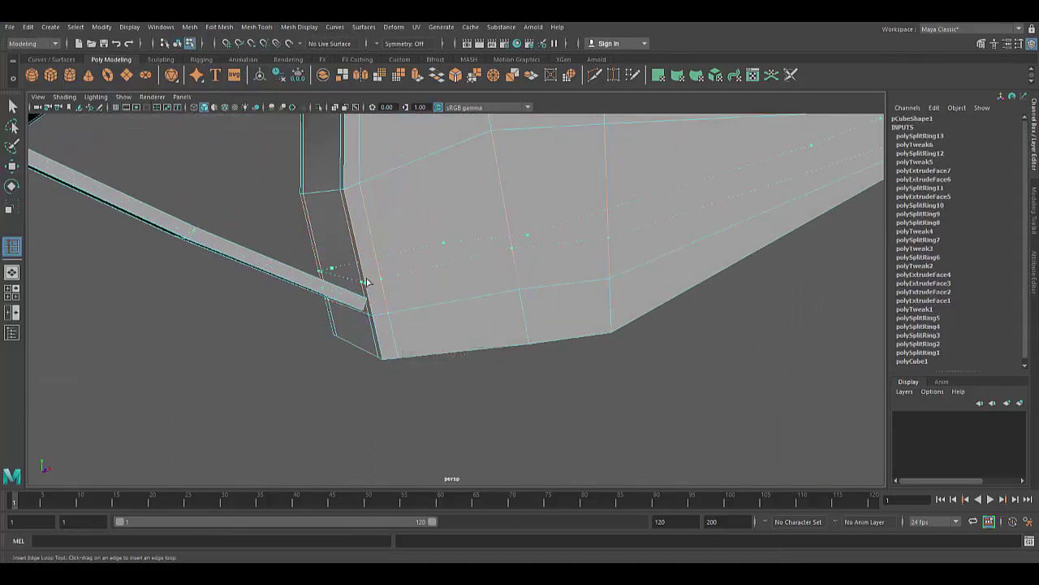
Select the corner vertex at the lower arm's end and adjust it with Move and Rotate
key("w")
mouse_move(64, 188)
left_mouse_down("alt")
mouse_move(492, 383)
mouse_move(708, 350)
mouse_move(598, 366)
left_mouse_up("alt")
scroll(473, 335, "up", 4)
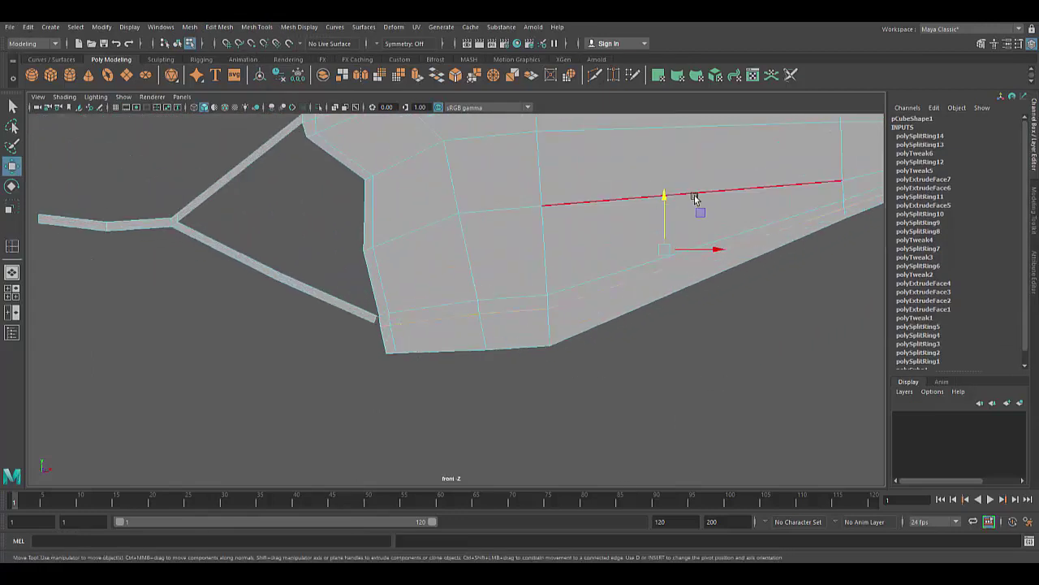
right_click_drag(663, 197, 399, 322)
mouse_move(398, 322)
left_mouse_down("alt")
mouse_move(462, 304)
mouse_move(552, 338)
mouse_move(625, 389)
mouse_move(349, 358)
mouse_move(285, 262)
left_mouse_up("alt")
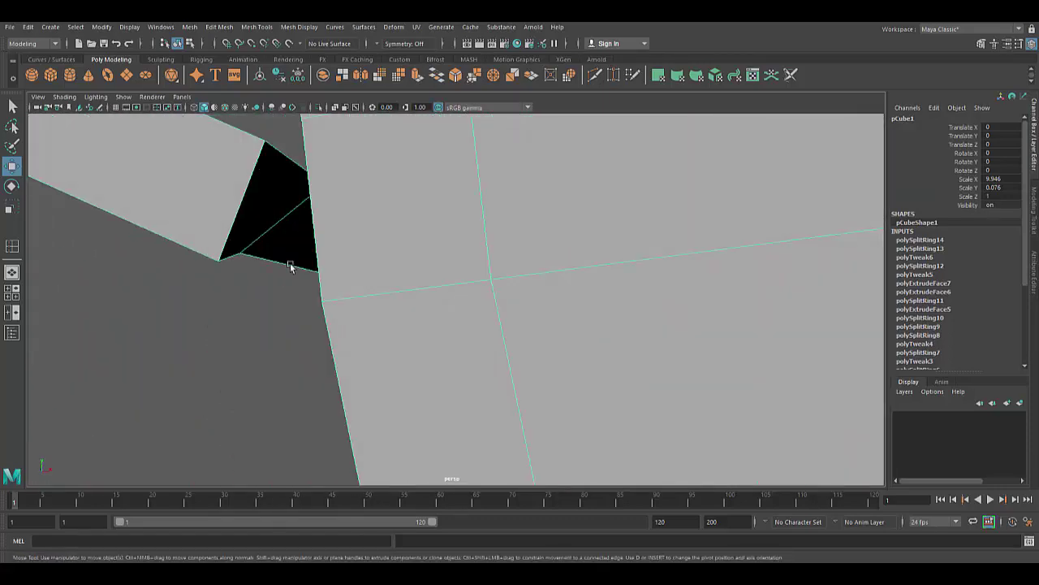
left_click(273, 221)
mouse_move(273, 221)
left_mouse_down("alt")
mouse_move(313, 269)
mouse_move(353, 263)
mouse_move(486, 312)
mouse_move(408, 339)
left_mouse_up("alt")
right_click_drag(371, 268, 325, 278)
left_click(301, 309)
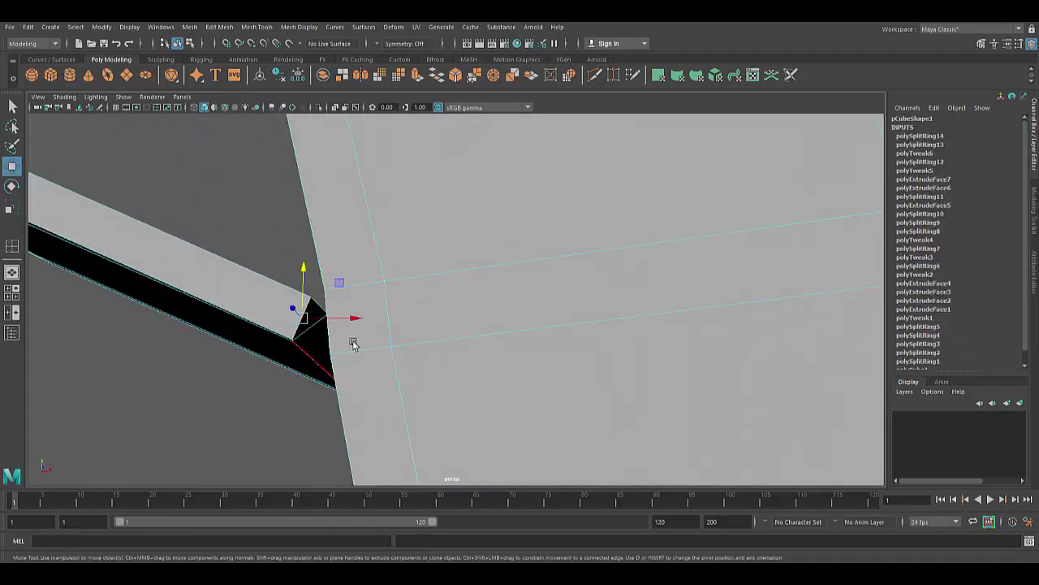
left_click_drag(352, 341, 363, 373, "alt")
scroll(306, 306, "up", 5)
key("e")
scroll(587, 288, "up", 3)
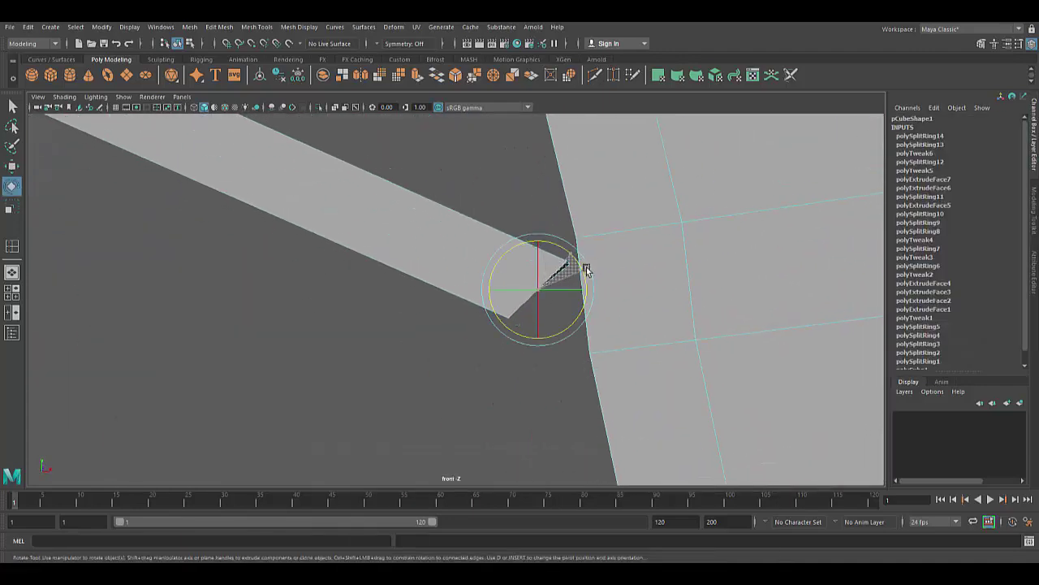
Delete the face loop blocking the junction between the lower arm and the head
key("space")
left_click_drag(590, 276, 590, 243)
left_click_drag(322, 367, 406, 248, "alt")
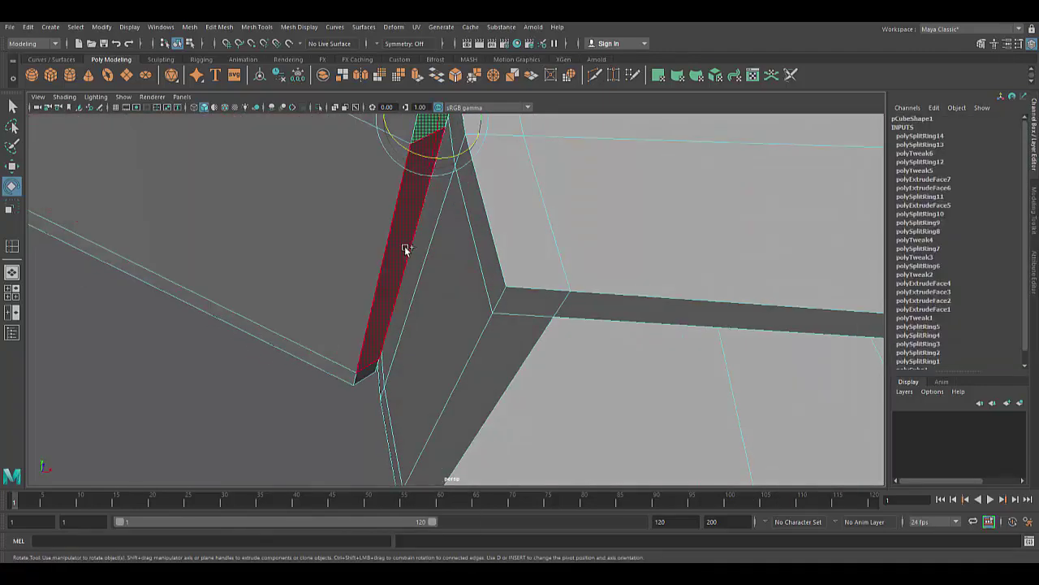
scroll(406, 248, "up", 3)
left_click_drag(460, 348, 455, 431, "alt")
key("space")
left_click_drag(564, 276, 564, 268)
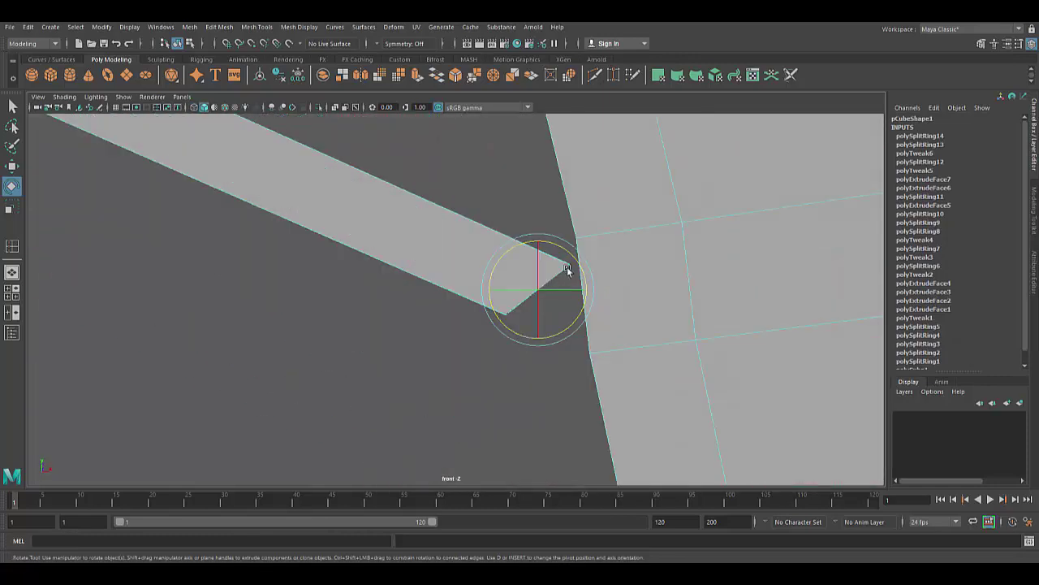
key("space")
left_click_drag(626, 251, 626, 203)
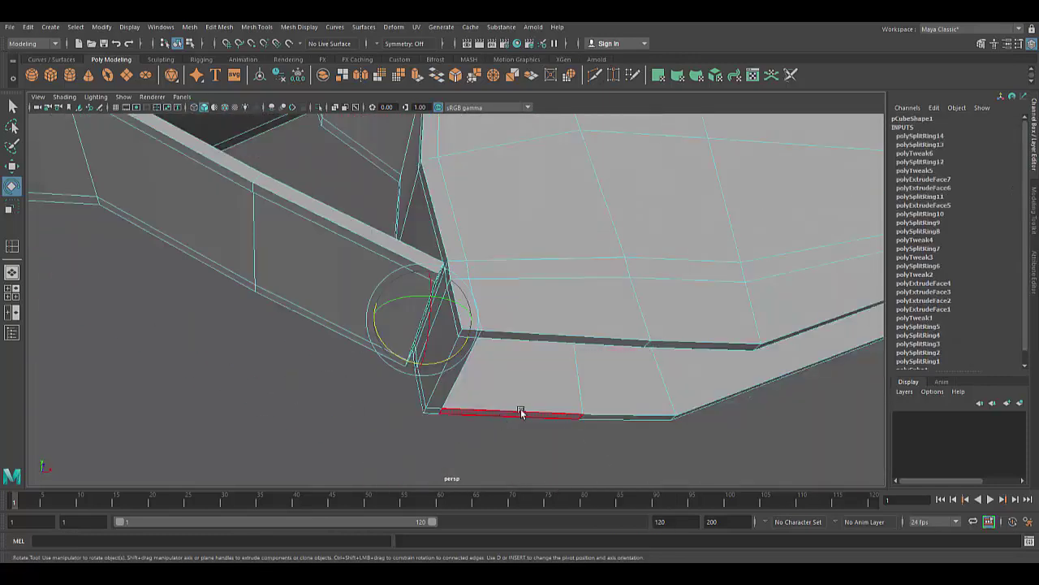
left_click_drag(522, 412, 590, 174, "alt")
key("q")
double_click(591, 174)
key("Delete")
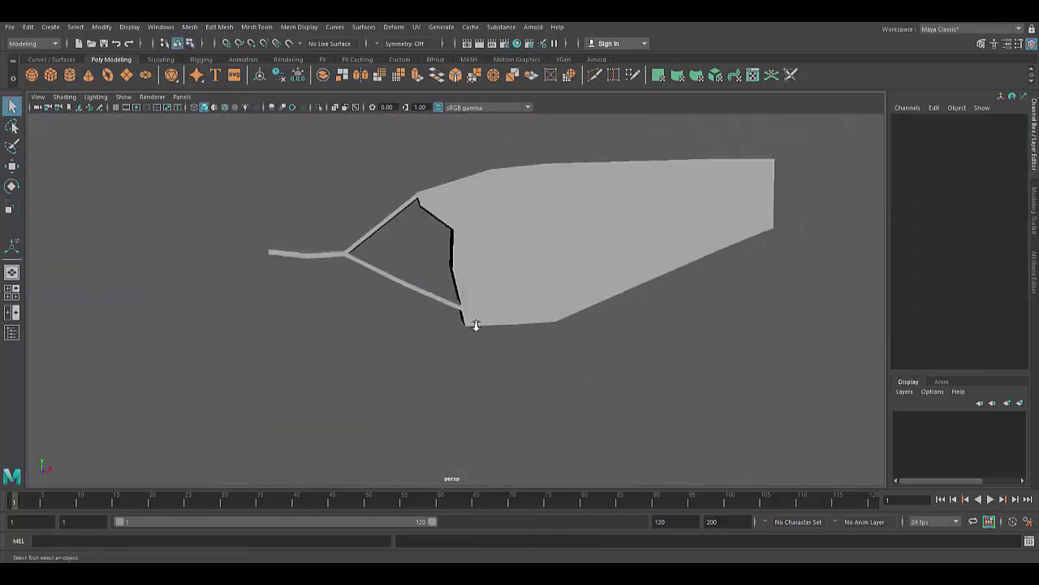
Select the whole handle-and-head mesh to check the closed trigger opening
left_click_drag(471, 320, 582, 387, "alt")
left_click(10, 27)
left_click(572, 301)
left_click_drag(572, 301, 631, 313, "alt")
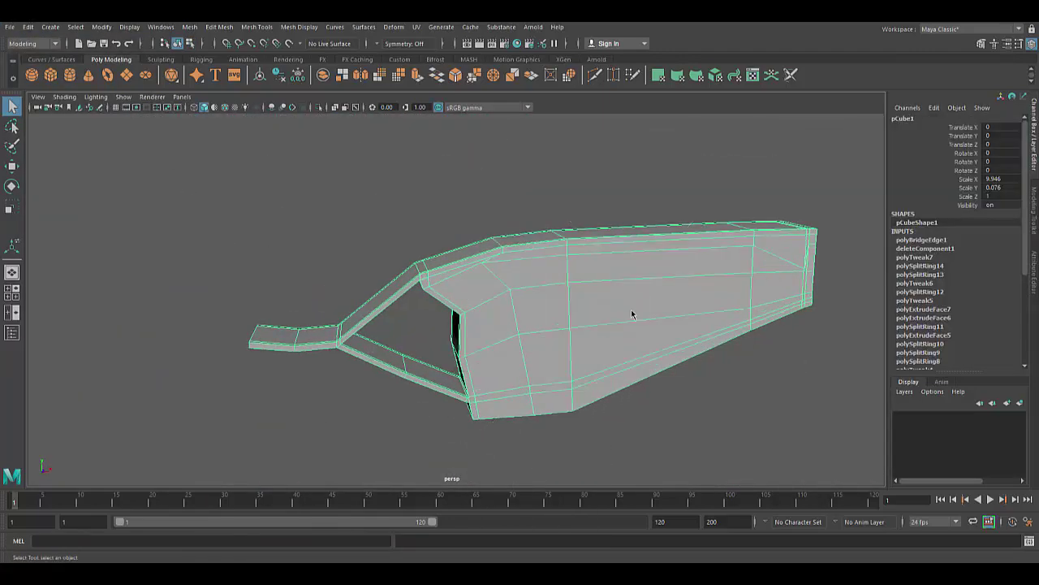
Select the strip of faces along the head's top and extrude it inward as a groove
right_click(517, 276)
left_click(515, 304)
left_click(432, 260)
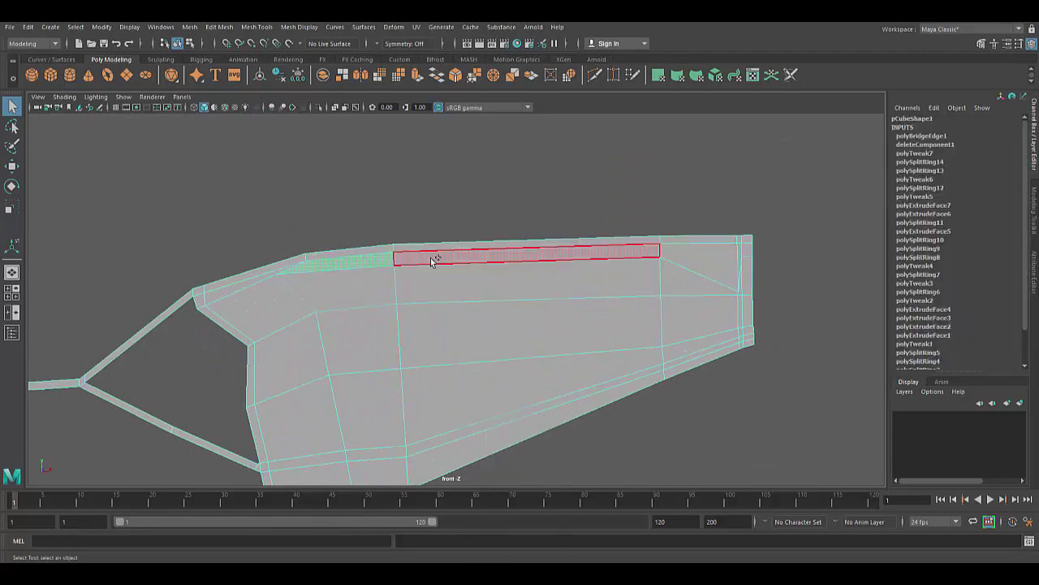
left_click_drag(365, 260, 491, 257)
mouse_move(766, 348)
left_mouse_down("shift")
mouse_move(659, 294)
mouse_move(724, 376)
mouse_move(348, 380)
mouse_move(417, 347)
left_mouse_up("shift")
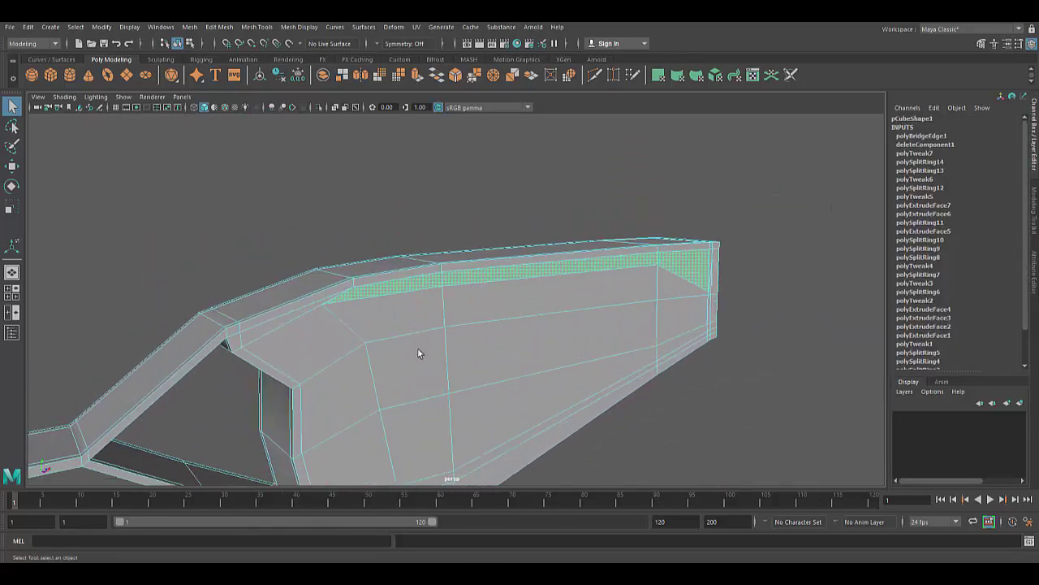
key("ctrl+e")
mouse_move(556, 300)
left_mouse_down("alt")
mouse_move(568, 336)
mouse_move(308, 309)
mouse_move(262, 390)
mouse_move(466, 422)
mouse_move(422, 385)
left_mouse_up("alt")
key("ctrl+z")
Extrude the side panel faces and sink them inward into the head
left_click(195, 108)
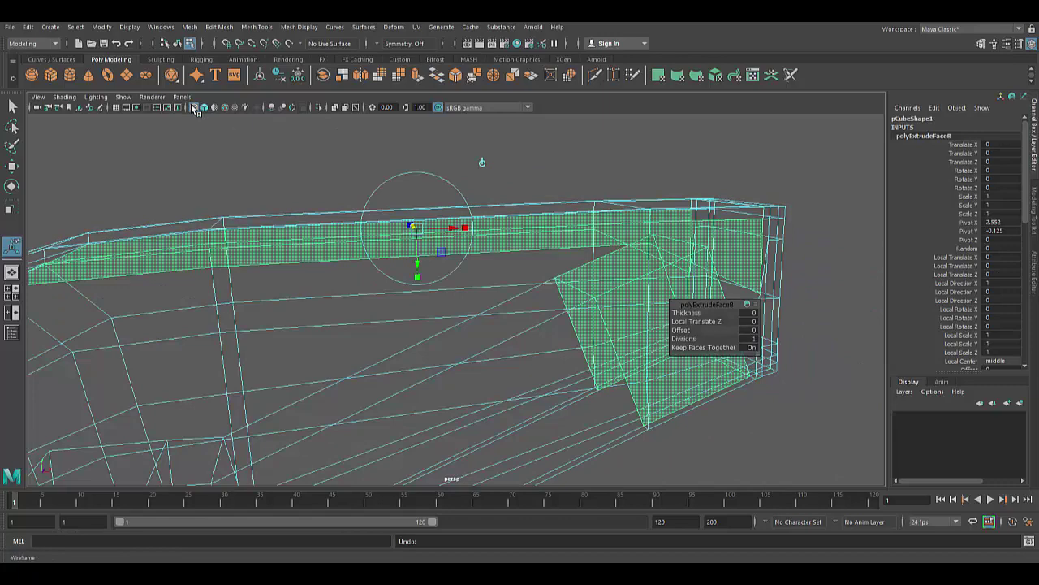
left_click(195, 109)
mouse_move(216, 268)
left_mouse_down("alt")
mouse_move(447, 295)
mouse_move(559, 269)
mouse_move(553, 198)
mouse_move(406, 252)
left_mouse_up("alt")
key("ctrl+e")
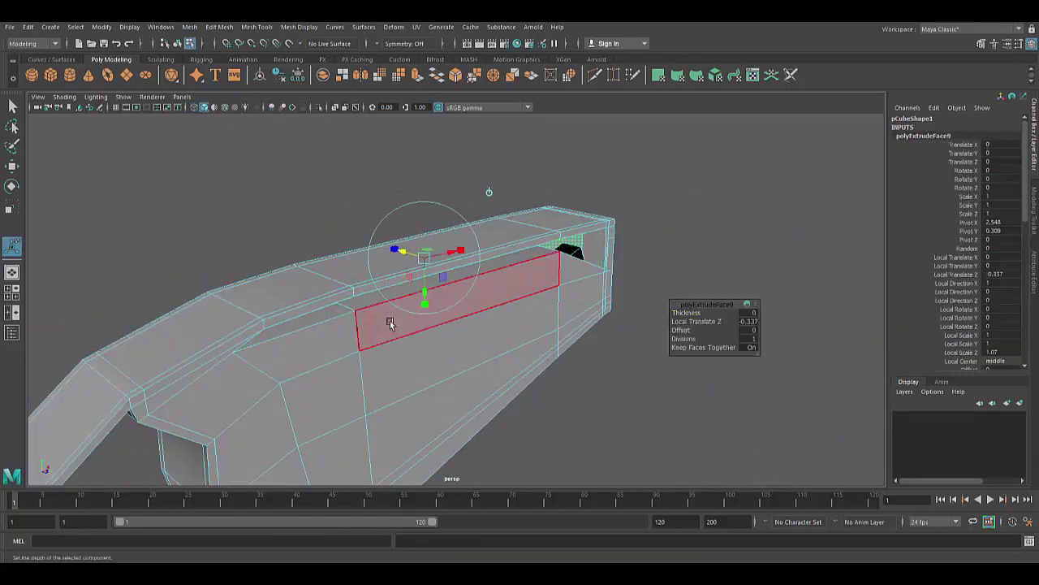
mouse_move(390, 323)
left_mouse_down("alt")
mouse_move(399, 349)
mouse_move(422, 252)
left_mouse_up("alt")
mouse_move(422, 251)
left_mouse_down()
mouse_move(476, 378)
mouse_move(368, 231)
mouse_move(527, 401)
mouse_move(479, 344)
left_mouse_up()
Return to Object Mode and save the scene as shower spray bottle.mb
right_click(368, 231)
left_click(393, 216)
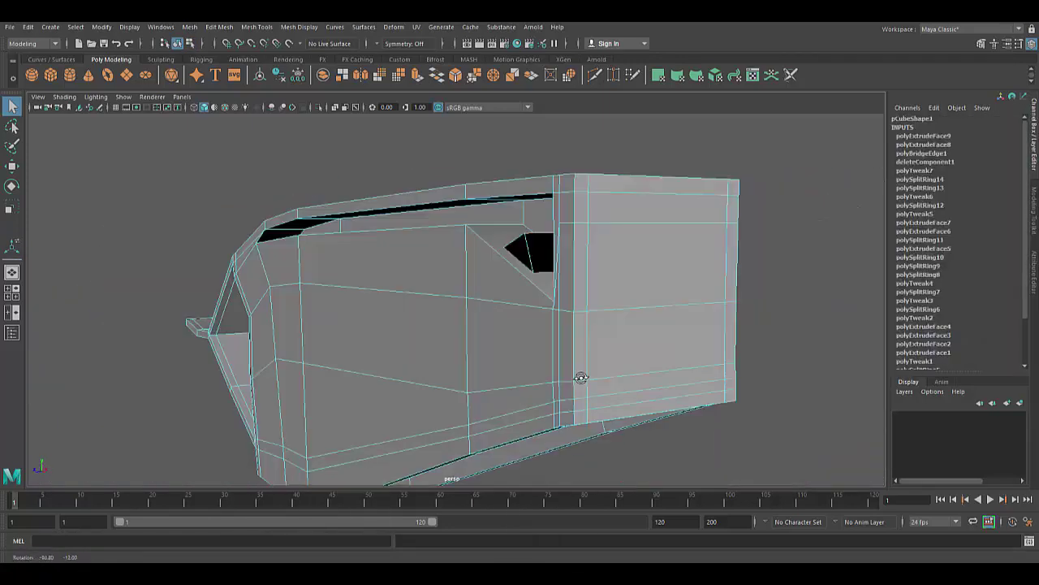
key("w")
left_click(576, 160)
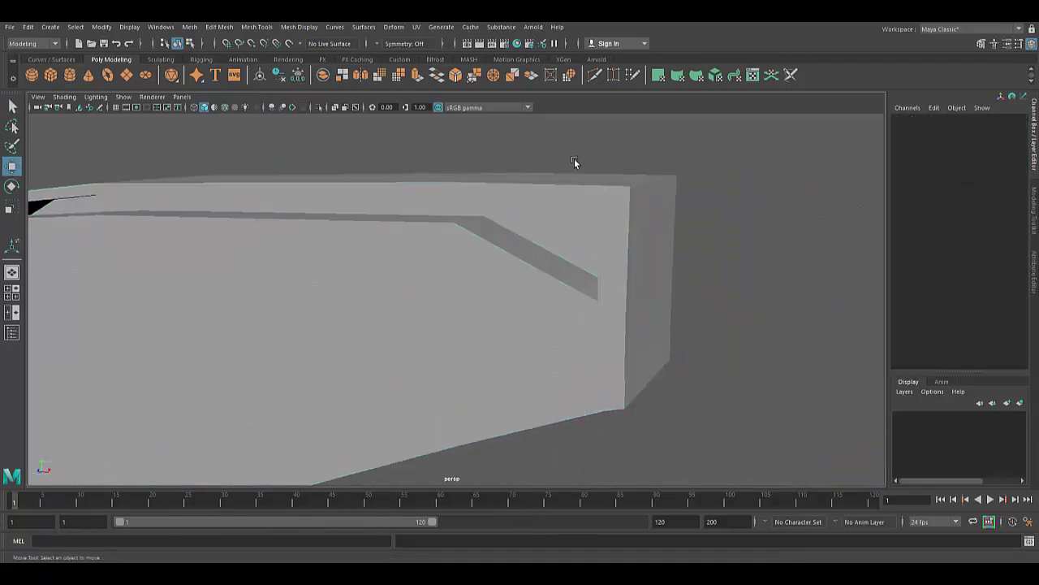
left_click_drag(576, 160, 452, 344, "alt")
scroll(453, 344, "down", 5)
key("ctrl+s")
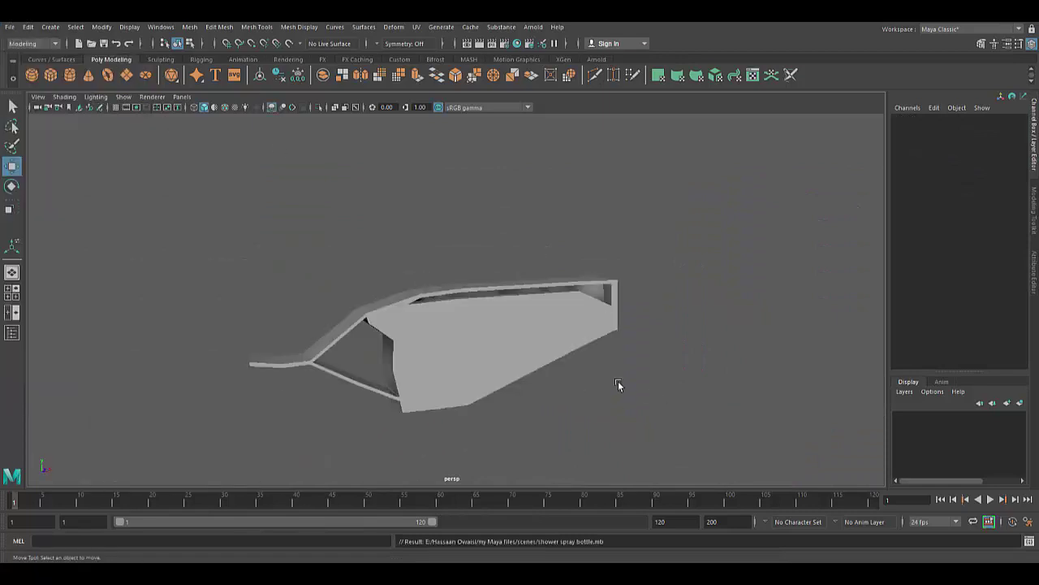
mouse_move(618, 381)
left_mouse_down("alt")
mouse_move(683, 420)
mouse_move(572, 359)
mouse_move(588, 342)
left_mouse_up("alt")
scroll(572, 360, "up", 3)
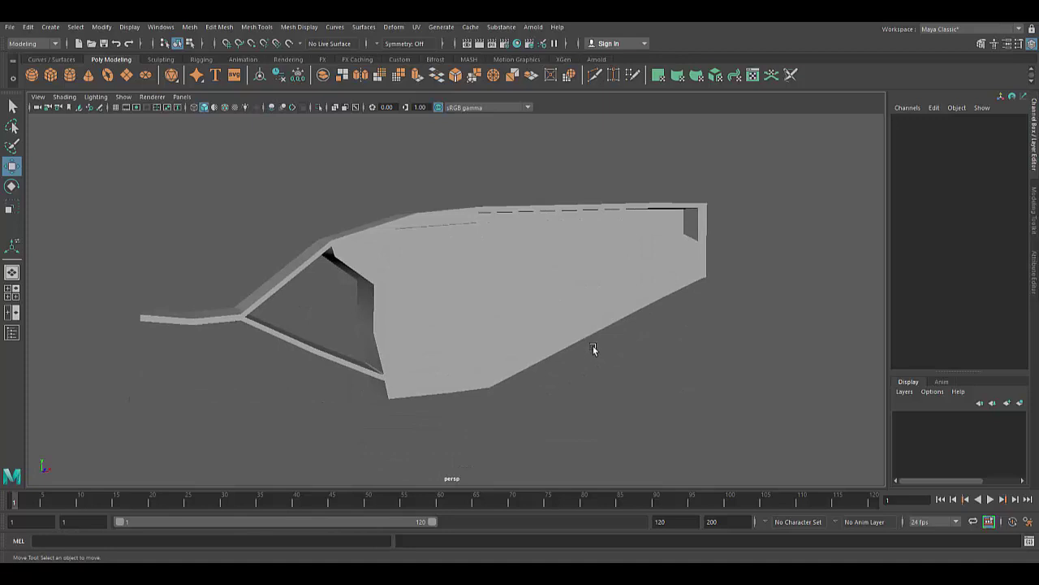
scroll(528, 352, "down", 3)
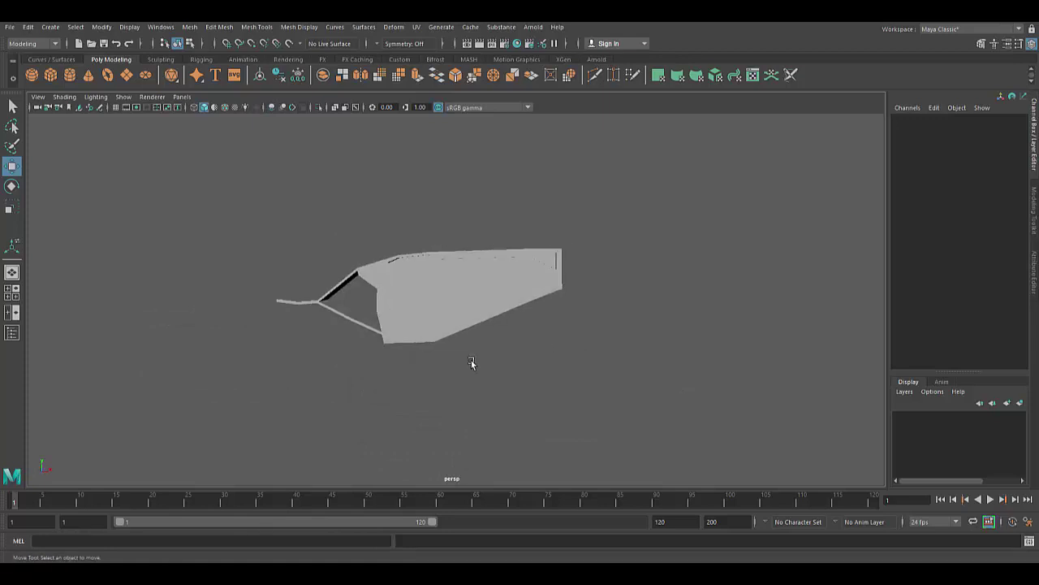
Create a polygon cylinder below the head, scale it down and add height subdivisions
left_click(69, 75)
left_click_drag(386, 253, 468, 353)
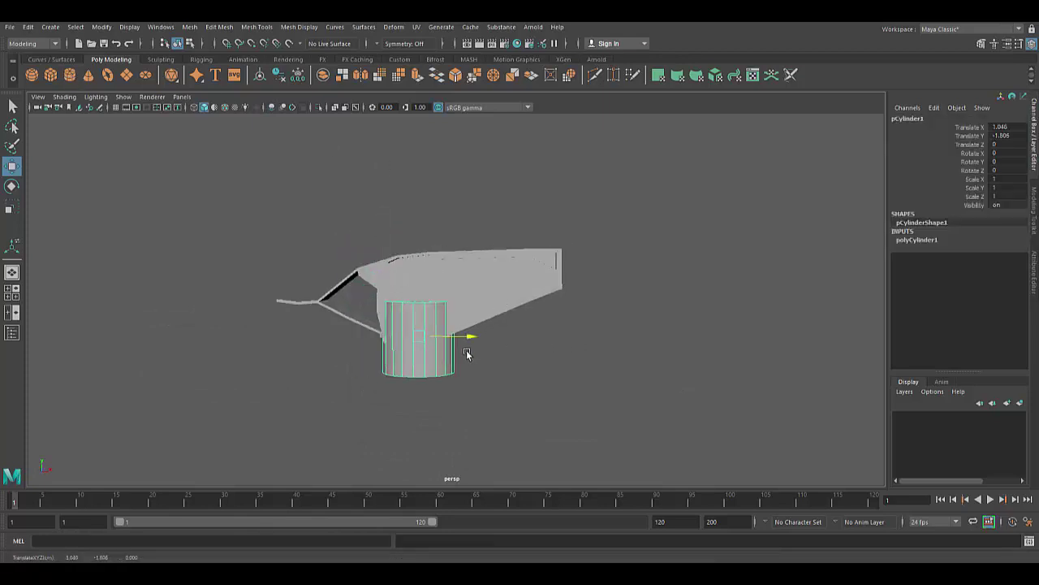
key("space")
left_click_drag(629, 317, 568, 325)
key("ctrl+a")
scroll(568, 325, "down", 2)
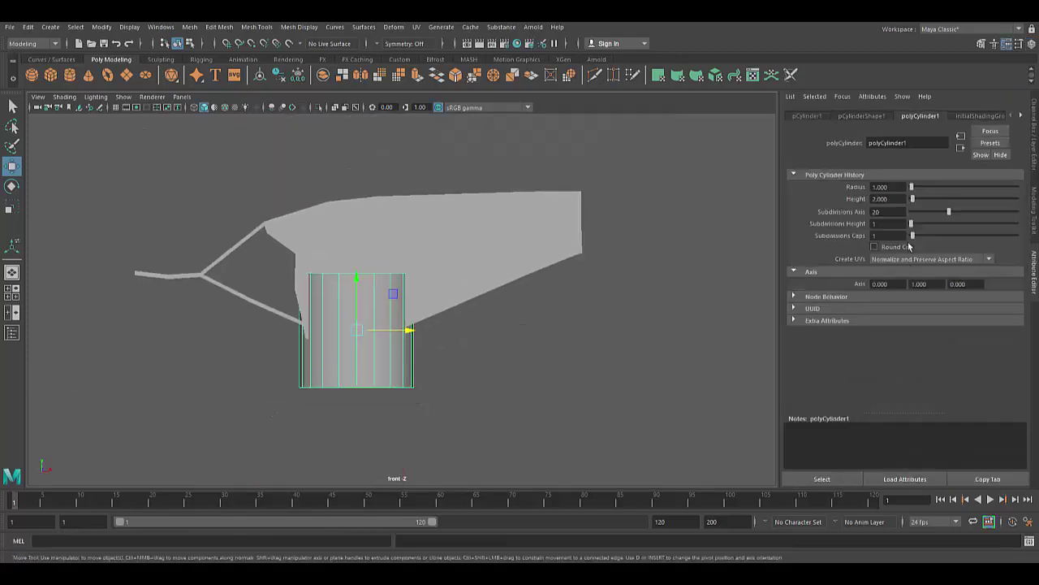
key("r")
left_click_drag(357, 329, 334, 341)
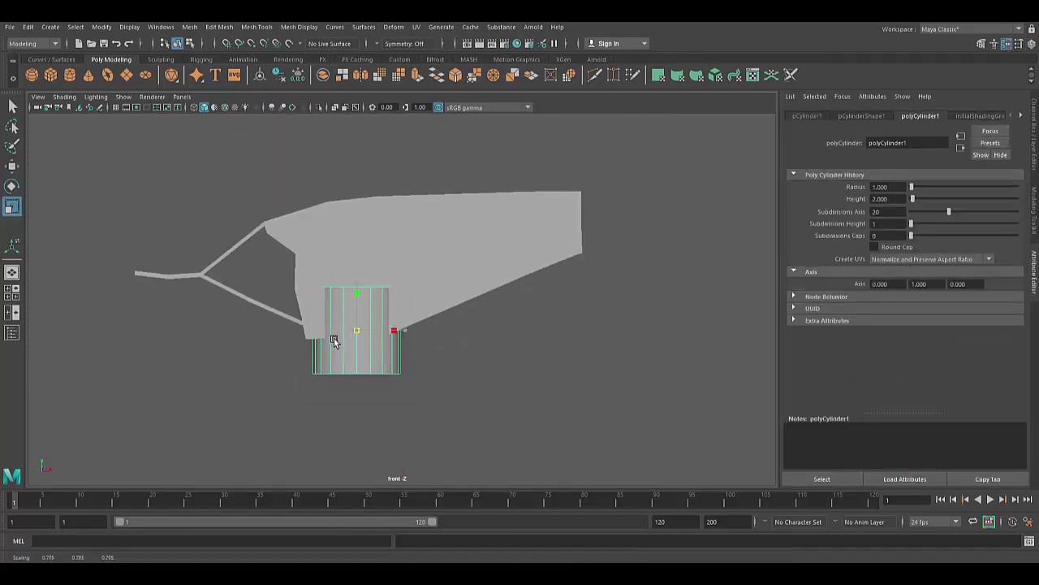
scroll(464, 417, "up", 2)
left_click_drag(911, 223, 913, 230)
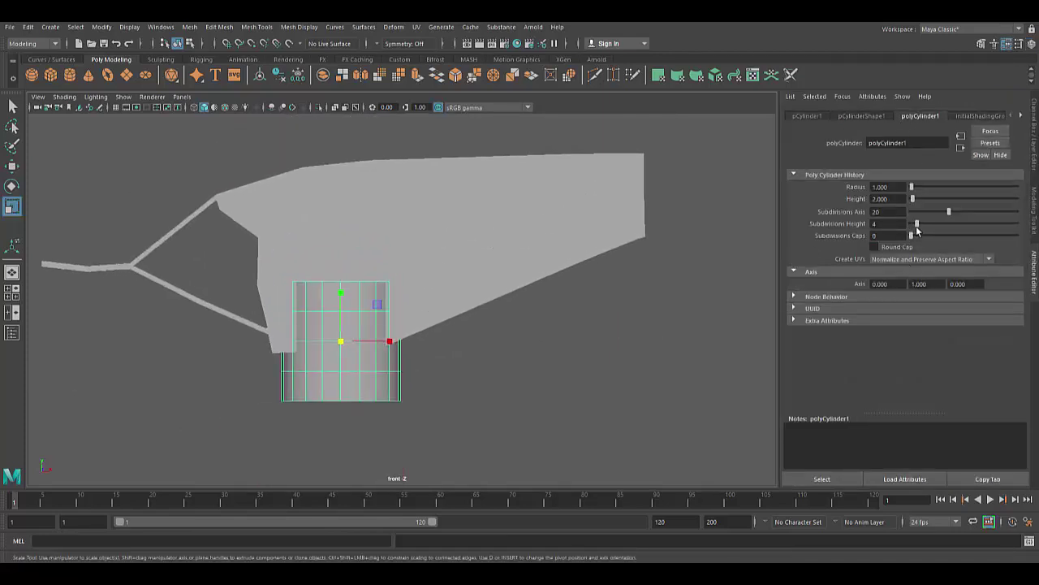
scroll(341, 371, "up", 1)
Scale the cylinder's top vertices inward to taper the neck
left_click(248, 248)
left_click_drag(271, 279, 337, 309)
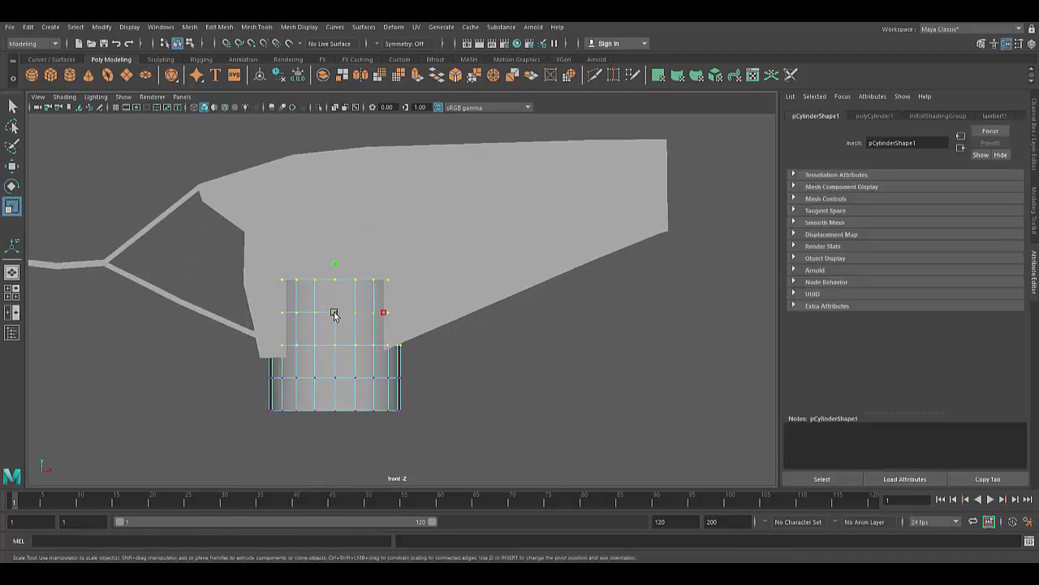
left_click_drag(253, 255, 398, 293)
left_click_drag(331, 297, 338, 284)
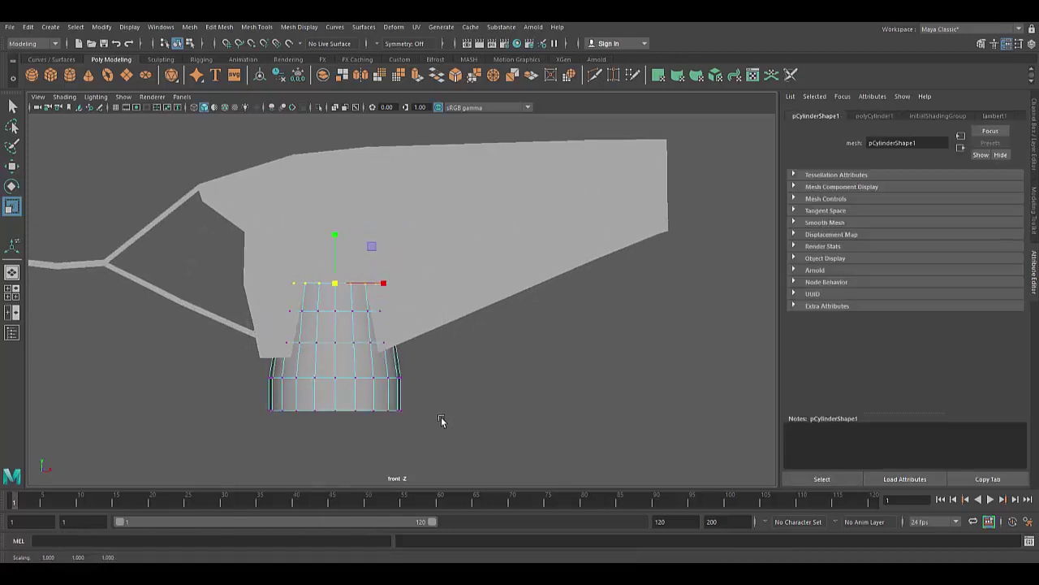
Select the cylinder's bottom edge loop and bevel it
key("F8")
scroll(417, 412, "up", 1)
right_click_drag(443, 292, 450, 248)
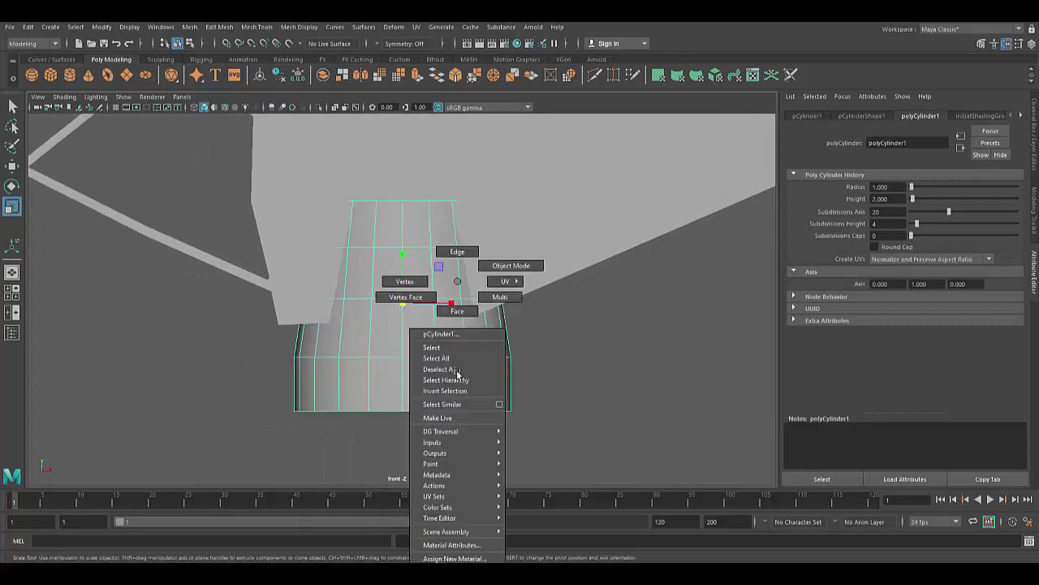
double_click(419, 410)
scroll(374, 450, "up", 2)
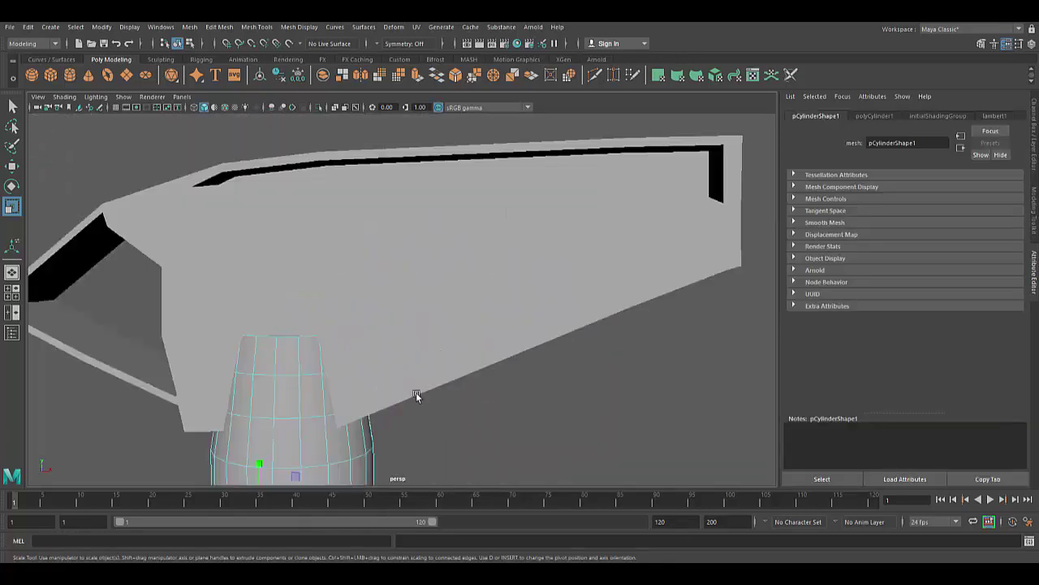
mouse_move(416, 392)
left_mouse_down("alt")
mouse_move(461, 321)
mouse_move(462, 257)
left_mouse_up("alt")
key("q")
key("space")
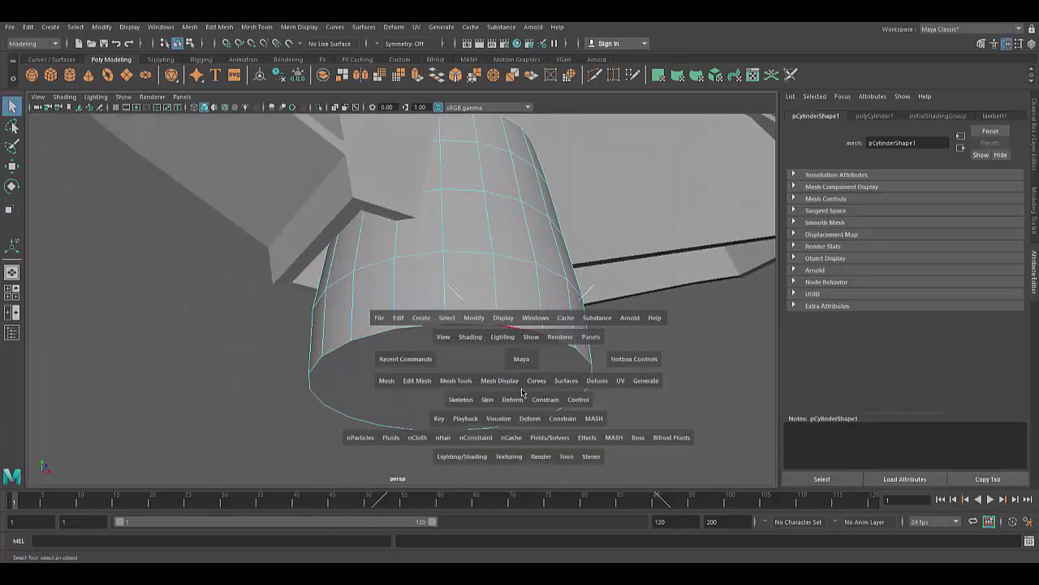
left_click_drag(461, 324, 358, 349)
left_click(455, 75)
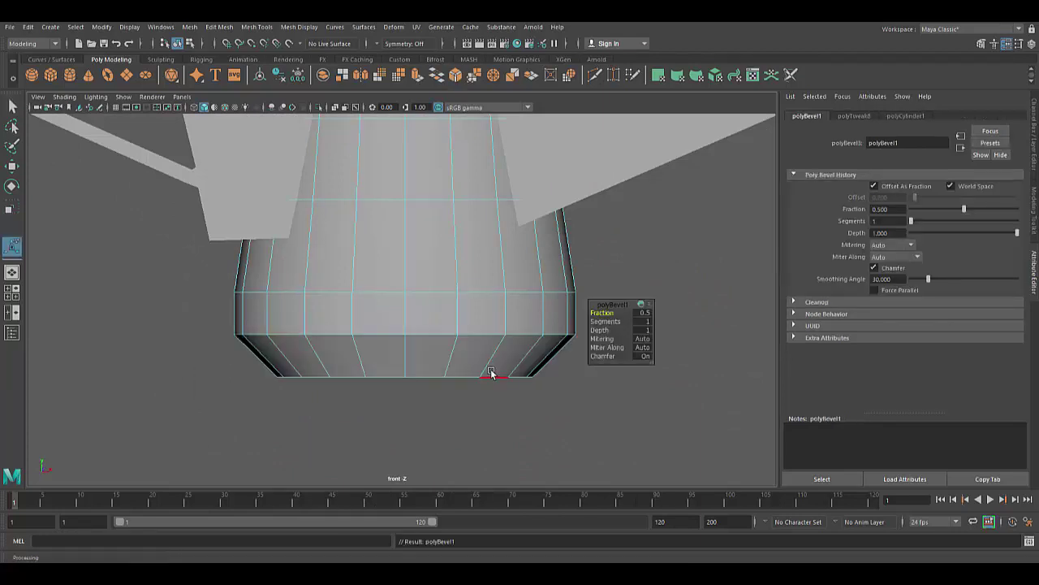
Add an edge loop near the bottom and extrude that band outward into a lip
right_click(409, 273)
left_click(257, 27)
left_click(302, 119)
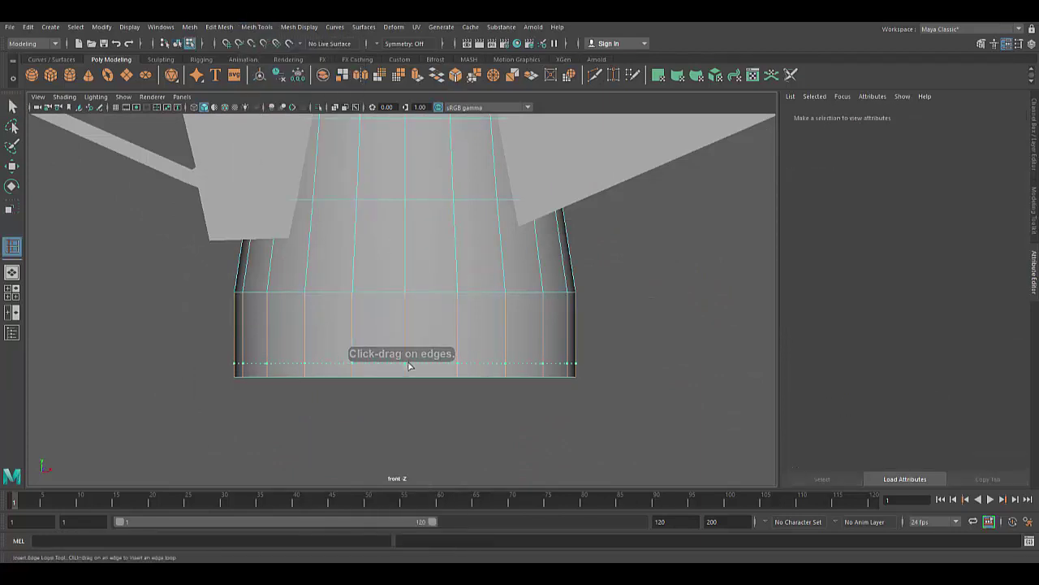
left_click(409, 361)
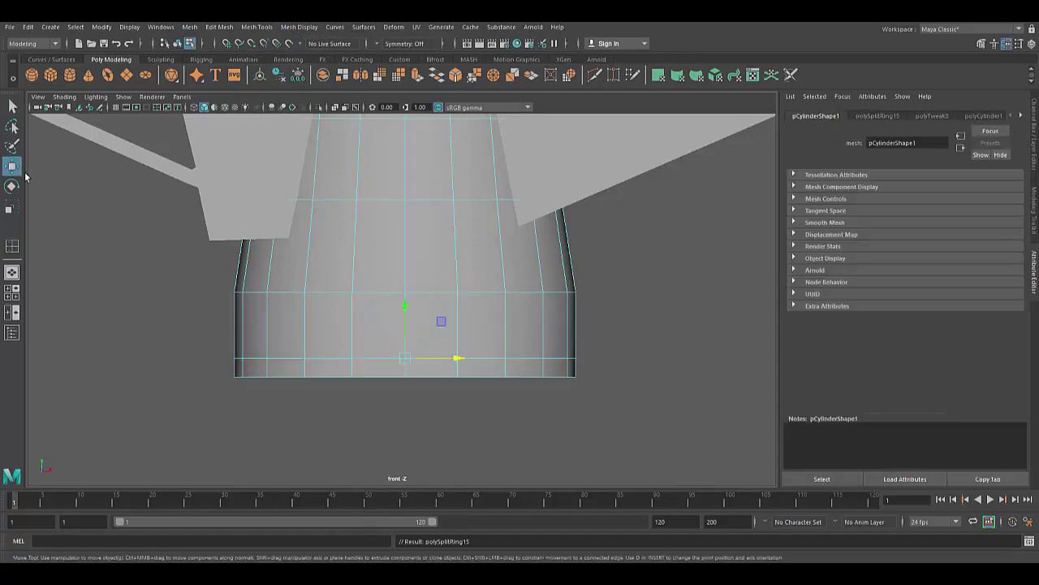
left_click(454, 363)
key("ctrl+e")
left_click_drag(599, 406, 406, 290, "alt")
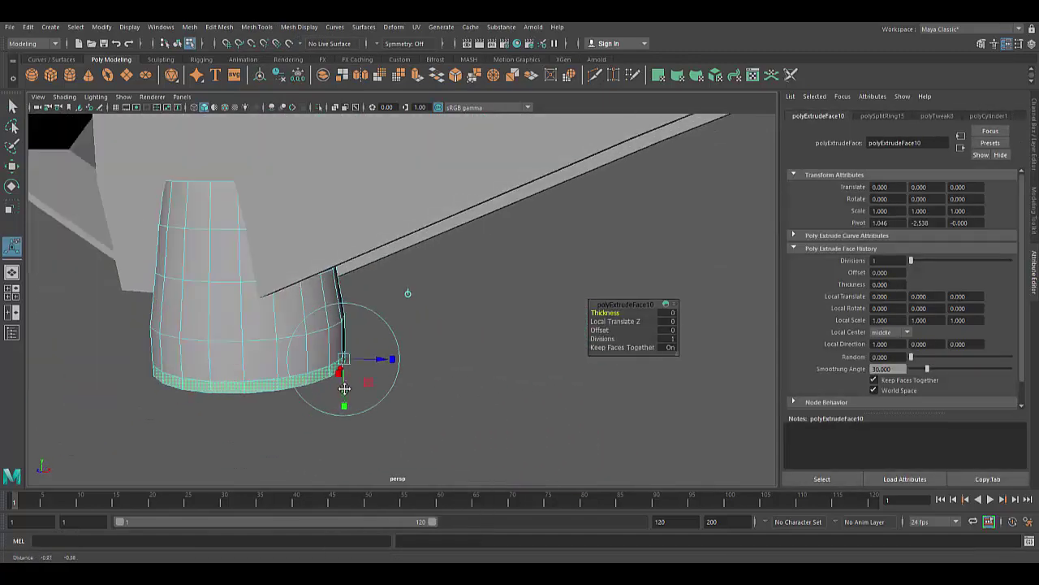
mouse_move(370, 357)
left_mouse_down()
mouse_move(388, 360)
mouse_move(294, 405)
mouse_move(343, 289)
left_mouse_up()
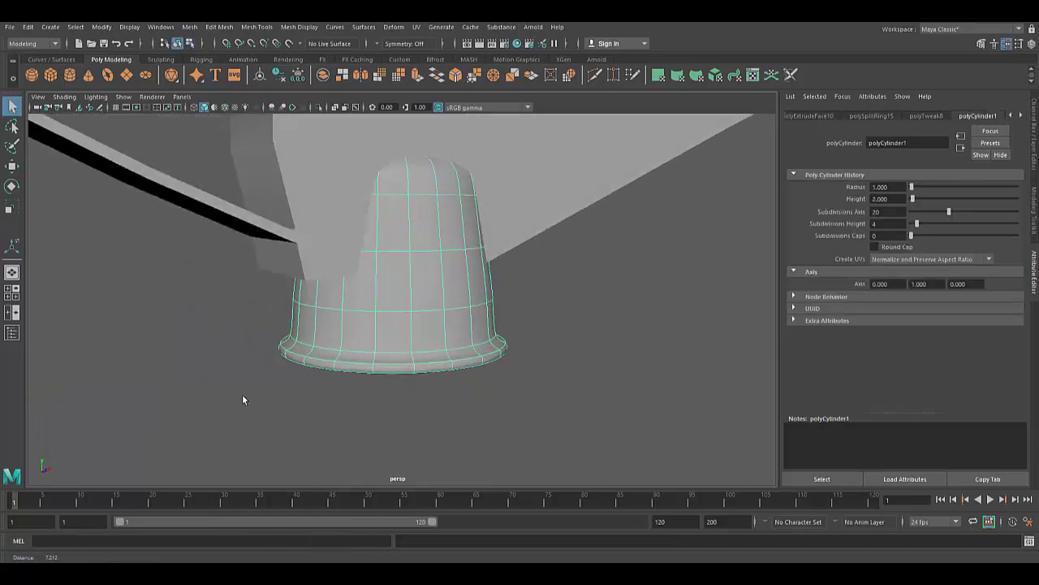
Insert two edge loops around the flared lip to tighten it
left_click(256, 27)
left_click(301, 118)
scroll(375, 381, "up", 3)
key("1")
left_click_drag(375, 382, 487, 376, "alt")
left_click(532, 345)
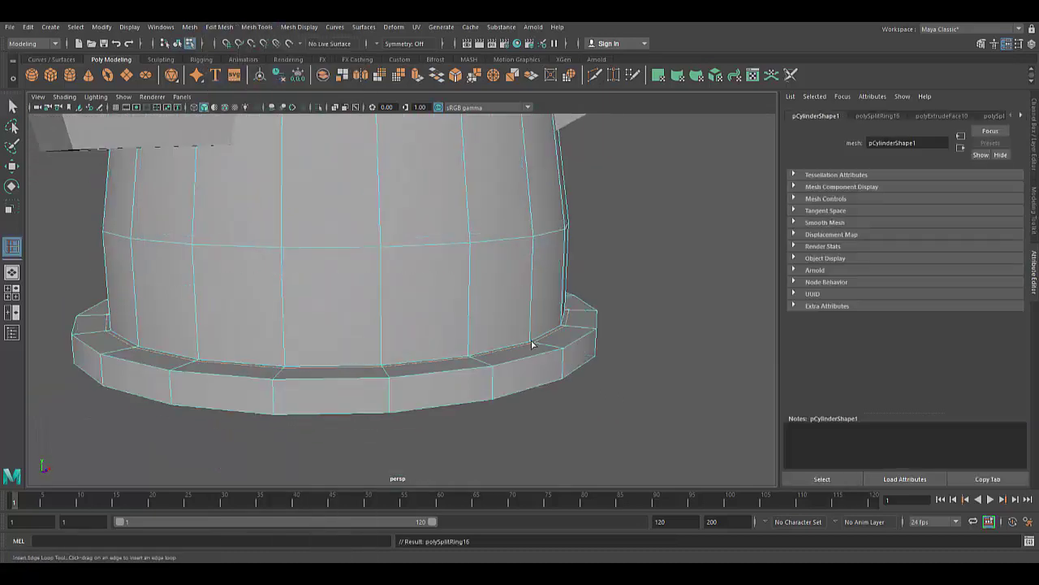
mouse_move(541, 438)
left_mouse_down("alt")
mouse_move(501, 378)
mouse_move(327, 390)
left_mouse_up("alt")
scroll(327, 390, "up", 2)
Extrude the cylinder's bottom face and scale it inward to finish the base
key("w")
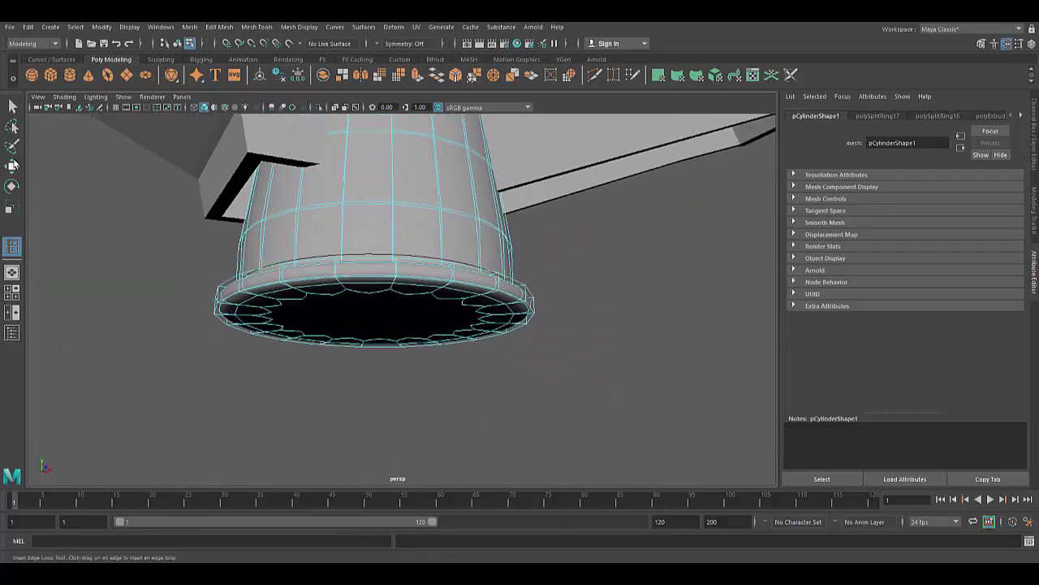
right_click(337, 195)
left_click(390, 177)
mouse_move(390, 177)
left_mouse_down("alt")
mouse_move(261, 374)
mouse_move(399, 401)
left_mouse_up("alt")
mouse_move(398, 400)
left_mouse_down("alt")
mouse_move(414, 323)
mouse_move(492, 232)
left_mouse_up("alt")
right_click_drag(492, 232, 487, 260)
left_click(512, 251)
key("ctrl+e")
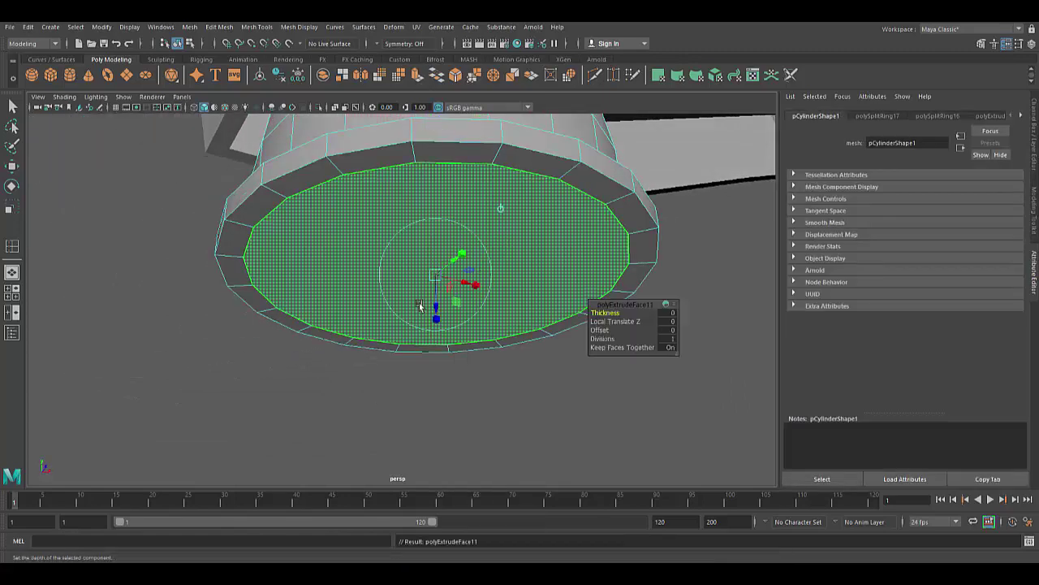
mouse_move(425, 303)
left_mouse_down()
mouse_move(436, 277)
mouse_move(452, 290)
mouse_move(438, 274)
left_mouse_up()
key("q")
left_click(408, 413)
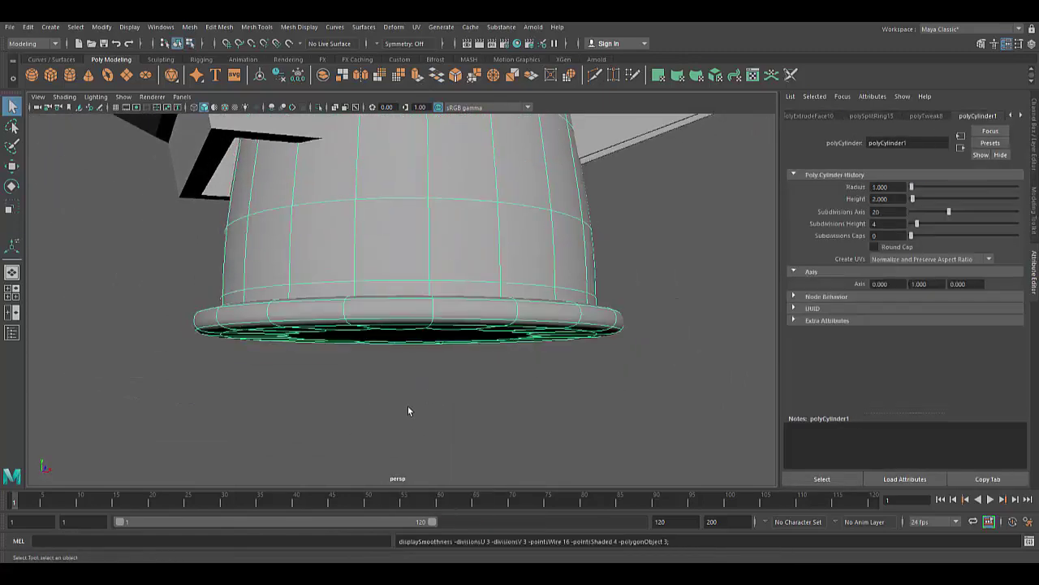
mouse_move(408, 413)
left_mouse_down("alt")
mouse_move(377, 373)
mouse_move(406, 255)
left_mouse_up("alt")
Frame the whole spray head with F and select the handle-and-head mesh
key("3")
left_click(256, 27)
left_click(276, 99)
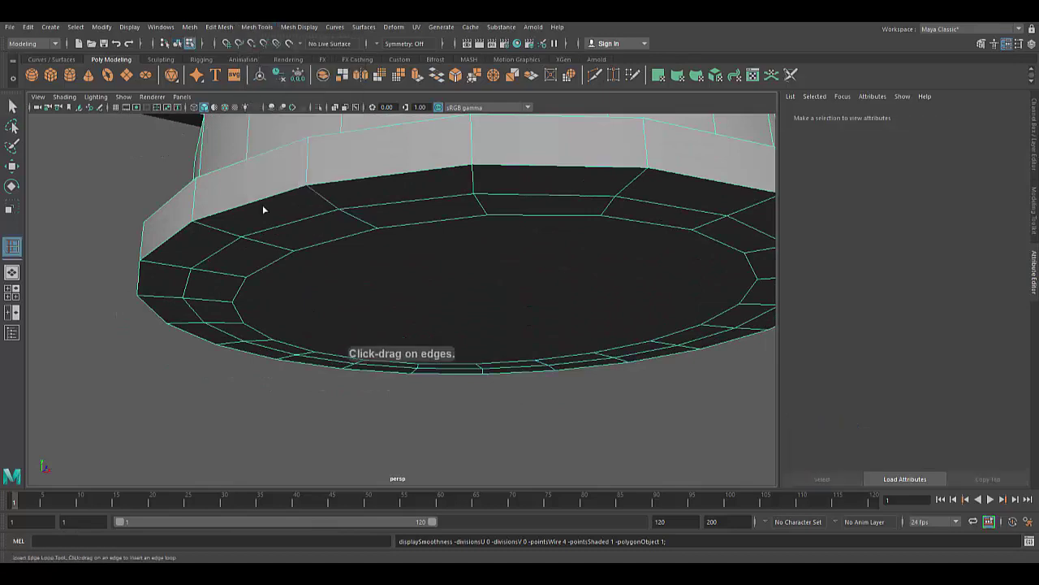
mouse_move(235, 238)
left_mouse_down("alt")
mouse_move(427, 190)
mouse_move(514, 313)
mouse_move(448, 401)
left_mouse_up("alt")
key("w")
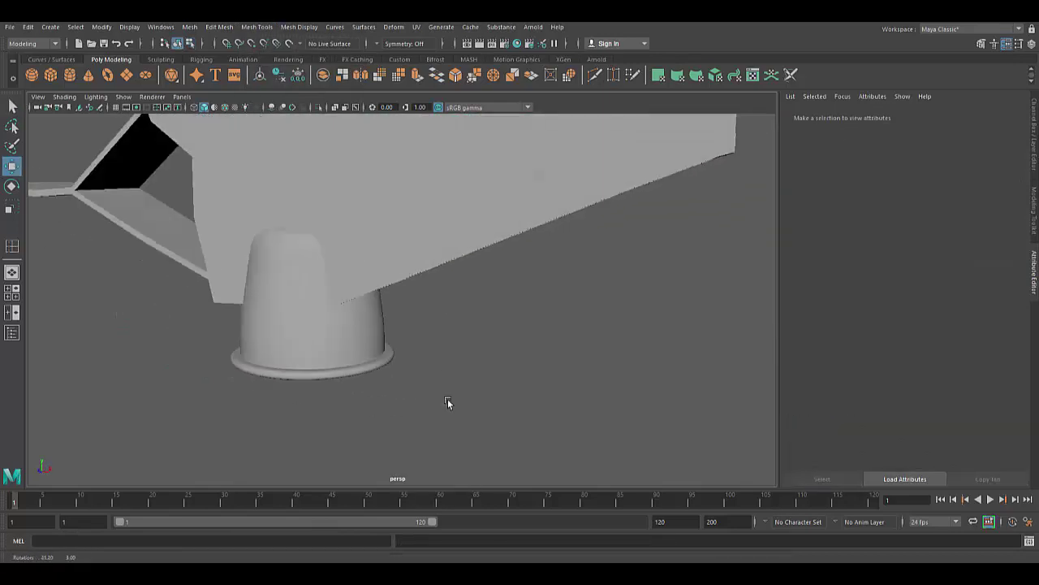
left_click(10, 27)
key("Escape")
scroll(392, 337, "down", 3)
left_click(392, 338)
key("f")
left_click(522, 367)
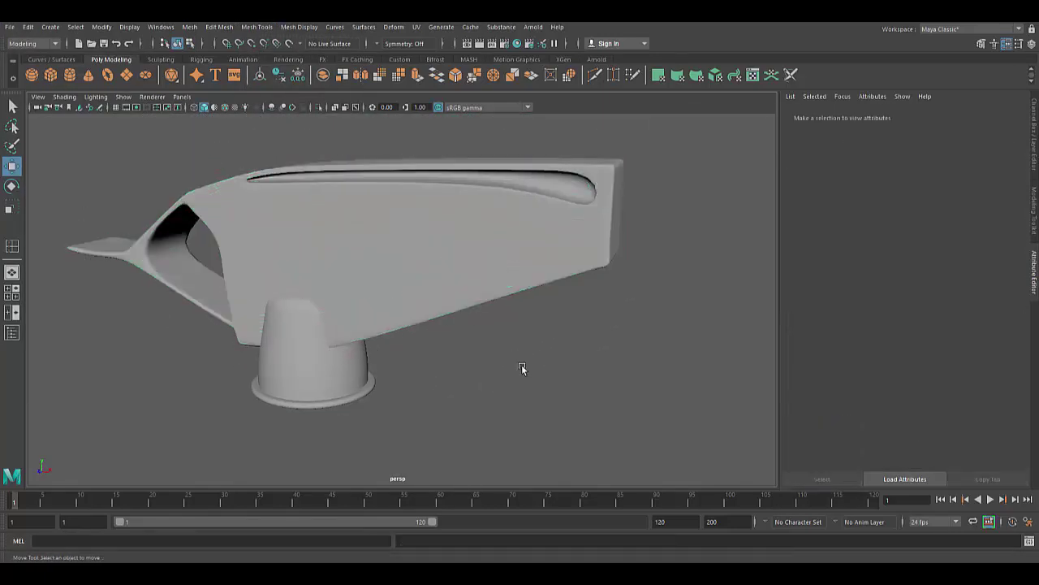
mouse_move(523, 366)
left_mouse_down("alt")
mouse_move(493, 351)
mouse_move(372, 382)
mouse_move(446, 343)
mouse_move(408, 354)
mouse_move(434, 363)
mouse_move(448, 341)
left_mouse_up("alt")
left_click(493, 351)
Add an edge loop across the handle's flat end tab
left_click(372, 383)
scroll(447, 341, "up", 2)
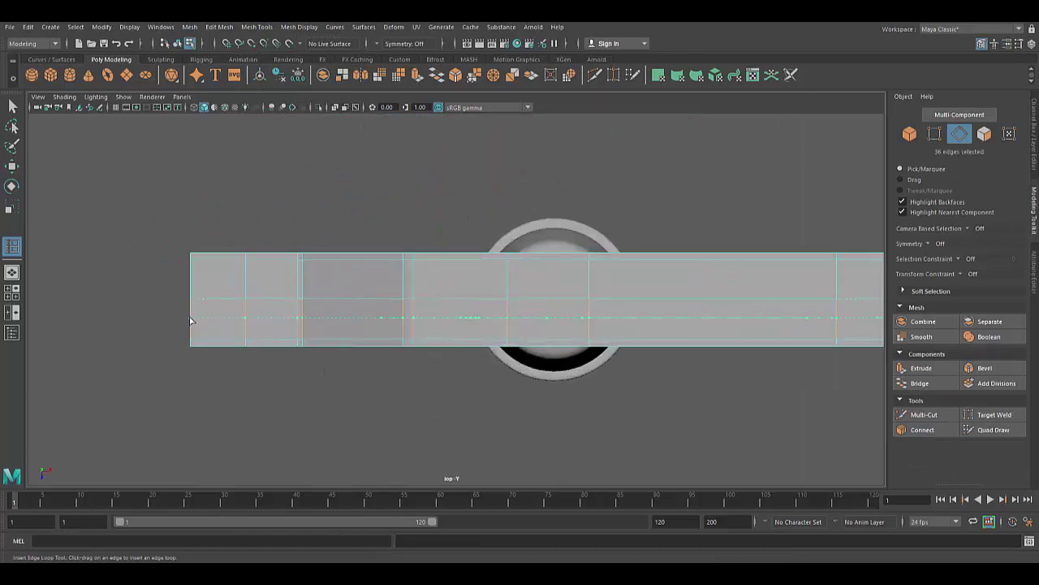
left_click(189, 280)
key("w")
scroll(425, 360, "up", 3)
scroll(146, 283, "up", 2)
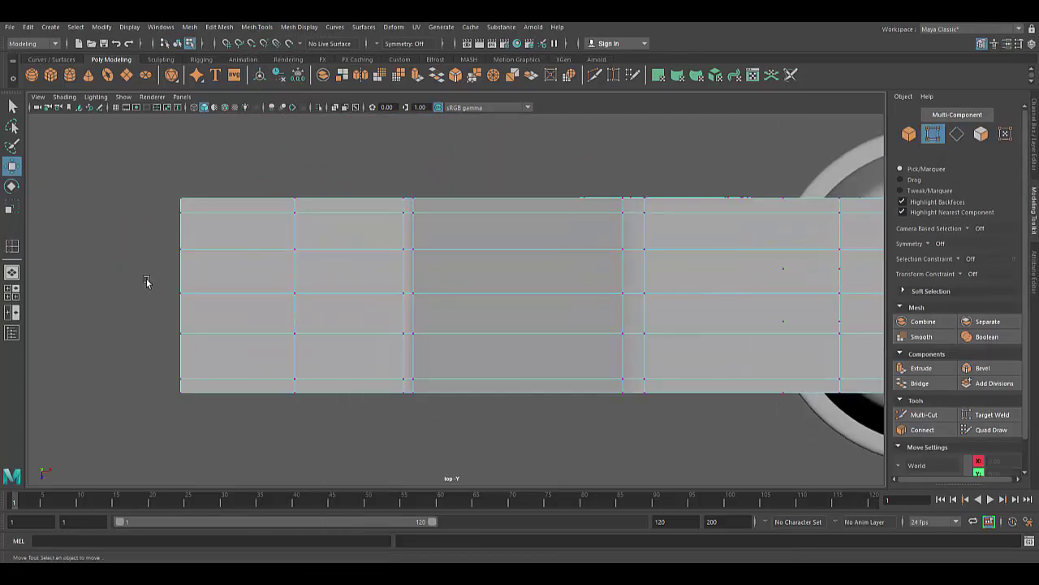
Drag the tab's end vertices left and pull the middle one out into a pointed tip
left_click_drag(146, 236, 210, 351)
mouse_move(233, 292)
left_mouse_down()
mouse_move(209, 295)
mouse_move(132, 209)
left_mouse_up()
key("3")
key("1")
key("3")
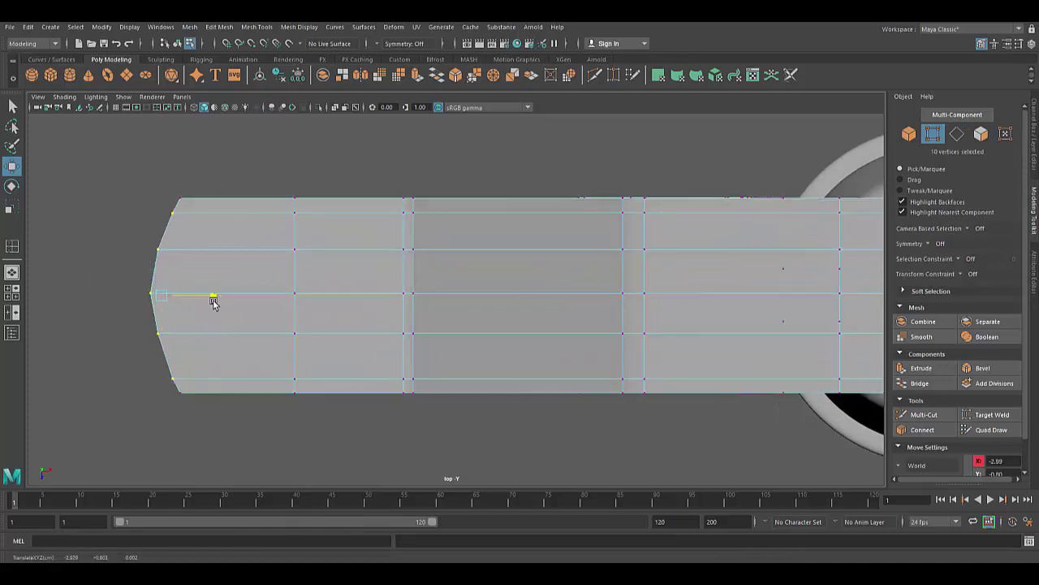
right_click_drag(190, 332, 329, 168)
key("1")
left_click_drag(329, 167, 332, 341, "alt")
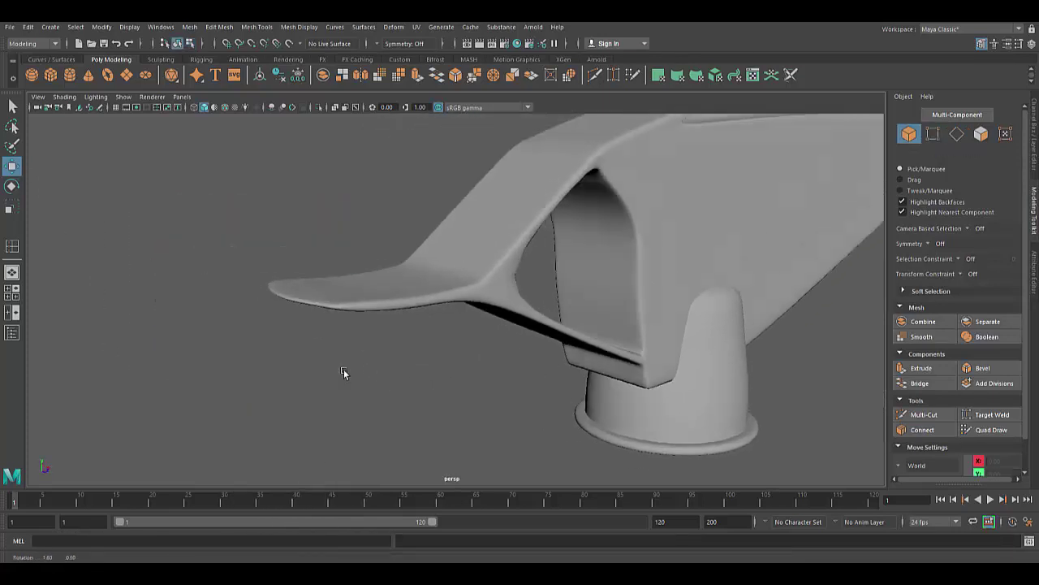
left_click(213, 27)
Insert two edge loops along the wedge head's top edge and check the smoothed preview
left_click(302, 106)
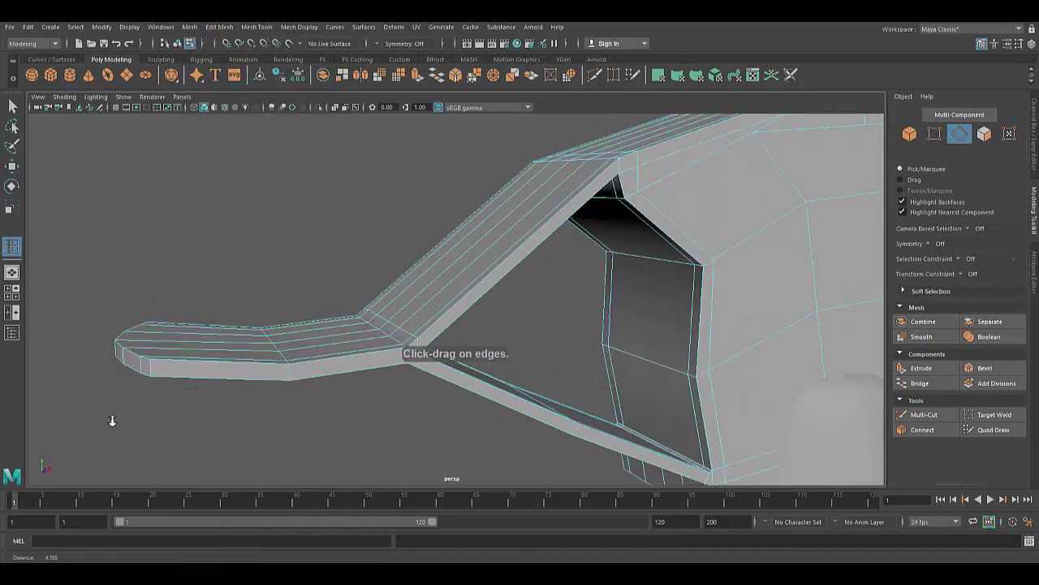
mouse_move(111, 419)
left_mouse_down("alt")
mouse_move(313, 330)
mouse_move(366, 409)
mouse_move(487, 401)
mouse_move(338, 291)
mouse_move(408, 414)
mouse_move(430, 417)
mouse_move(466, 349)
mouse_move(254, 337)
left_mouse_up("alt")
left_click(344, 278)
left_click_drag(362, 269, 362, 250)
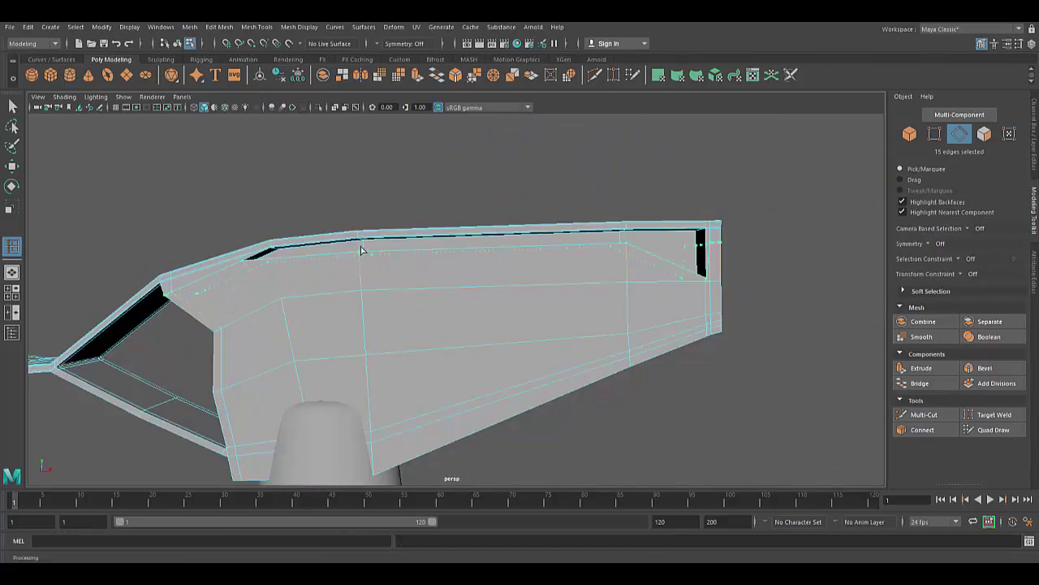
key("3")
key("1")
key("3")
key("1")
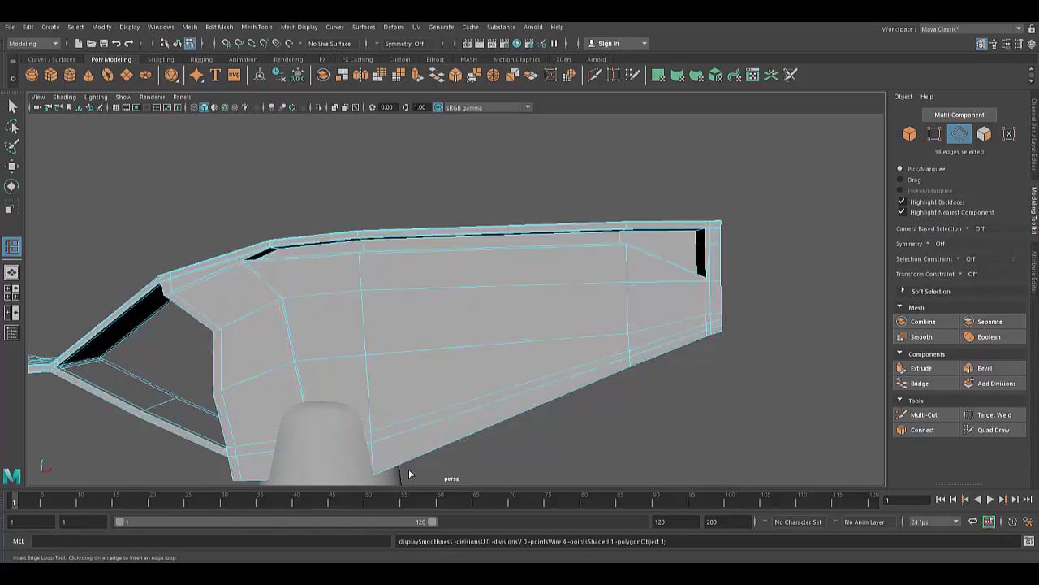
Inspect the head's sides from several angles, comparing smoothed and unsmoothed previews
left_click_drag(411, 475, 522, 450, "alt")
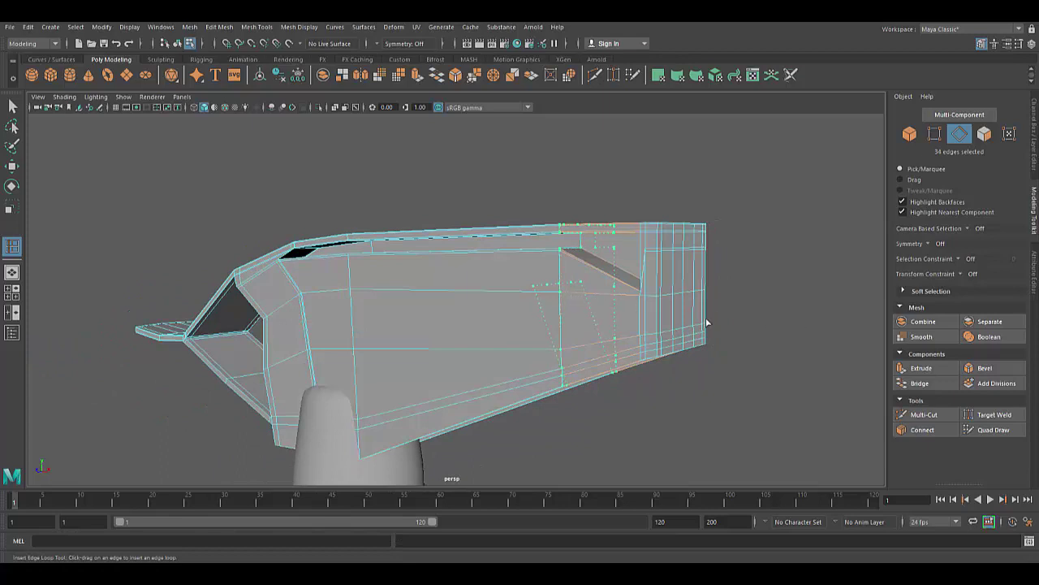
key("3")
key("1")
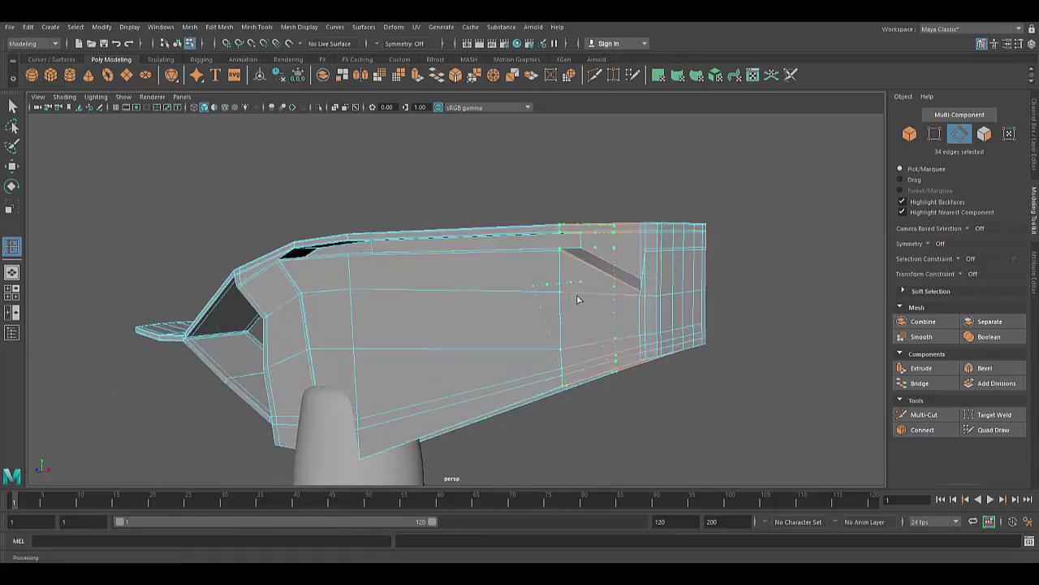
left_click_drag(587, 323, 618, 361, "alt")
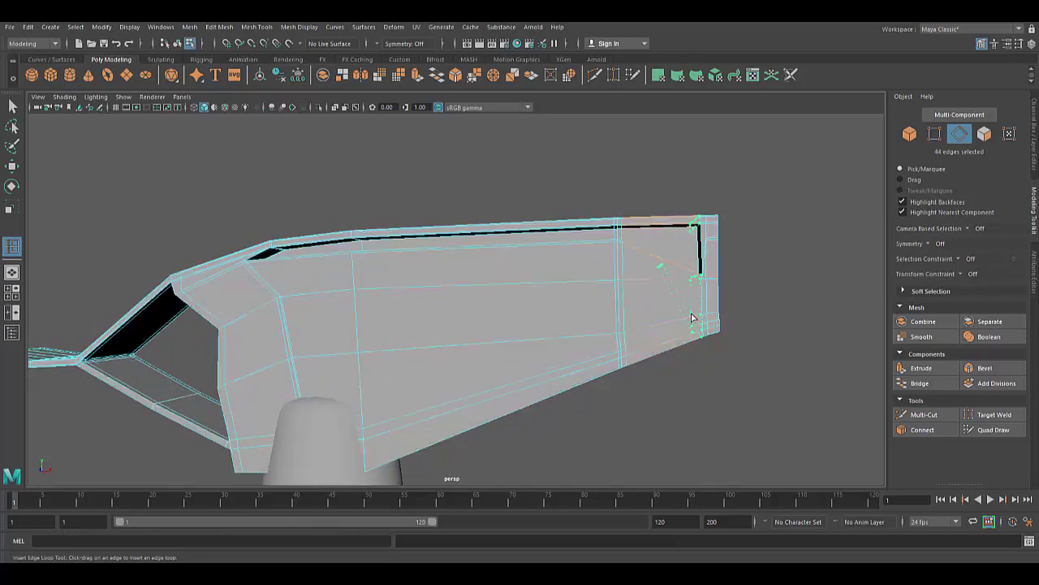
key("3")
key("1")
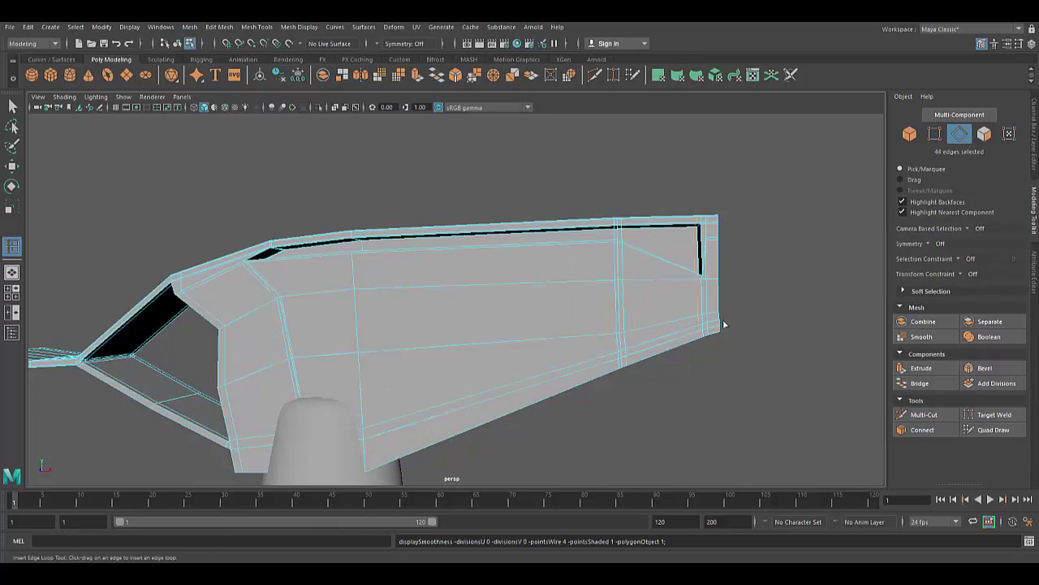
Reselect the head mesh, add an edge loop near its end, and check the wireframe
key("w")
mouse_move(724, 324)
left_mouse_down("alt")
mouse_move(579, 404)
mouse_move(359, 387)
mouse_move(495, 346)
mouse_move(453, 308)
mouse_move(509, 367)
mouse_move(487, 341)
mouse_move(553, 348)
mouse_move(586, 312)
left_mouse_up("alt")
key("F8")
left_click(620, 380)
left_click(453, 307)
left_click(257, 27)
left_click(290, 106)
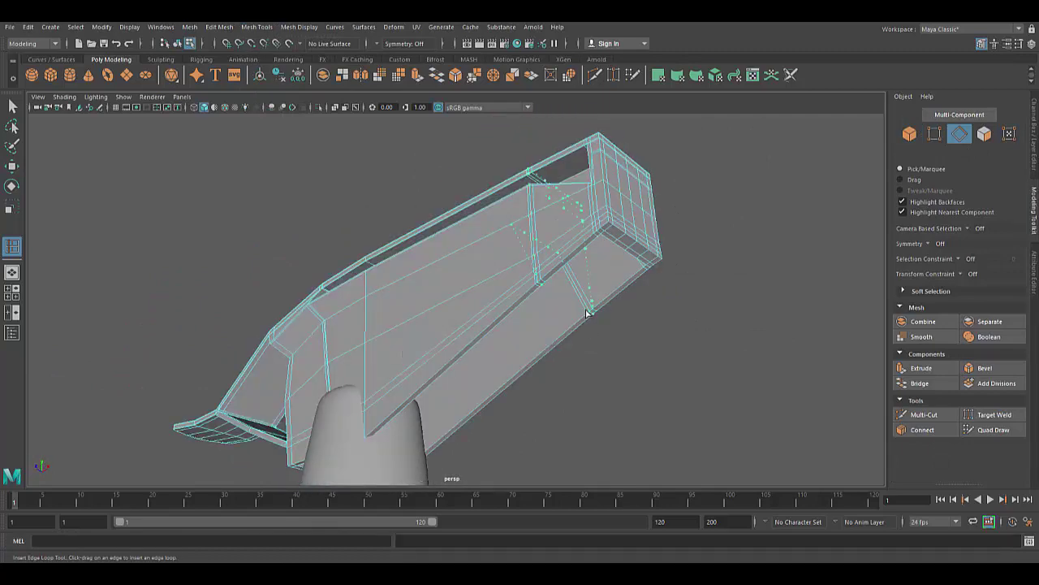
mouse_move(576, 365)
left_mouse_down("alt")
mouse_move(545, 318)
mouse_move(675, 237)
mouse_move(673, 259)
mouse_move(599, 209)
mouse_move(600, 156)
mouse_move(663, 341)
mouse_move(528, 384)
mouse_move(364, 165)
mouse_move(375, 164)
left_mouse_up("alt")
left_click(599, 208)
key("4")
key("5")
key("1")
Reselect the head and insert another edge loop close to its front end
key("w")
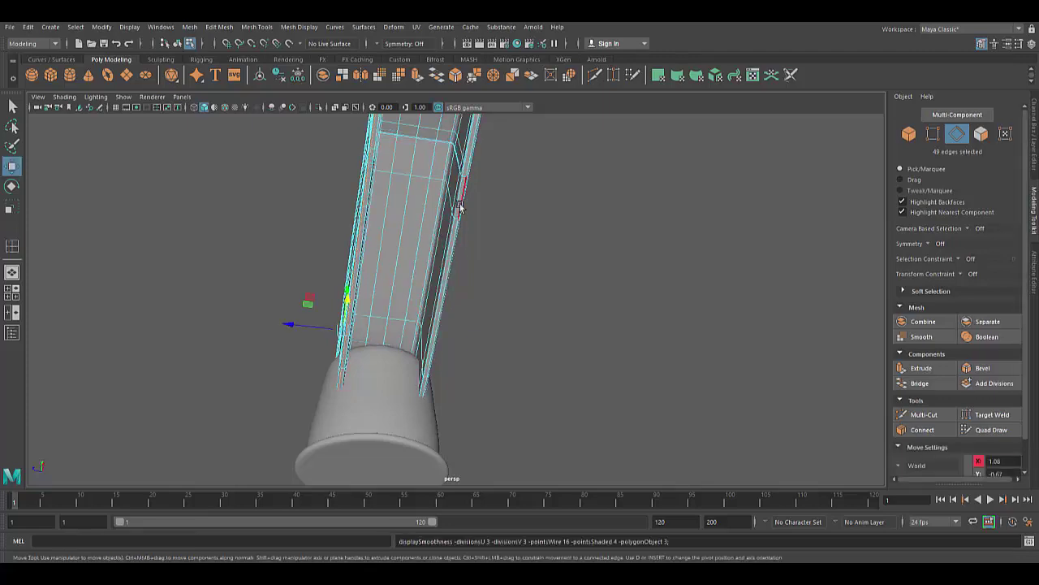
key("F8")
mouse_move(482, 309)
left_mouse_down("alt")
mouse_move(376, 340)
mouse_move(418, 304)
mouse_move(563, 277)
left_mouse_up("alt")
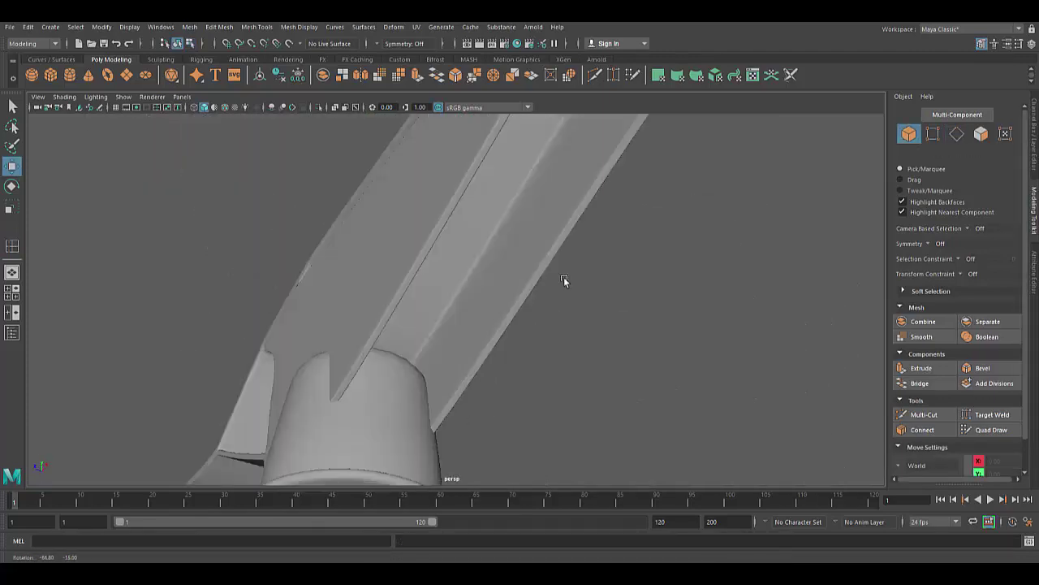
scroll(489, 319, "down", 5)
scroll(551, 297, "up", 5)
left_click(502, 257)
left_click(256, 27)
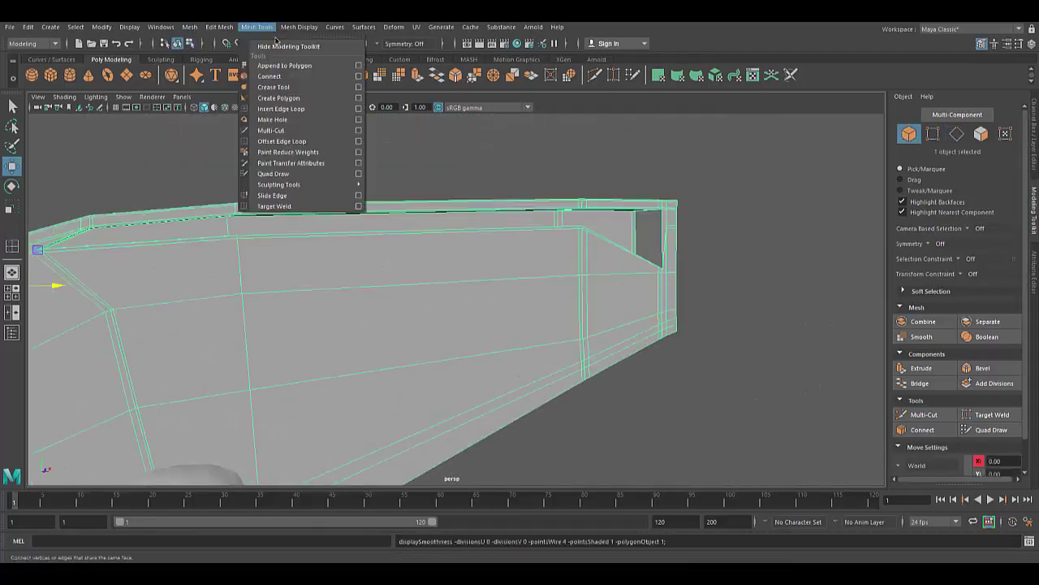
left_click(268, 85)
left_click_drag(528, 339, 689, 311, "alt")
left_click(678, 305)
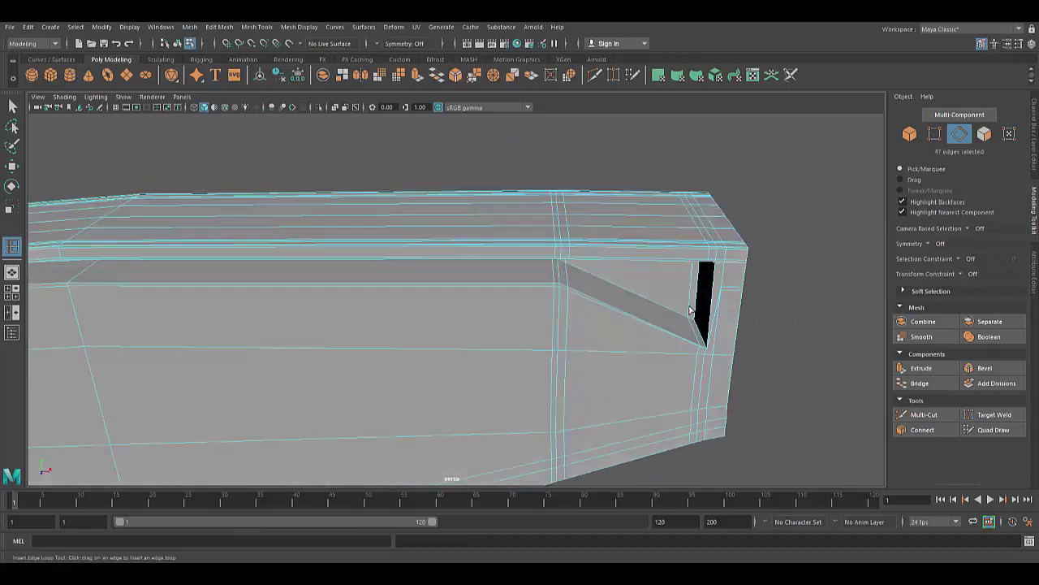
Review the head's end, deselect, and save the scene as shower spray bottle.mb
mouse_move(504, 327)
left_mouse_down("alt")
mouse_move(362, 316)
mouse_move(545, 365)
mouse_move(339, 362)
mouse_move(289, 299)
mouse_move(582, 307)
left_mouse_up("alt")
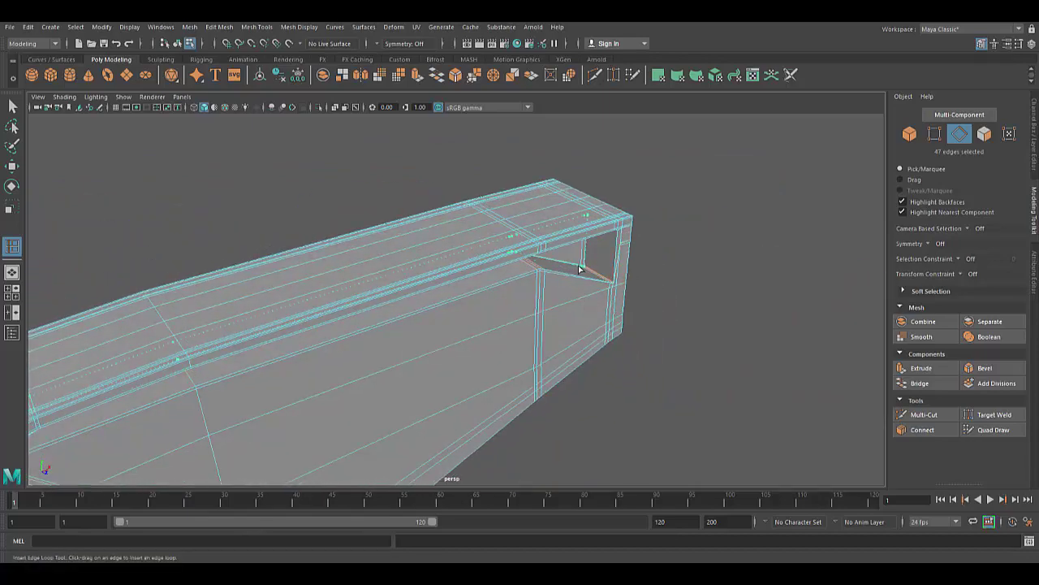
mouse_move(580, 269)
left_mouse_down("alt")
mouse_move(655, 306)
mouse_move(294, 294)
left_mouse_up("alt")
left_click(12, 166)
mouse_move(390, 243)
left_mouse_down("alt")
mouse_move(453, 258)
mouse_move(484, 346)
mouse_move(370, 327)
mouse_move(496, 371)
mouse_move(343, 401)
left_mouse_up("alt")
key("ctrl+s")
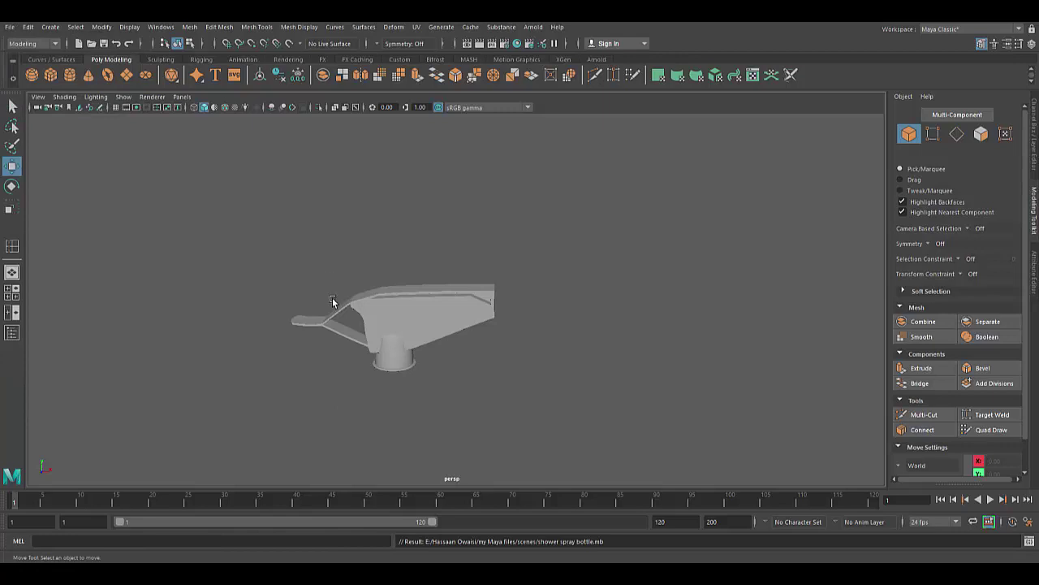
Switch to the front view and zoom in on the body cylinder
left_click(393, 357)
key("space")
left_click_drag(533, 360, 533, 423)
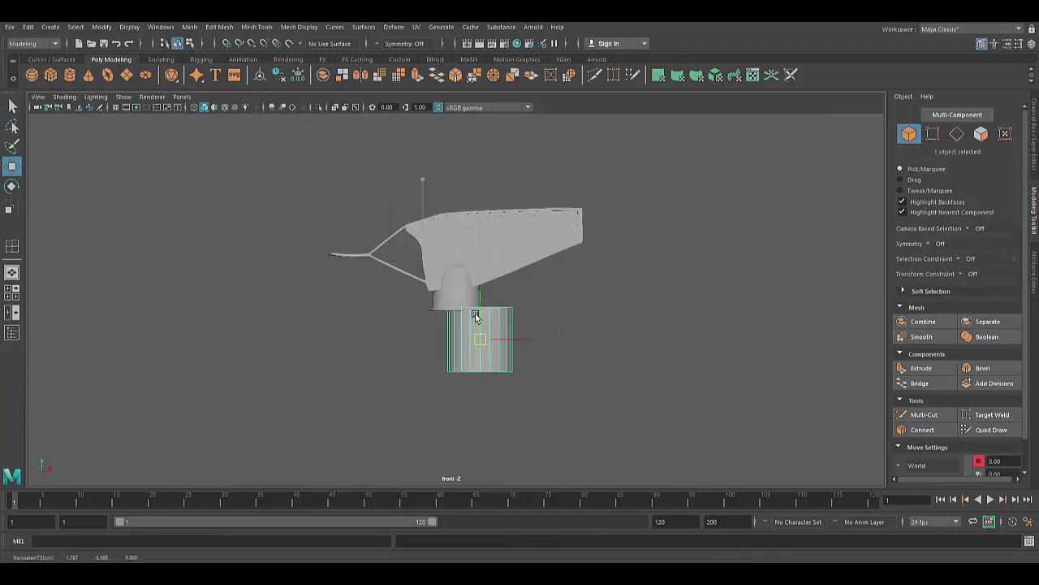
left_click(456, 416)
scroll(557, 341, "up", 2)
scroll(428, 335, "up", 1)
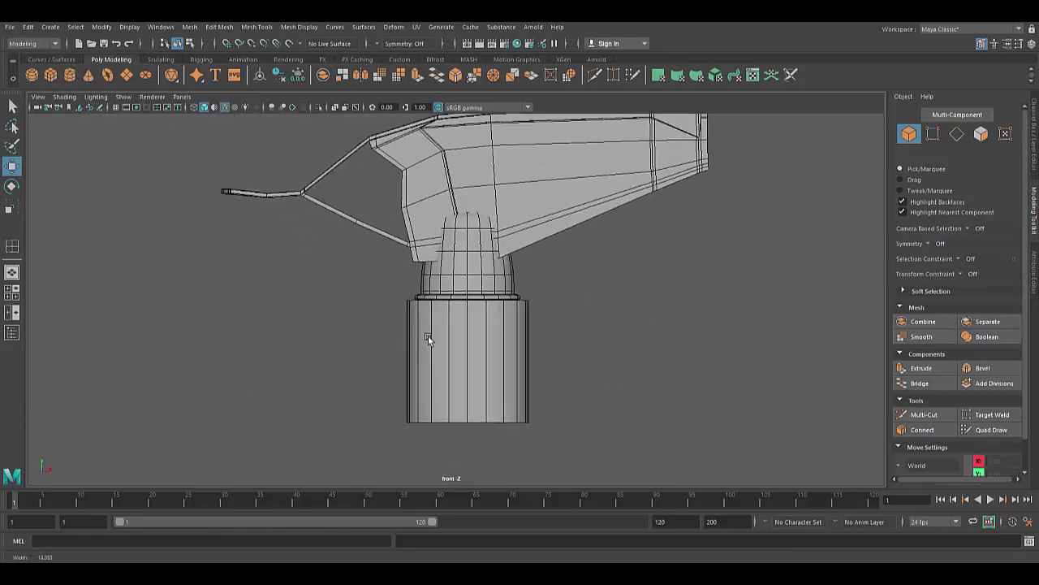
scroll(509, 332, "up", 3)
Shorten the body cylinder vertically and move it up under the neck, undoing a 30-side change
key("r")
left_click(510, 331)
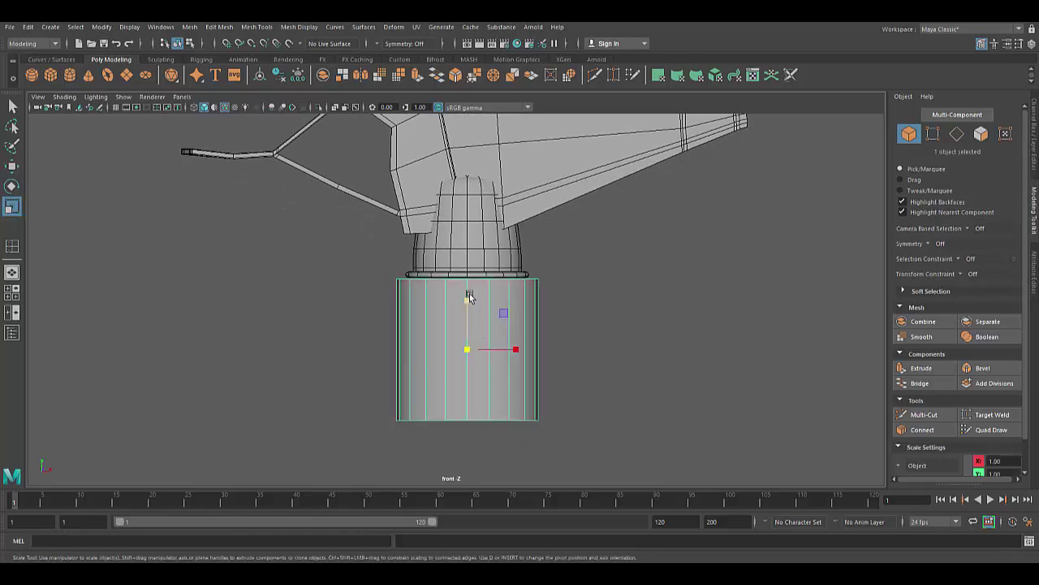
left_click_drag(469, 294, 468, 319)
key("w")
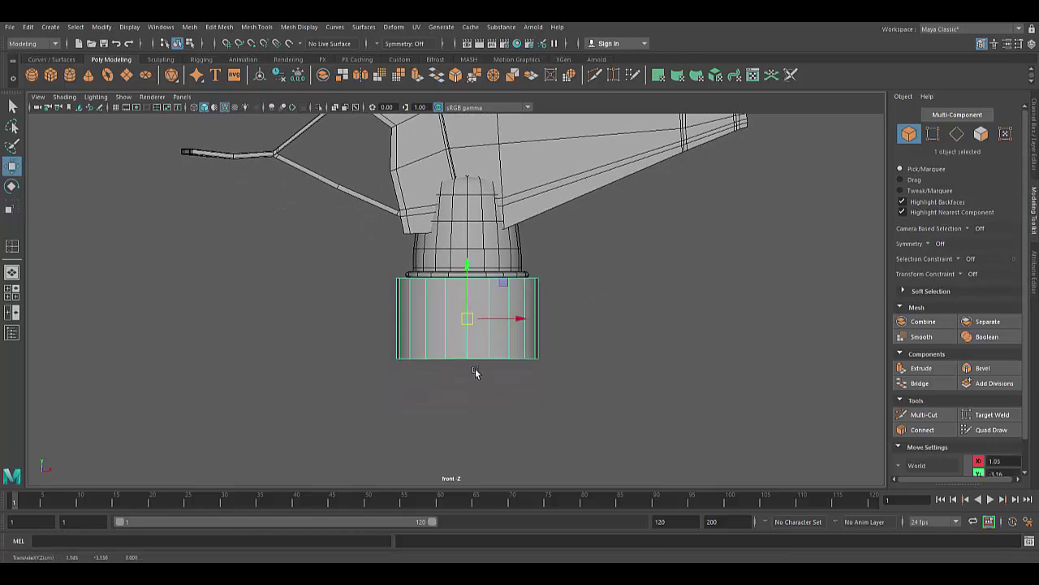
scroll(475, 372, "up", 2)
key("ctrl+a")
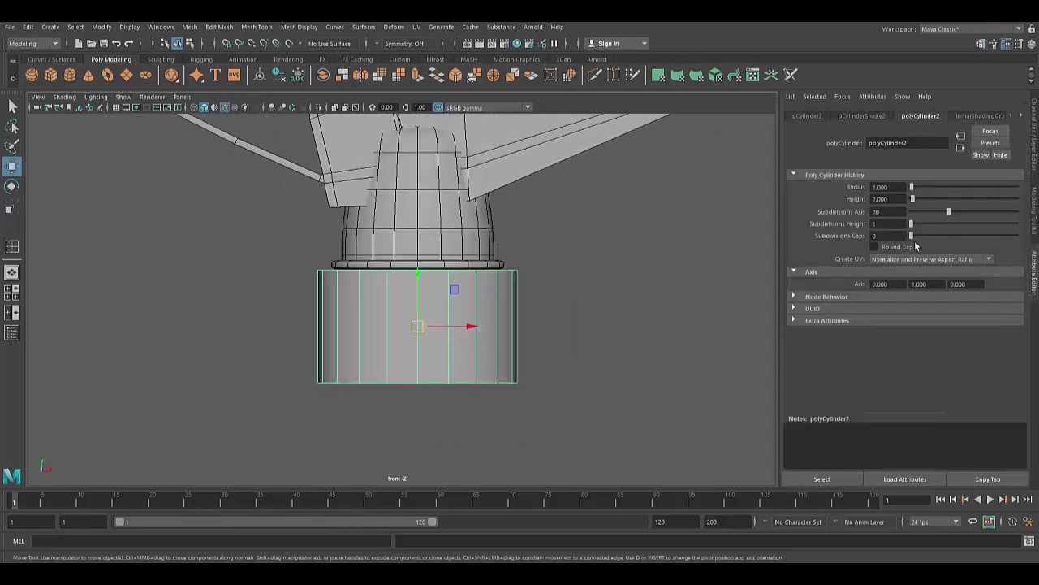
left_click_drag(948, 211, 971, 211)
key("ctrl+z")
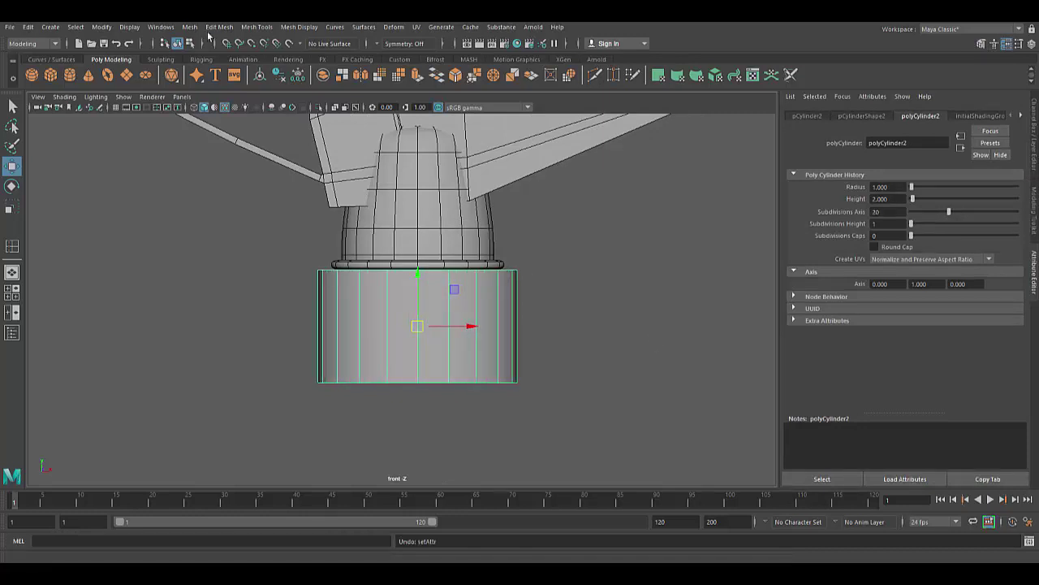
Insert a horizontal edge loop around the cylinder and select its top band edges
left_click(257, 27)
left_click(280, 106)
left_click(452, 370)
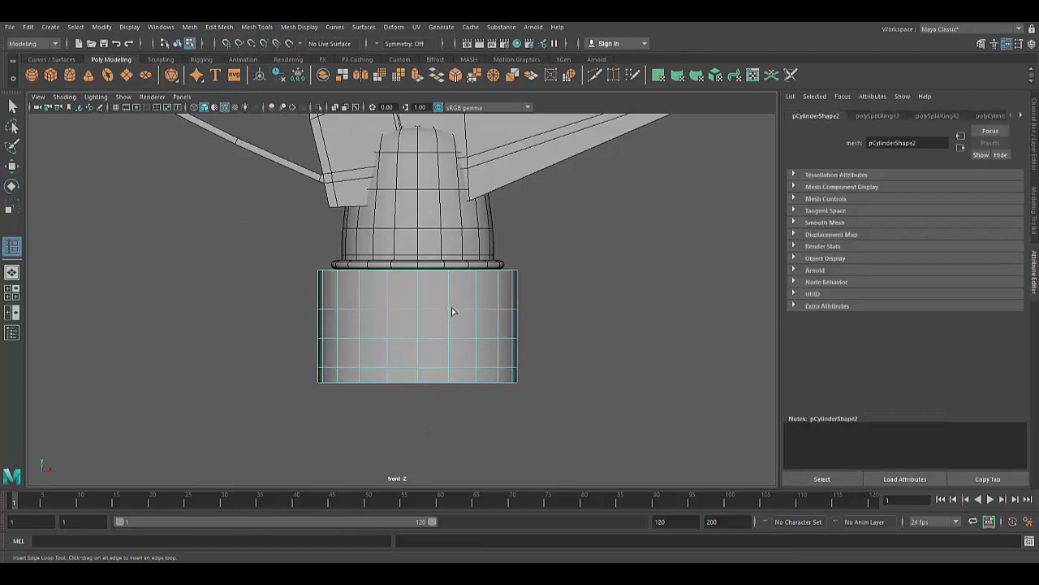
key("3")
key("1")
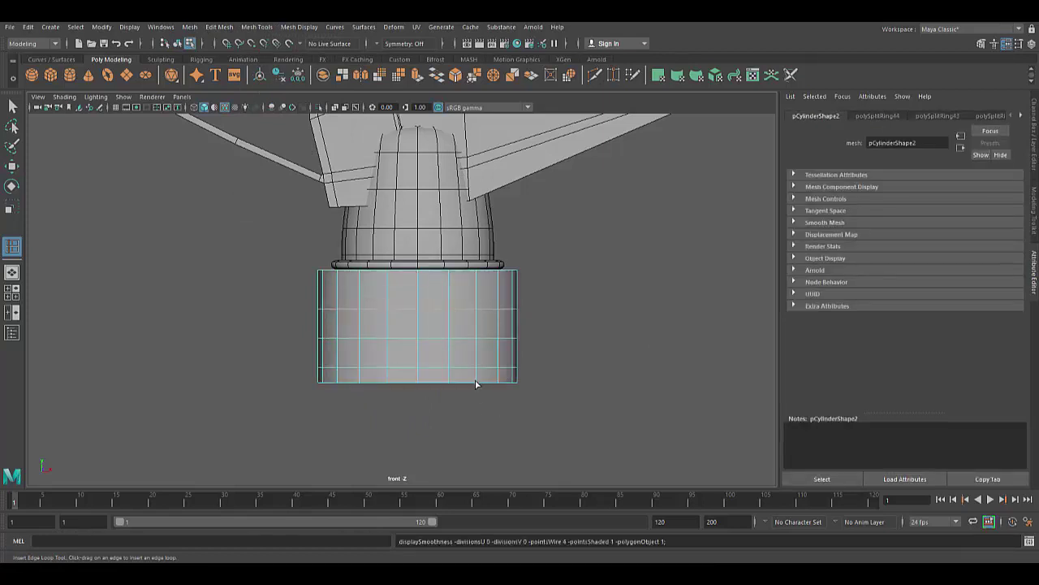
key("w")
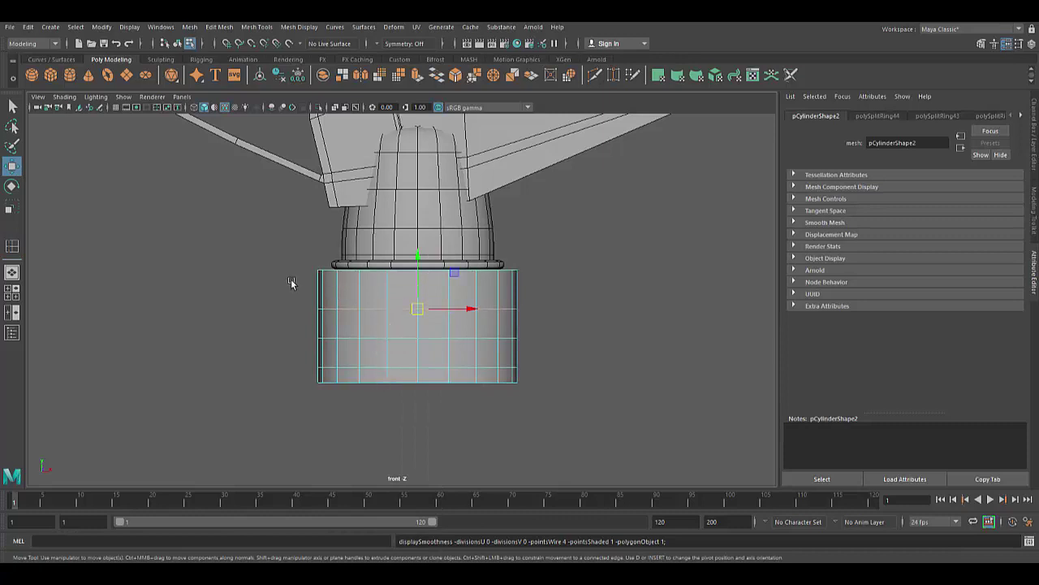
left_click_drag(292, 283, 564, 292)
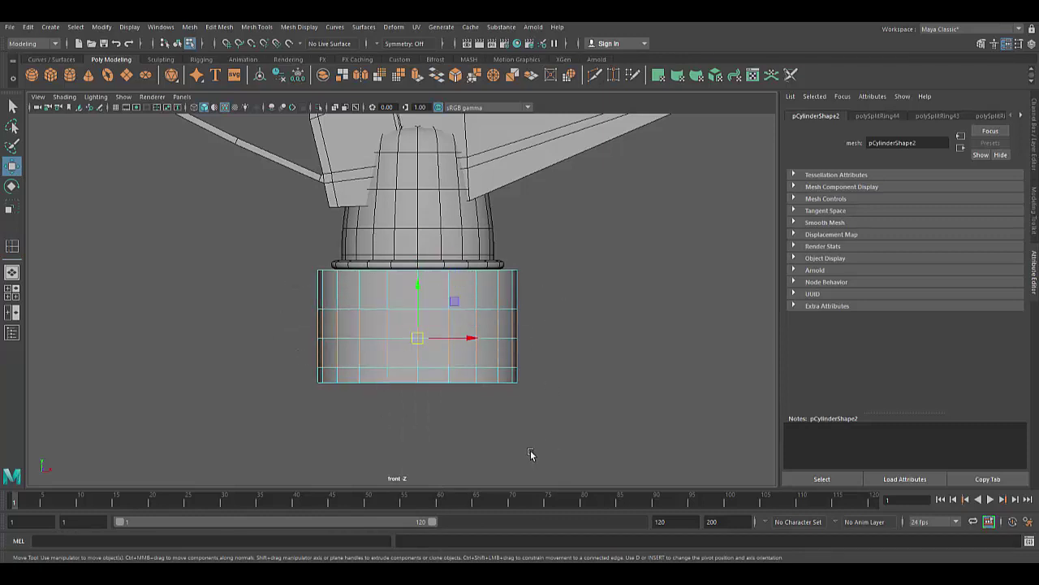
scroll(544, 357, "up", 2)
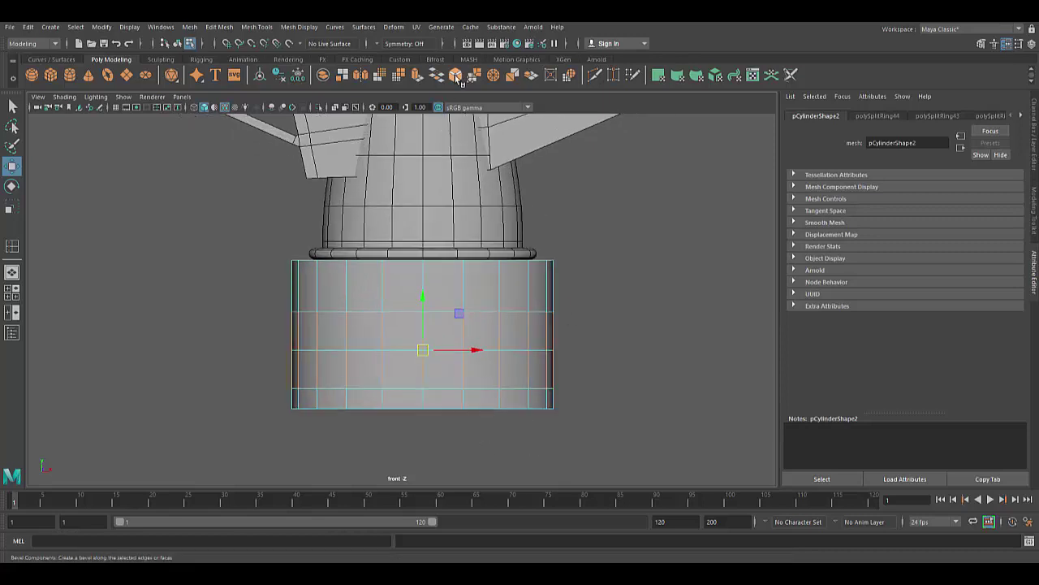
Bevel the selected vertical edges with 1 segment
key("ctrl+b")
scroll(557, 364, "down", 2)
key("ctrl+z")
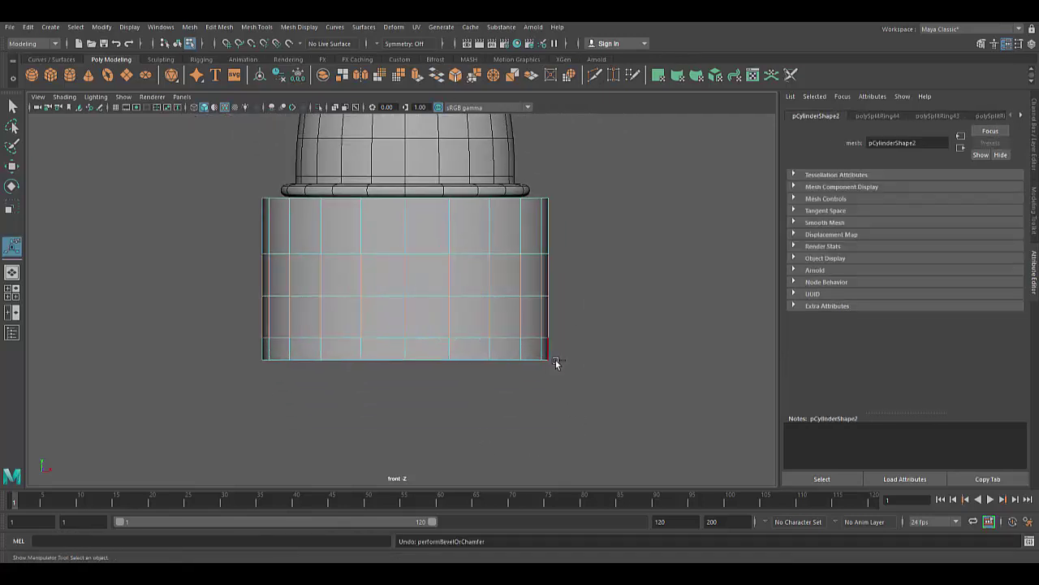
left_click(454, 76)
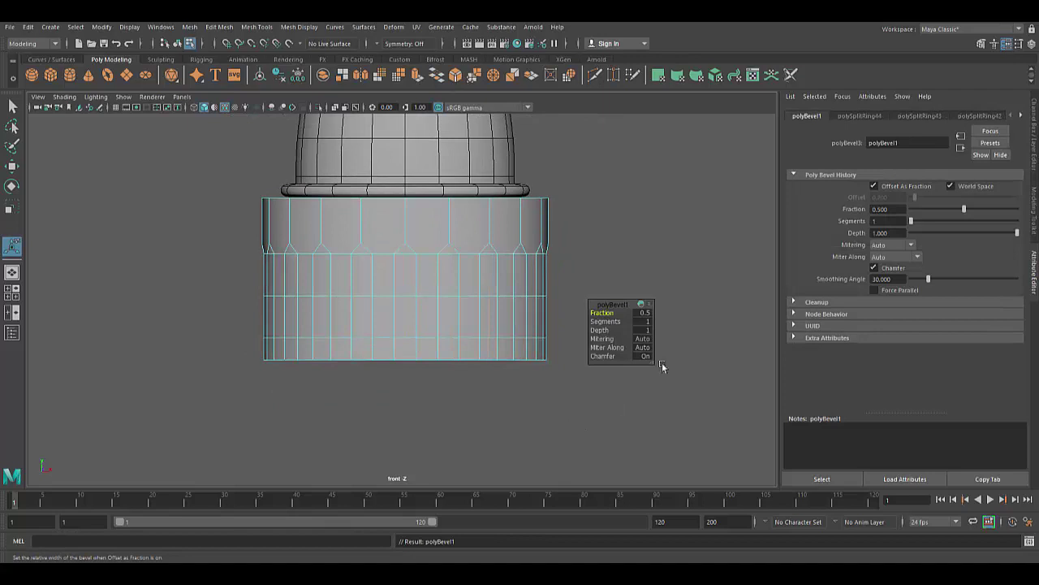
left_click_drag(609, 325, 605, 241)
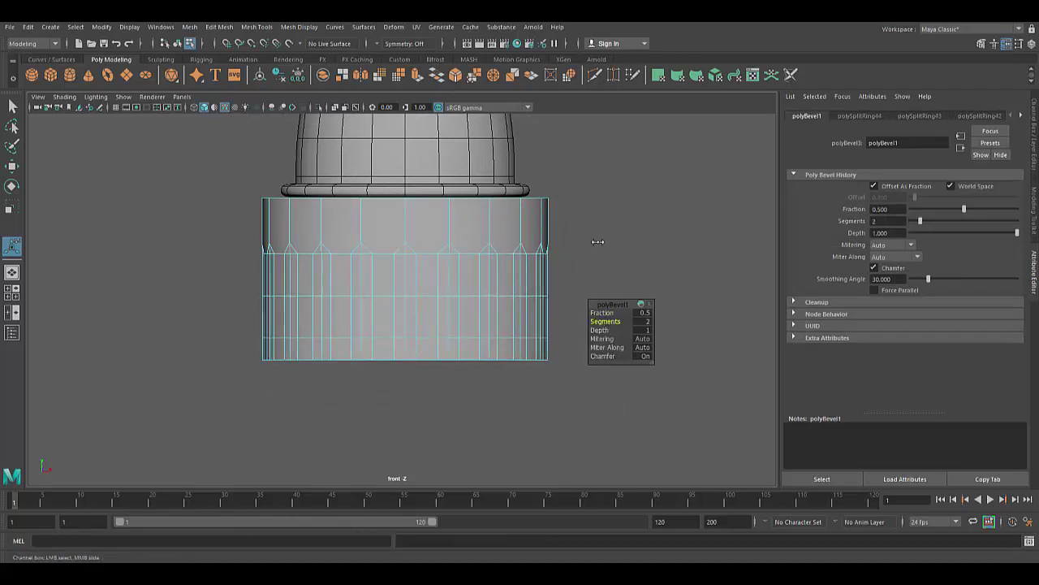
middle_click_drag(605, 241, 584, 250)
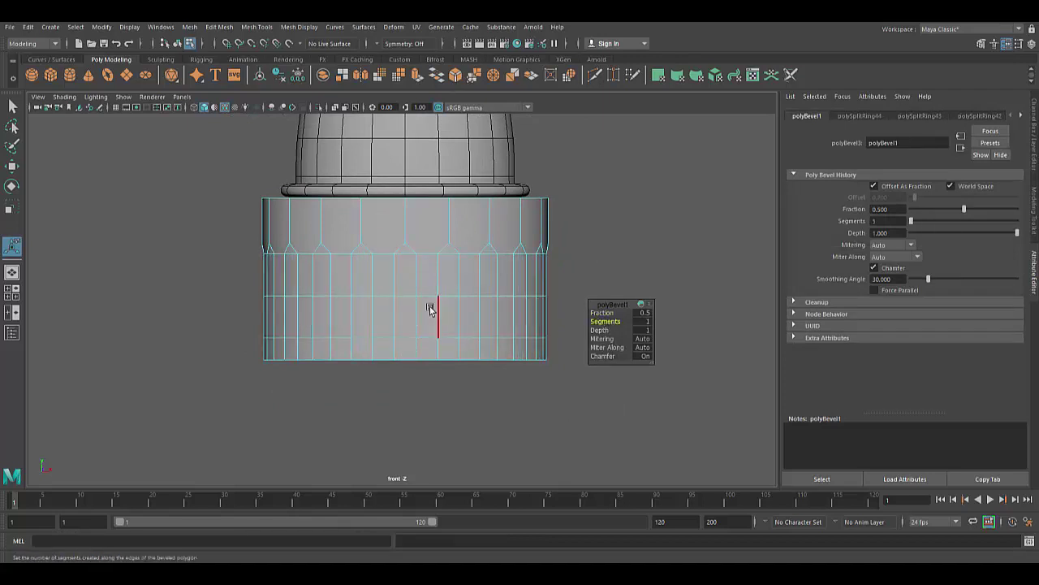
key("t")
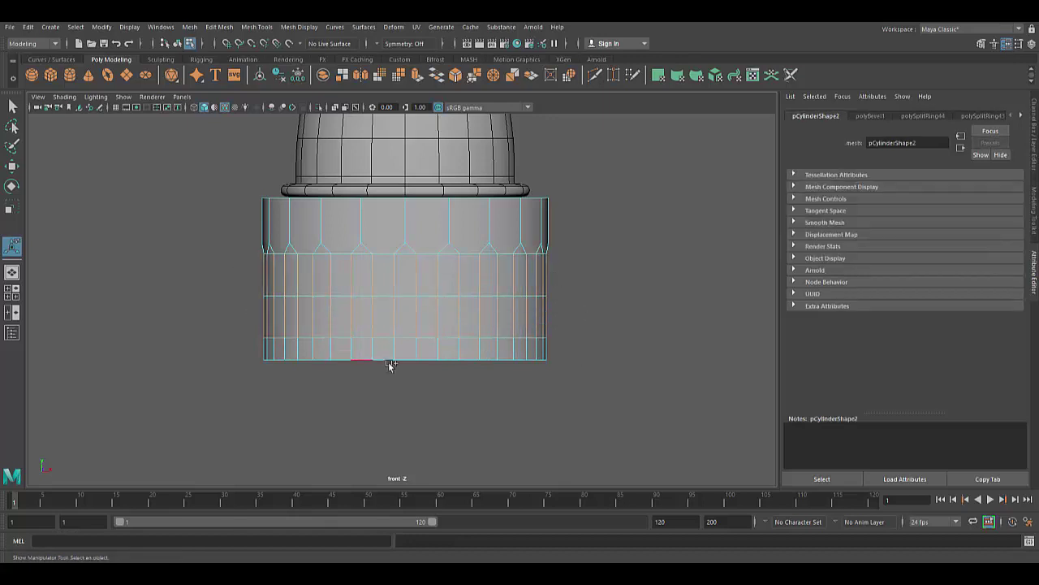
Bevel the edges again at fraction 0.3 and select the bottom band's faces
left_click(457, 75)
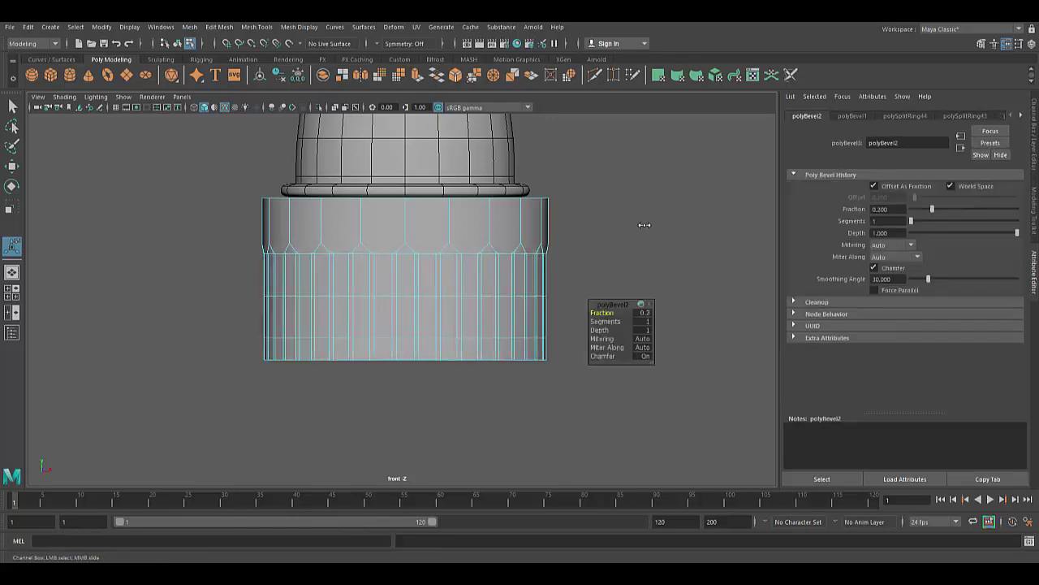
middle_click_drag(644, 224, 645, 224)
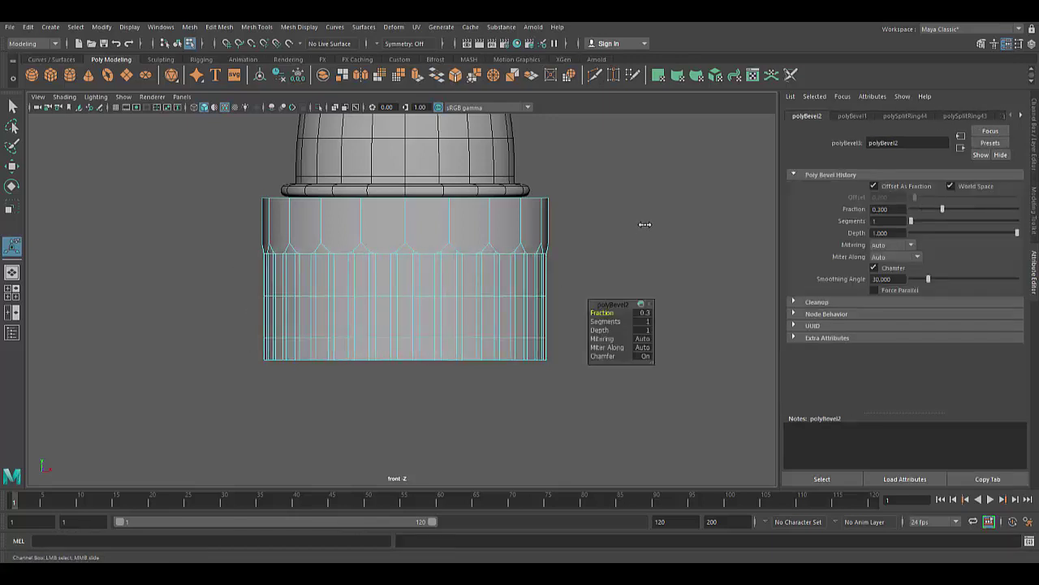
key("q")
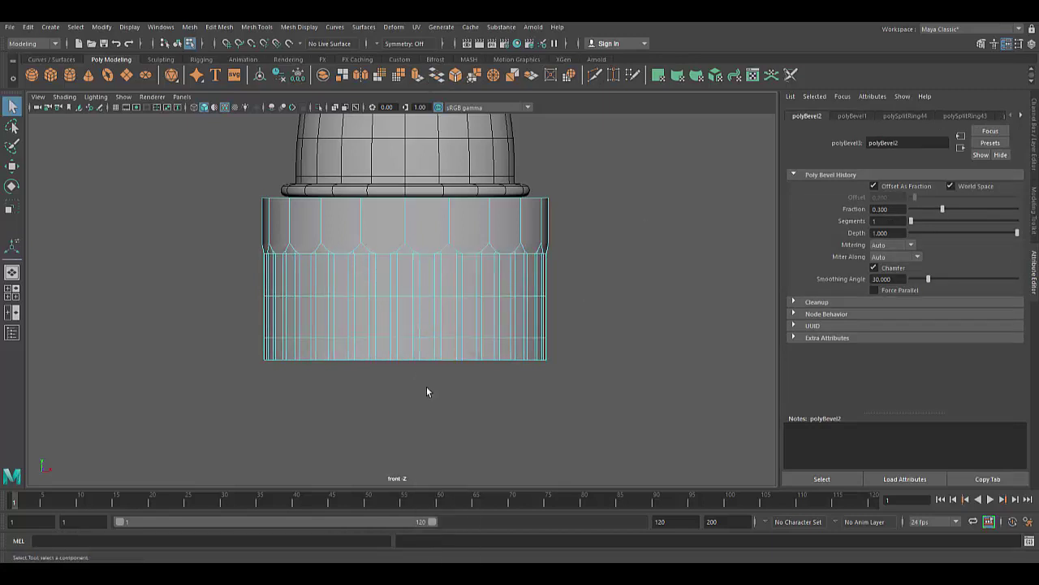
left_click_drag(247, 347, 350, 422)
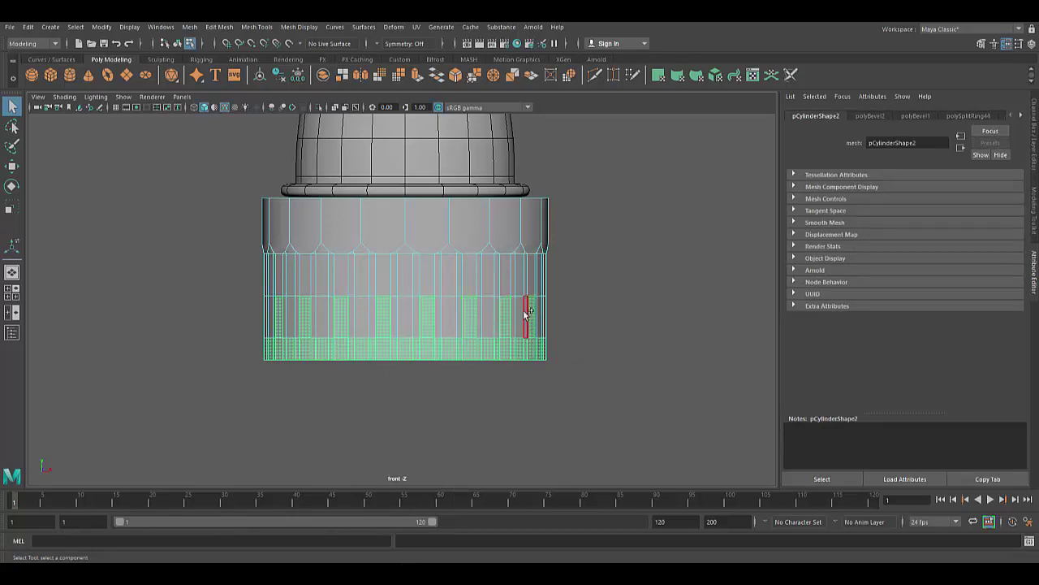
Select alternating narrow face strips around the cap's lower band
left_click(449, 276, "shift")
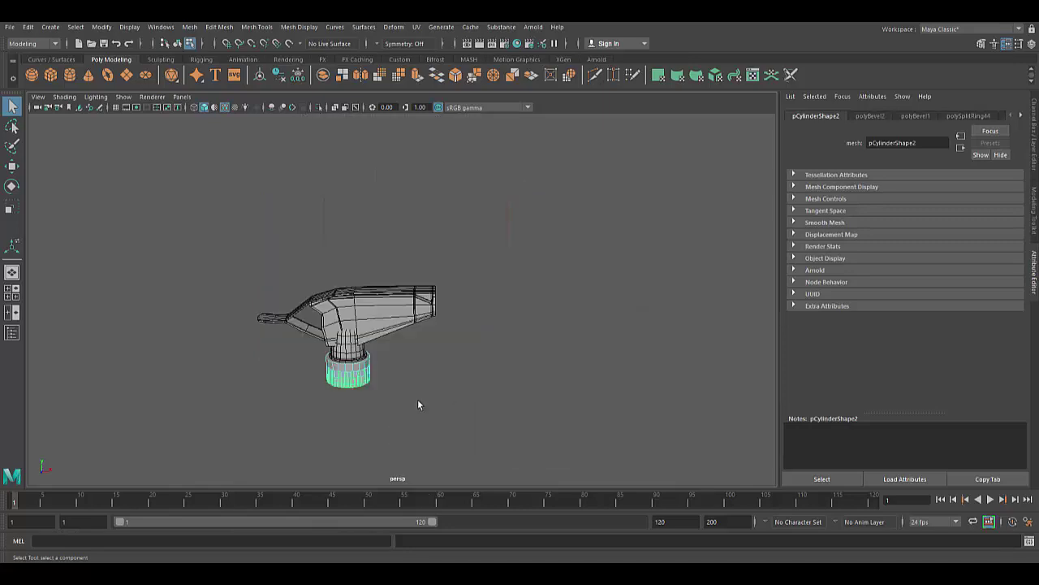
scroll(371, 378, "up", 5)
scroll(344, 423, "up", 3)
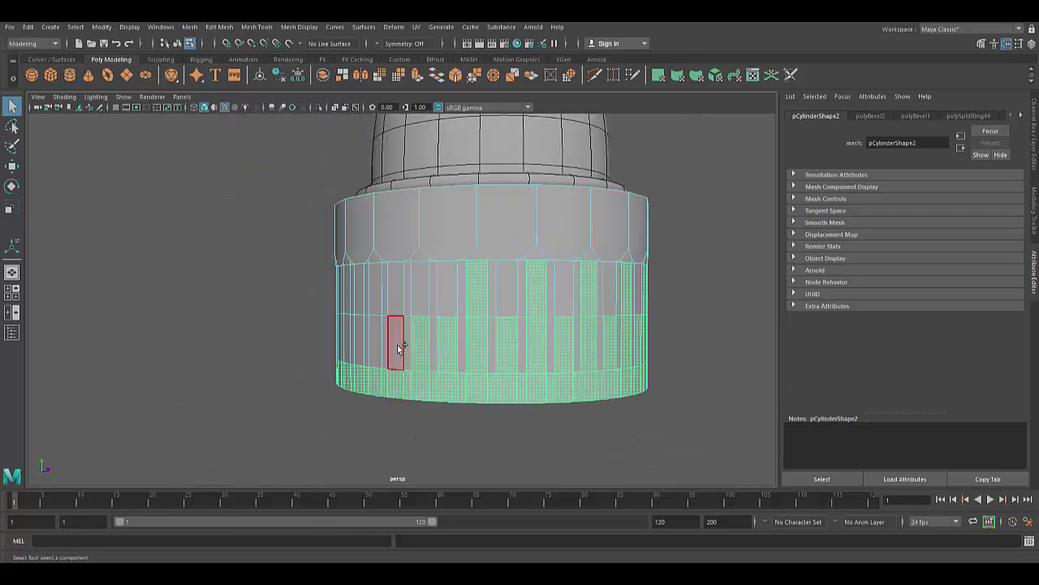
key("ctrl+z")
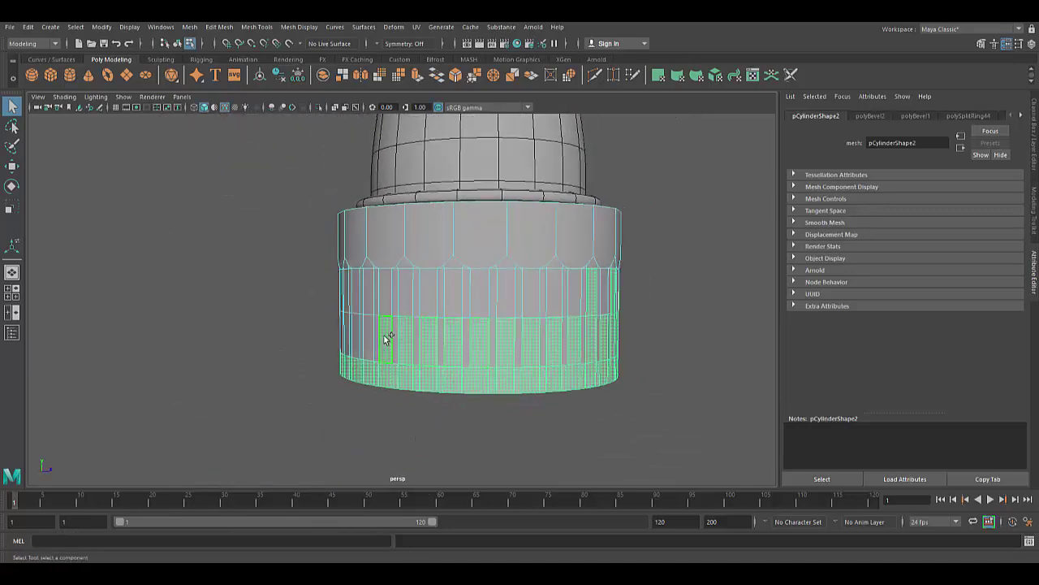
left_click_drag(387, 337, 432, 343, "alt")
left_click_drag(311, 337, 390, 343, "alt")
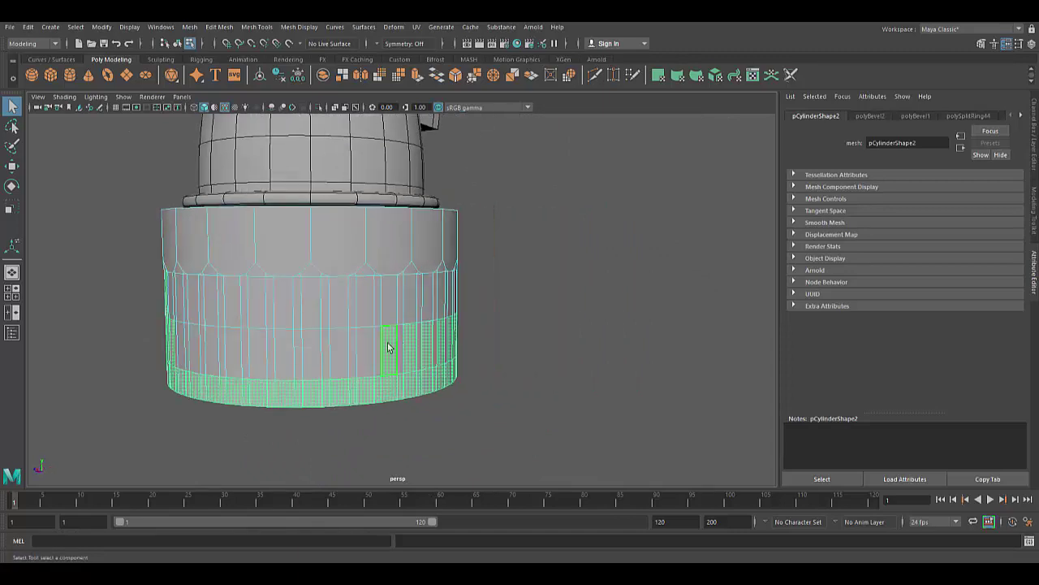
key("shift+z")
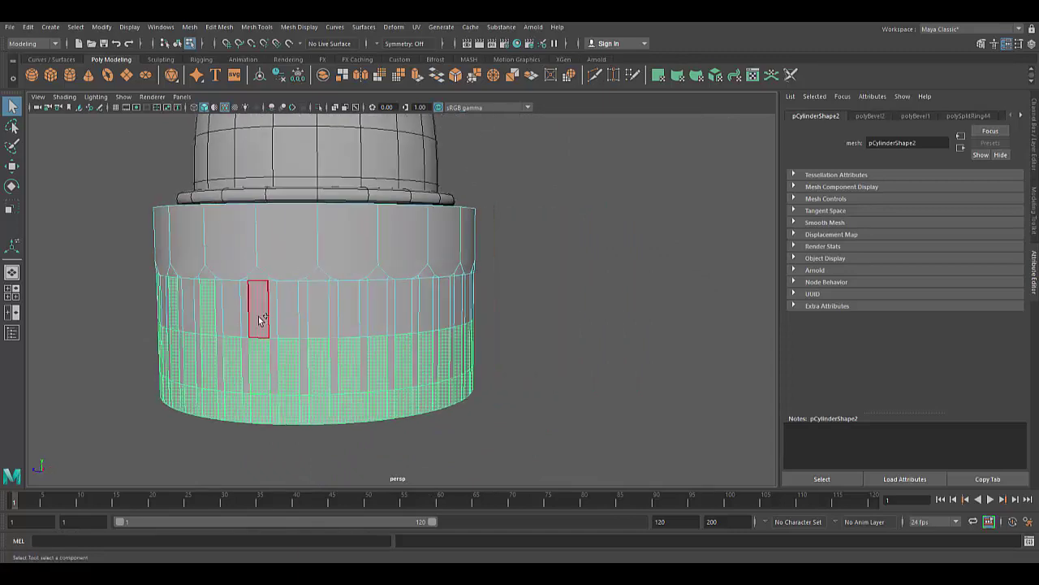
key("shift+z")
key("shift+z")
key("shift+z")
key("shift+z")
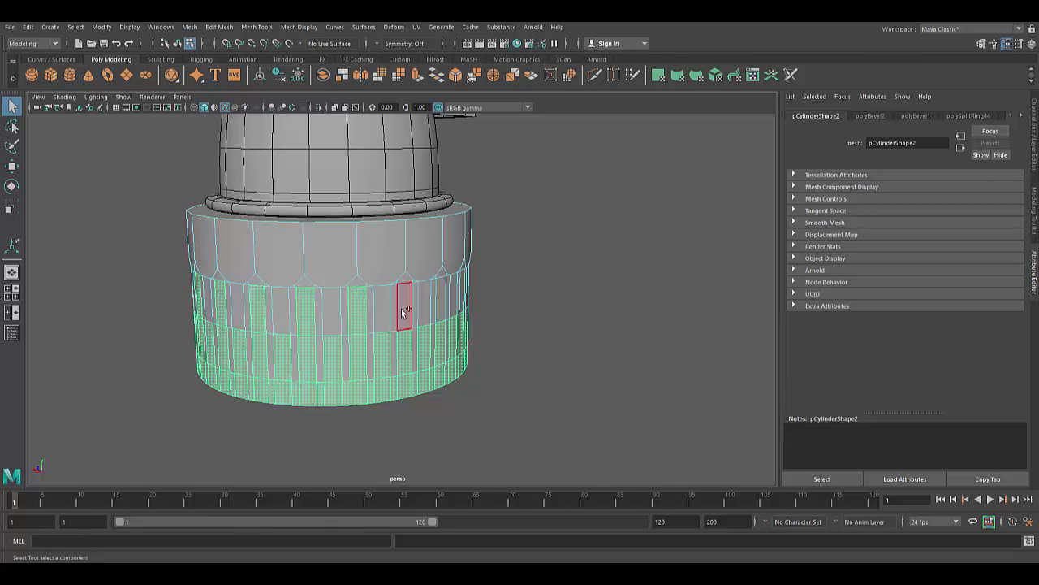
middle_click_drag(404, 313, 566, 315, "alt")
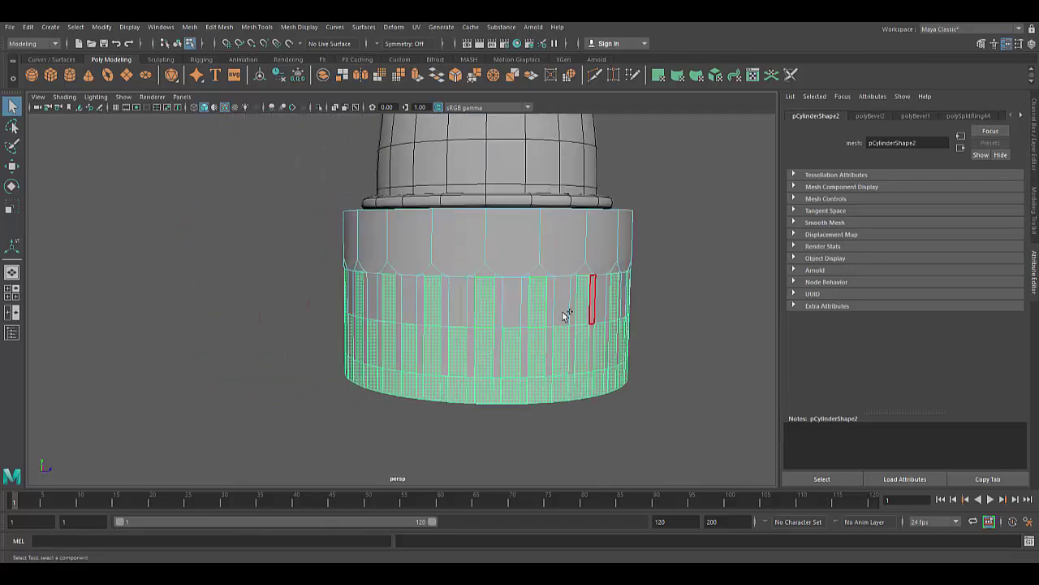
mouse_move(566, 315)
left_mouse_down("alt")
mouse_move(550, 374)
mouse_move(613, 417)
mouse_move(656, 409)
mouse_move(526, 412)
left_mouse_up("alt")
Extrude the alternating strips outward into raised grip ridges
key("ctrl+e")
mouse_move(272, 350)
left_mouse_down()
mouse_move(263, 352)
mouse_move(300, 414)
mouse_move(417, 302)
mouse_move(436, 411)
left_mouse_up()
key("ctrl+e")
left_click(436, 411)
left_click(406, 297)
left_click_drag(405, 297, 540, 378, "alt")
Reselect the cap, turn off smooth preview, and insert an edge loop around it
left_click(348, 387)
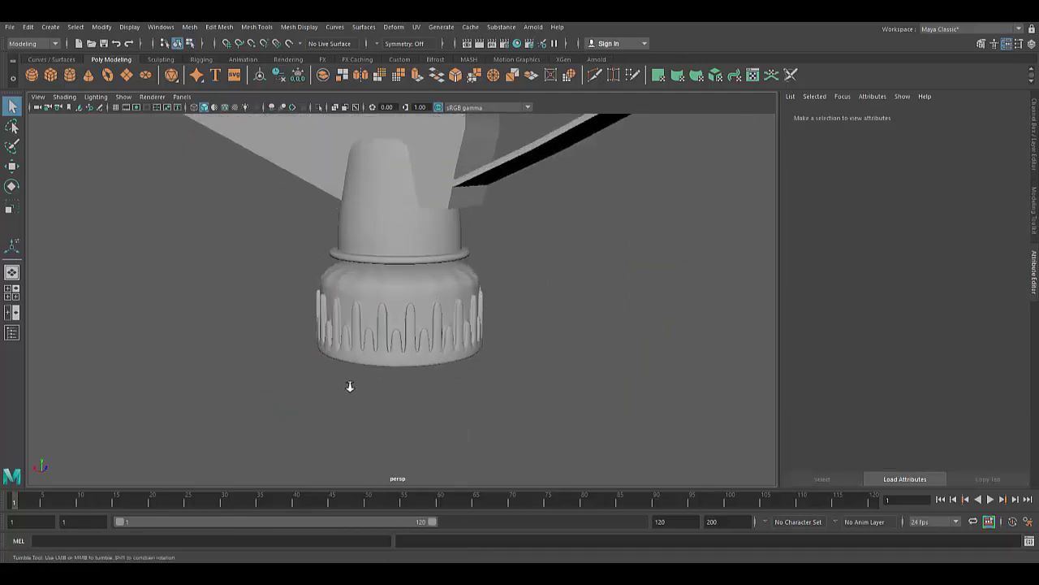
left_click_drag(349, 387, 336, 395, "alt")
left_click(406, 365)
key("1")
left_click(275, 111)
left_click_drag(345, 351, 429, 392)
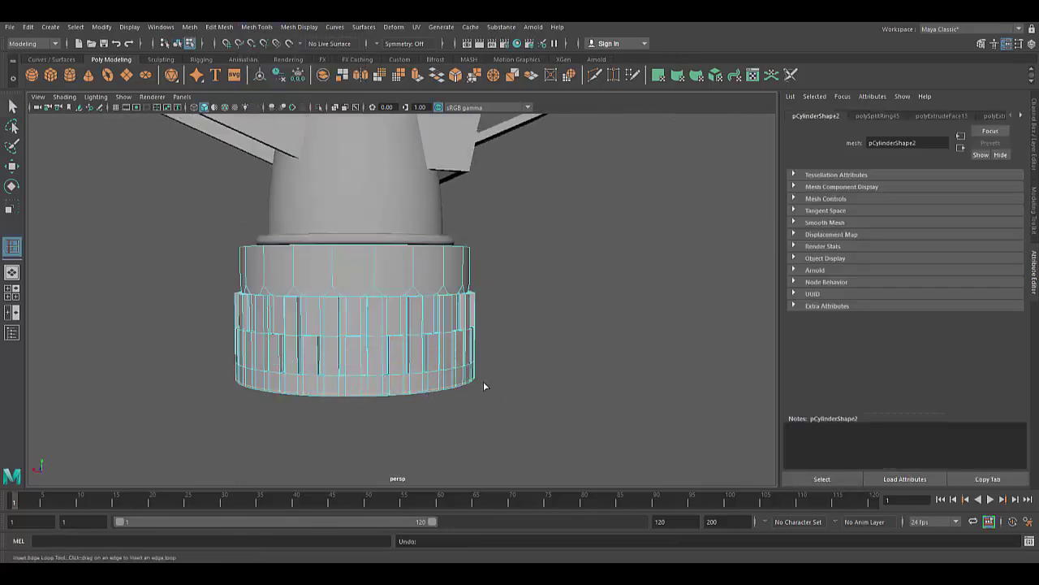
Add four support edge loops around the cap's lower, middle and top bands
key("3")
scroll(484, 419, "up", 5)
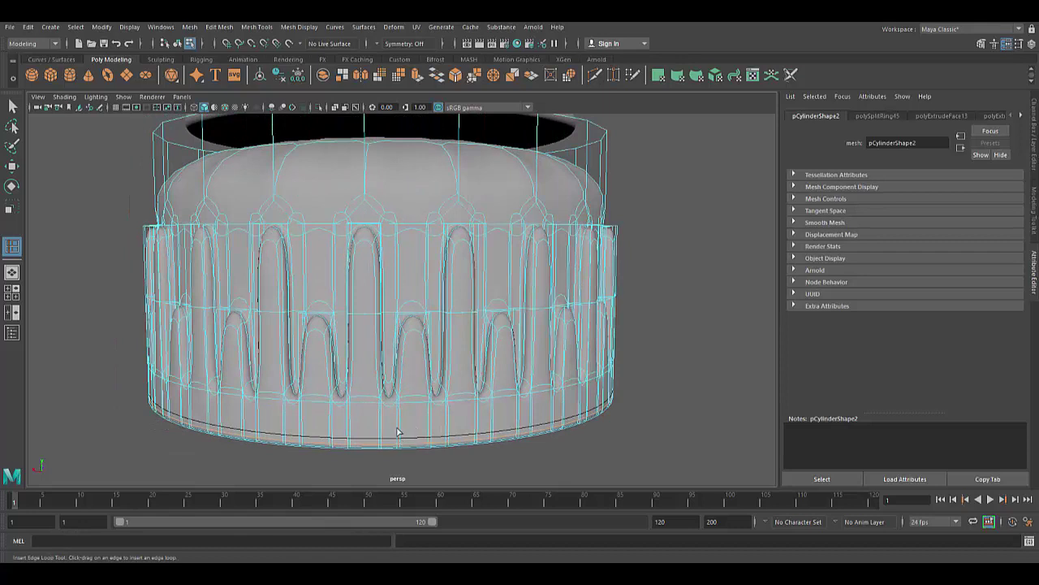
left_click(382, 392)
left_click(386, 407)
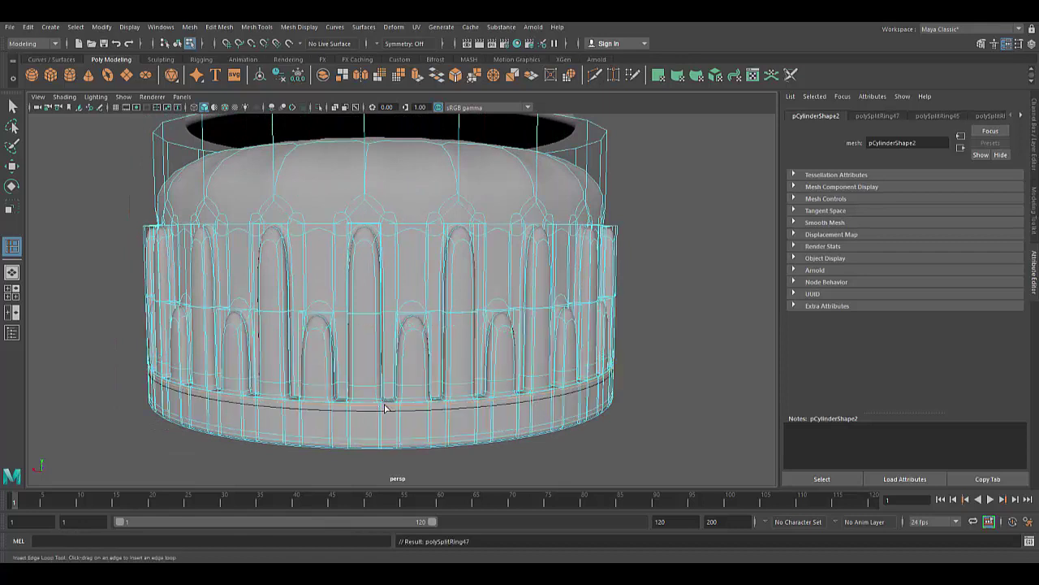
left_click(387, 323)
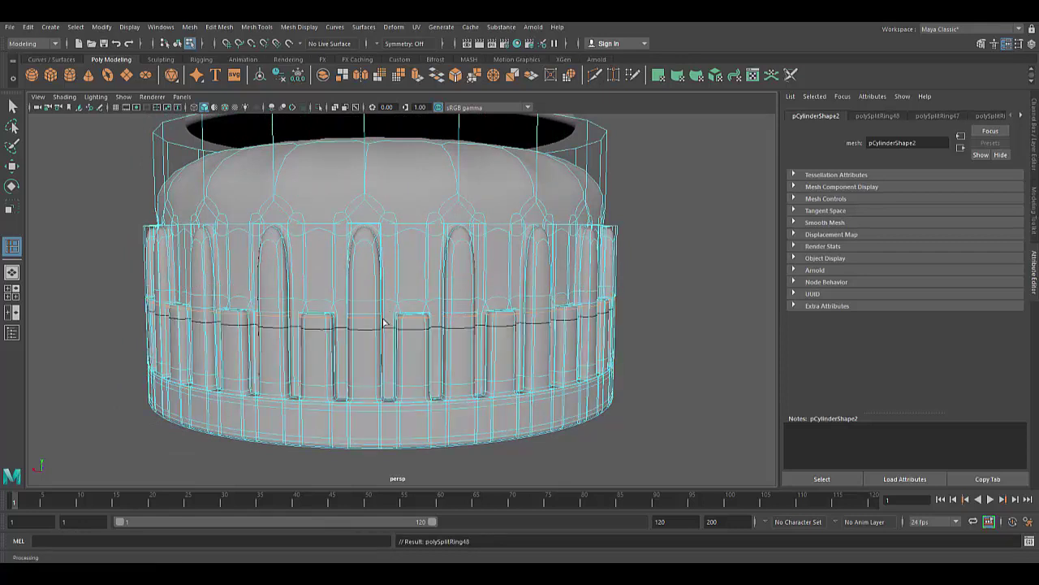
left_click(389, 227)
Extrude the cap's top ring of faces and scale it inward to 0.917
right_click(372, 268)
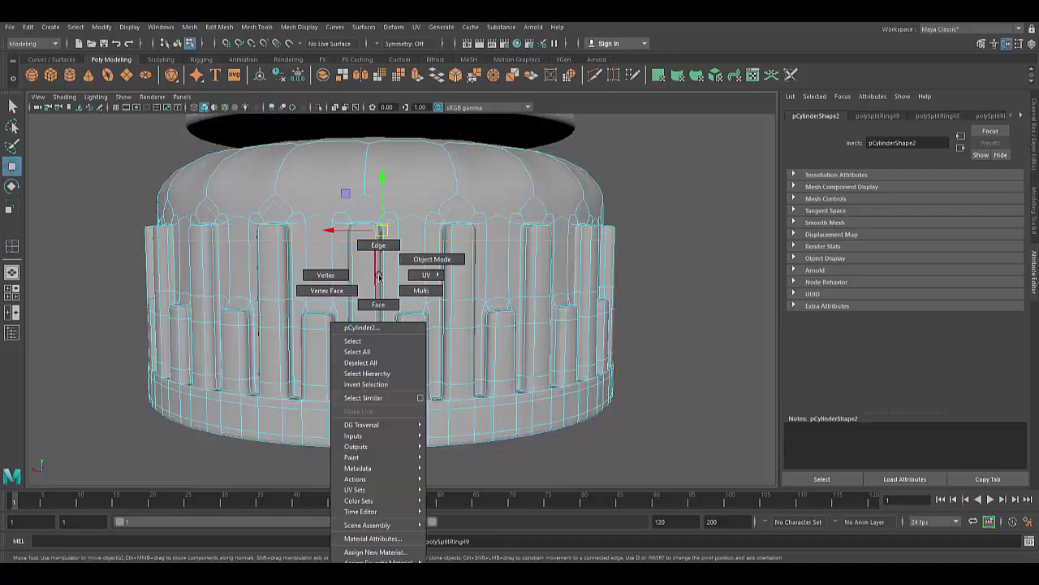
scroll(352, 371, "up", 5)
scroll(390, 315, "up", 2)
left_click(394, 337)
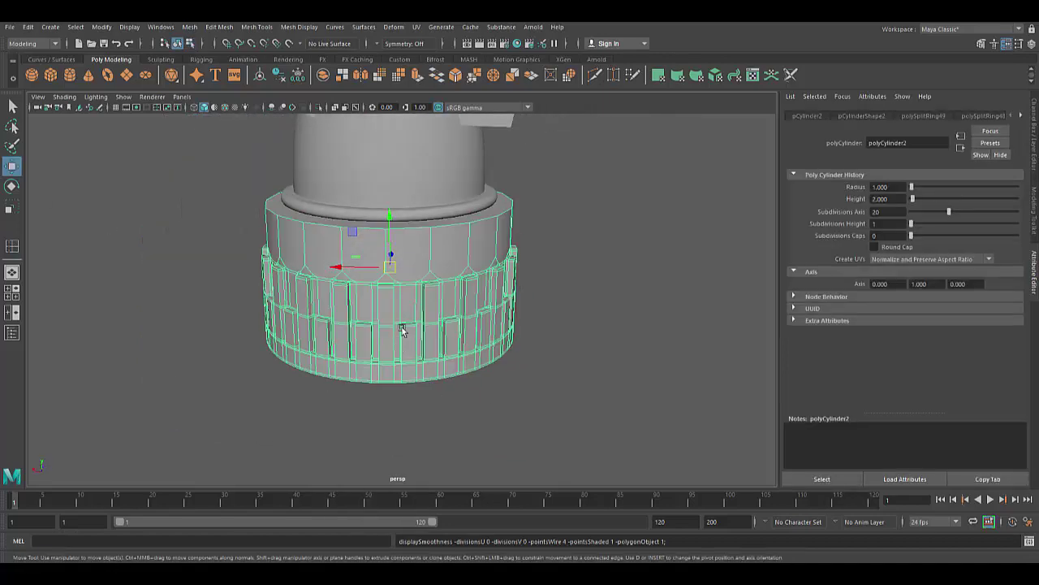
right_click(401, 329)
right_click(476, 214, "shift")
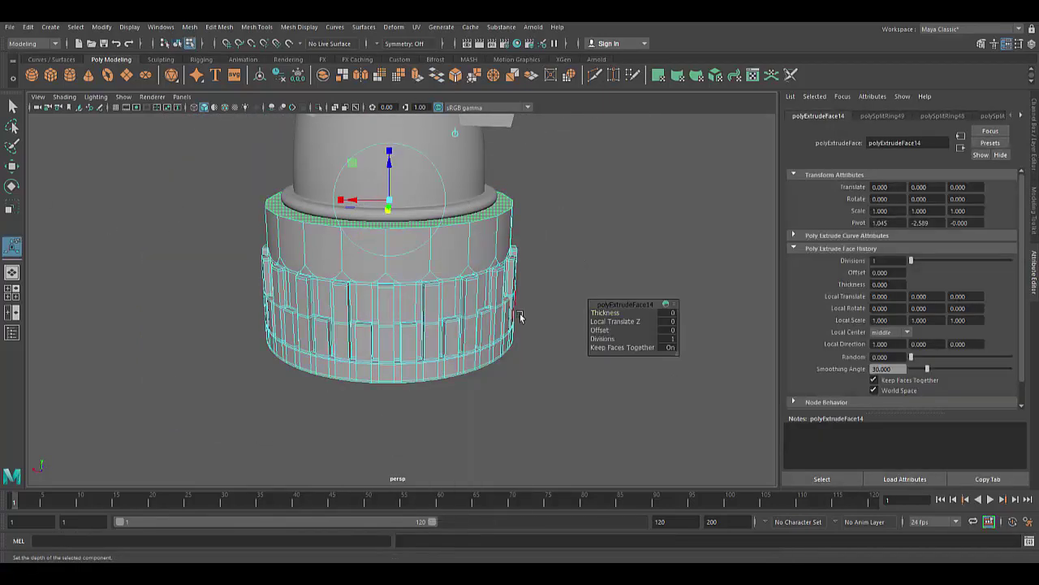
left_click_drag(520, 316, 441, 207, "alt")
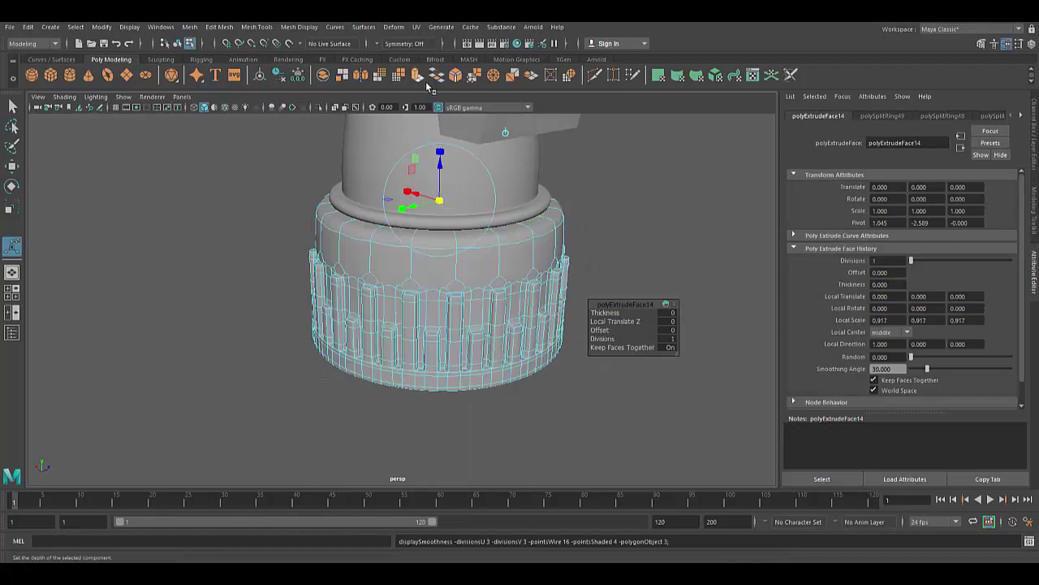
Clear the selection and orbit around the sprayer
left_click(425, 299)
scroll(434, 349, "down", 8)
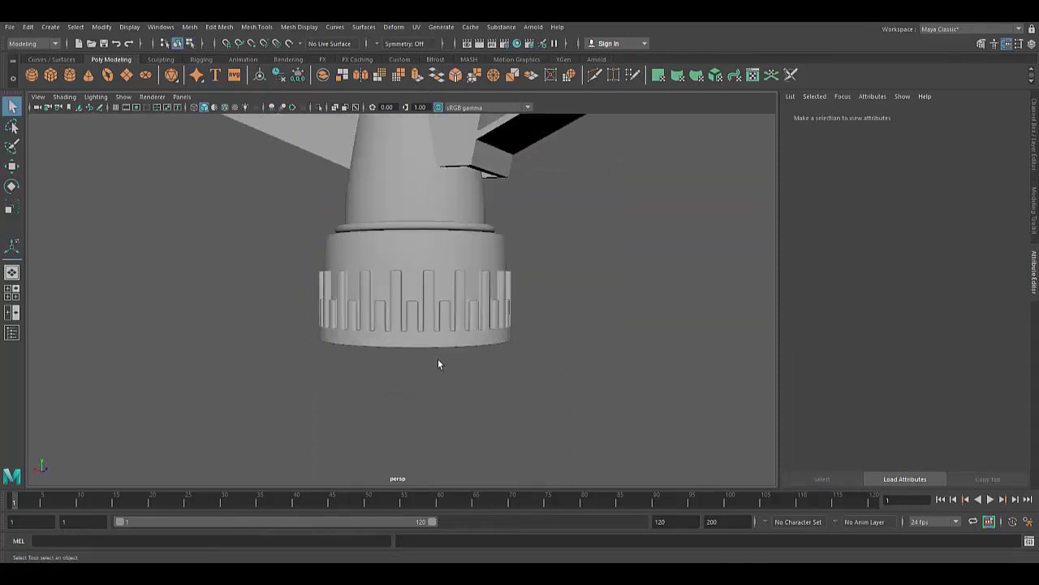
scroll(436, 370, "up", 5)
left_click_drag(479, 387, 395, 364, "alt")
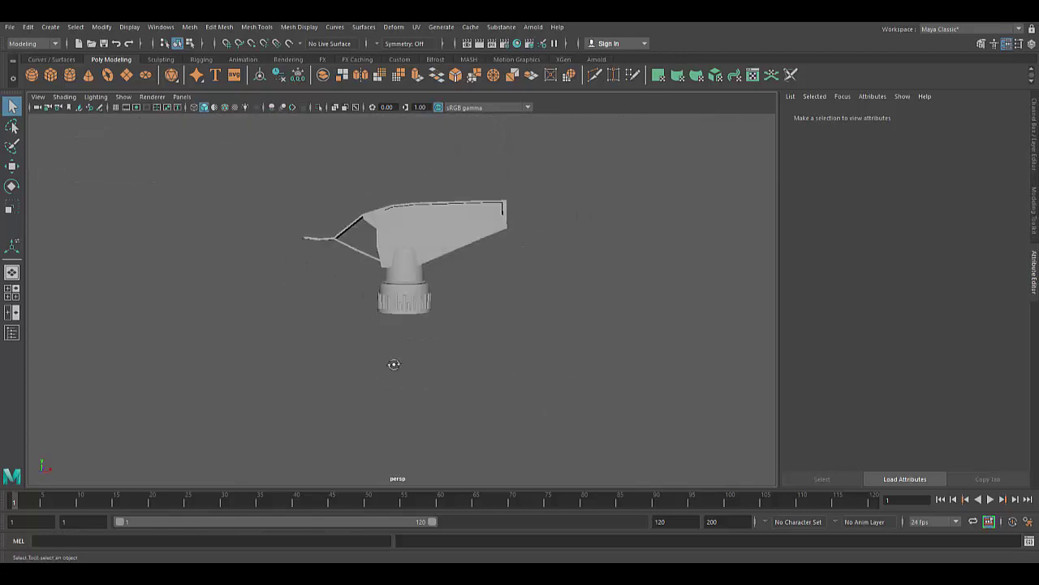
left_click(441, 309)
Create a new cylinder, rotate it 90° onto its side, and view its creation settings
mouse_move(441, 308)
left_mouse_down("alt")
mouse_move(465, 338)
mouse_move(382, 277)
left_mouse_up("alt")
right_click_drag(381, 276, 377, 268, "shift")
key("e")
key("ctrl+a")
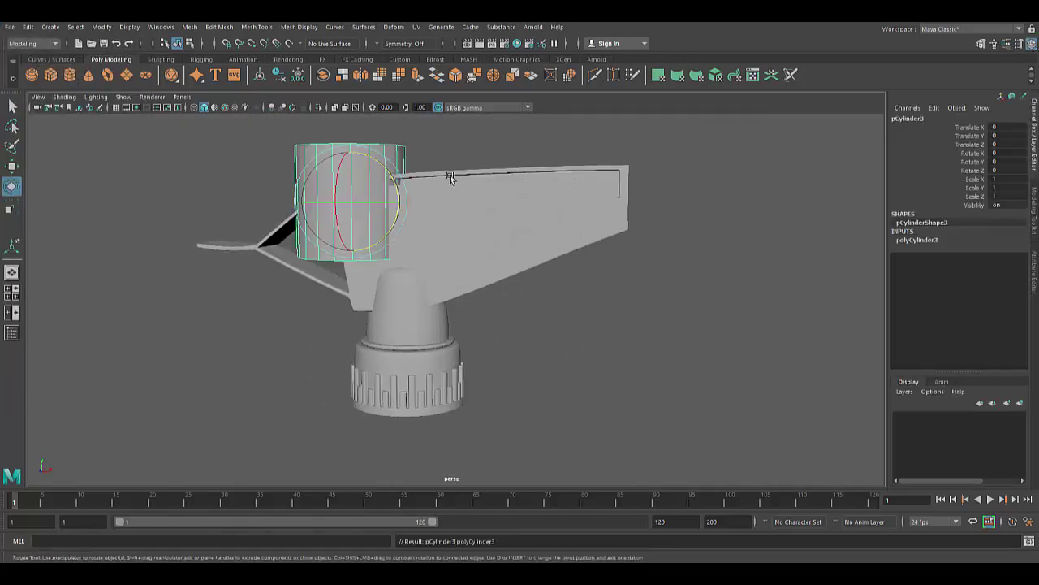
left_click_drag(1007, 170, 1021, 120, "ctrl")
key("ctrl+a")
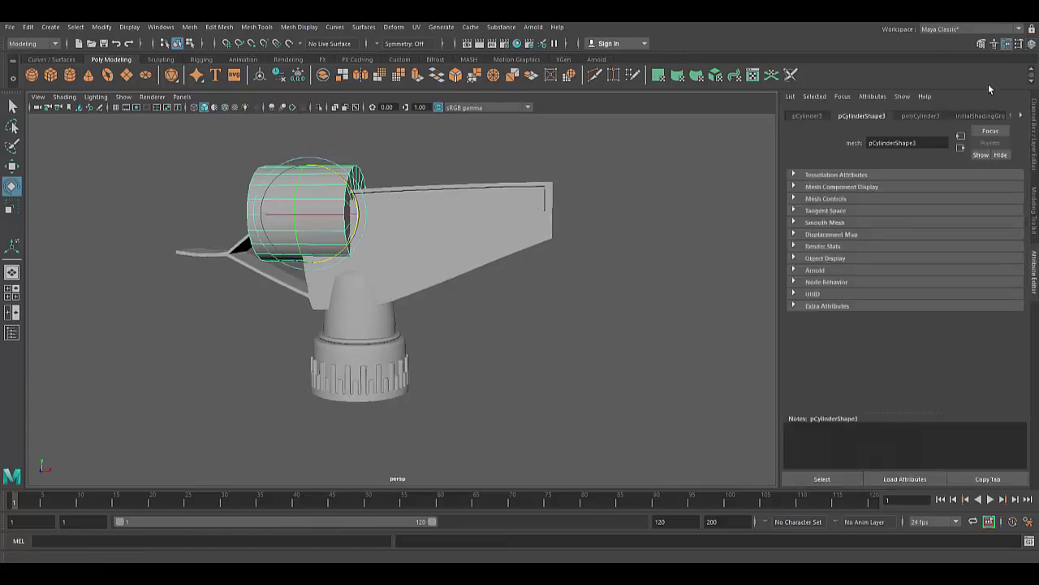
left_click(920, 116)
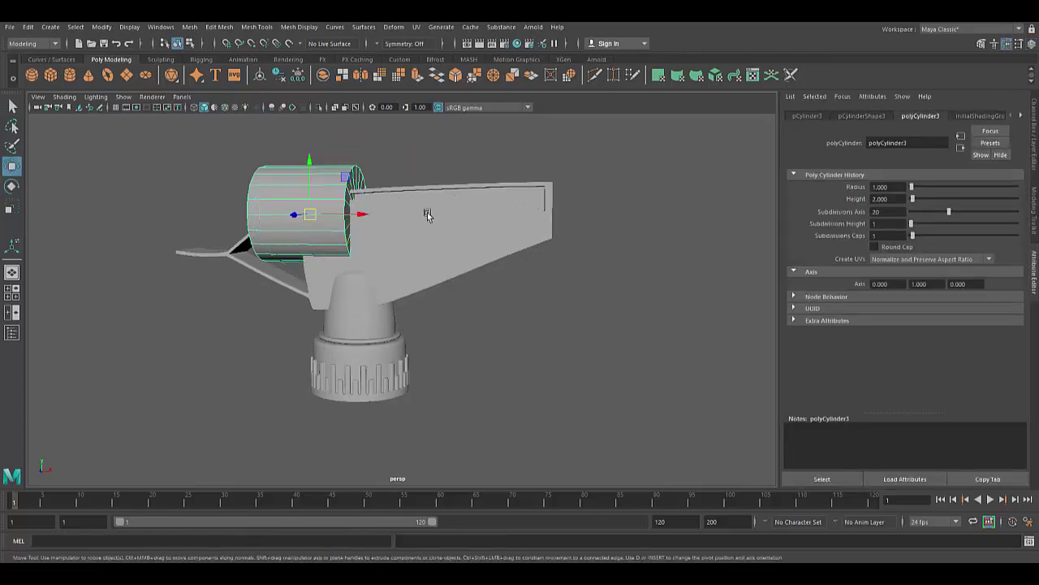
In front view, shrink the cylinder and butt it against the spray head's front end
key("space")
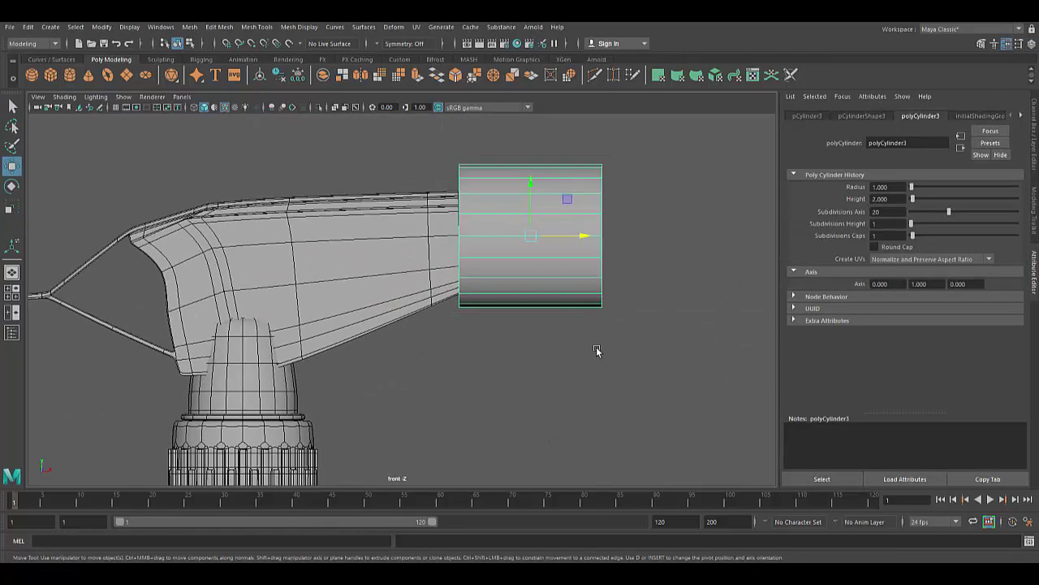
mouse_move(531, 236)
left_mouse_down()
mouse_move(571, 230)
mouse_move(527, 236)
left_mouse_up()
key("r")
scroll(498, 353, "down", 3)
scroll(424, 392, "up", 6)
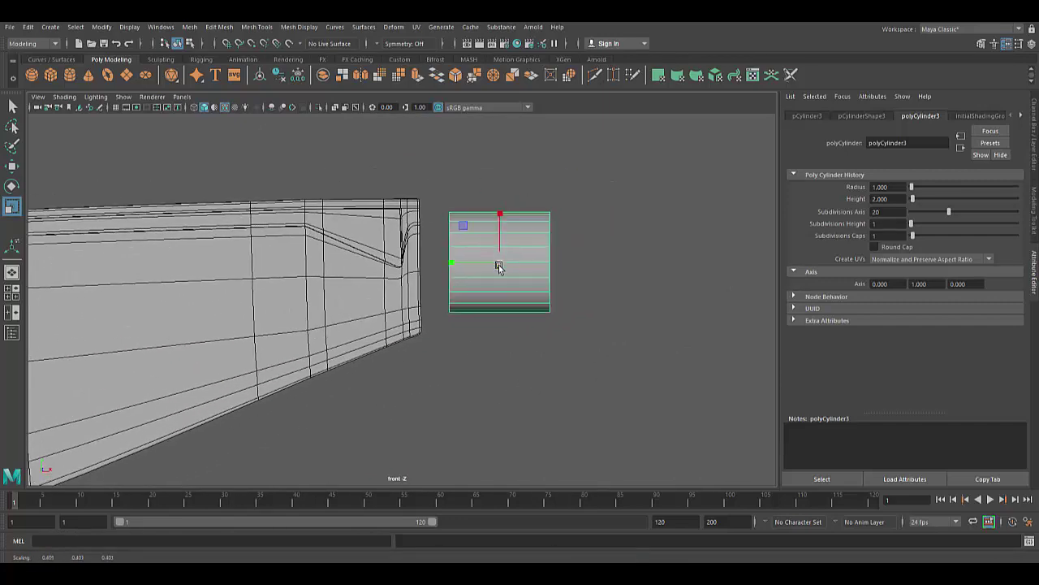
key("w")
left_click_drag(498, 268, 438, 259)
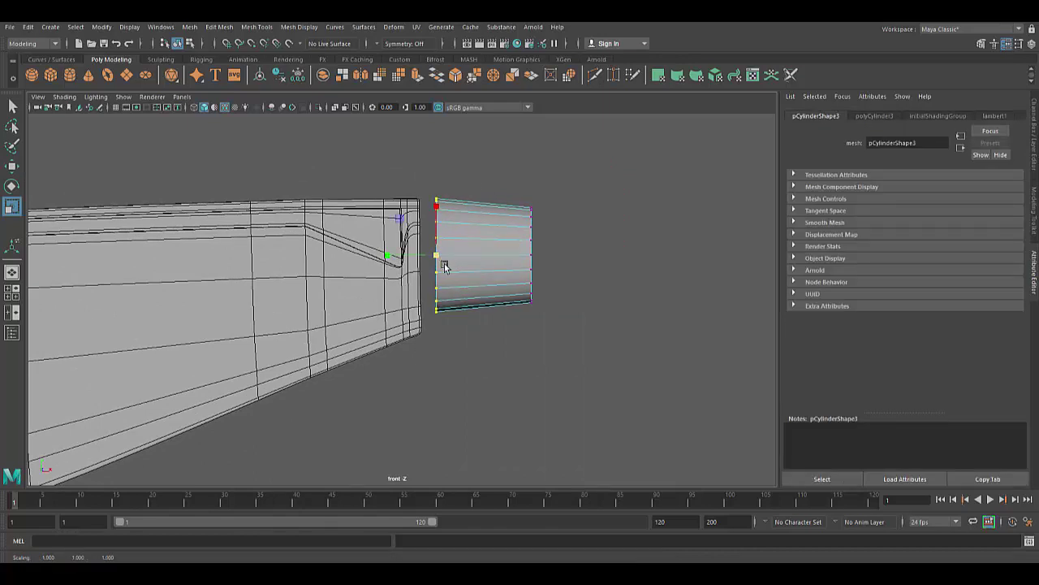
Taper one end of the cylinder into a nozzle shape
left_click_drag(443, 267, 492, 239)
key("w")
left_click_drag(417, 333, 406, 359)
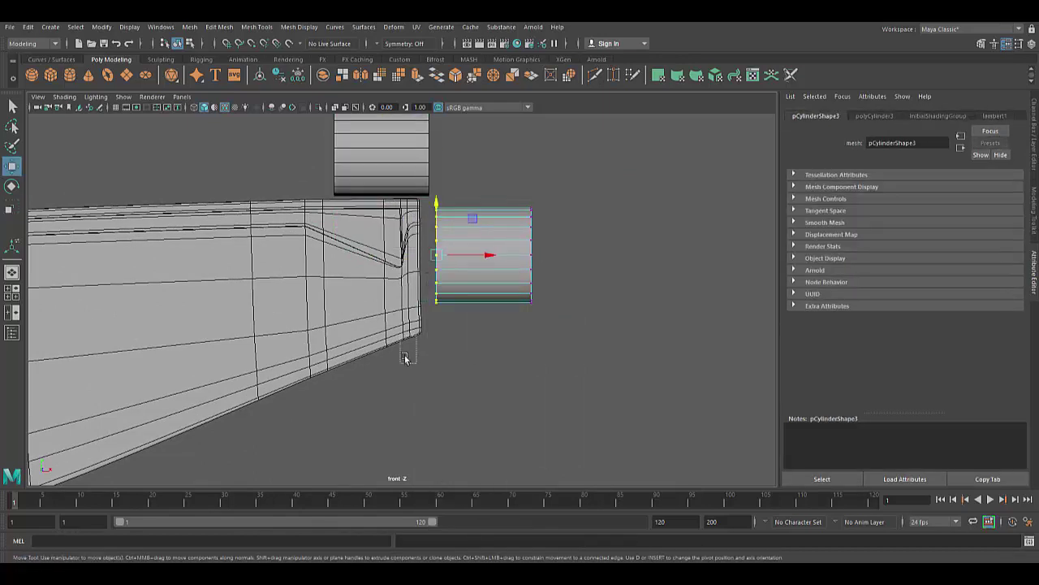
mouse_move(436, 257)
left_mouse_down()
mouse_move(529, 174)
mouse_move(519, 390)
left_mouse_up()
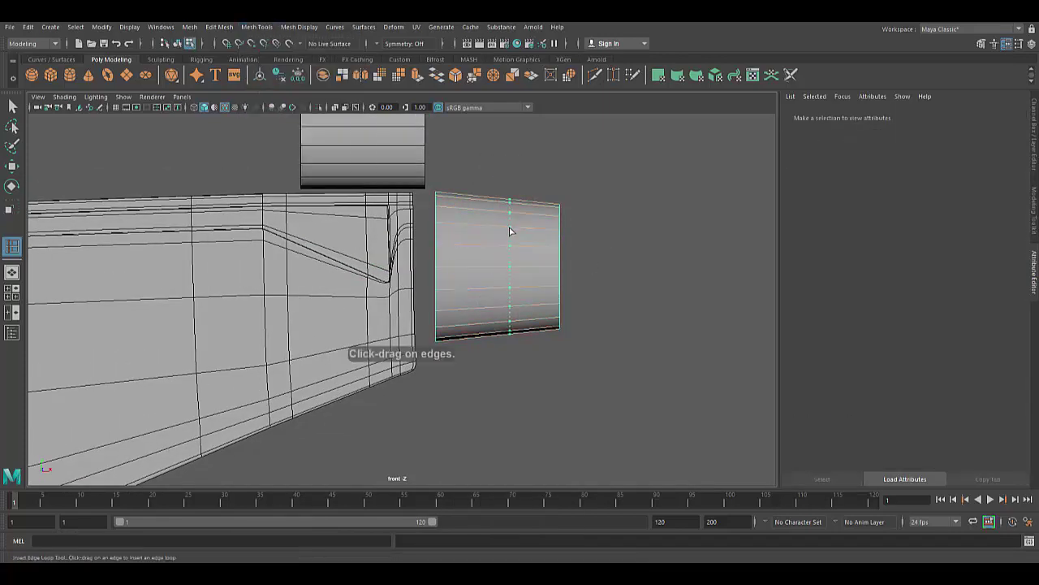
Insert an edge loop around the nozzle cylinder and bevel it with Ctrl+B
left_click(517, 228)
left_click_drag(467, 171, 470, 166)
key("ctrl+b")
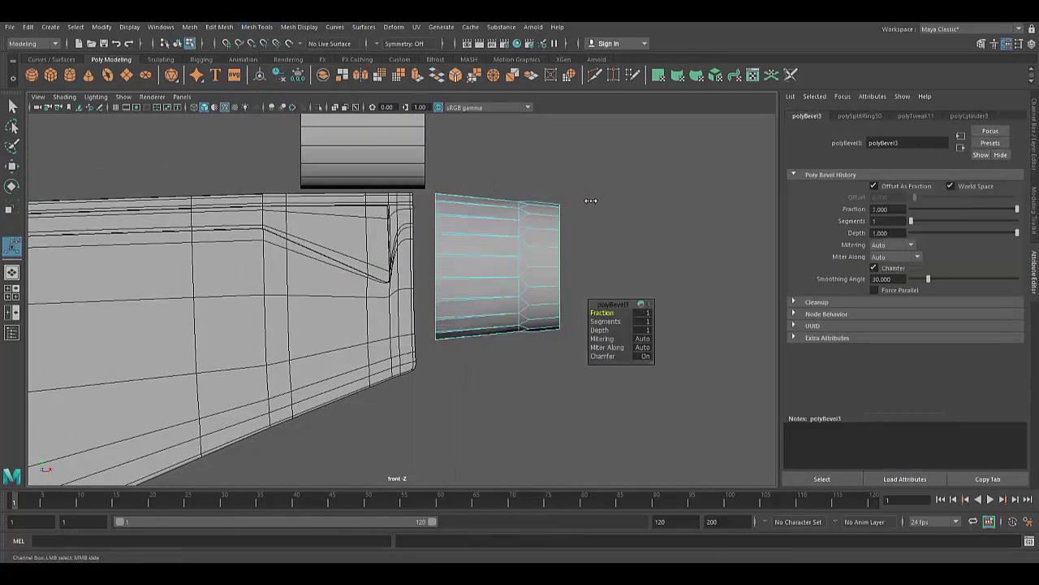
Select alternating side faces and extrude them 0.036 outward into raised ribs
right_click_drag(488, 213, 487, 238)
scroll(501, 360, "up", 3)
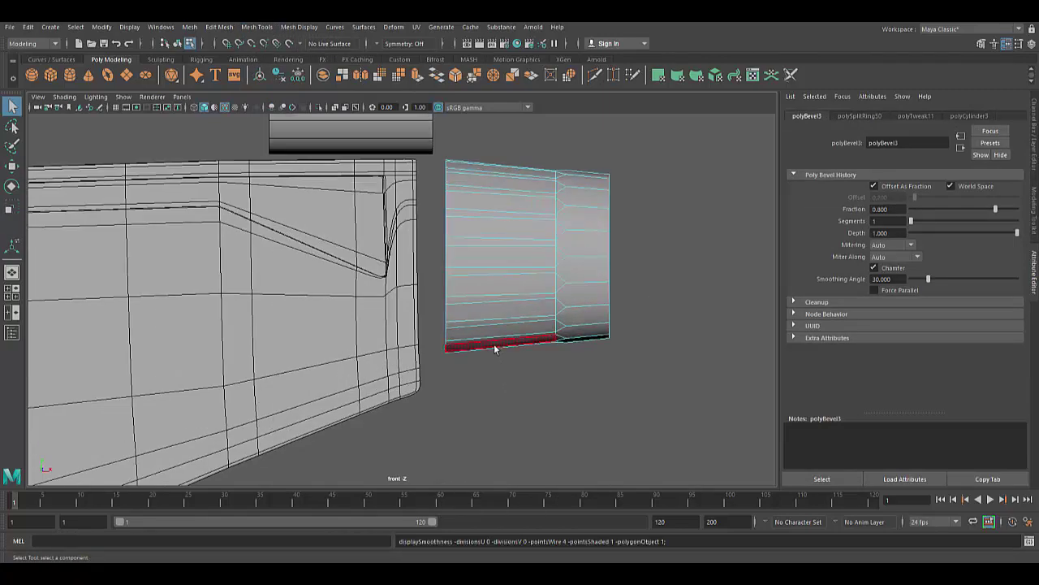
left_click_drag(500, 345, 498, 257)
key("space")
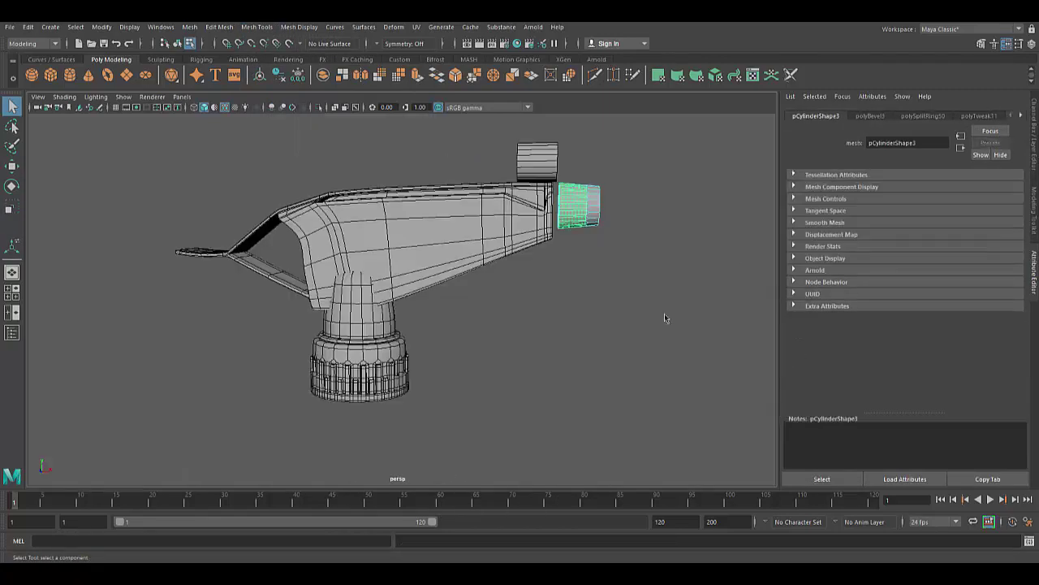
key("f")
mouse_move(617, 309)
left_mouse_down("alt")
mouse_move(568, 267)
mouse_move(617, 297)
mouse_move(644, 352)
left_mouse_up("alt")
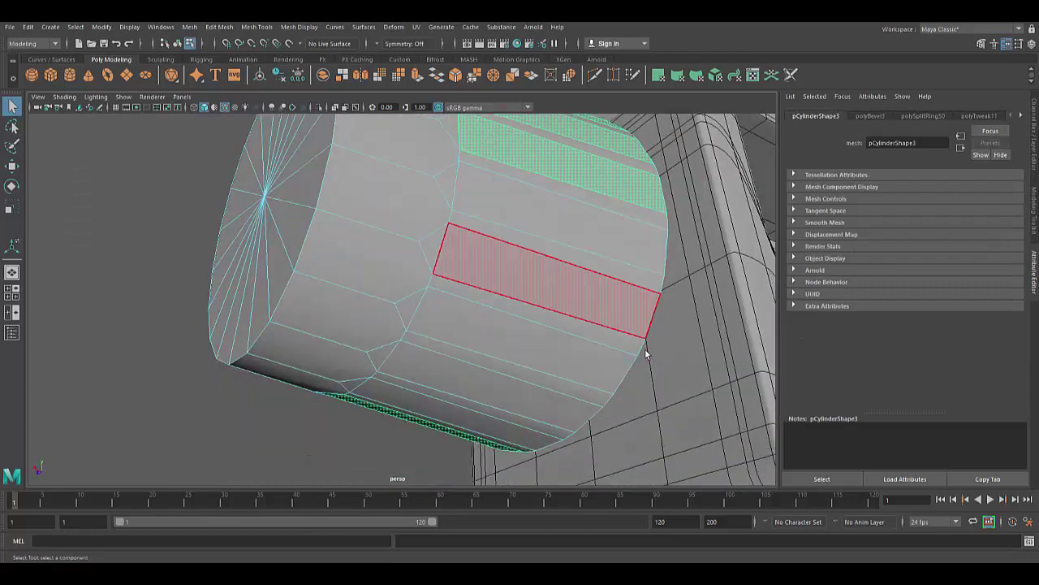
mouse_move(650, 187)
left_mouse_down("shift")
mouse_move(523, 398)
mouse_move(677, 399)
left_mouse_up("shift")
left_click(417, 75)
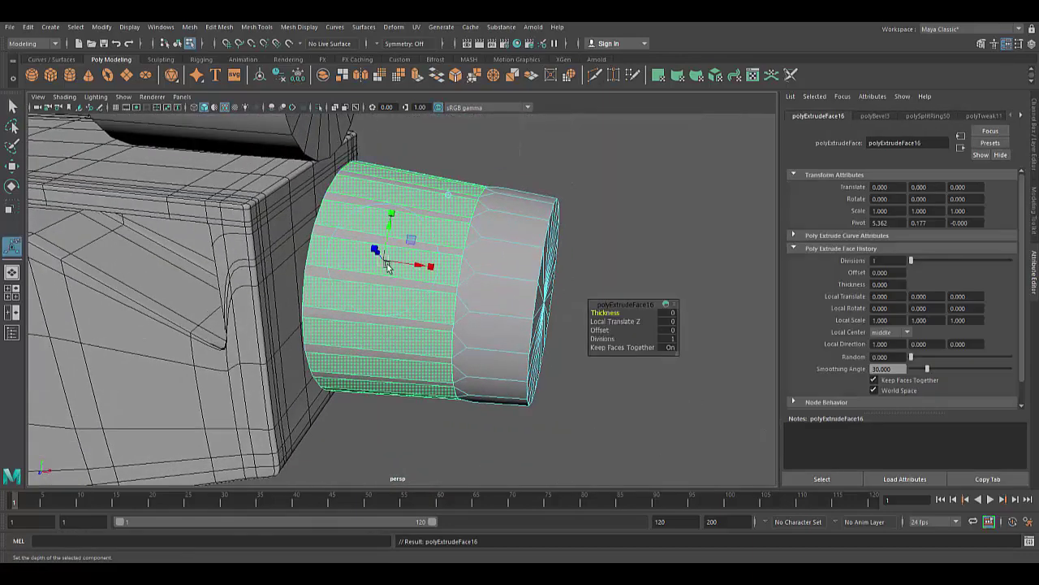
mouse_move(371, 245)
left_mouse_down()
mouse_move(376, 255)
mouse_move(463, 198)
mouse_move(505, 271)
left_mouse_up()
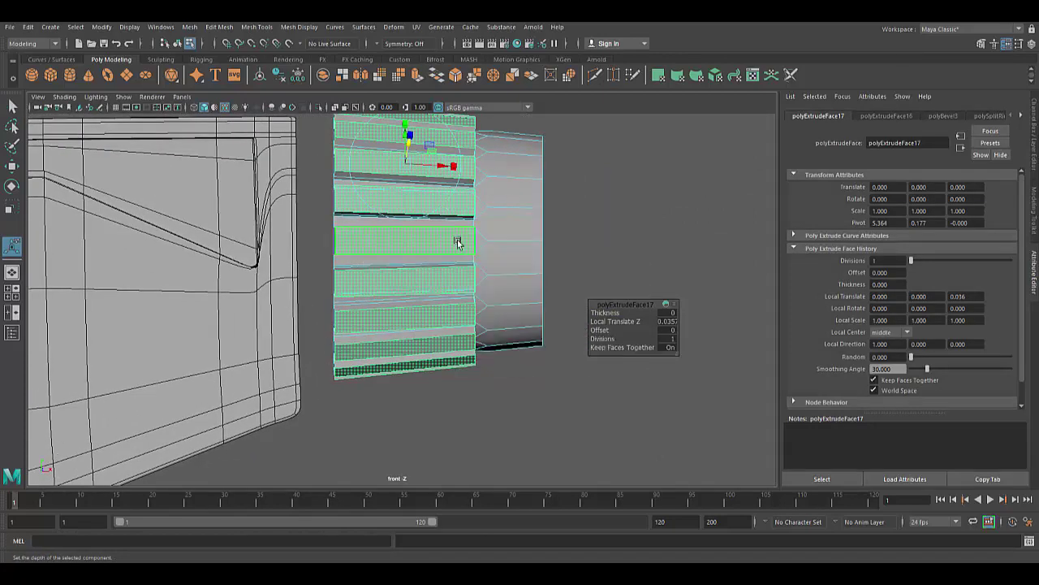
right_click(434, 182)
In vertex mode, scale the ribbed nozzle's rim loop slightly inward
left_click(400, 179)
scroll(400, 178, "up", 3)
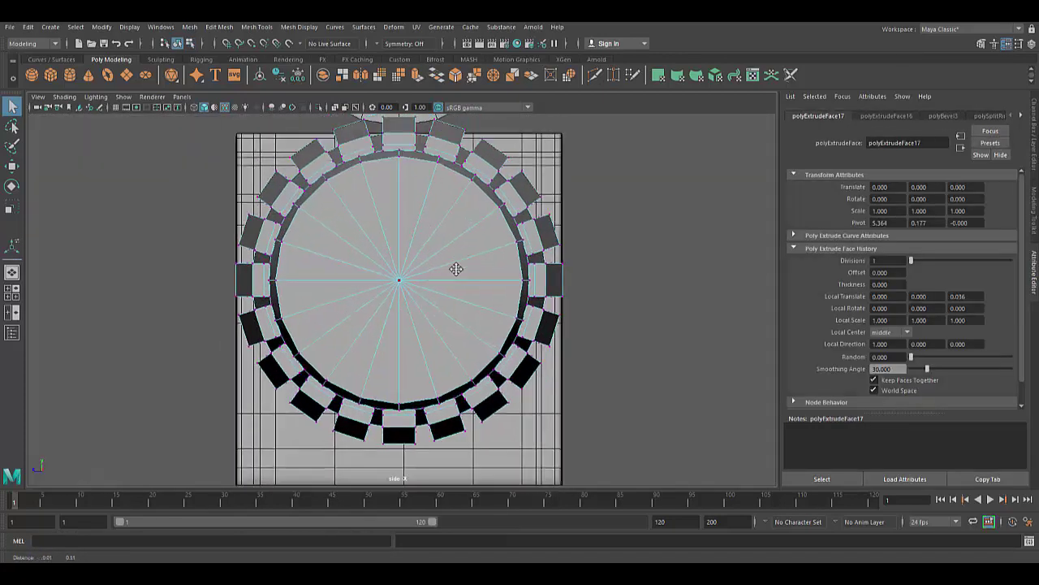
middle_click_drag(465, 151, 467, 185, "alt")
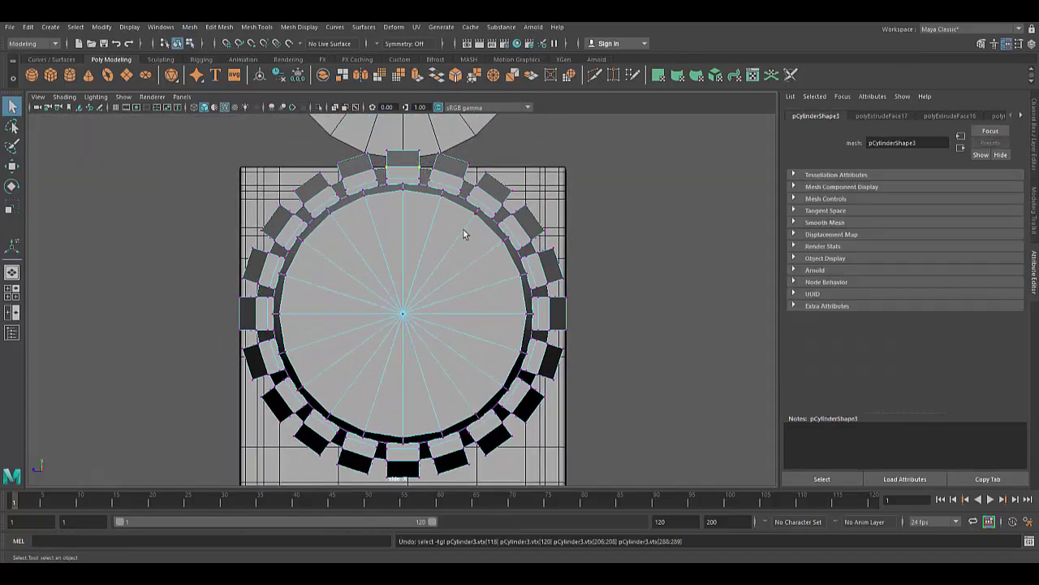
mouse_move(464, 235)
left_mouse_down("alt")
mouse_move(520, 336)
mouse_move(468, 255)
mouse_move(465, 301)
mouse_move(398, 366)
mouse_move(488, 281)
left_mouse_up("alt")
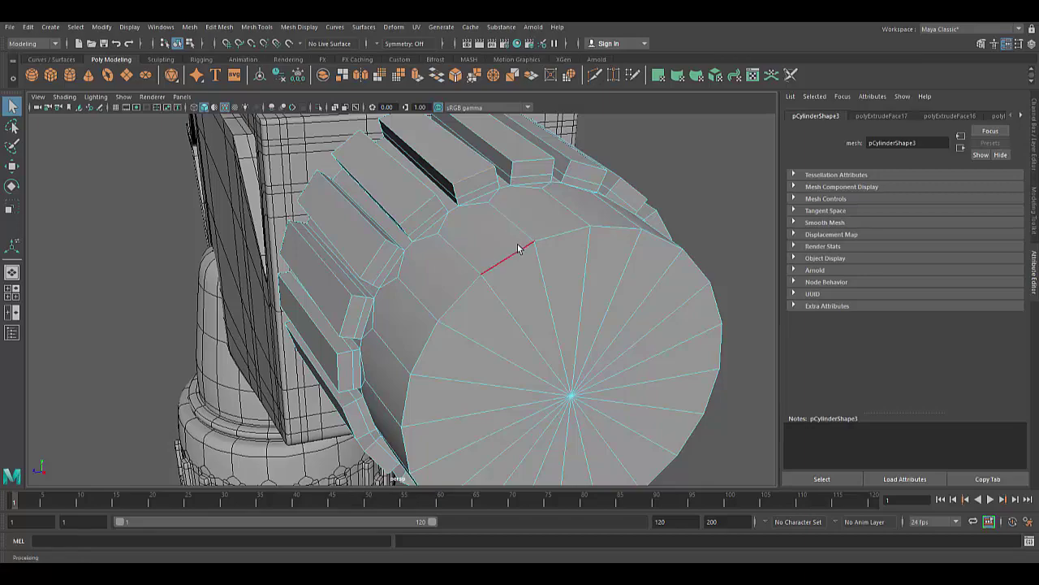
mouse_move(519, 248)
left_mouse_down("alt")
mouse_move(569, 294)
mouse_move(528, 365)
mouse_move(284, 411)
mouse_move(388, 289)
left_mouse_up("alt")
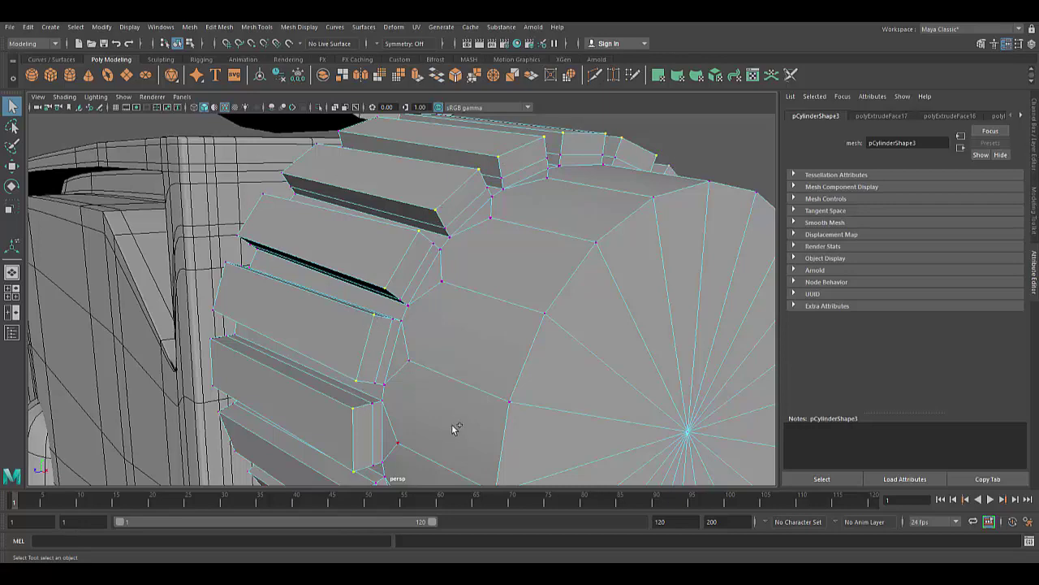
left_click_drag(455, 428, 354, 371, "alt")
left_click_drag(447, 465, 424, 327, "alt")
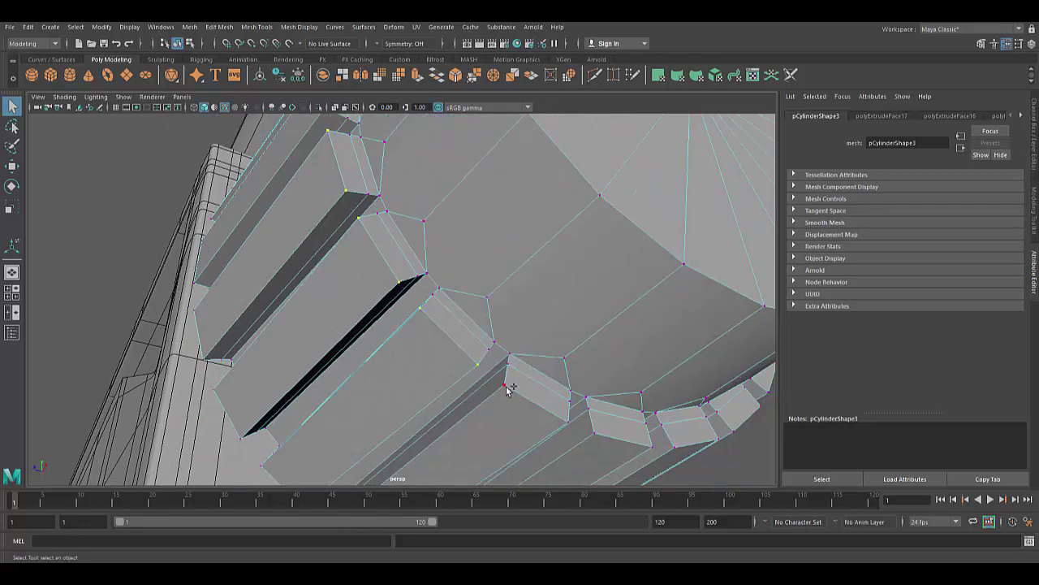
left_click_drag(770, 393, 680, 358, "alt")
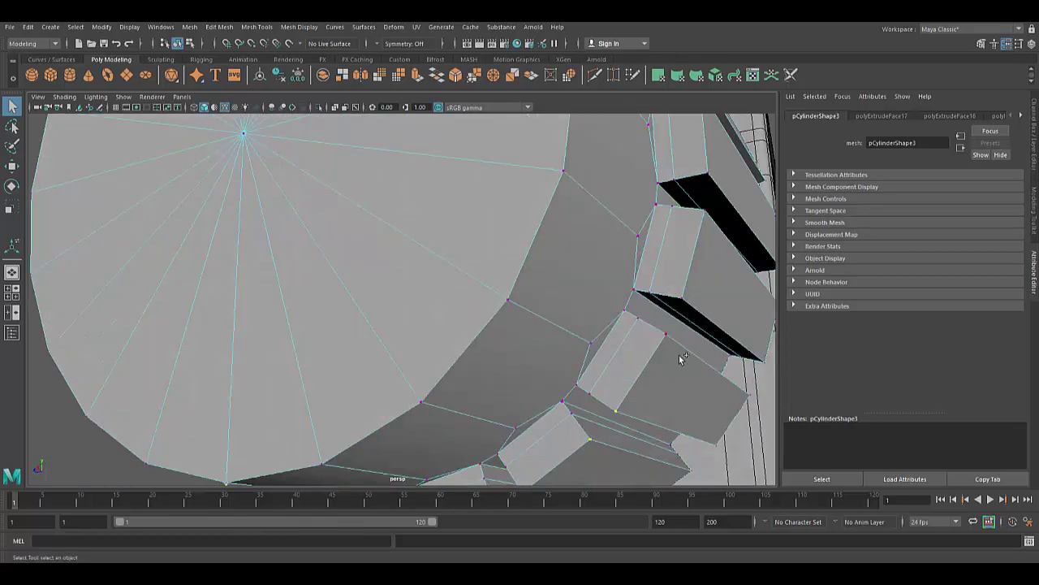
left_click_drag(705, 213, 650, 345, "alt")
mouse_move(616, 196)
left_mouse_down("alt")
mouse_move(582, 271)
mouse_move(599, 365)
left_mouse_up("alt")
key("r")
left_click_drag(531, 351, 615, 401)
Preview the nozzle smoothed and insert a support edge loop near the rib ends
key("3")
scroll(514, 425, "up", 4)
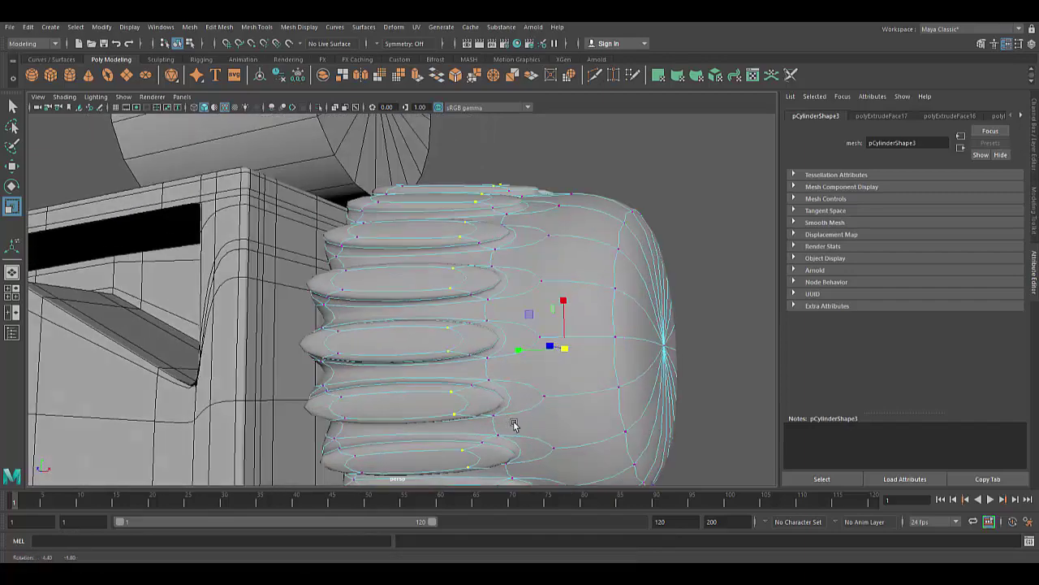
scroll(505, 418, "up", 1)
scroll(487, 309, "down", 5)
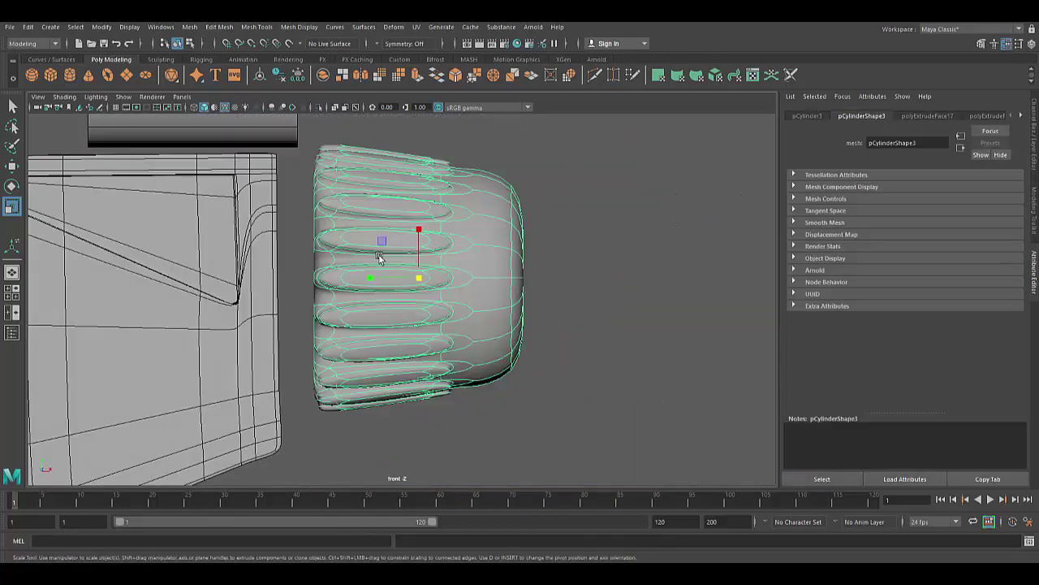
left_click(257, 27)
left_click(299, 153)
scroll(405, 281, "up", 1)
left_click(323, 341)
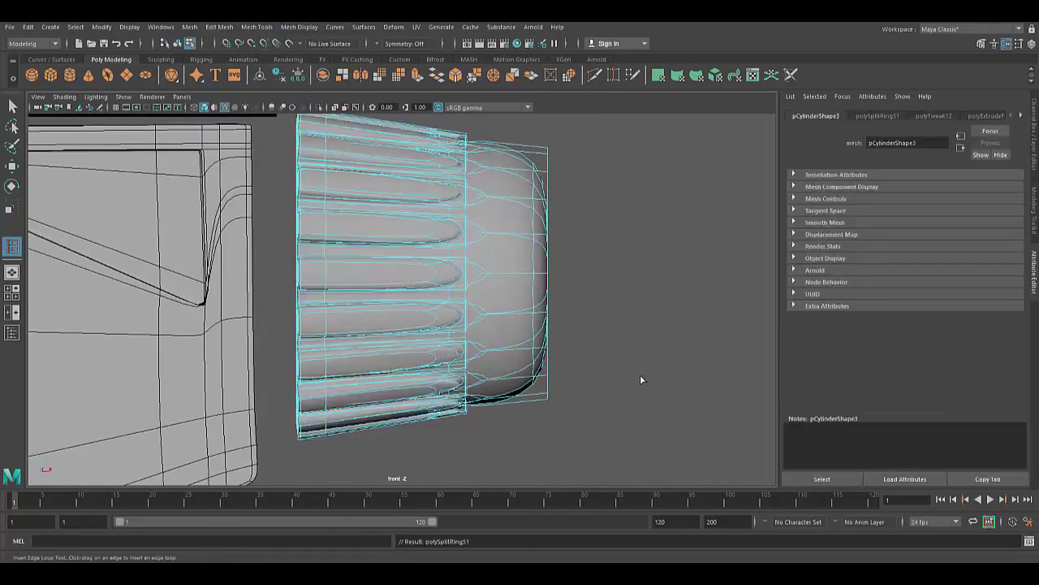
Return to unsmoothed display, deselect, and frame the whole model without wireframe overlay
key("1")
key("w")
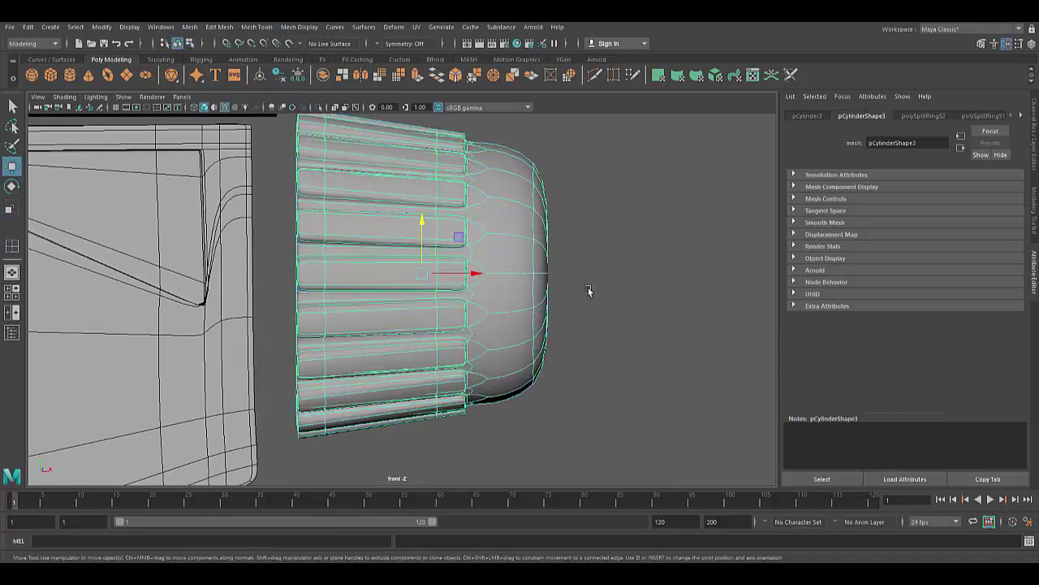
left_click(587, 290)
key("a")
left_click(225, 107)
scroll(595, 389, "up", 5)
left_click_drag(595, 389, 498, 379, "alt")
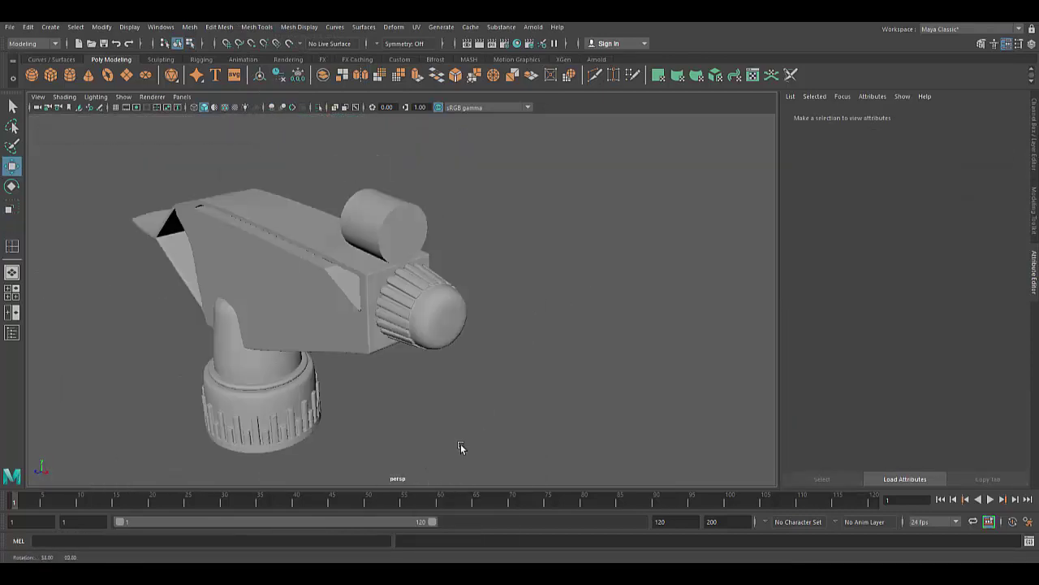
Select the nozzle cylinder and review its history nodes, including rib extrusion and edge loop
scroll(481, 363, "up", 5)
left_click(481, 363)
key("1")
mouse_move(541, 414)
left_mouse_down("alt")
mouse_move(417, 394)
mouse_move(497, 387)
left_mouse_up("alt")
left_click(923, 115)
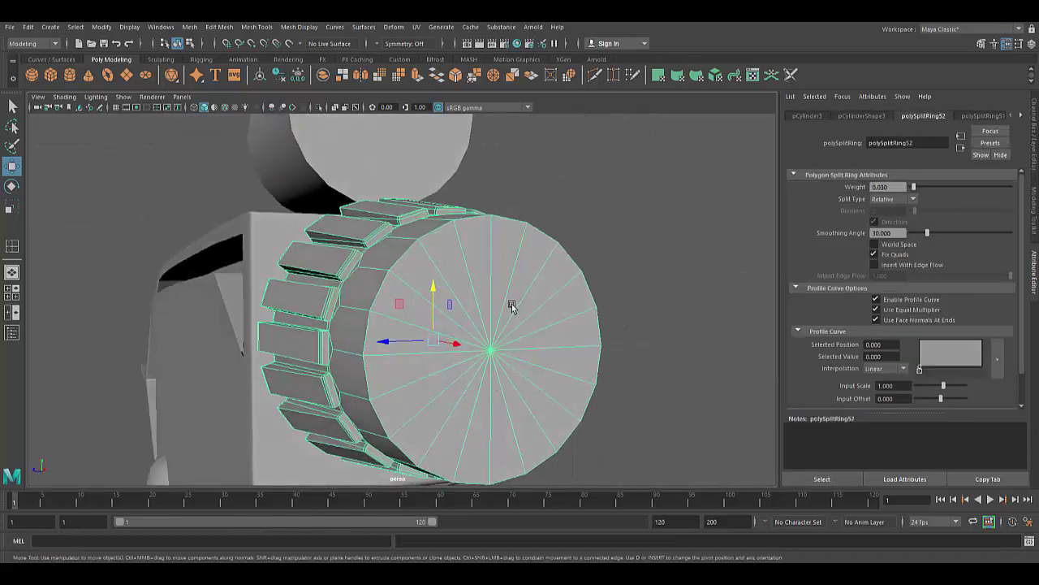
left_click(983, 115)
left_click(1021, 115)
left_click(971, 115)
left_click(854, 115)
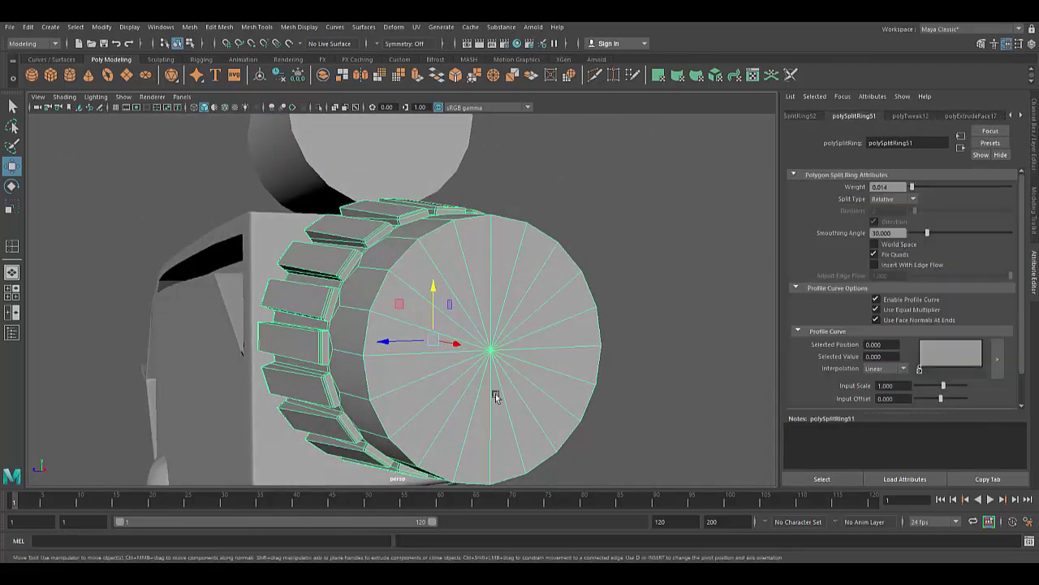
In front view, extrude the nozzle's end face and shrink it inward for the hole
mouse_move(494, 395)
left_mouse_down("alt")
mouse_move(429, 417)
mouse_move(517, 420)
mouse_move(460, 410)
mouse_move(489, 288)
left_mouse_up("alt")
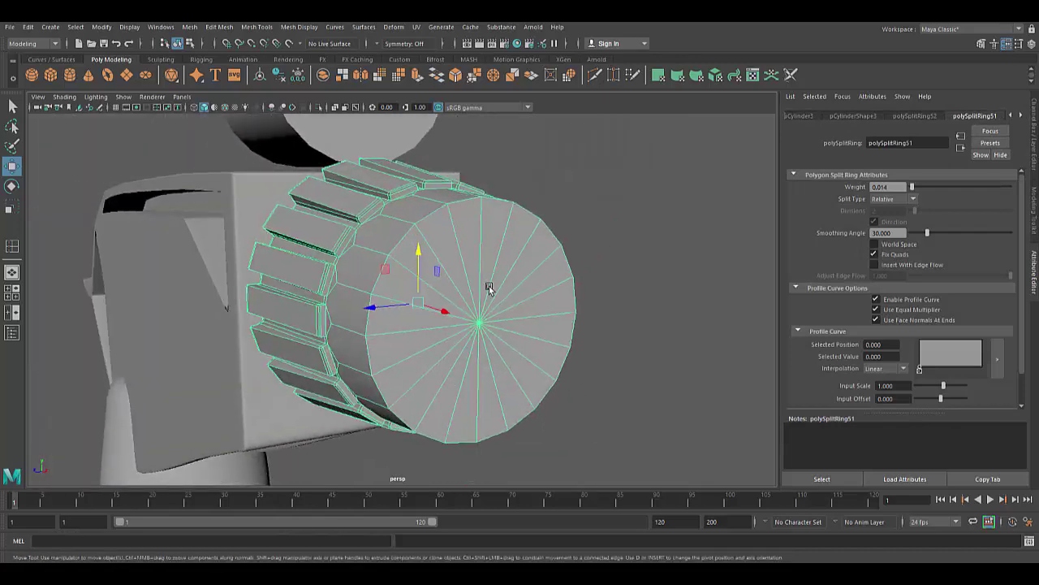
scroll(485, 286, "down", 3)
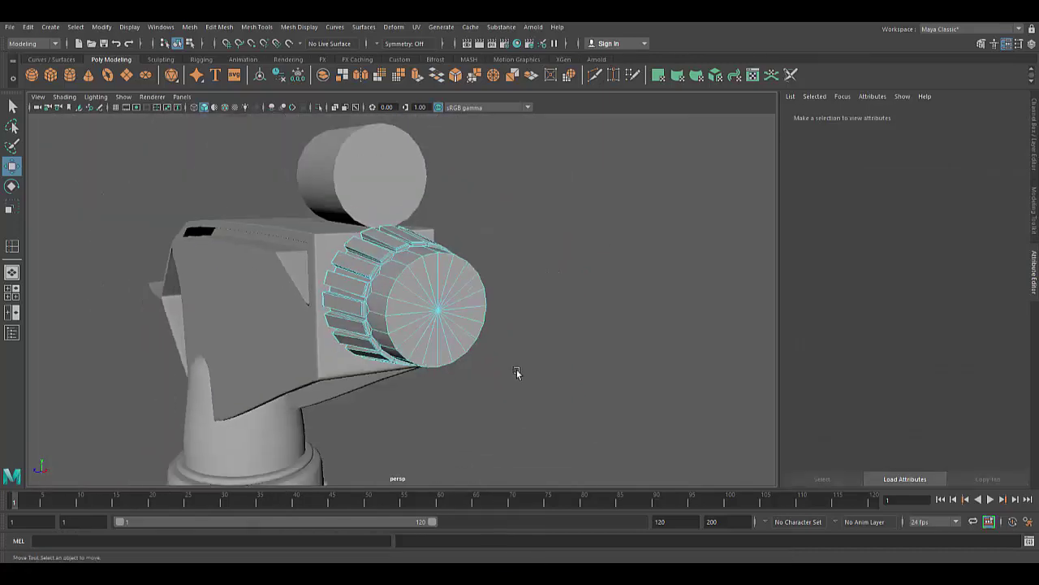
key("space")
mouse_move(600, 360)
left_mouse_down()
mouse_move(601, 390)
mouse_move(297, 390)
left_mouse_up()
scroll(570, 374, "up", 5)
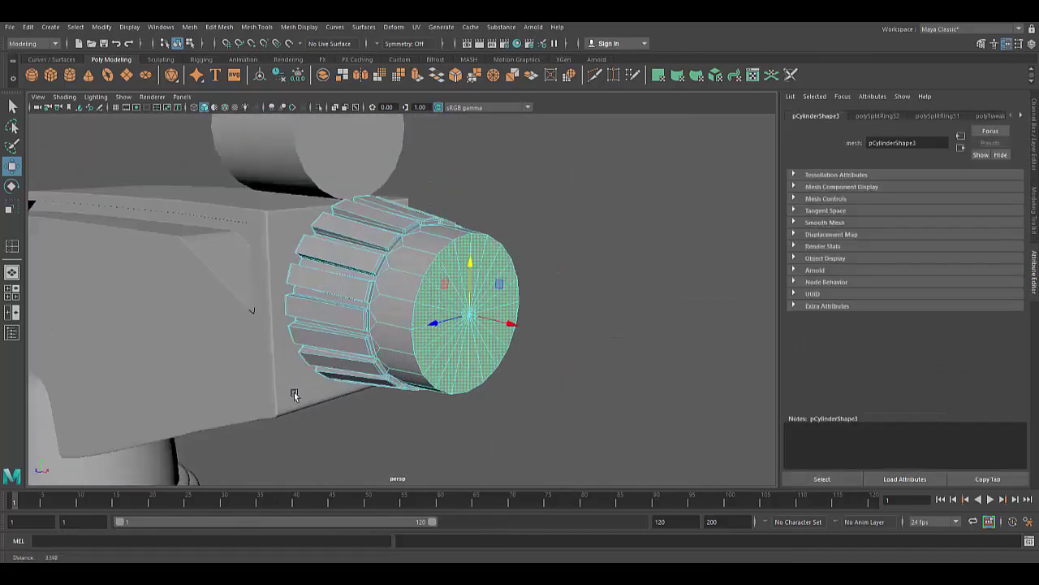
key("ctrl+e")
scroll(454, 276, "up", 3)
mouse_move(499, 254)
left_mouse_down()
mouse_move(445, 278)
mouse_move(437, 358)
left_mouse_up()
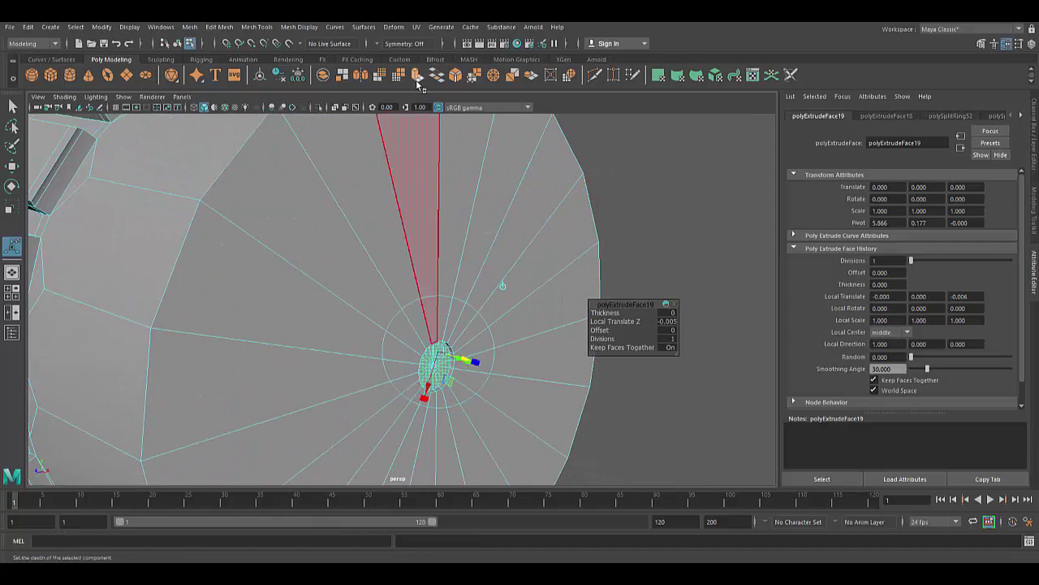
scroll(487, 398, "down", 5)
Check the smoothed preview, then insert an edge loop around the nozzle's end face
key("3")
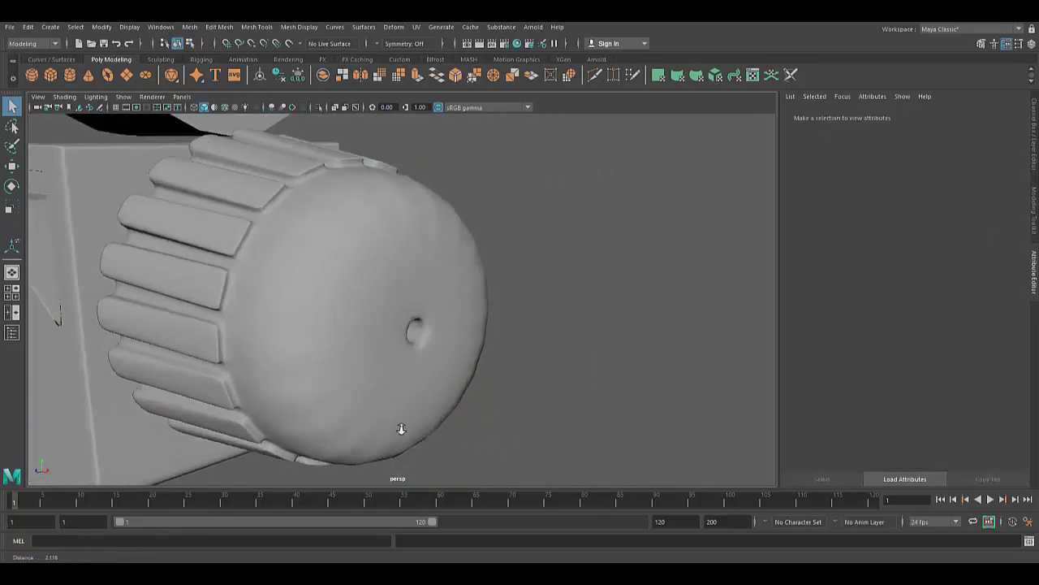
key("1")
left_click(257, 27)
left_click(268, 112)
left_click_drag(359, 241, 422, 306)
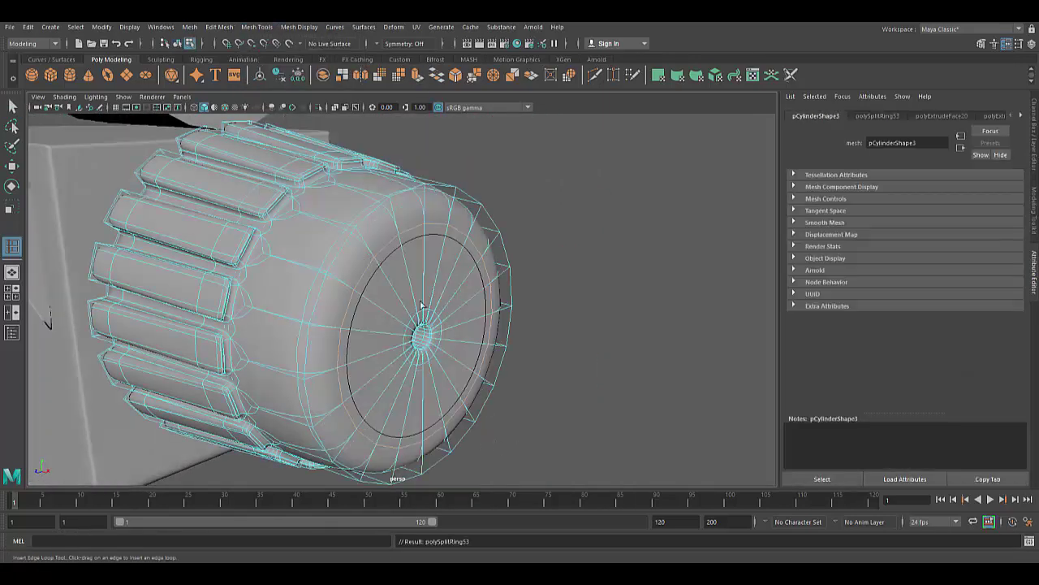
Return to object mode, orbit out, and select the small spare cylinder above the head
right_click_drag(417, 260, 439, 246)
scroll(297, 359, "down", 3)
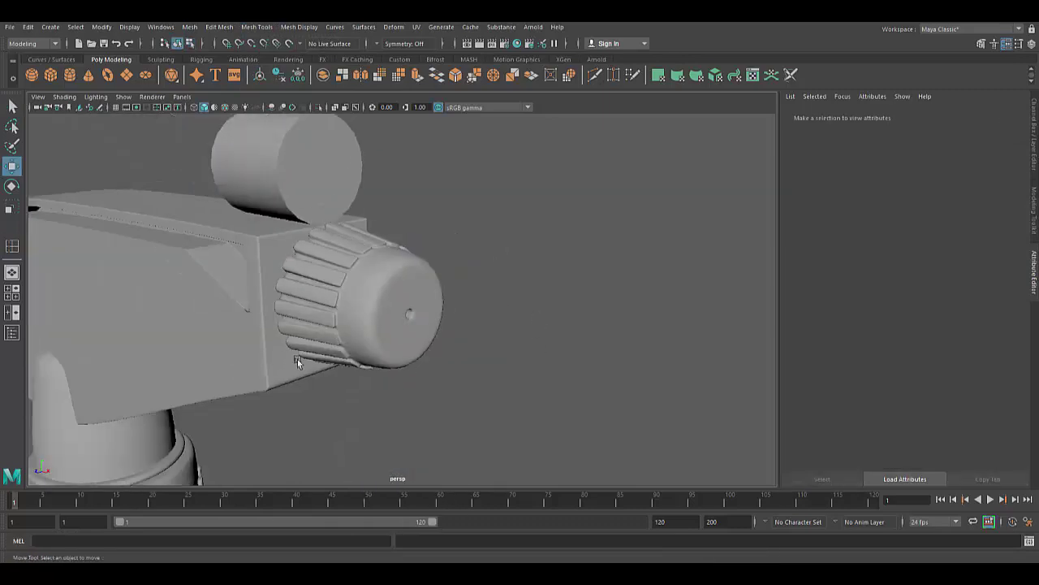
mouse_move(297, 359)
left_mouse_down("alt")
mouse_move(468, 378)
mouse_move(510, 364)
left_mouse_up("alt")
scroll(468, 378, "down", 5)
scroll(510, 364, "up", 5)
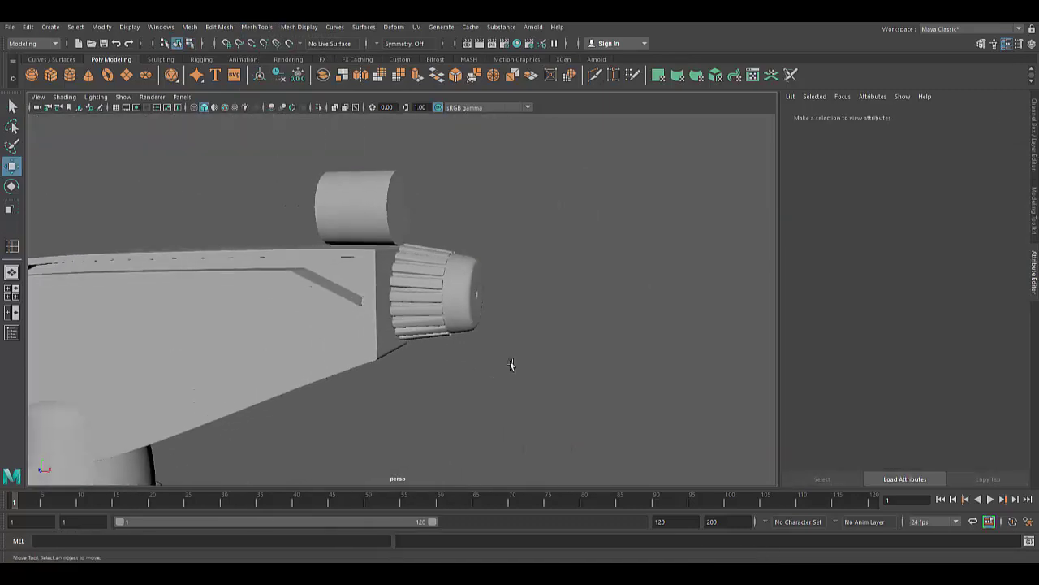
left_click(348, 166)
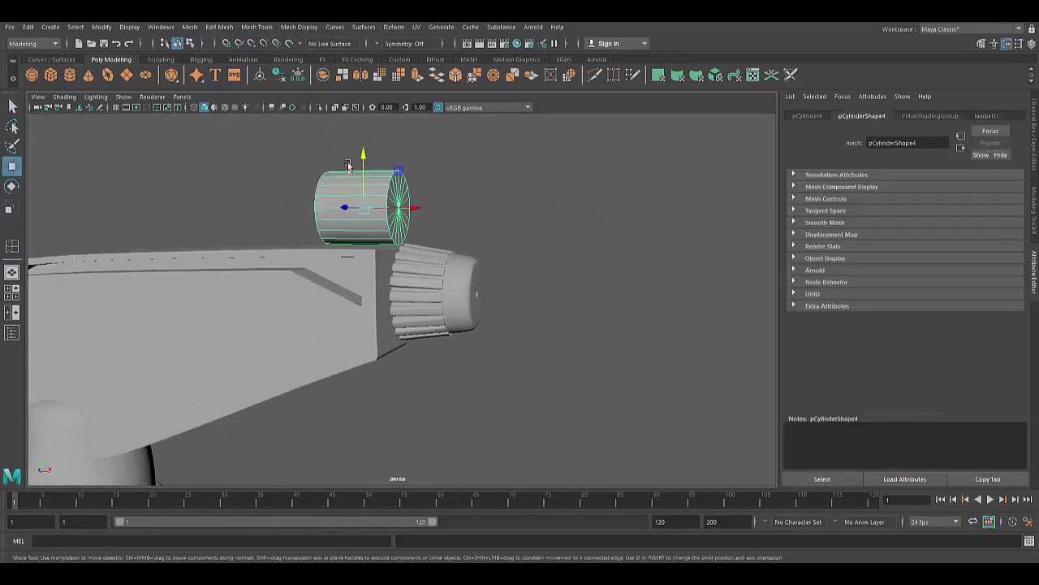
In front view, insert two edge loops across the thin spare cylinder
left_click_drag(434, 211, 425, 254)
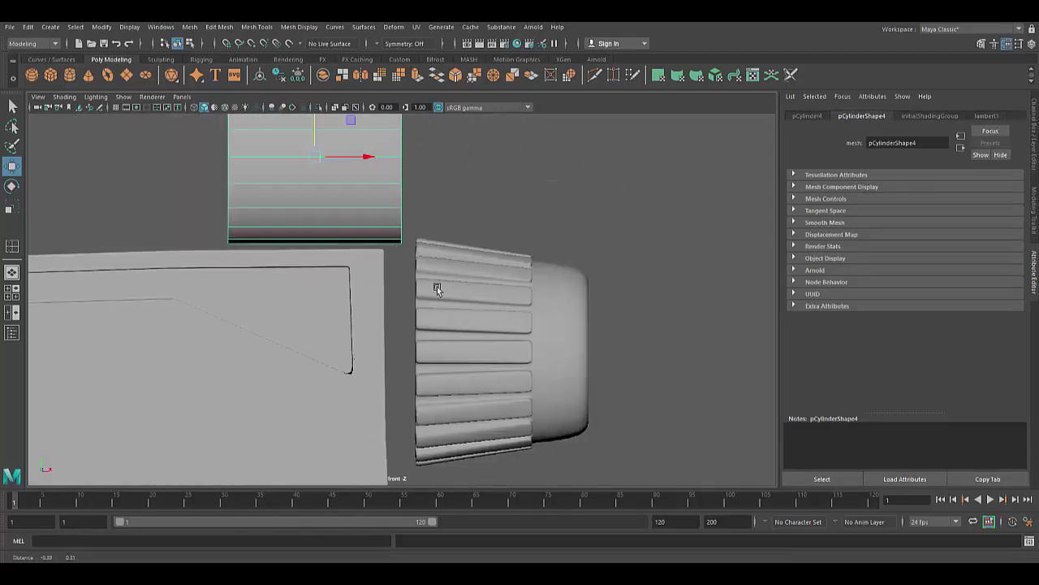
scroll(396, 367, "up", 3)
left_click(255, 27)
left_click(276, 105)
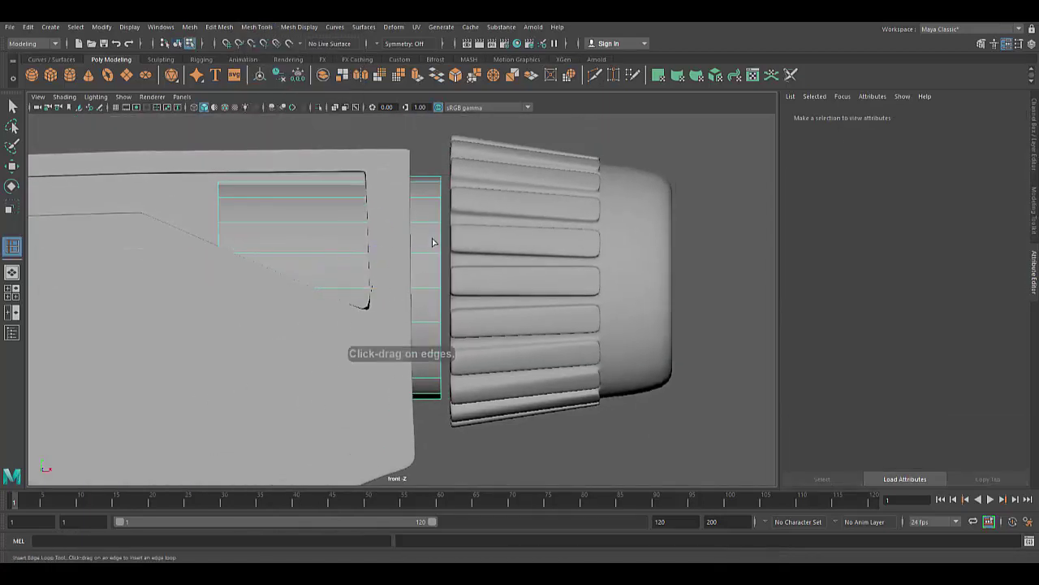
left_click(415, 203)
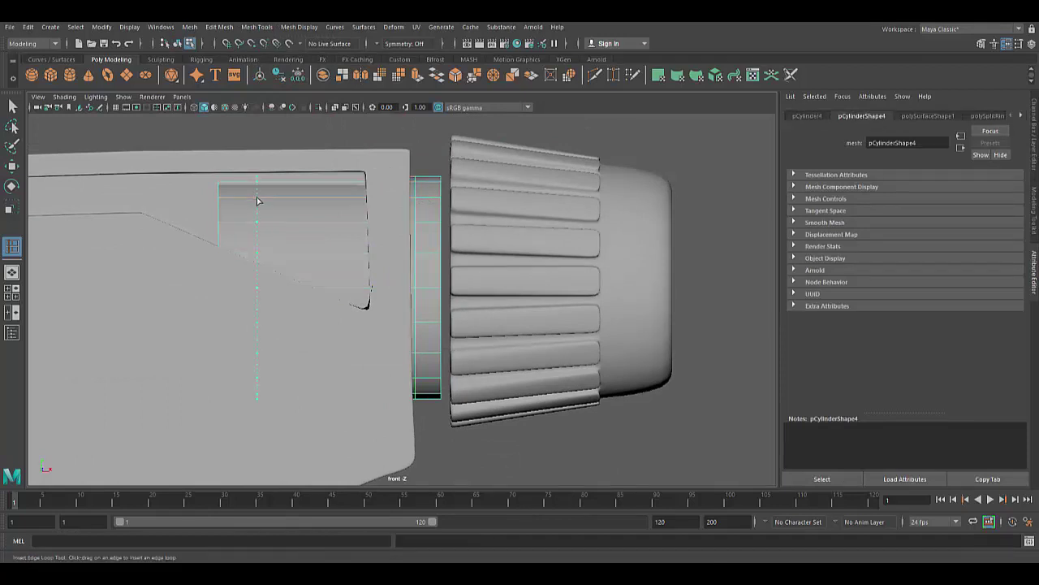
left_click(984, 117)
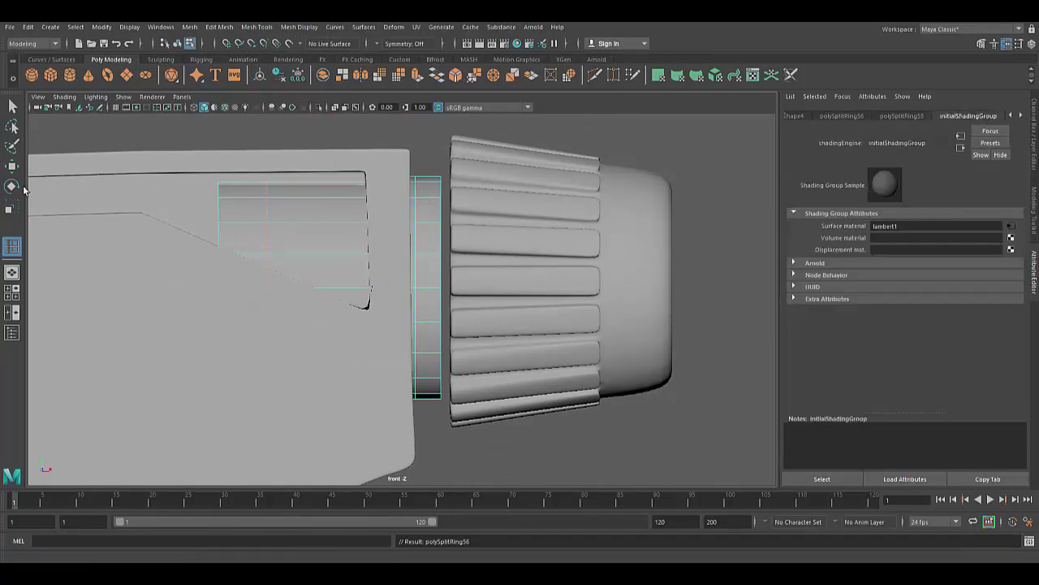
Extrude the middle face strip outward into a raised band with thickness 0.1
key("F11")
left_click(425, 301)
key("ctrl+e")
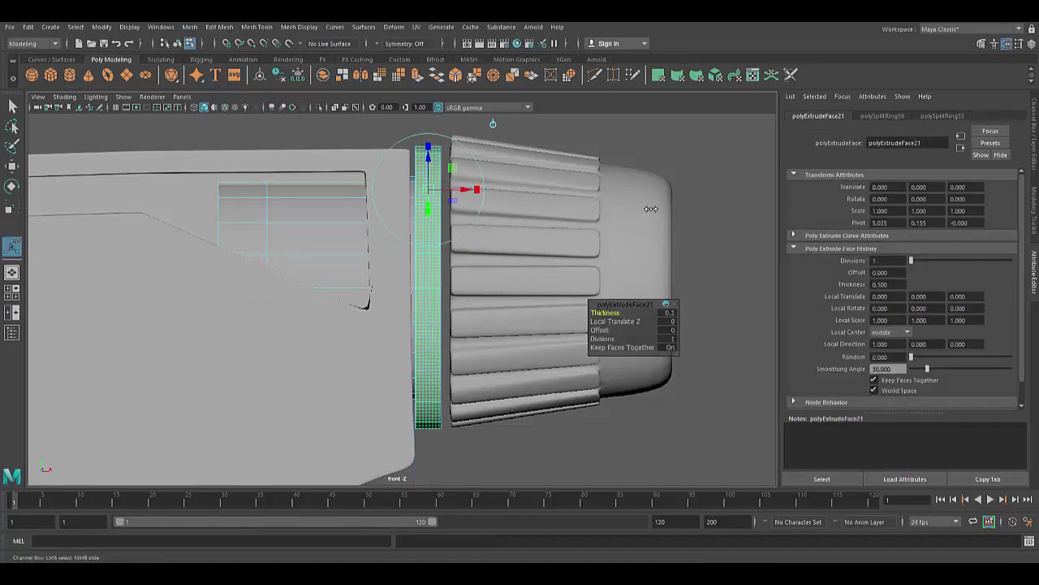
left_click_drag(651, 209, 455, 243, "alt")
left_click_drag(406, 215, 410, 227)
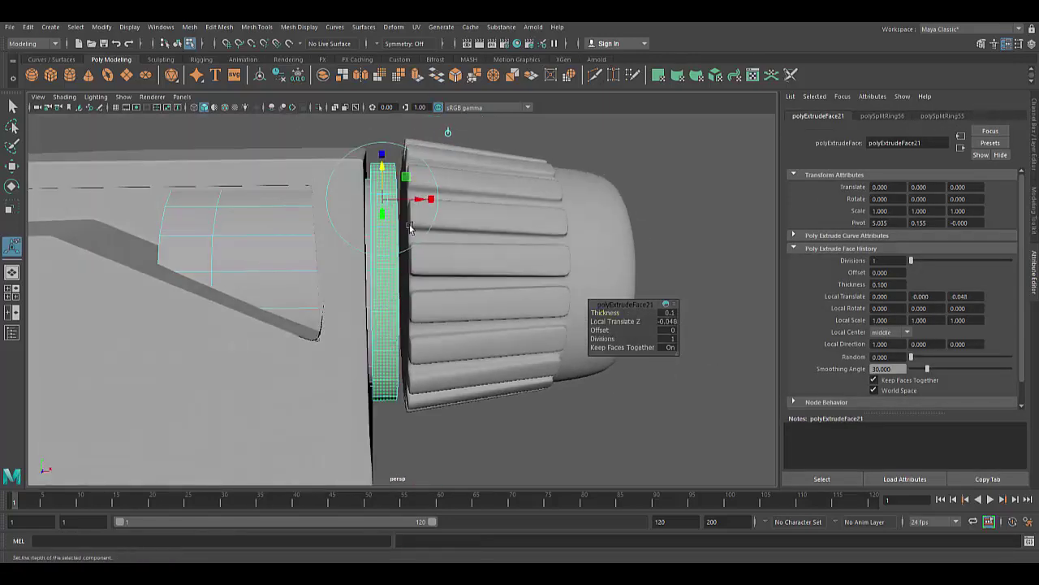
key("q")
key("F8")
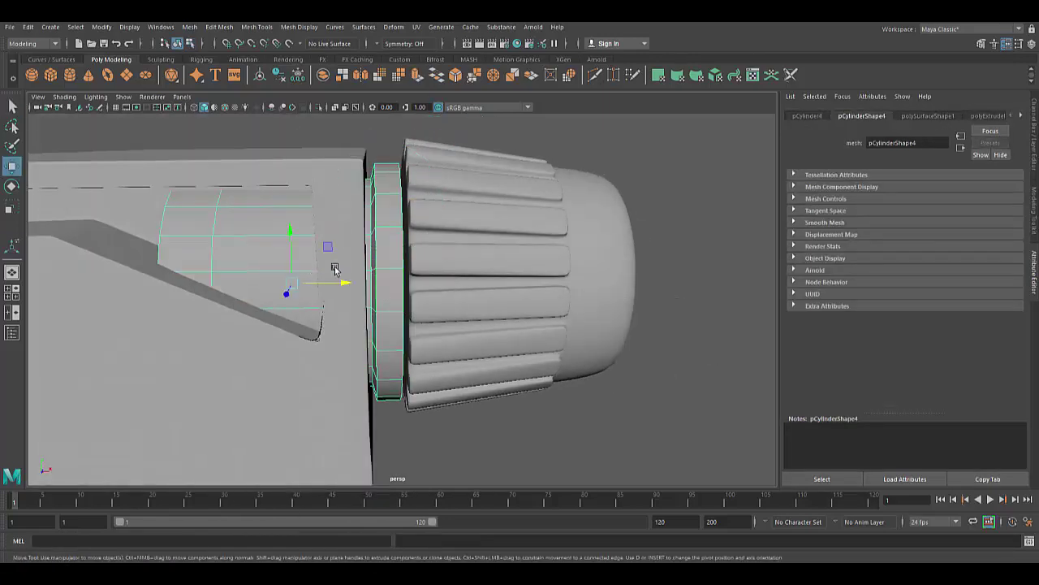
Add a support edge loop along the raised band's edge
left_click_drag(334, 269, 366, 243, "alt")
left_click(257, 26)
left_click(293, 117)
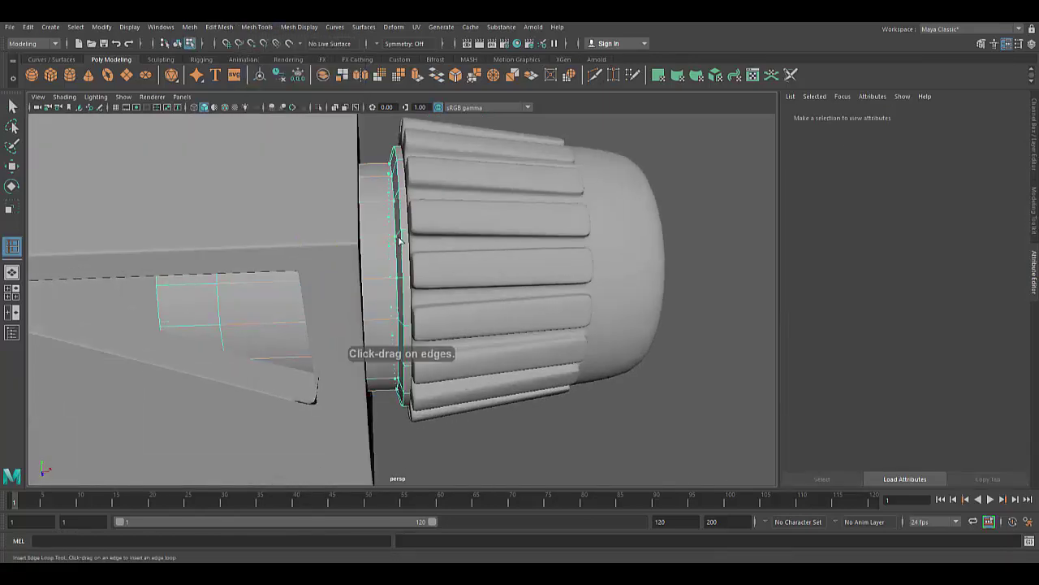
left_click(399, 241)
scroll(343, 301, "up", 3)
scroll(385, 206, "up", 3)
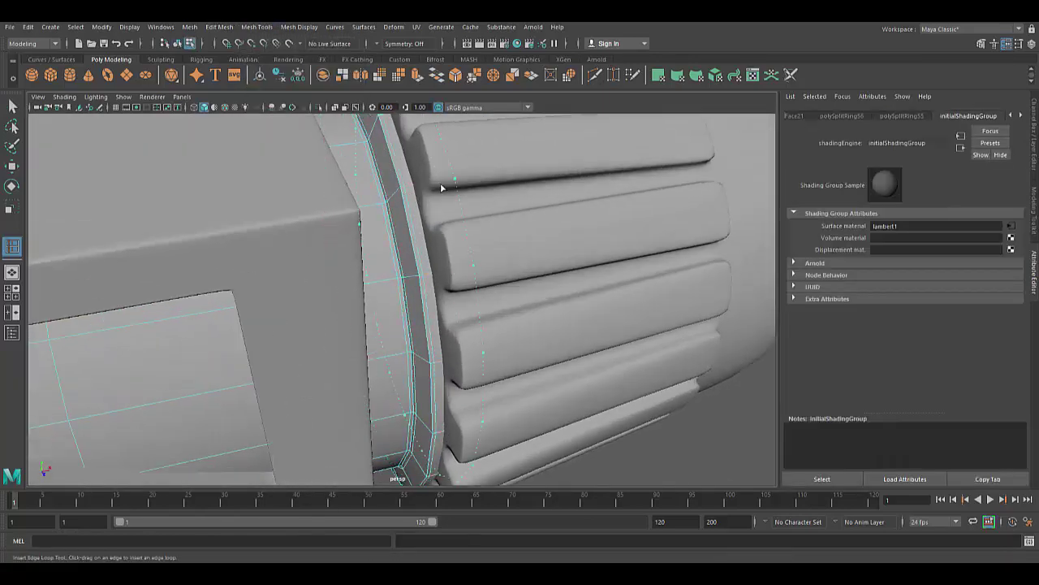
scroll(366, 241, "down", 5)
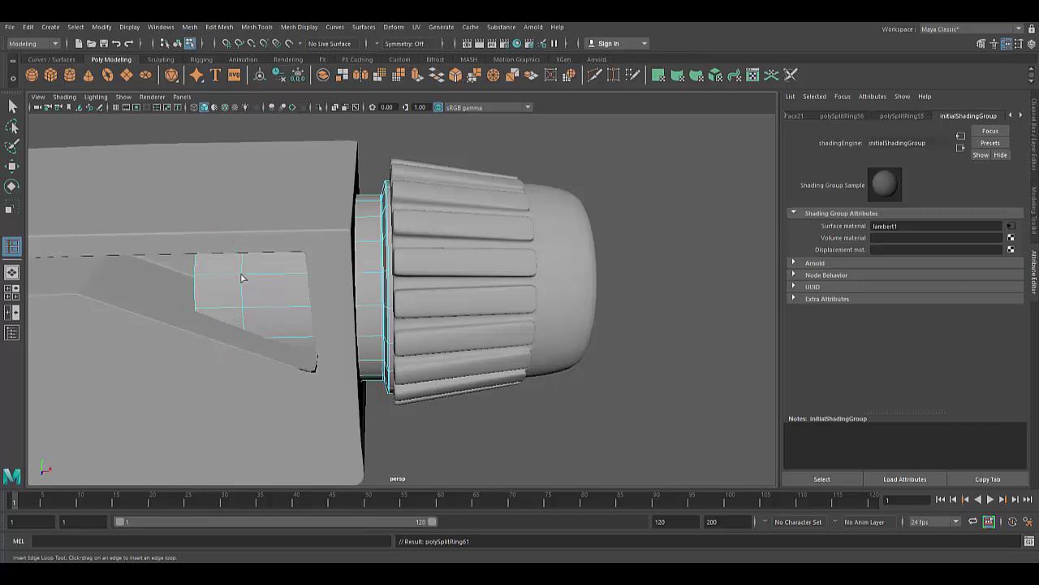
Return to object mode and orbit out to view the nozzle with the head
key("F8")
scroll(325, 276, "down", 3)
left_click_drag(325, 276, 365, 383, "alt")
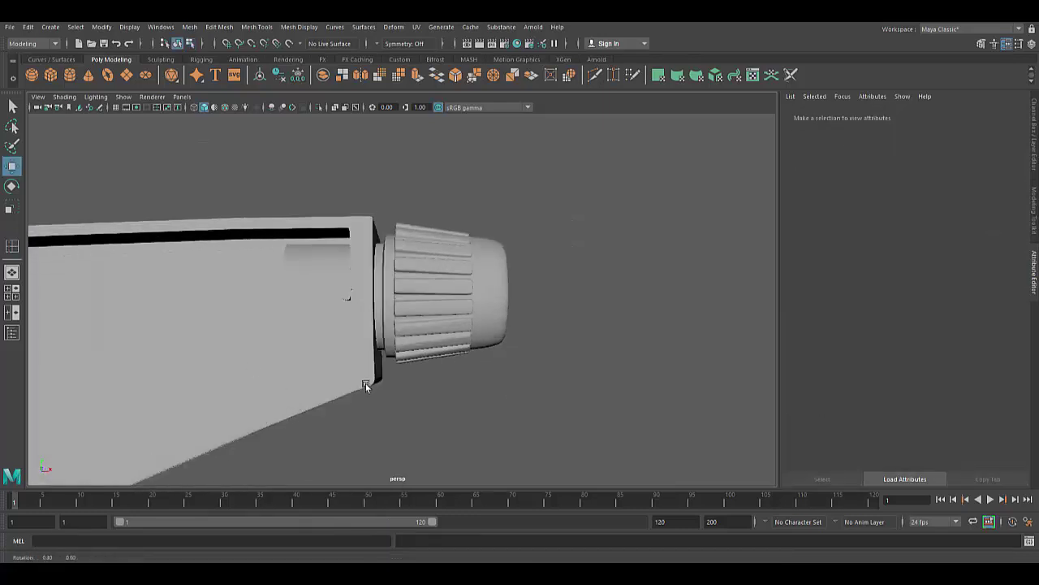
right_click(321, 278)
Switch to the front view and return to whole-object selection
left_click(321, 305)
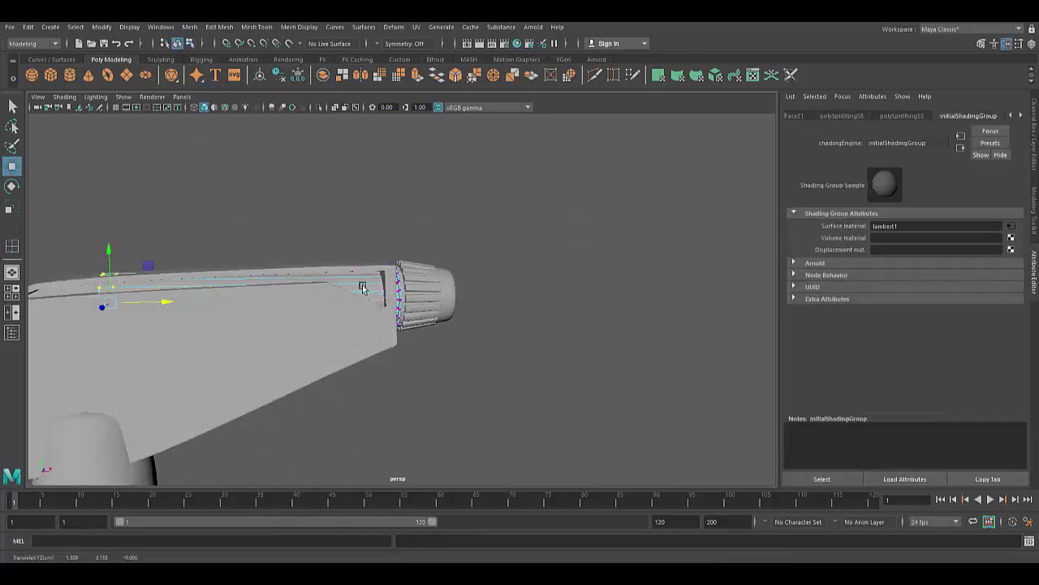
scroll(363, 288, "down", 5)
key("space")
scroll(436, 408, "down", 2)
key("q")
key("F8")
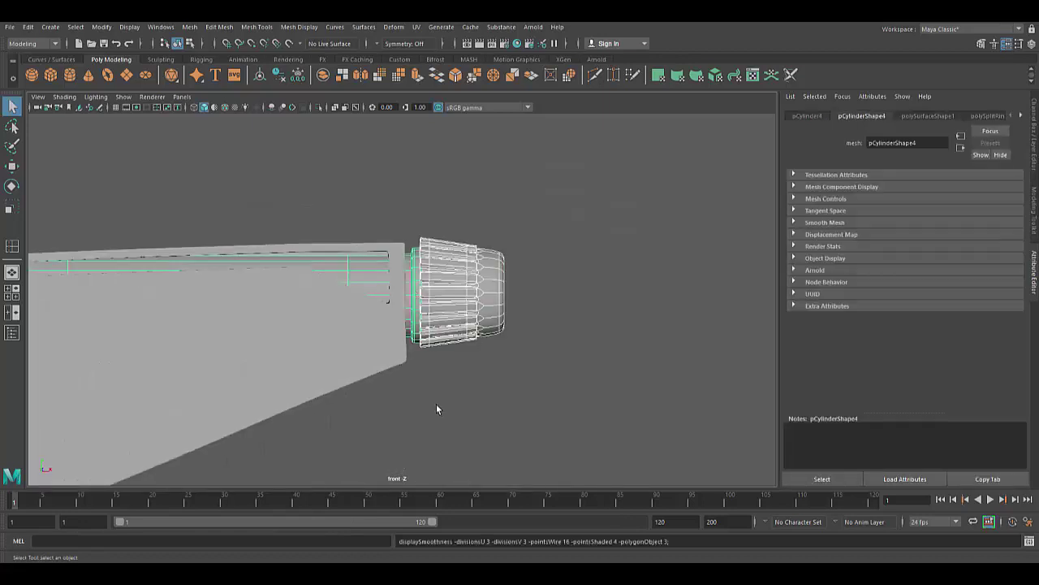
scroll(436, 409, "down", 2)
Rotate the ribbed nozzle's Z from 3.136 to 1.772 to match the head's angle
left_click(430, 296)
key("w")
key("e")
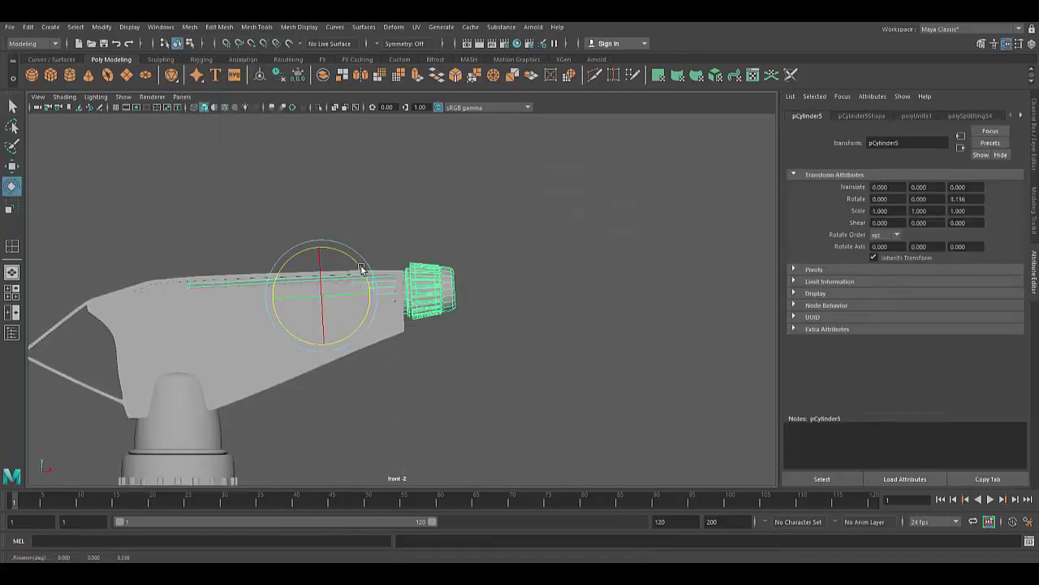
scroll(362, 270, "up", 3)
key("w")
mouse_move(236, 295)
left_mouse_down()
mouse_move(203, 304)
mouse_move(239, 276)
left_mouse_up()
key("e")
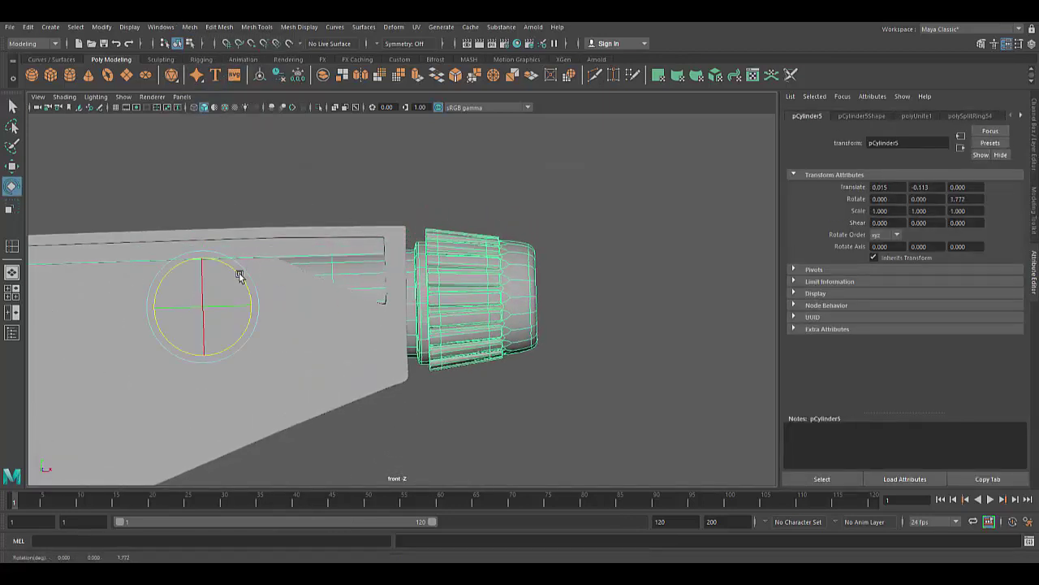
key("w")
Clear the selection and zoom in on the cap in the perspective view
scroll(433, 382, "down", 3)
left_click(434, 383)
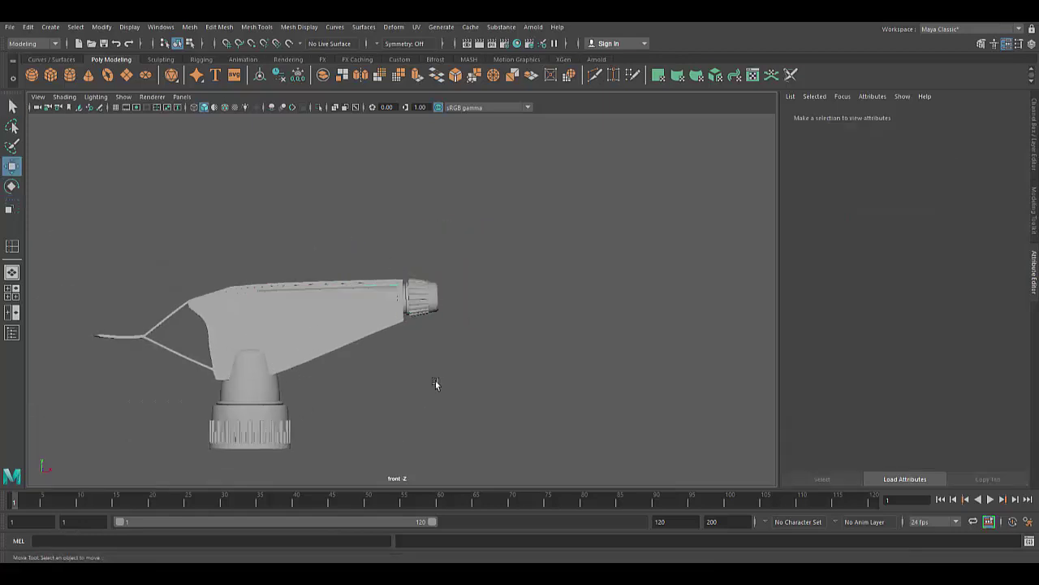
key("space")
left_click(386, 285)
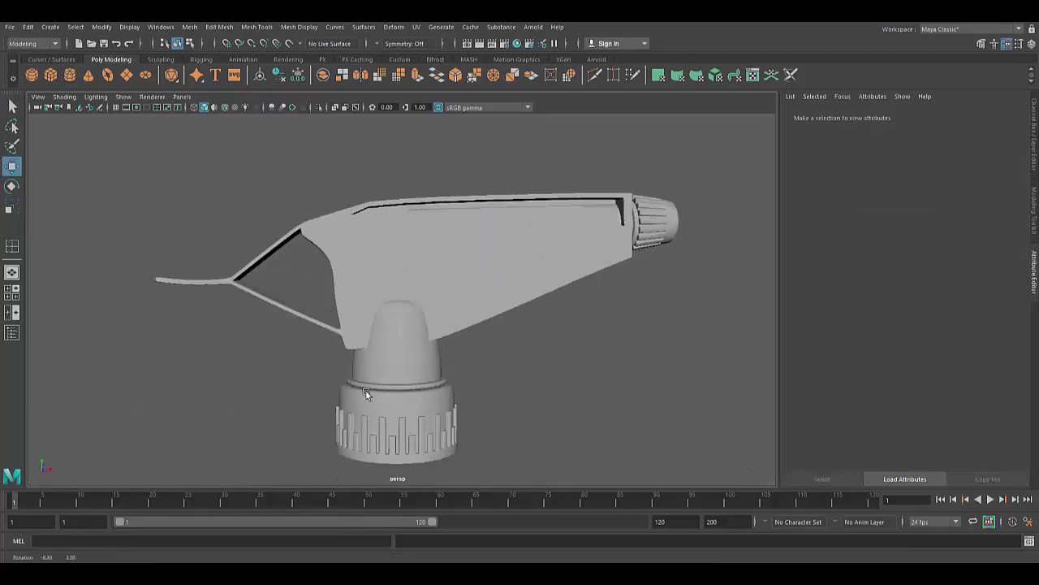
scroll(506, 364, "up", 3)
scroll(495, 352, "up", 4)
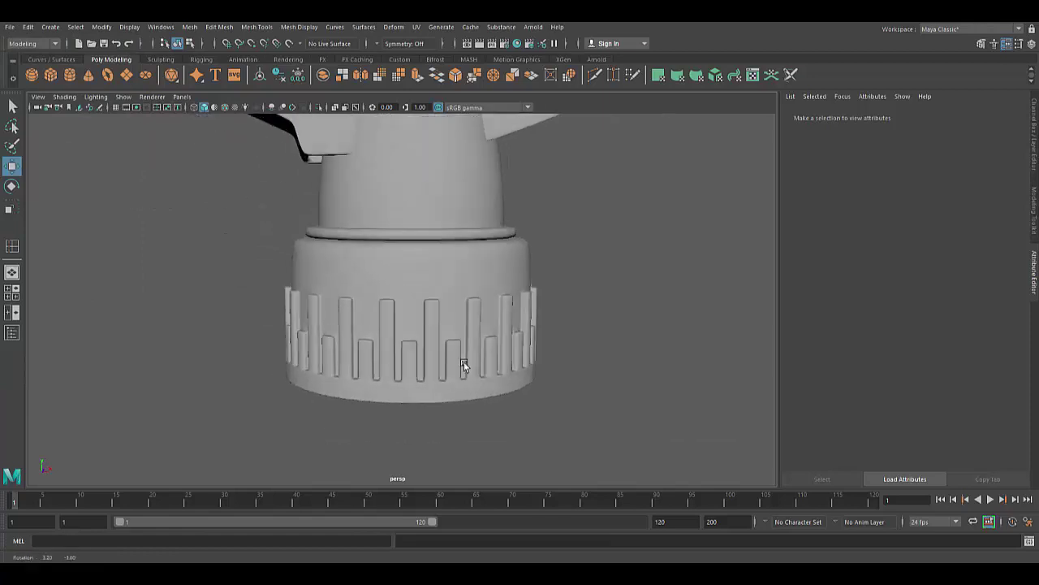
scroll(464, 362, "up", 2)
Create a polygon cylinder and lower it beneath the ridged cap as the bottle body
left_click(71, 76)
mouse_move(458, 308)
middle_mouse_down()
mouse_move(403, 311)
mouse_move(535, 302)
middle_mouse_up()
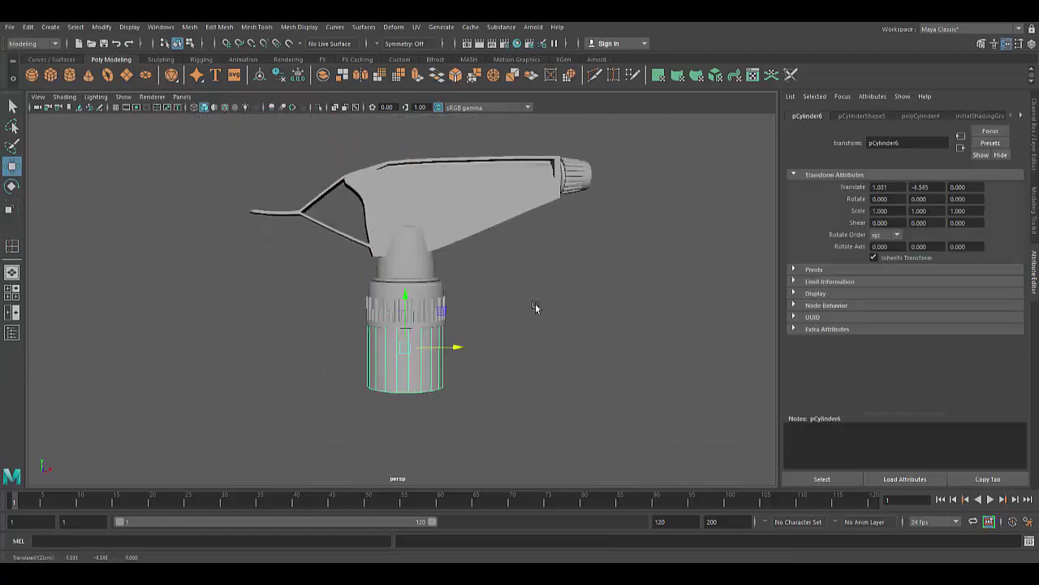
scroll(469, 247, "down", 2)
key("f")
left_click(920, 115)
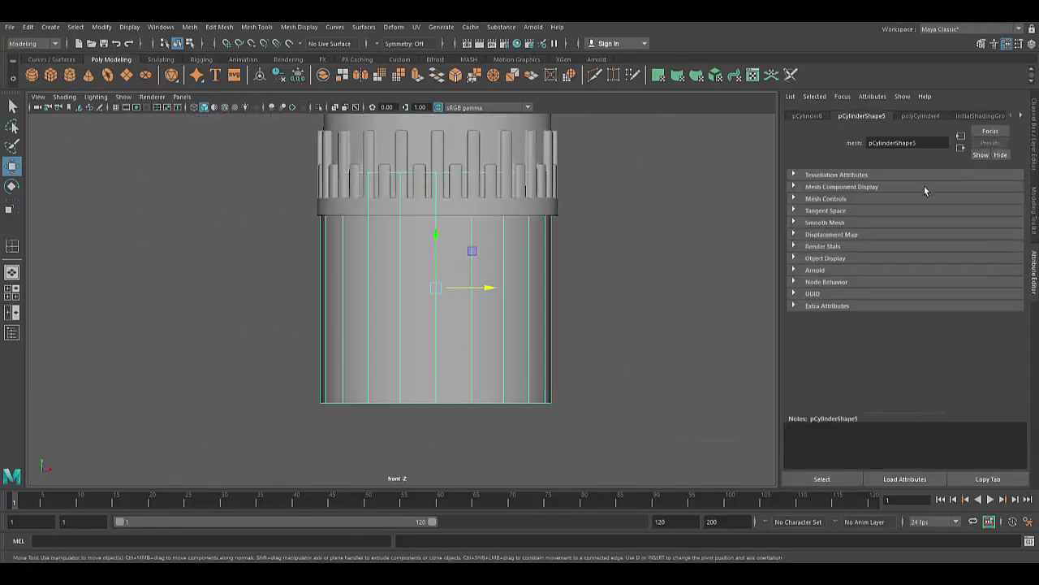
left_click_drag(435, 241, 424, 287)
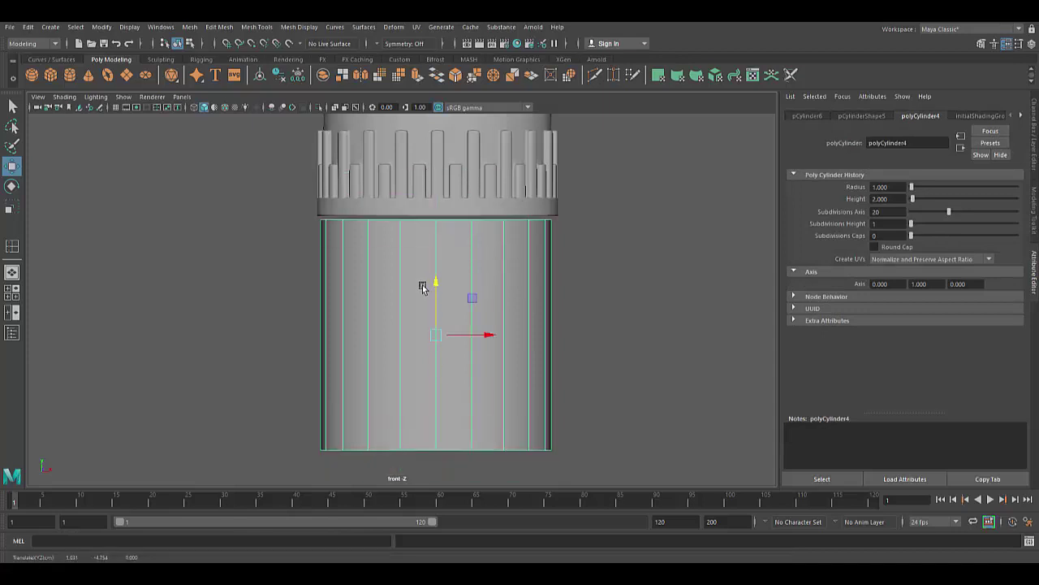
Duplicate the body cylinder and scale the copy wide and flat into a thin ring
key("ctrl+d")
key("r")
mouse_move(450, 325)
left_mouse_down()
mouse_move(431, 288)
mouse_move(431, 325)
mouse_move(439, 247)
left_mouse_up()
key("w")
left_click(466, 338)
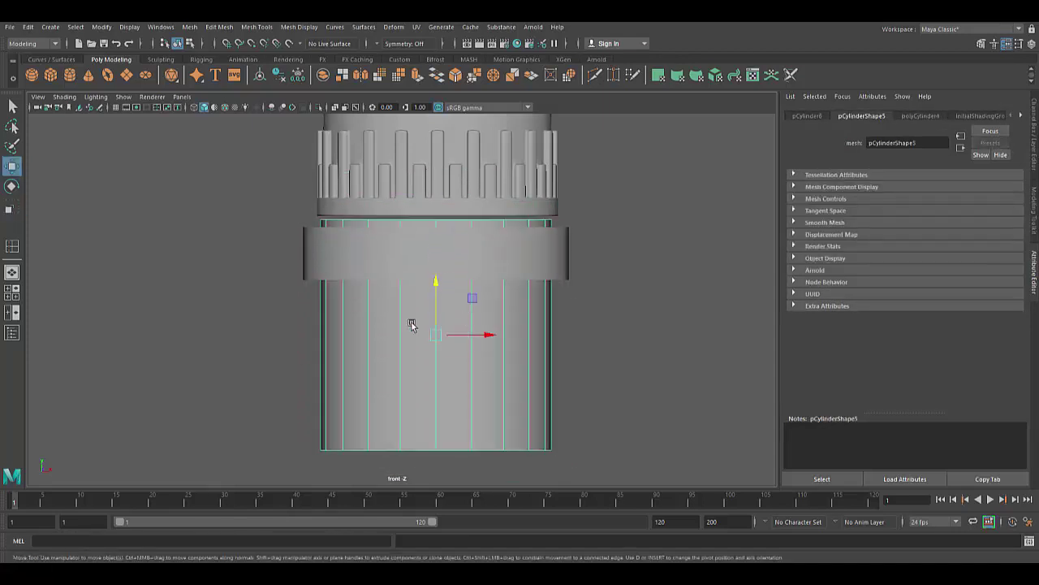
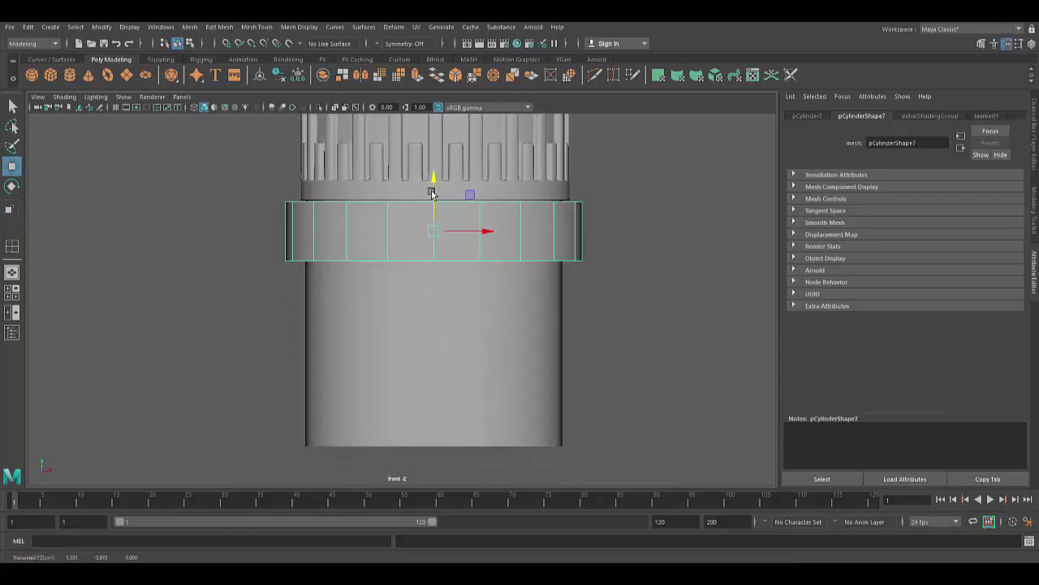
Insert an edge loop near the top of the bottle body cylinder
left_click(220, 26)
left_click(276, 102)
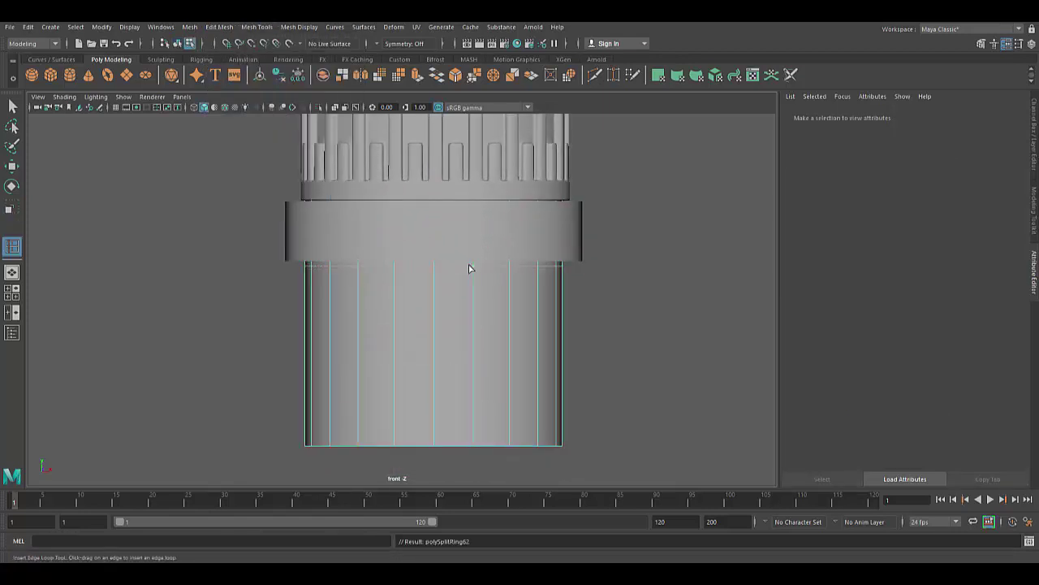
left_click_drag(468, 269, 475, 276)
scroll(422, 390, "down", 3)
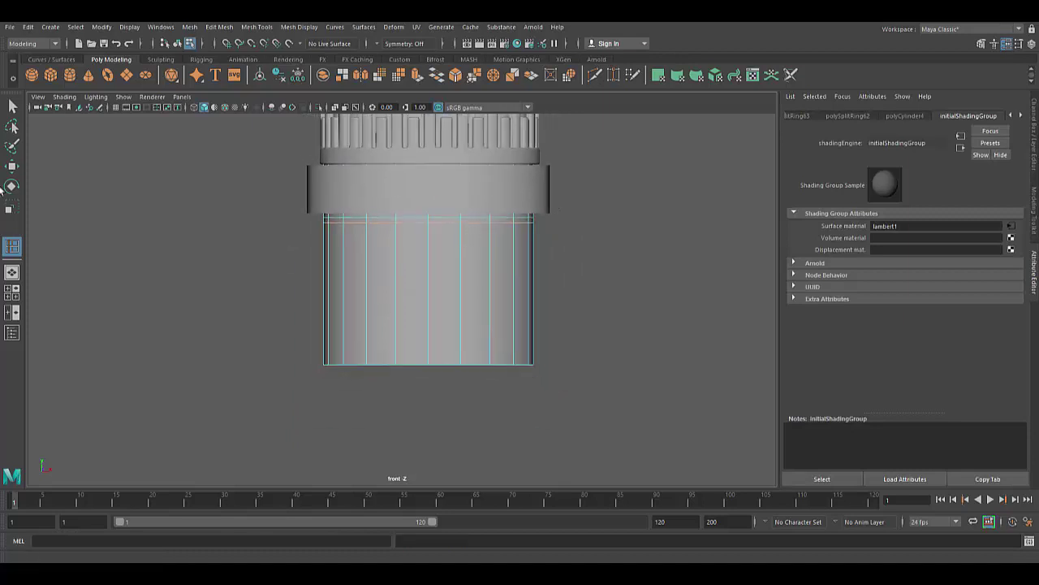
Move the bottom vertex ring down and scale it wider into a flared cone
key("w")
left_click(242, 326)
scroll(441, 371, "down", 3)
left_click_drag(402, 369, 408, 397)
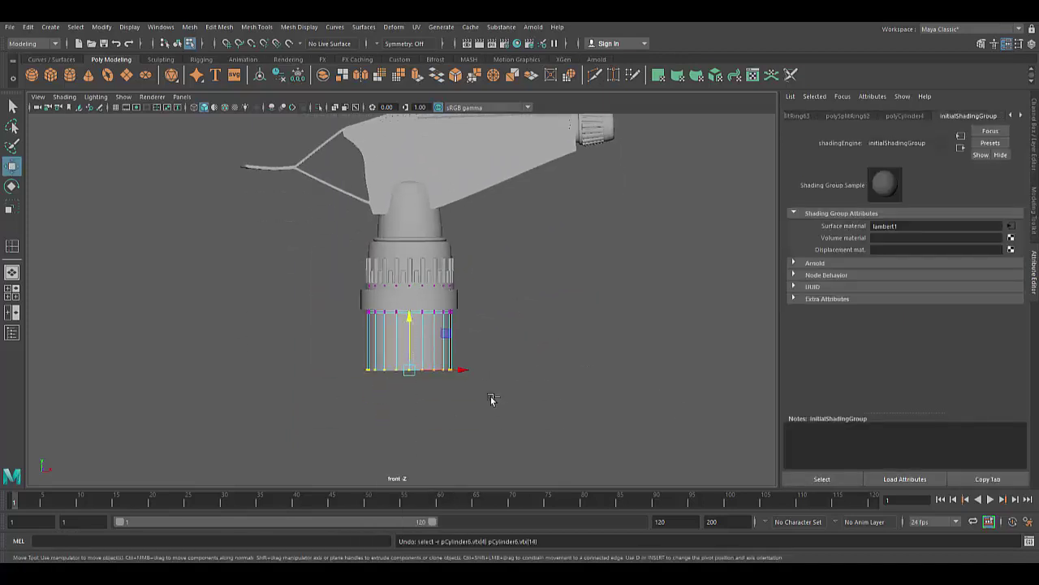
scroll(491, 399, "down", 2)
left_click_drag(413, 267, 406, 371)
middle_click_drag(406, 371, 434, 325, "alt")
key("r")
left_click_drag(414, 347, 538, 348)
scroll(487, 349, "down", 3)
key("w")
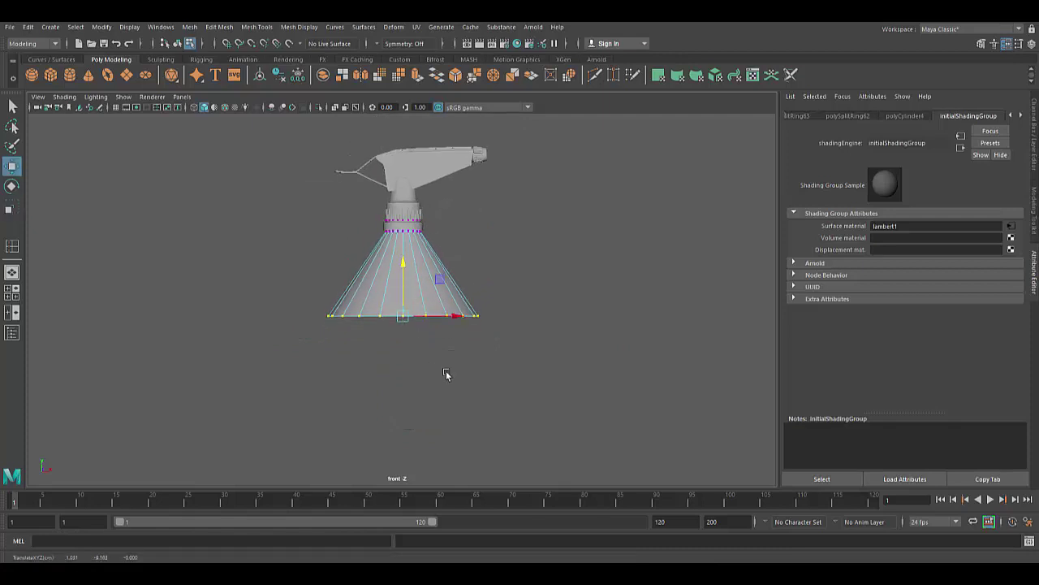
scroll(445, 374, "up", 2)
Add another edge loop and narrow the cone's lower loop slightly
left_click(257, 27)
left_click(276, 106)
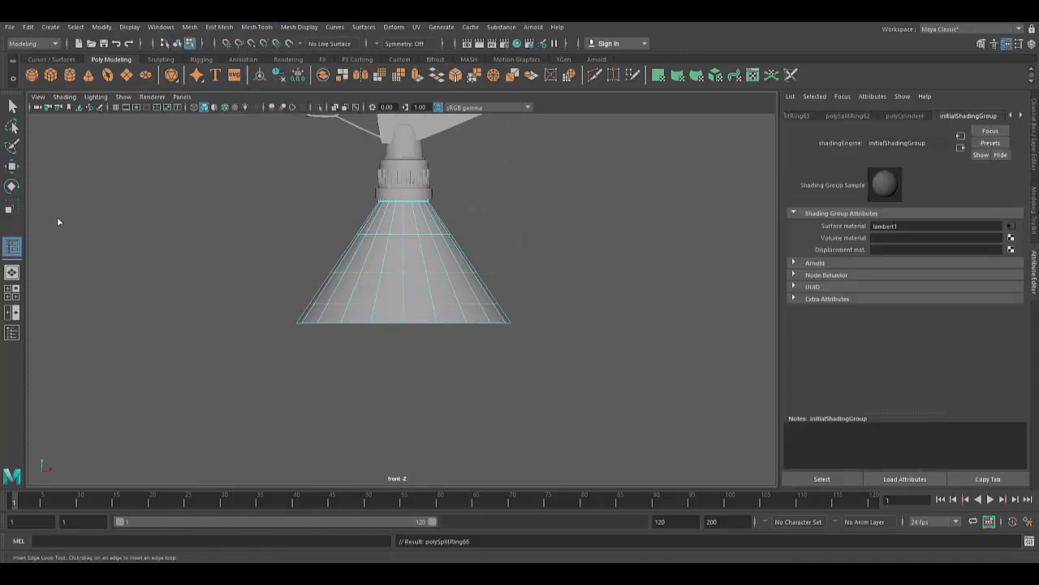
key("w")
key("r")
left_click_drag(411, 235, 401, 235)
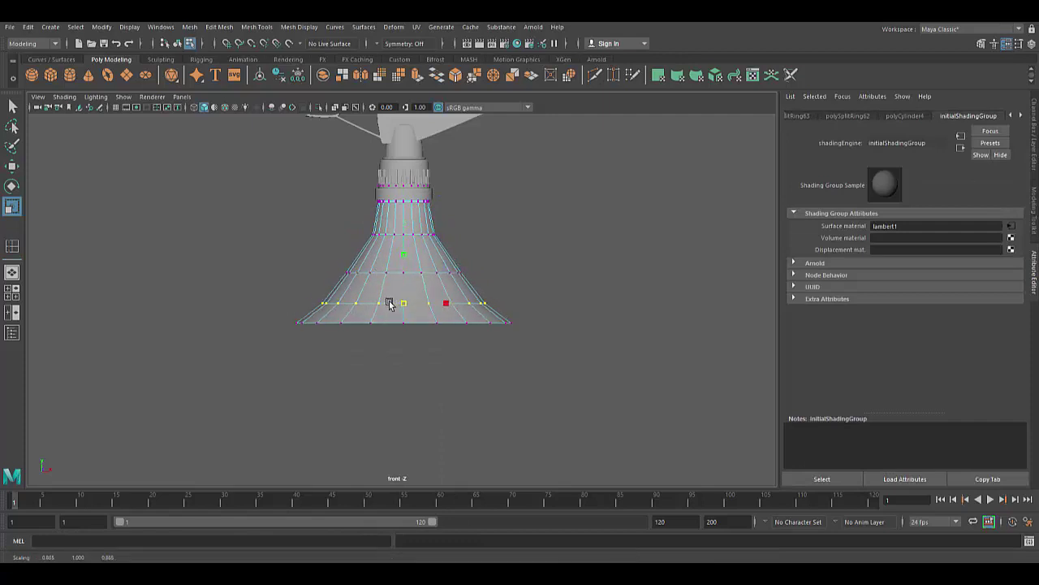
Extrude the cone's bottom cap faces straight down, checking the result in front view
right_click_drag(401, 244, 403, 262)
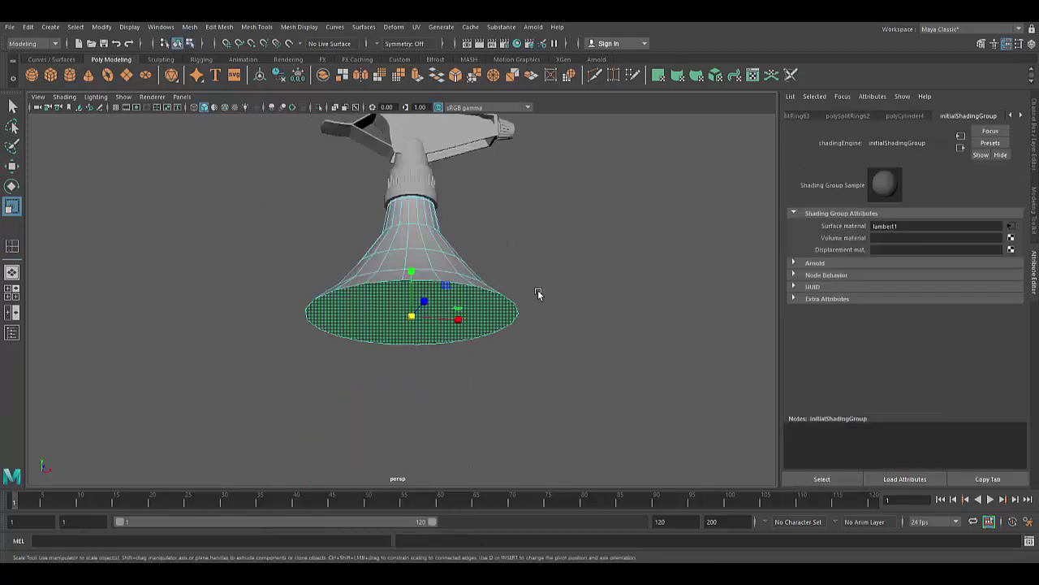
left_click_drag(530, 317, 506, 396, "alt")
key("ctrl+e")
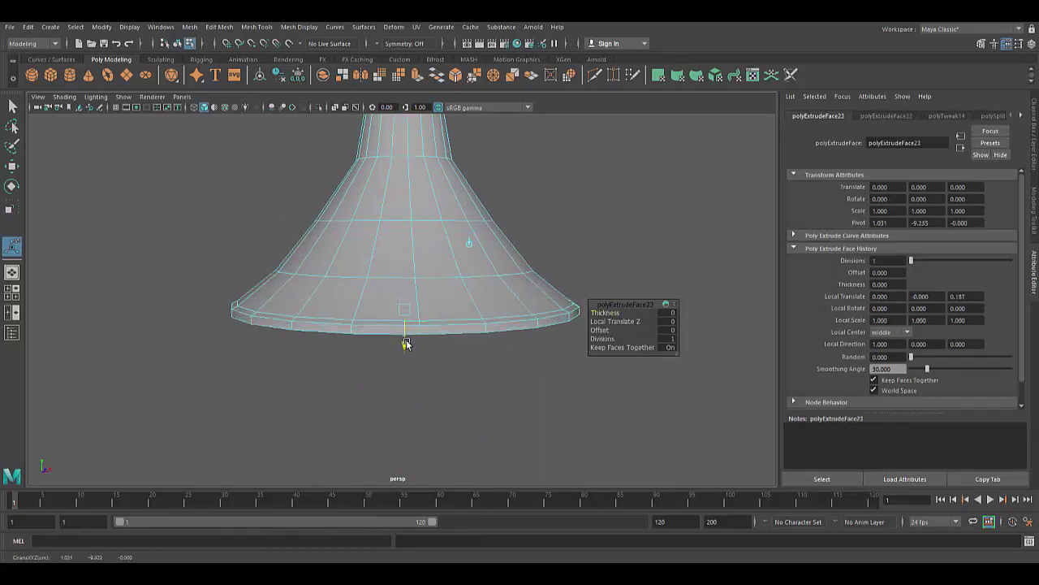
left_click_drag(406, 343, 406, 398)
key("space")
mouse_move(410, 260)
left_mouse_down()
mouse_move(376, 367)
mouse_move(403, 388)
left_mouse_up()
scroll(376, 367, "down", 3)
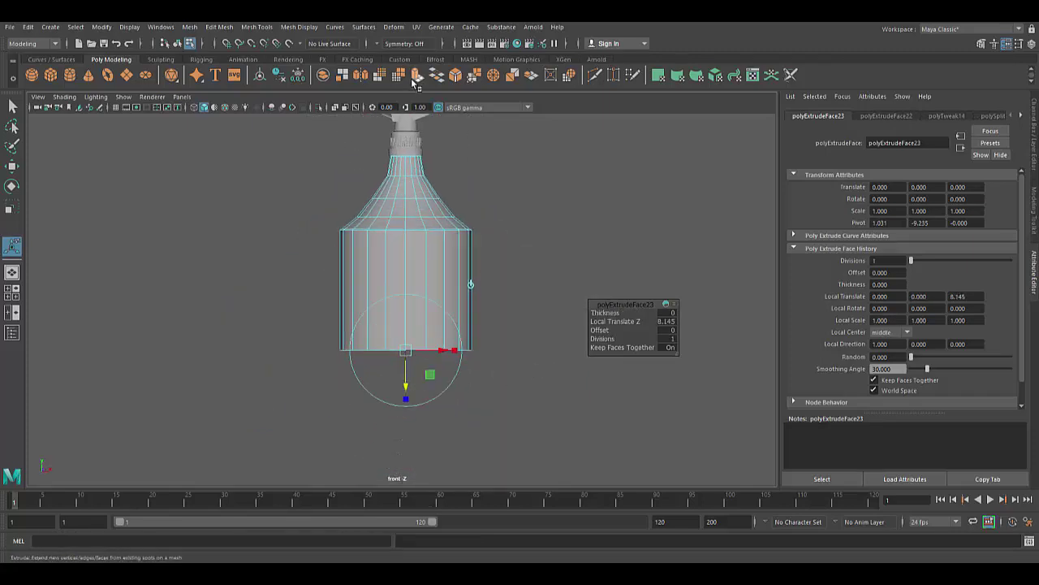
left_click(401, 376)
Extrude the shoulder face ring twice, pushing out a raised ridge around the shoulder
scroll(401, 376, "up", 3)
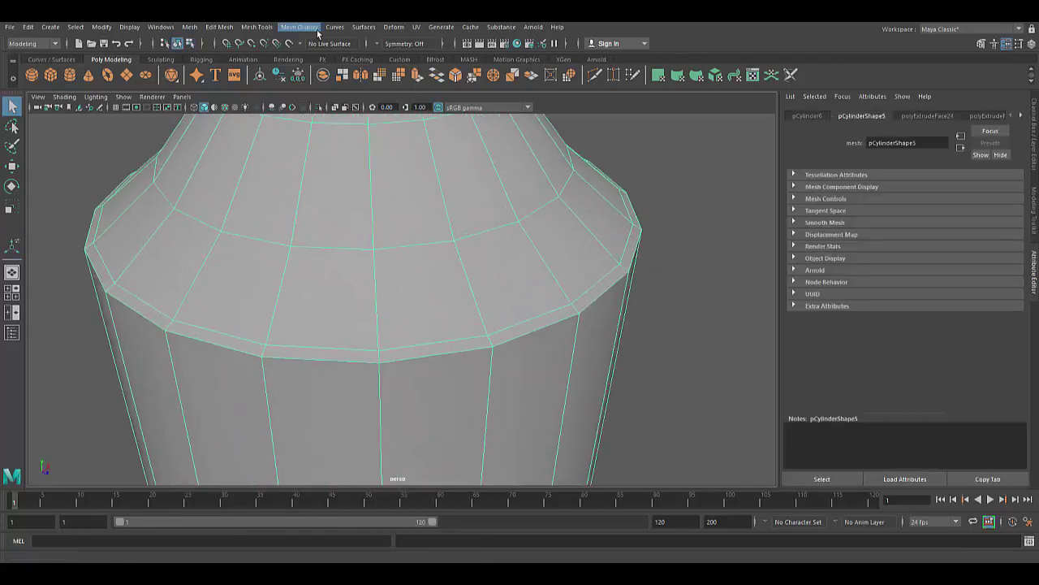
right_click(543, 259)
right_click_drag(542, 259, 542, 287)
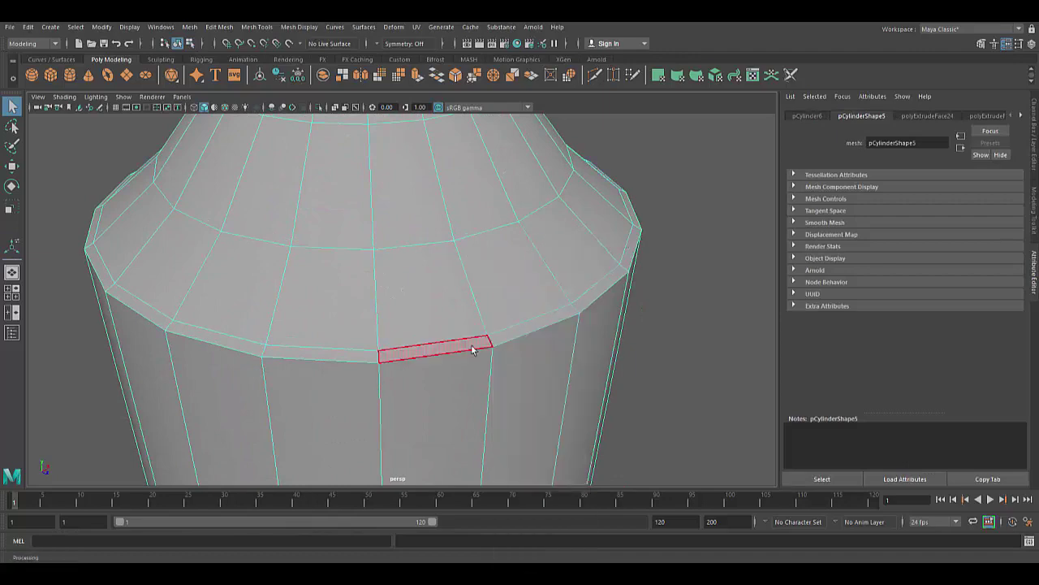
left_click(416, 76)
mouse_move(570, 260)
left_mouse_down("alt")
mouse_move(547, 179)
mouse_move(487, 387)
left_mouse_up("alt")
key("ctrl+e")
left_click_drag(599, 151, 600, 143)
scroll(601, 143, "down", 2)
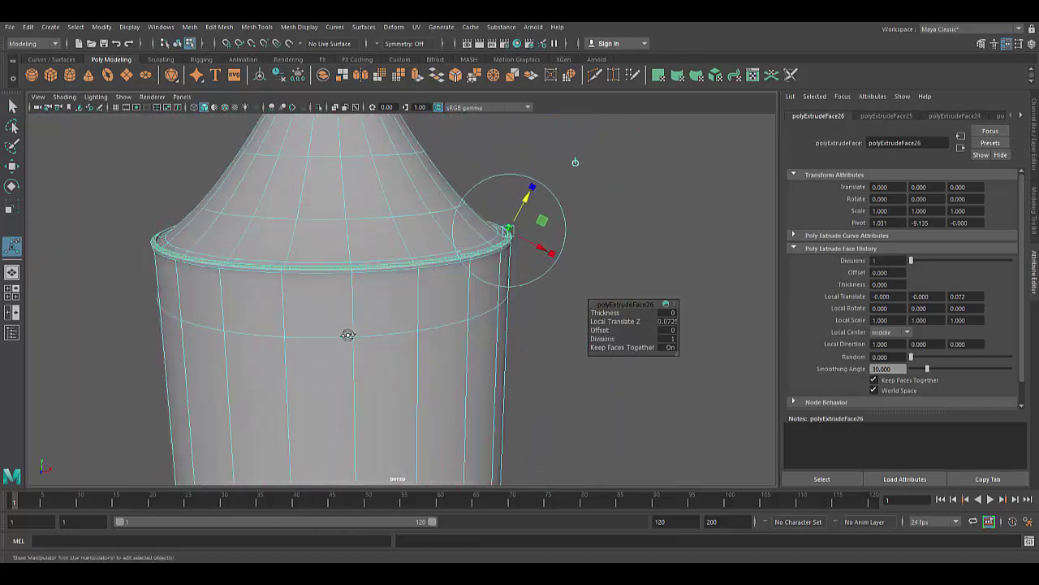
left_click(585, 337)
Extrude the thin neck-top face ring outward about 0.116 into a lip
mouse_move(584, 337)
right_mouse_down("alt")
mouse_move(287, 390)
mouse_move(350, 383)
mouse_move(271, 374)
right_mouse_up("alt")
left_click(349, 383)
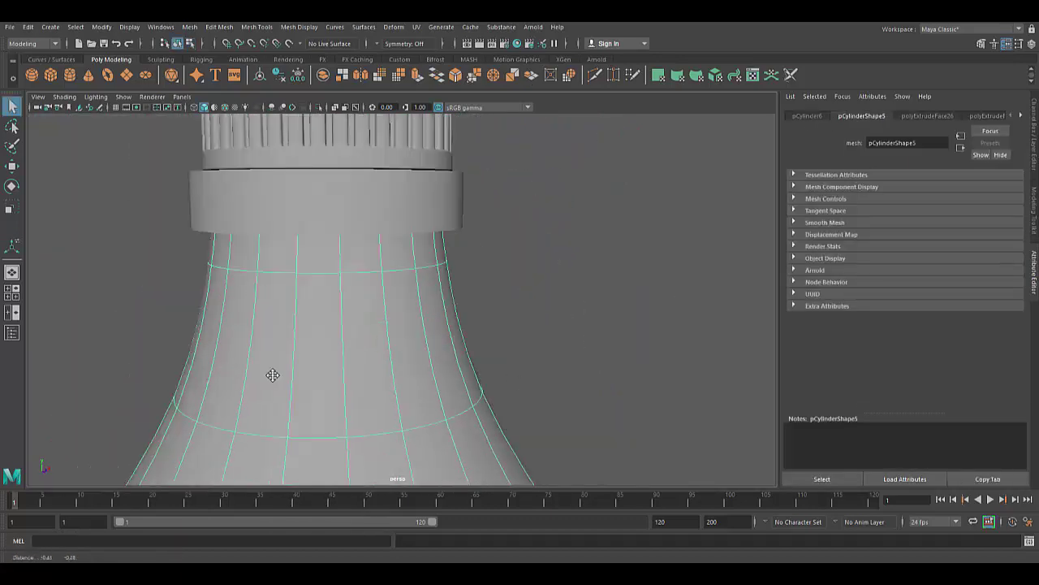
middle_click_drag(271, 374, 452, 352, "alt")
left_click_drag(452, 353, 397, 284, "alt")
key("F11")
double_click(439, 193)
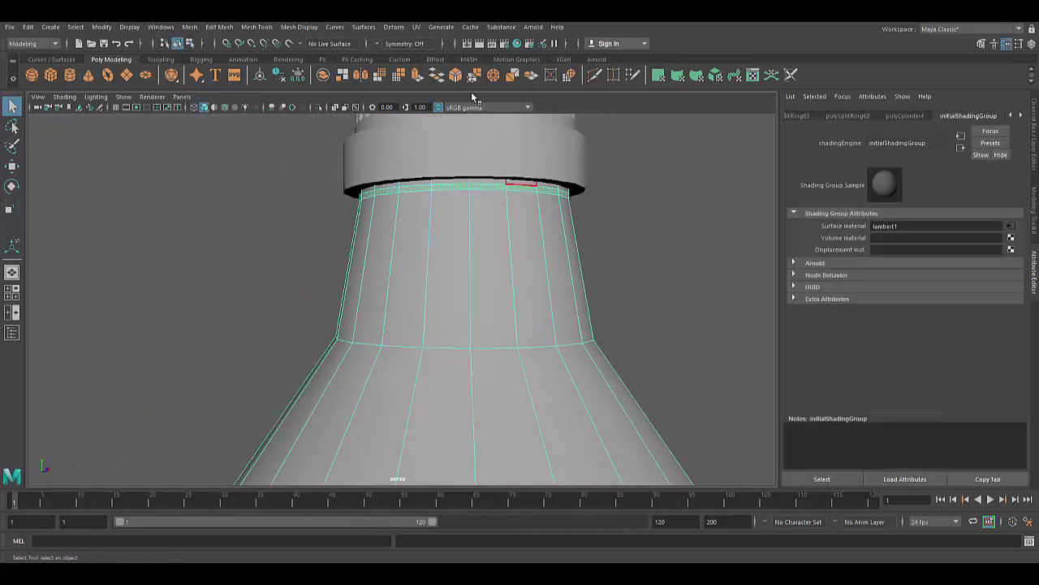
key("ctrl+e")
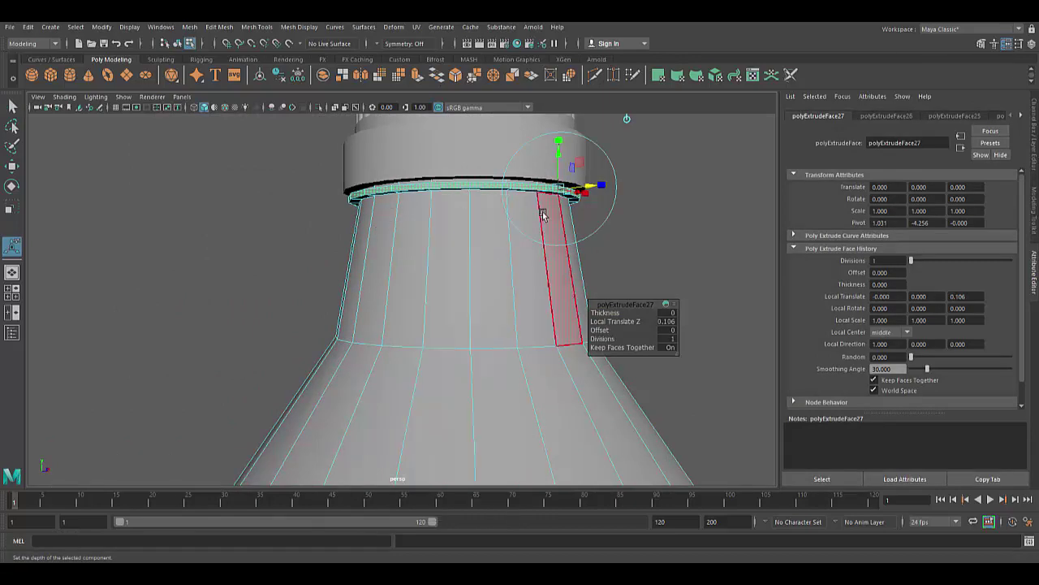
scroll(458, 286, "down", 3)
scroll(401, 281, "up", 5)
right_click_drag(325, 284, 385, 267)
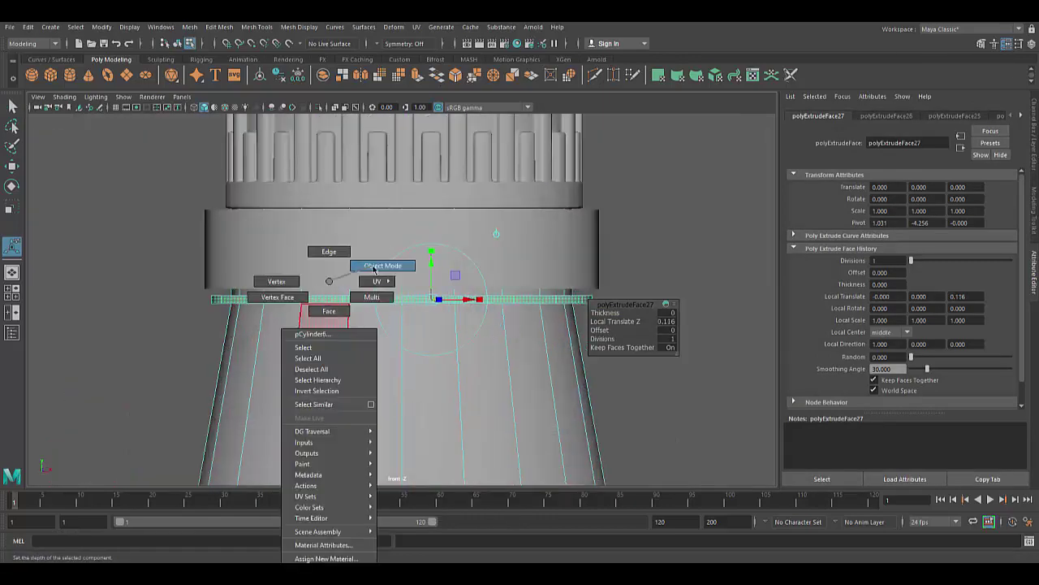
scroll(458, 341, "up", 2)
Select the edge loop near the neck top for moving and inspect the collar
middle_click_drag(505, 278, 487, 325, "alt")
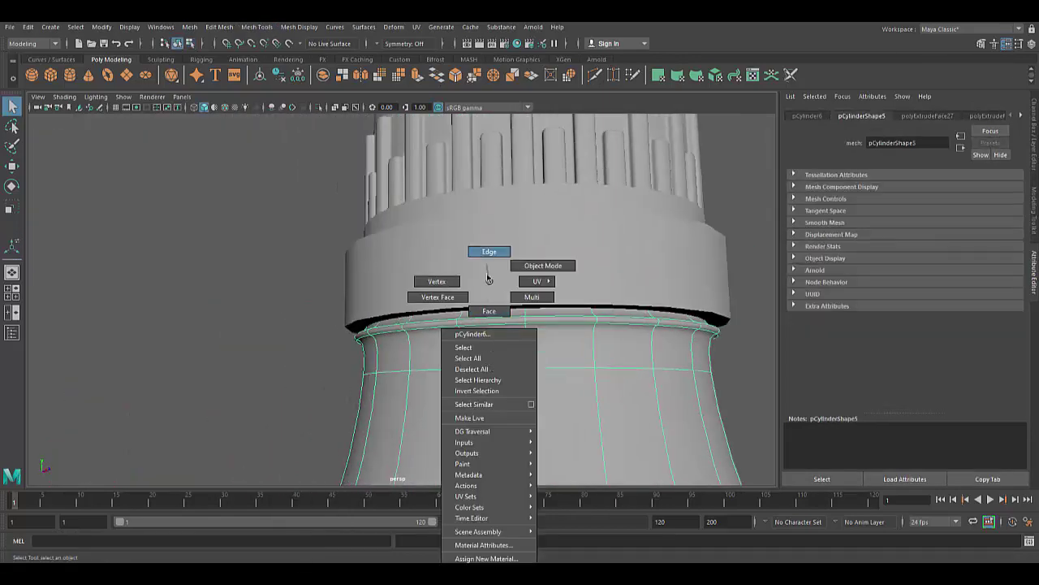
right_click_drag(487, 267, 480, 326)
double_click(479, 327)
key("w")
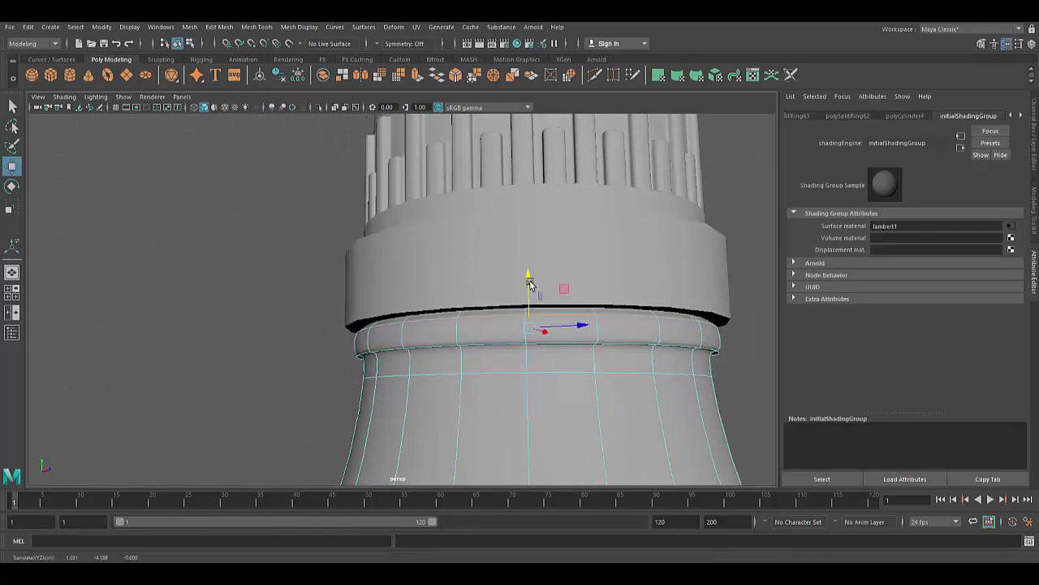
scroll(467, 302, "down", 3)
mouse_move(467, 302)
left_mouse_down("alt")
mouse_move(522, 283)
mouse_move(466, 413)
mouse_move(531, 274)
left_mouse_up("alt")
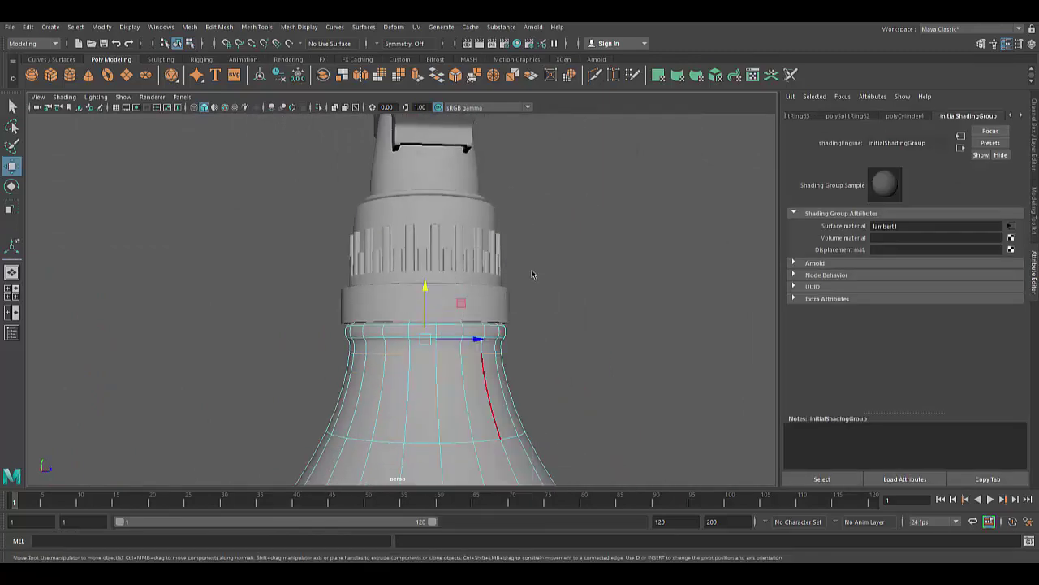
left_click_drag(496, 409, 496, 394, "alt")
scroll(510, 306, "up", 2)
Extrude the collar's lower band faces with thickness -0.2
left_click(511, 307)
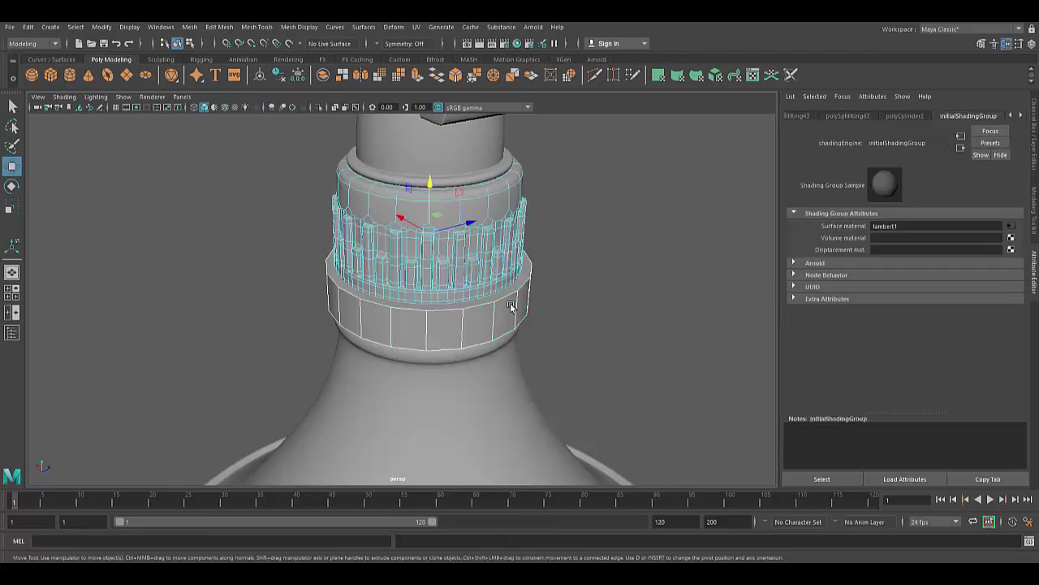
double_click(506, 316)
key("ctrl+e")
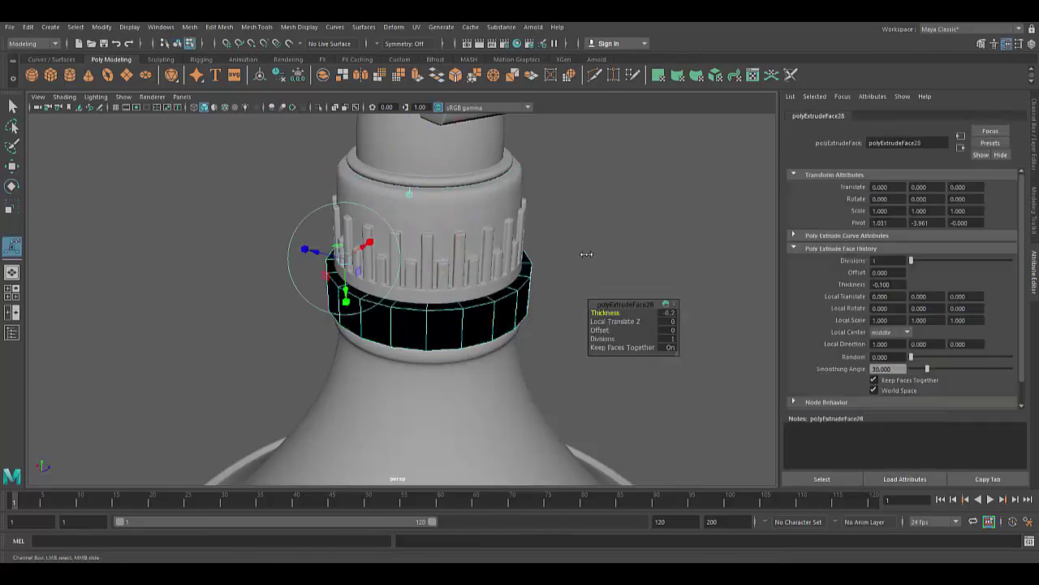
middle_click_drag(580, 227, 586, 254)
Undo a misplaced edge loop on the collar band and preview it smoothed
left_click(301, 27)
left_click(314, 121)
scroll(552, 336, "up", 3)
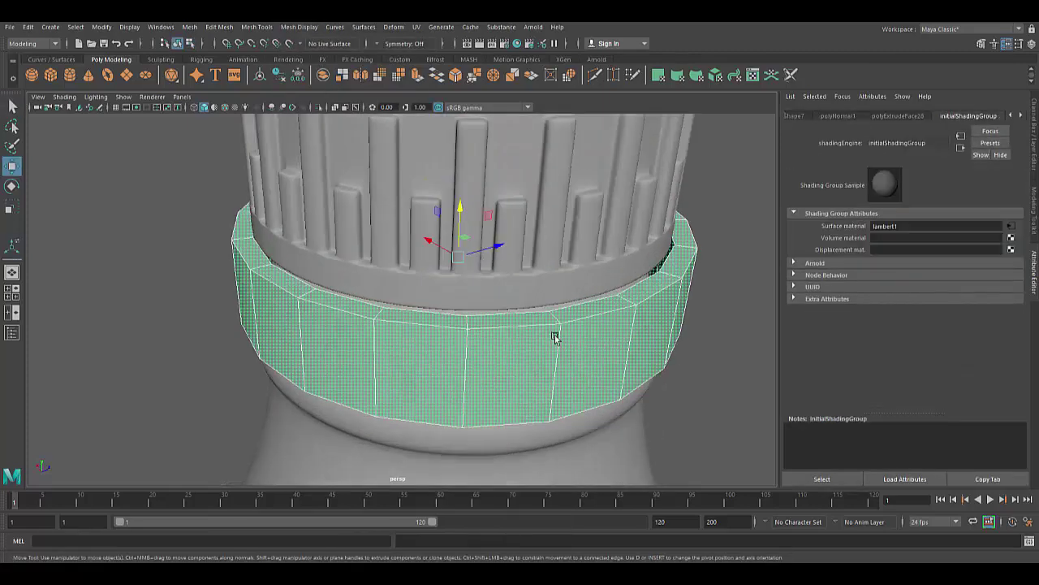
left_click(290, 26)
left_click(280, 87)
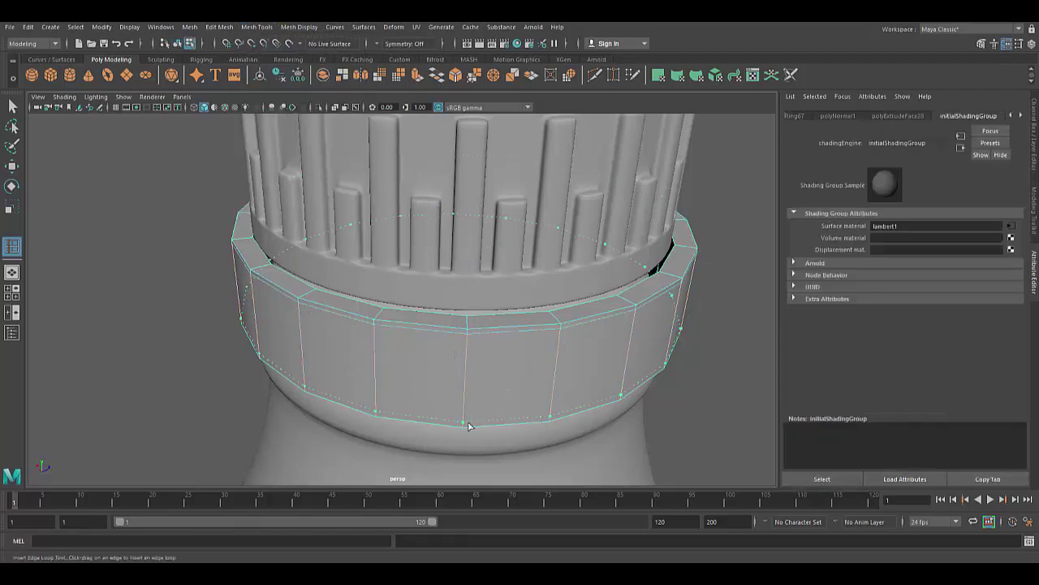
left_click(538, 409)
key("ctrl+z")
key("1")
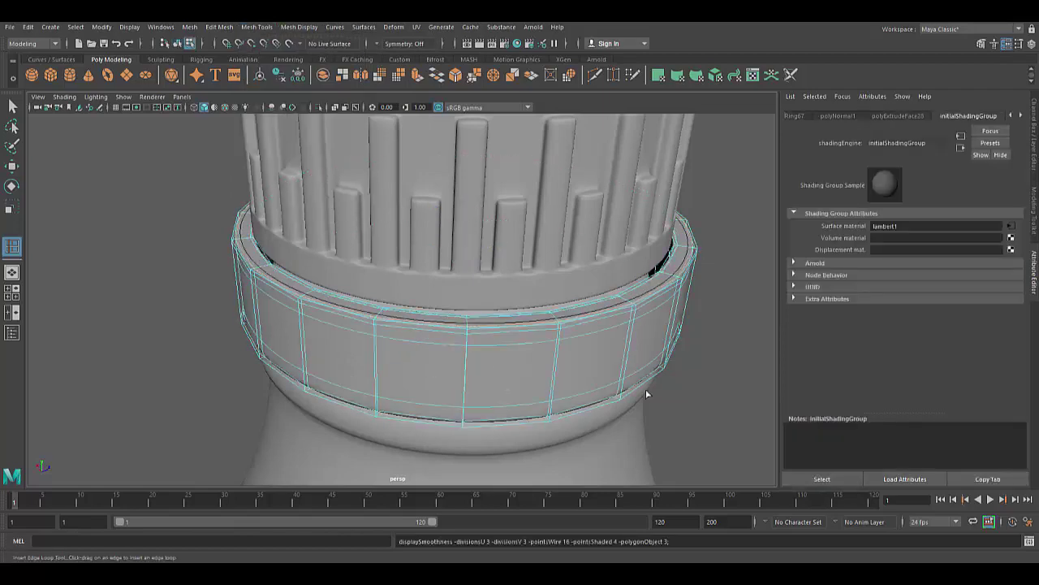
Add a support edge loop near the collar band's lower edge
left_click_drag(645, 389, 582, 434, "alt")
scroll(523, 246, "up", 3)
left_click(510, 256)
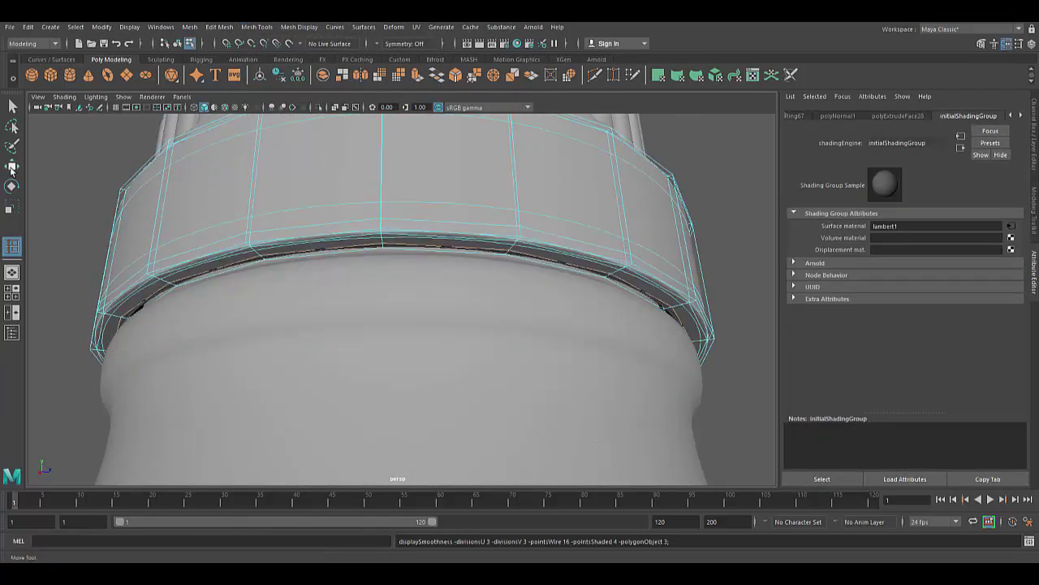
key("w")
scroll(446, 308, "down", 5)
mouse_move(446, 308)
left_mouse_down("alt")
mouse_move(333, 375)
mouse_move(436, 293)
left_mouse_up("alt")
left_click(435, 292)
key("r")
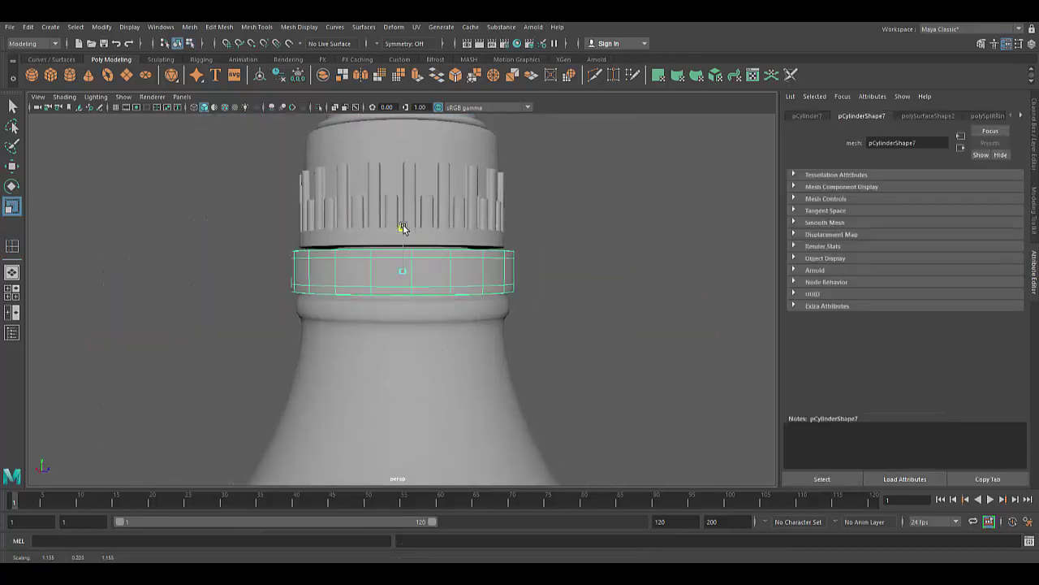
key("w")
Isolate the bottle body, inset its top cap, and sink it about 0.752 into the neck
left_click(364, 348)
scroll(365, 353, "up", 2)
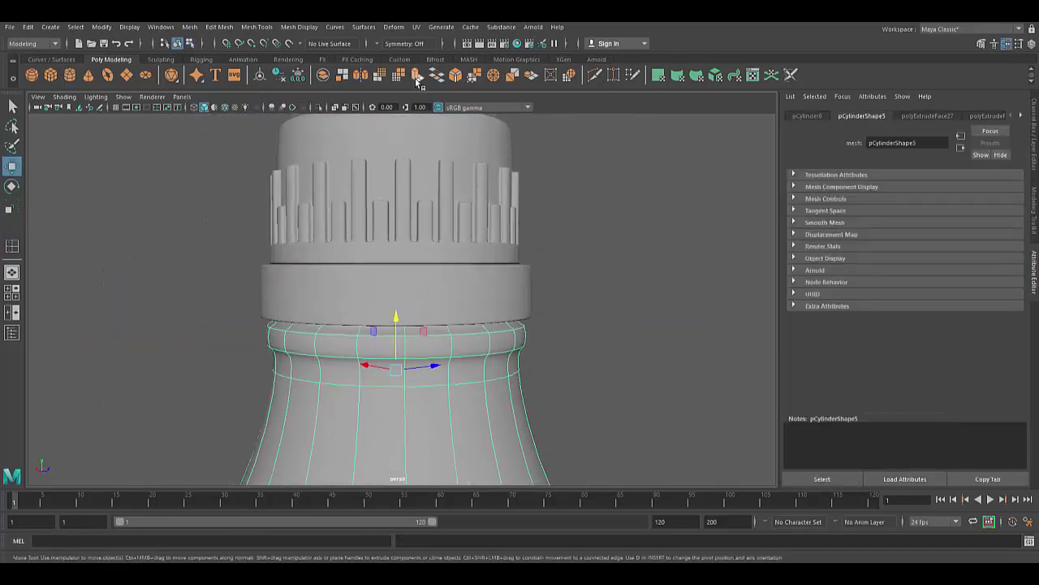
key("ctrl+1")
left_click_drag(369, 224, 431, 338, "alt")
left_click(434, 239)
key("ctrl+e")
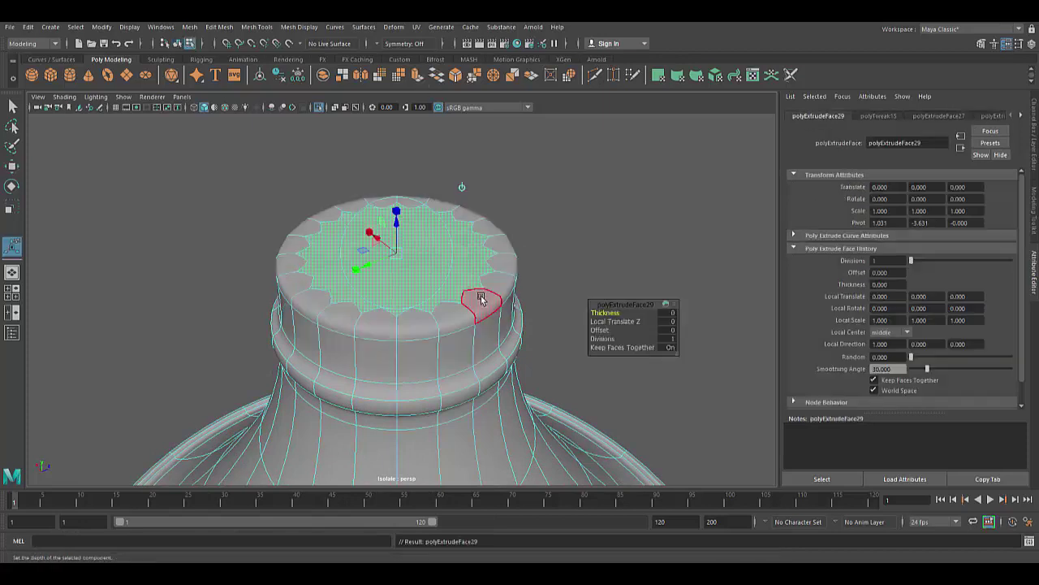
left_click_drag(433, 238, 372, 250, "alt")
left_click_drag(396, 214, 399, 353)
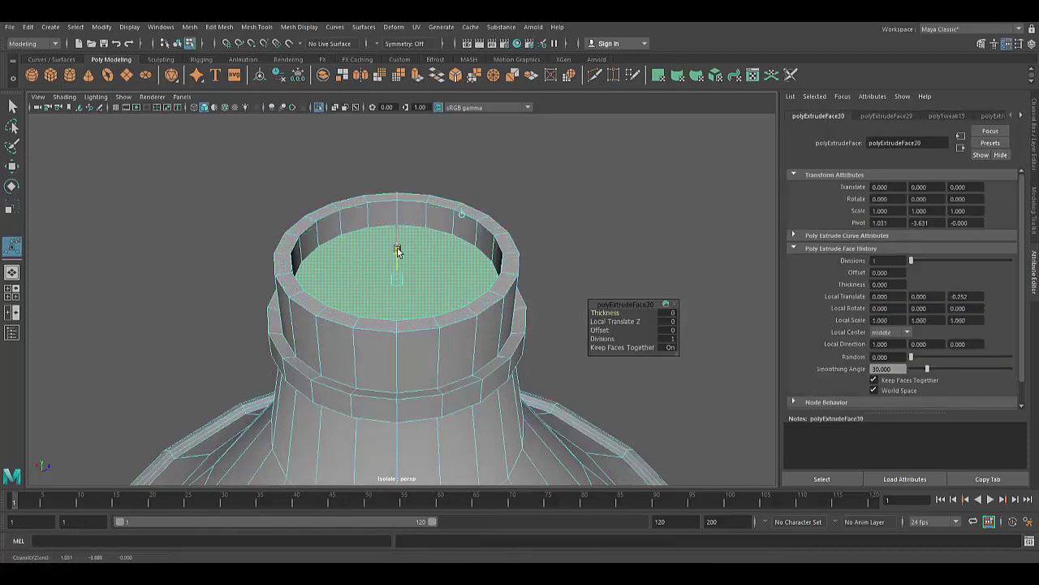
right_click_drag(406, 280, 466, 239)
left_click(276, 29)
left_click(268, 103)
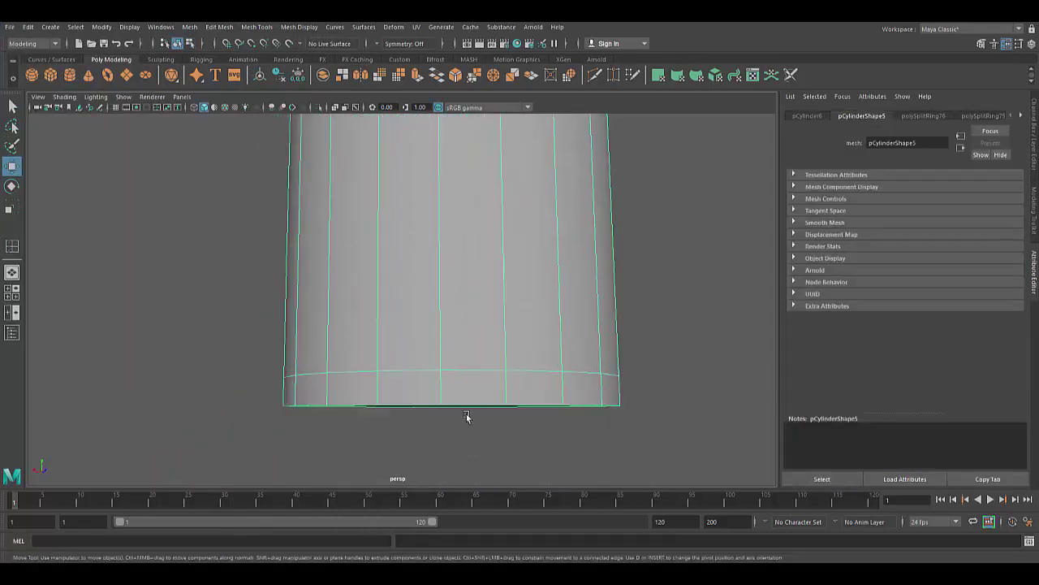
Extrude and scale the bottom faces, then undo the attempt
left_click_drag(460, 393, 515, 434, "alt")
left_click(357, 398, "shift")
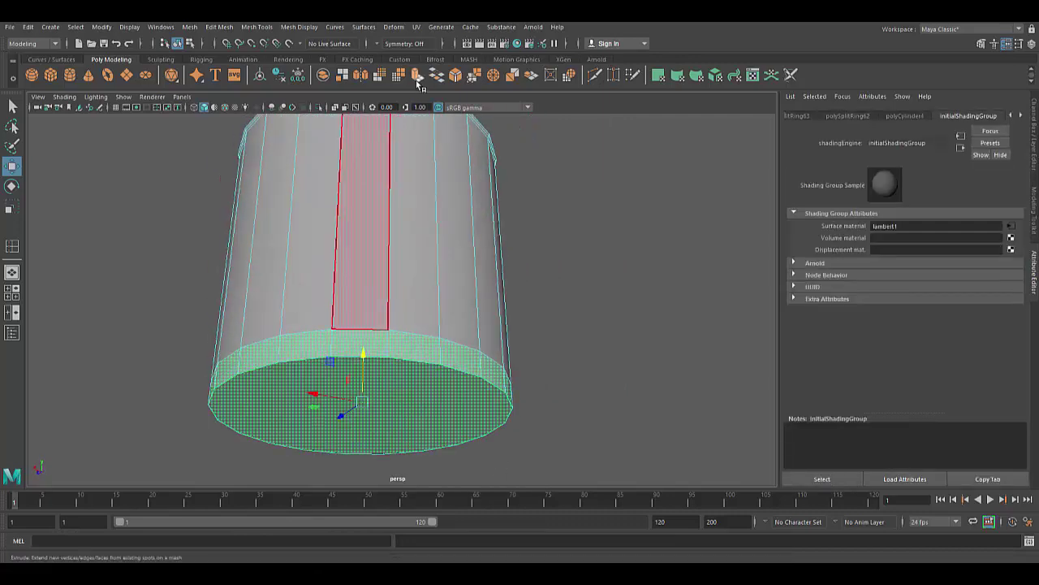
key("ctrl+e")
left_click_drag(389, 396, 405, 446, "alt")
key("r")
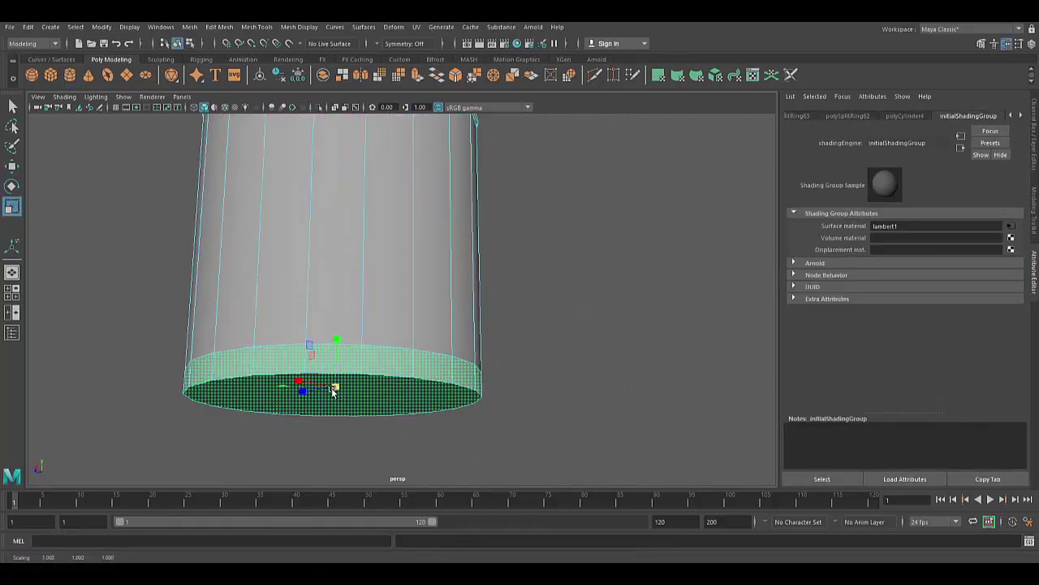
key("F8")
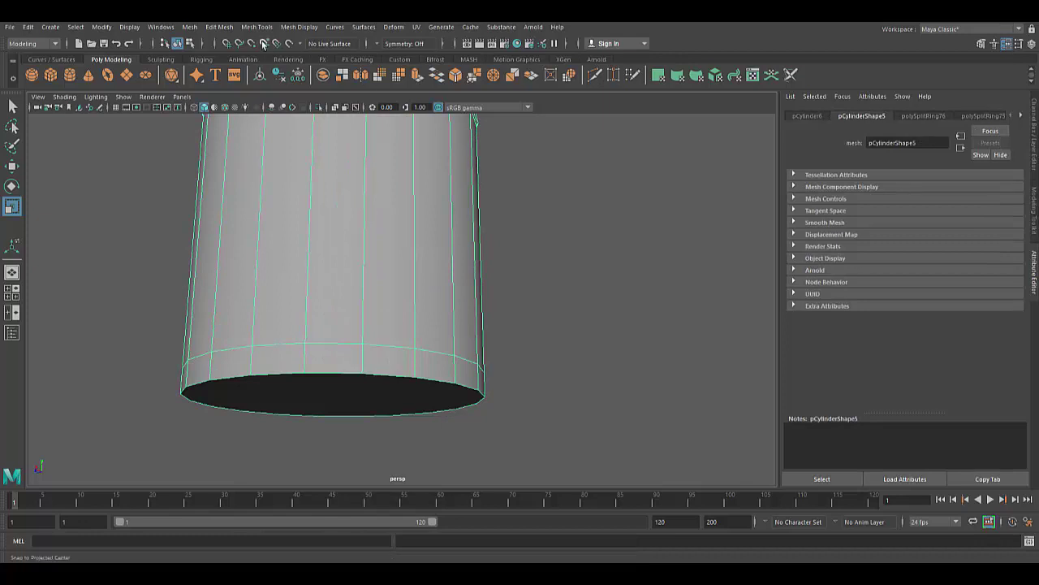
Select the bottom face ring and cap, then insert an edge loop near the base
left_click(257, 27)
left_click(280, 142)
key("r")
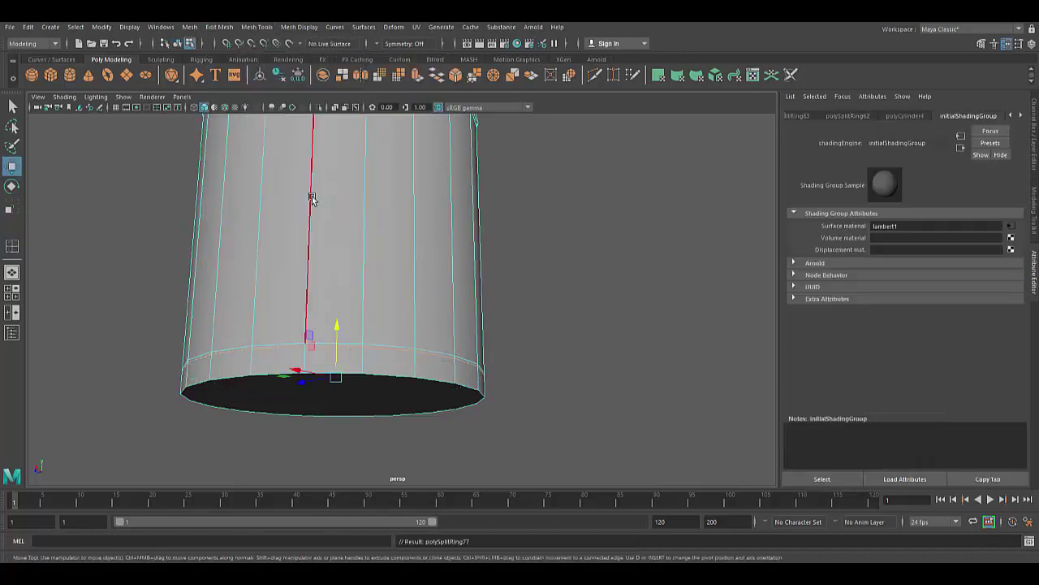
double_click(336, 359)
left_click(380, 394, "shift")
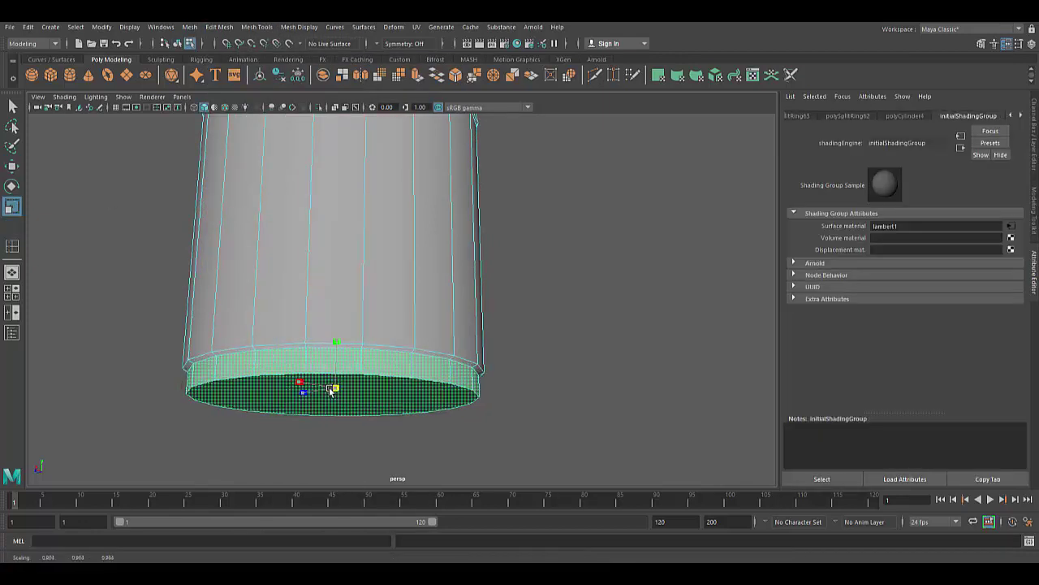
left_click(219, 27)
left_click(280, 142)
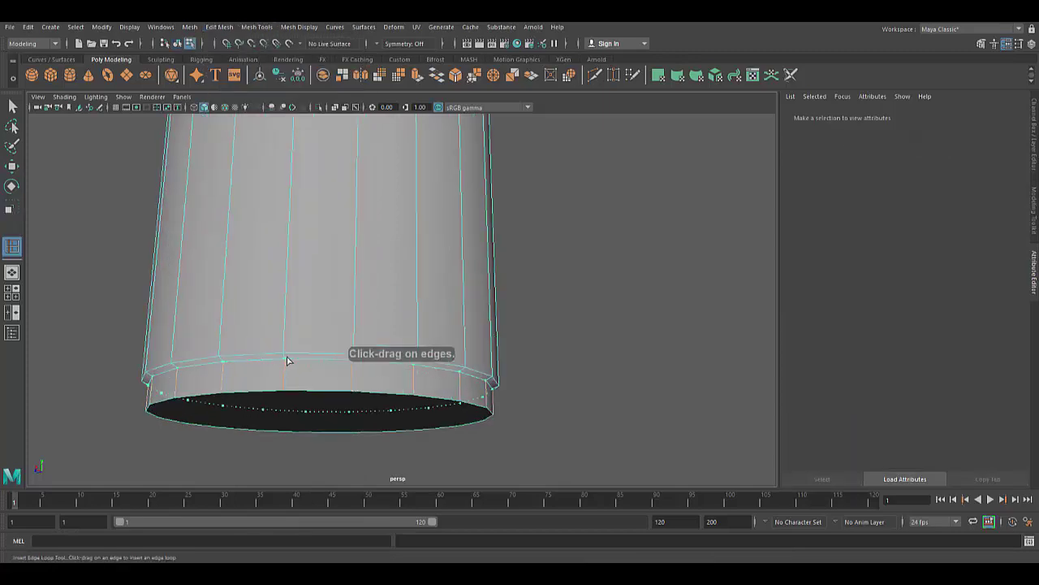
left_click(286, 363)
Select the inner bottom cap faces and extrude them into an inset
mouse_move(392, 425)
left_mouse_down("alt")
mouse_move(427, 447)
mouse_move(371, 329)
left_mouse_up("alt")
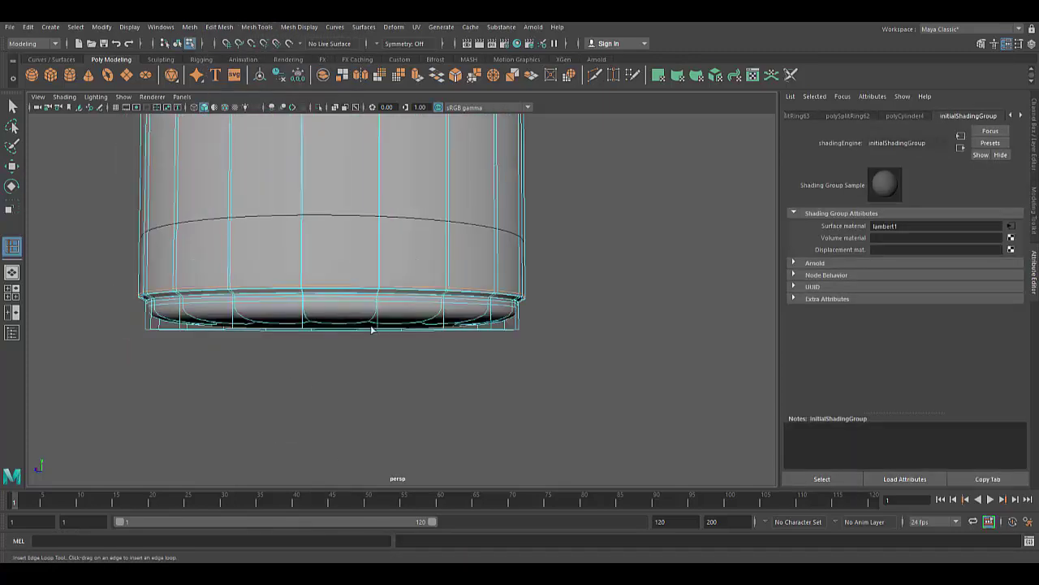
mouse_move(446, 327)
left_mouse_down("alt")
mouse_move(297, 357)
mouse_move(368, 343)
left_mouse_up("alt")
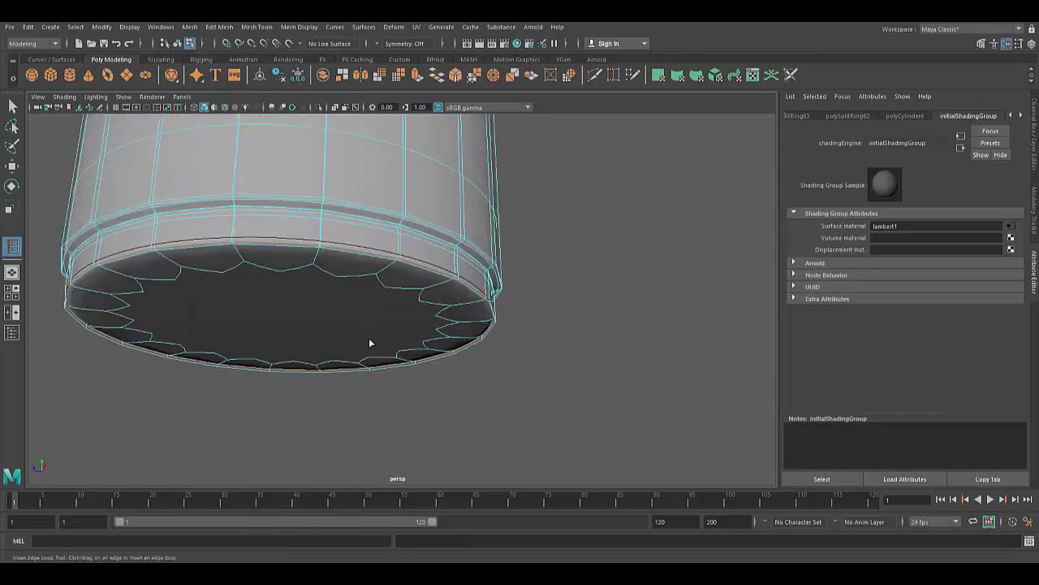
left_click(12, 166)
left_click_drag(293, 244, 318, 269, "alt")
key("ctrl+z")
key("ctrl+e")
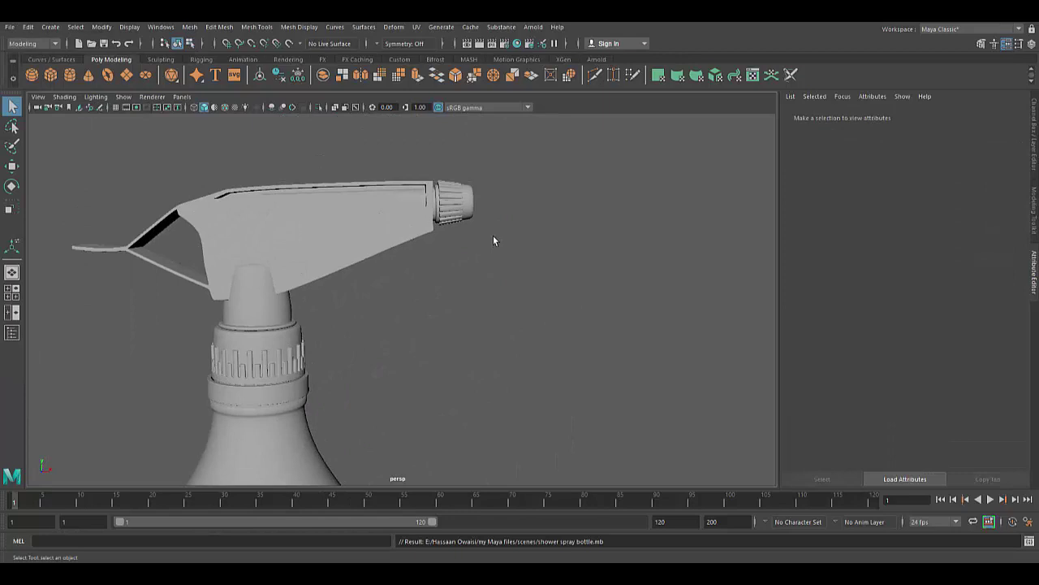
Select the small cube pCube2 beside the nozzle and view it from the front
left_click(325, 302)
left_click_drag(324, 301, 579, 352, "alt")
left_click(580, 352)
scroll(454, 395, "down", 3)
mouse_move(454, 395)
left_mouse_down("alt")
mouse_move(298, 379)
mouse_move(227, 389)
left_mouse_up("alt")
scroll(445, 326, "up", 3)
left_click(360, 281)
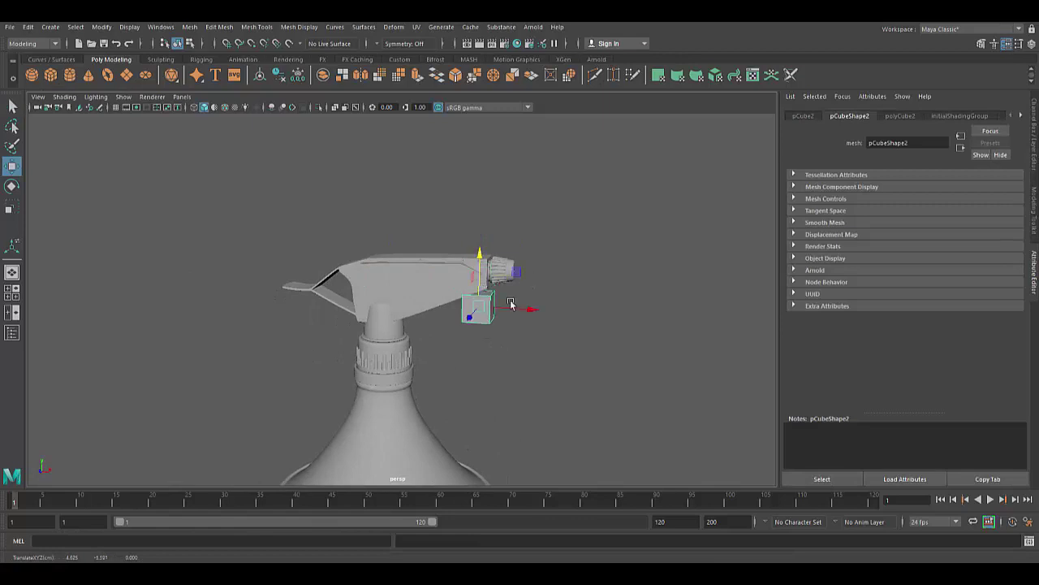
left_click_drag(510, 303, 580, 314, "alt+shift")
scroll(580, 314, "up", 3)
scroll(455, 401, "up", 3)
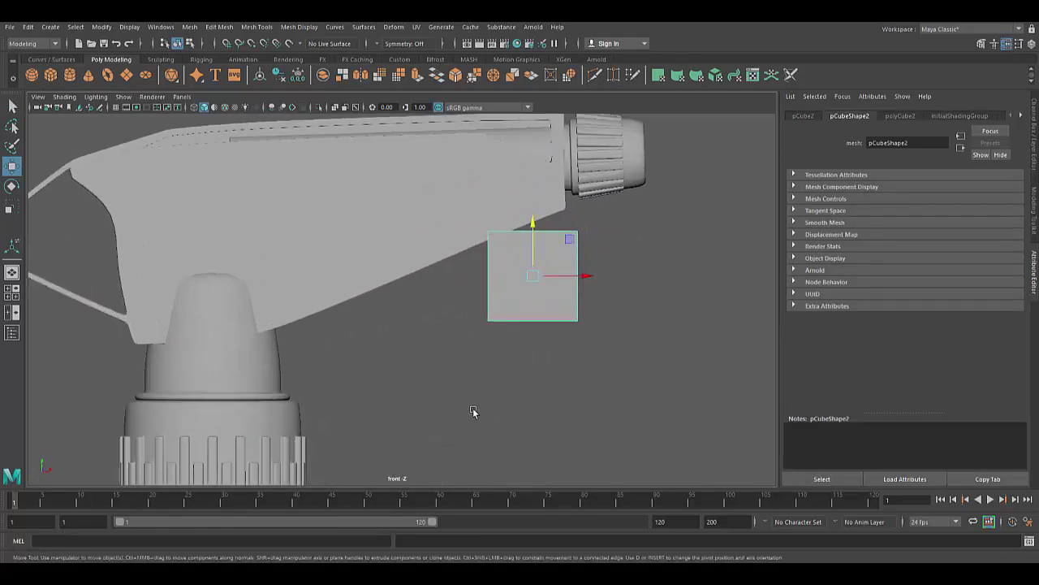
Scale the cube into a tall slab and move its corner vertices to widen the bottom
key("r")
scroll(579, 398, "down", 3)
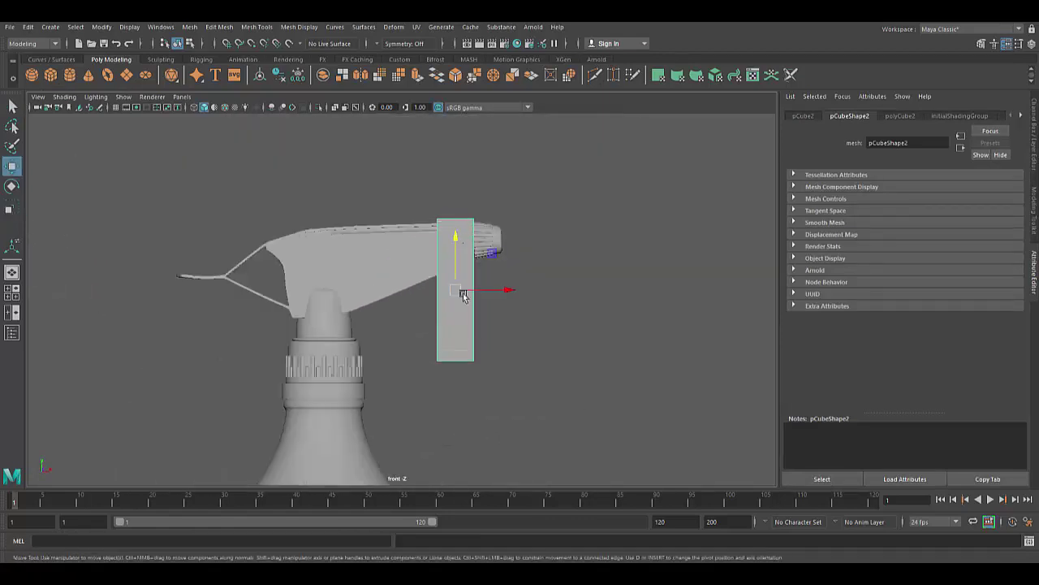
left_click_drag(462, 295, 472, 341)
scroll(374, 341, "up", 1)
scroll(374, 341, "up", 1)
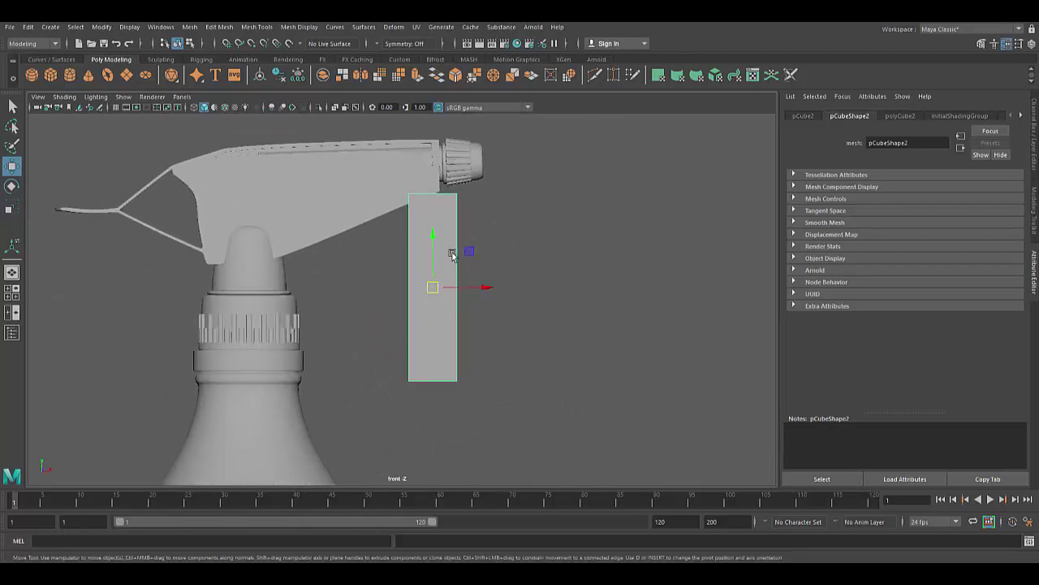
left_click(457, 198)
left_click_drag(457, 200, 442, 205)
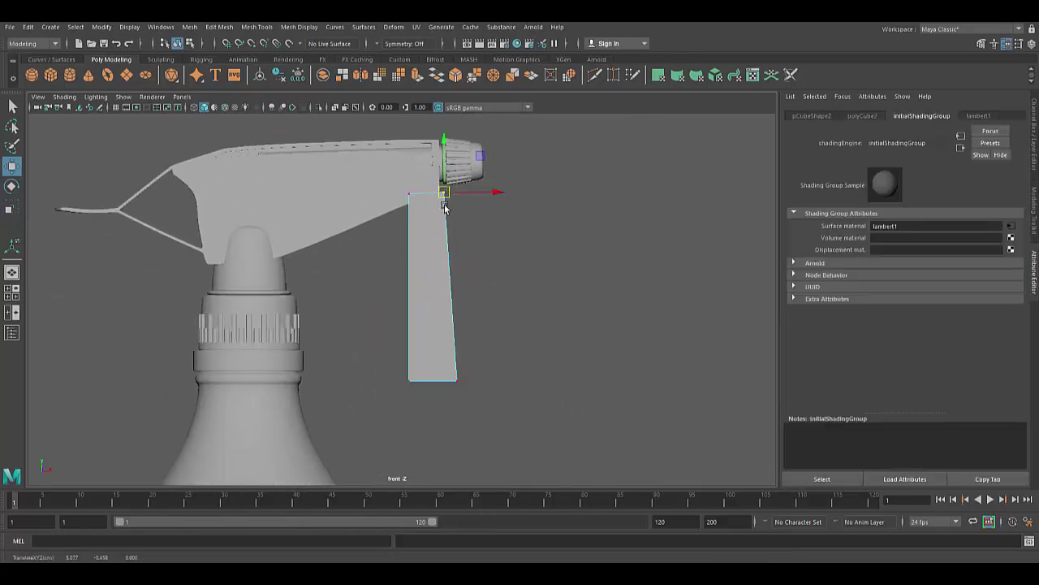
left_click_drag(462, 381, 492, 378)
left_click(257, 27)
Insert an edge loop across the trigger block and adjust a vertex on its right edge
left_click(280, 83)
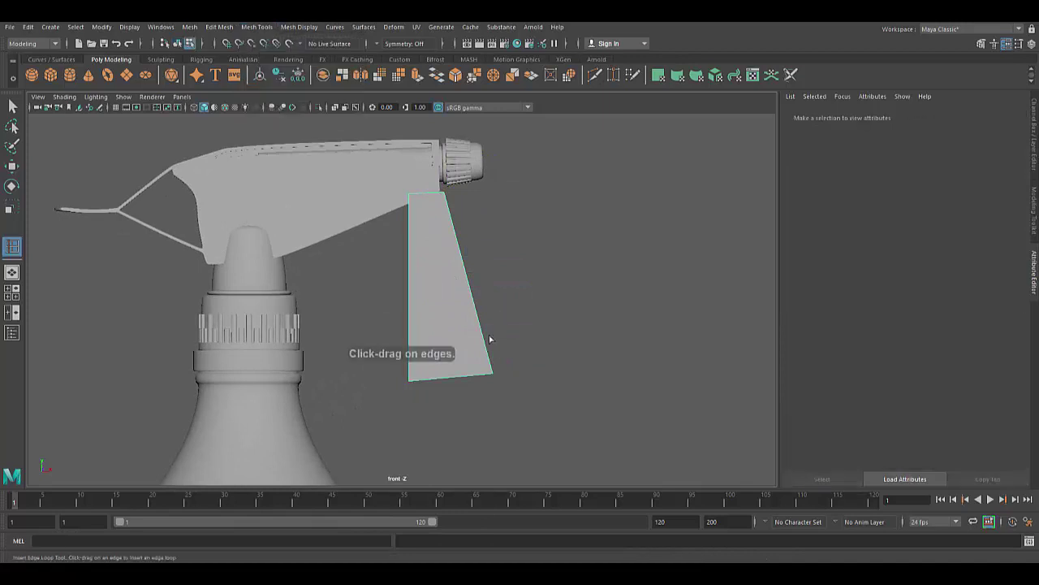
left_click(477, 319)
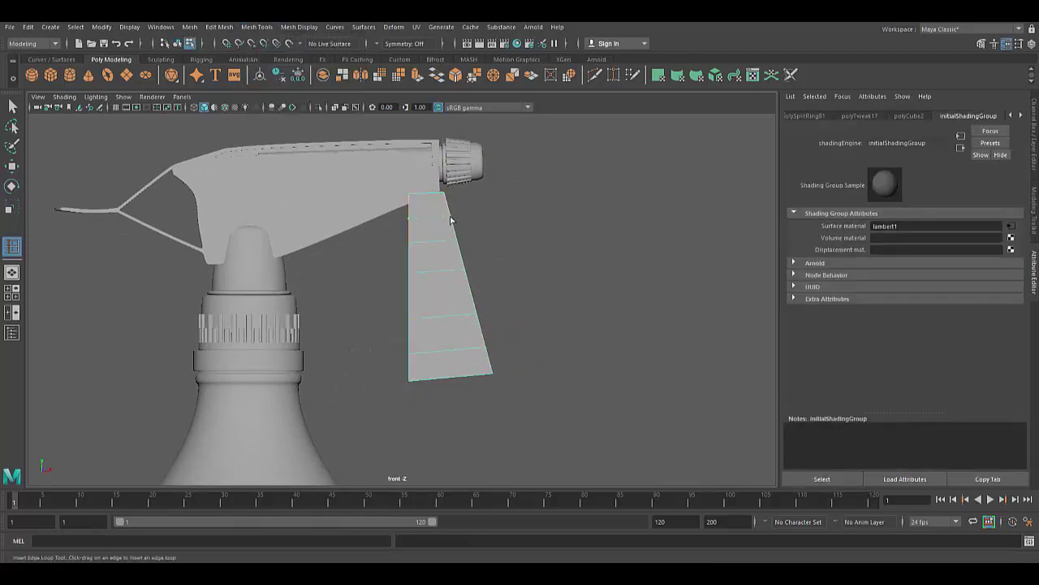
left_click(480, 329)
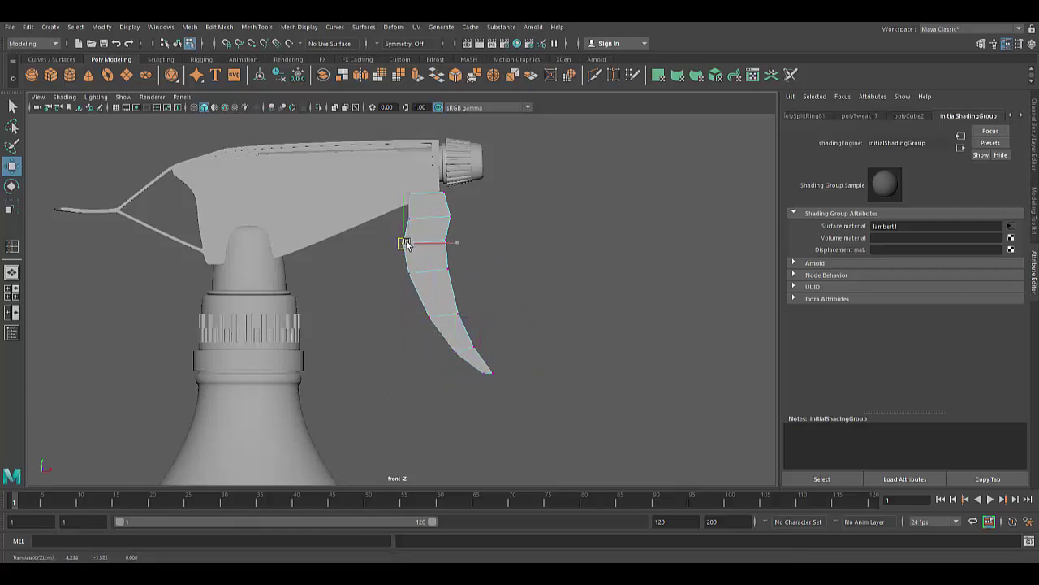
scroll(408, 314, "up", 5)
scroll(430, 329, "up", 3)
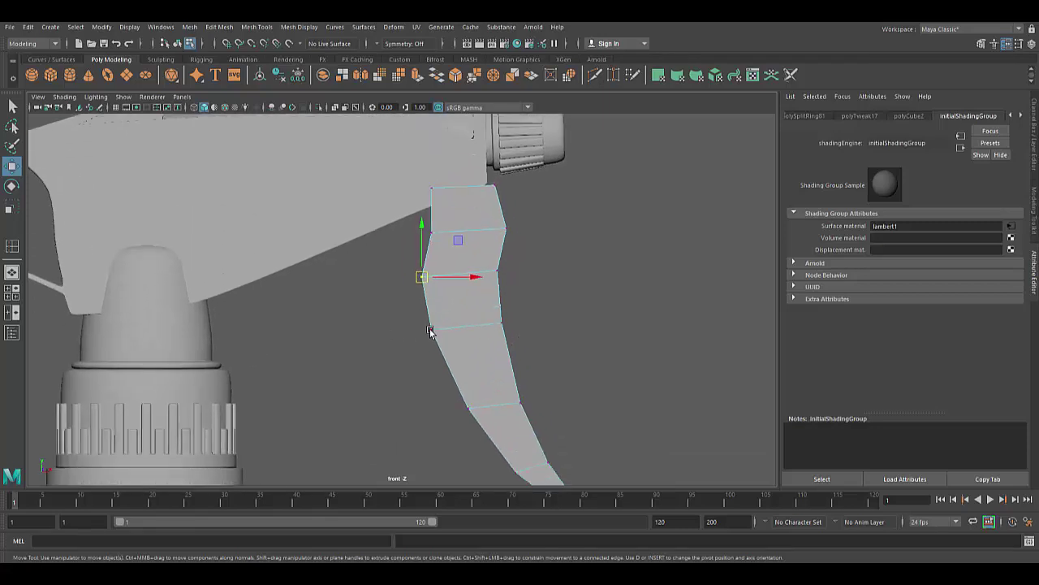
right_click_drag(455, 280, 479, 264)
Add two more edge loops across the trigger, one near its top, and move them to curve it
left_click(256, 27)
left_click(281, 108)
left_click(434, 316)
key("w")
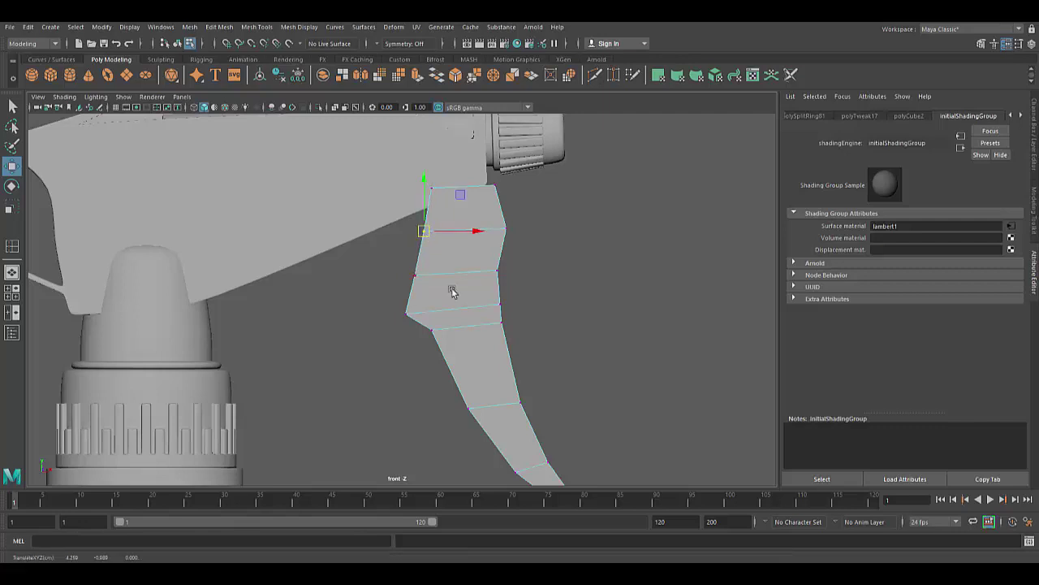
left_click(257, 27)
left_click(281, 95)
left_click(257, 27)
left_click(281, 108)
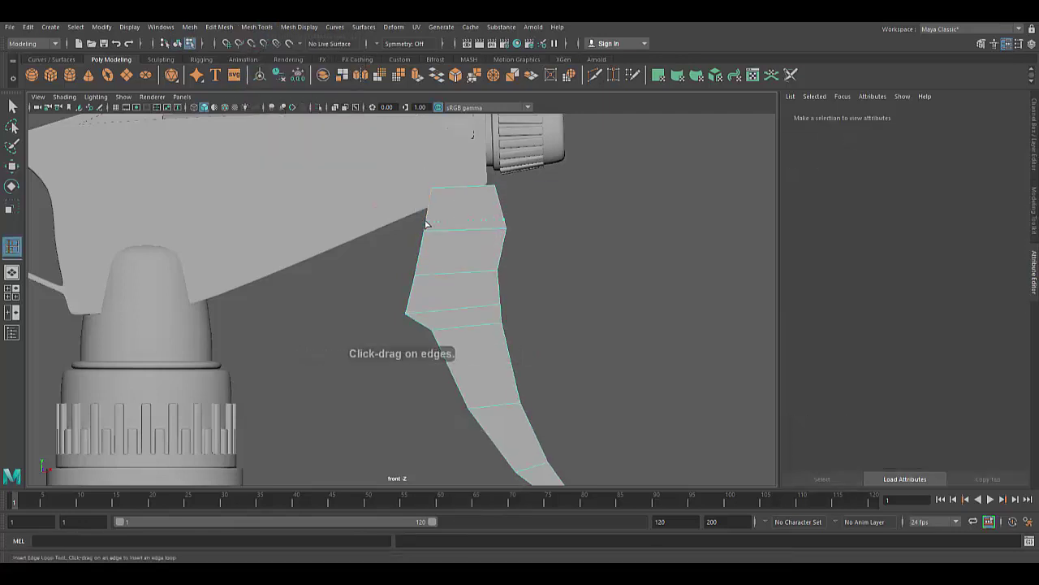
left_click(425, 221)
key("w")
Switch to face mode and select the faces along the trigger's side
right_click(452, 223)
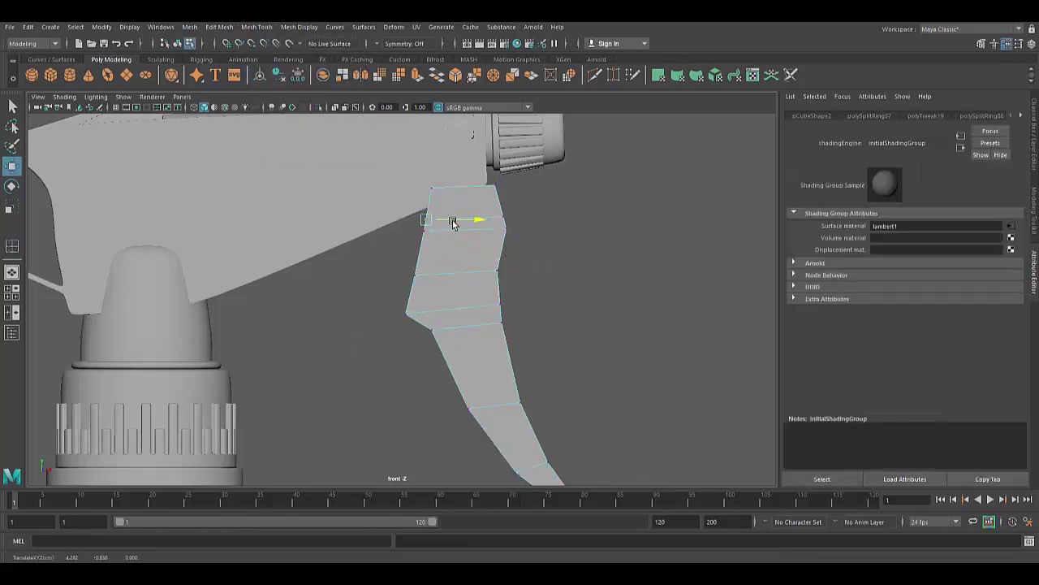
scroll(527, 413, "down", 5)
scroll(475, 436, "down", 2)
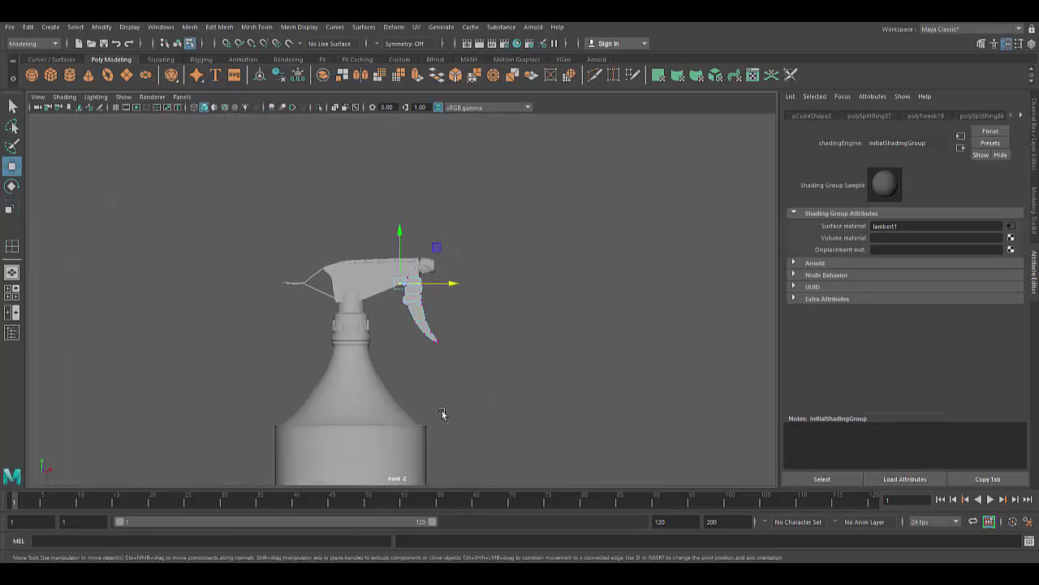
scroll(442, 414, "up", 3)
scroll(494, 241, "up", 3)
left_click_drag(455, 256, 452, 225)
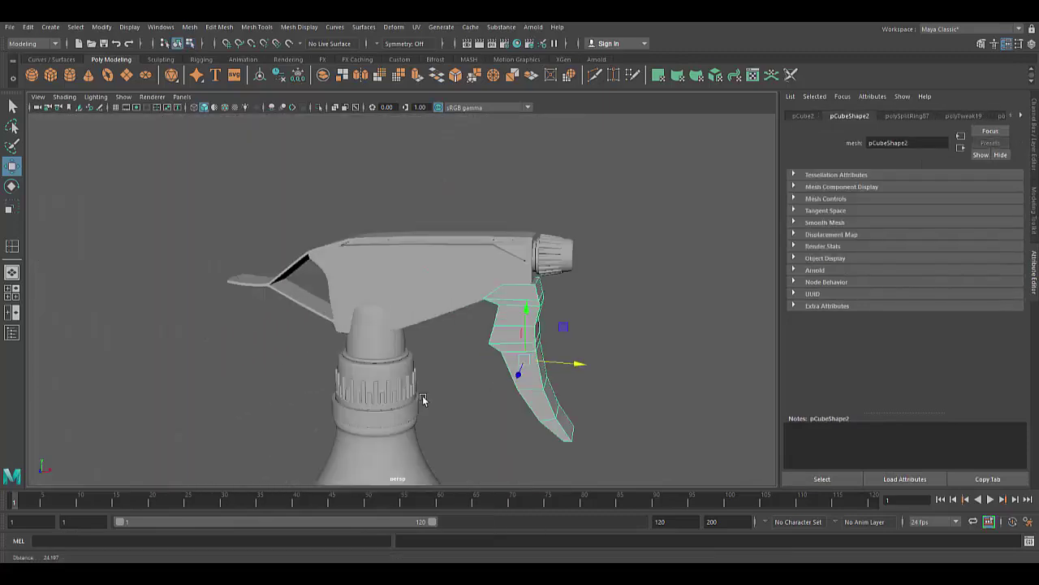
scroll(422, 398, "up", 5)
right_click_drag(563, 190, 566, 213)
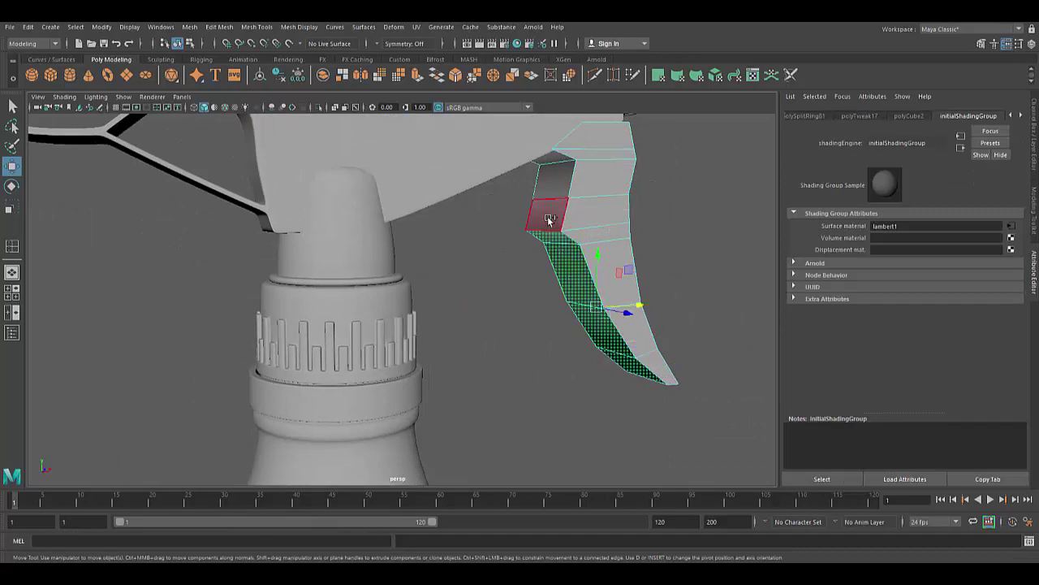
scroll(498, 417, "up", 3)
scroll(491, 405, "up", 2)
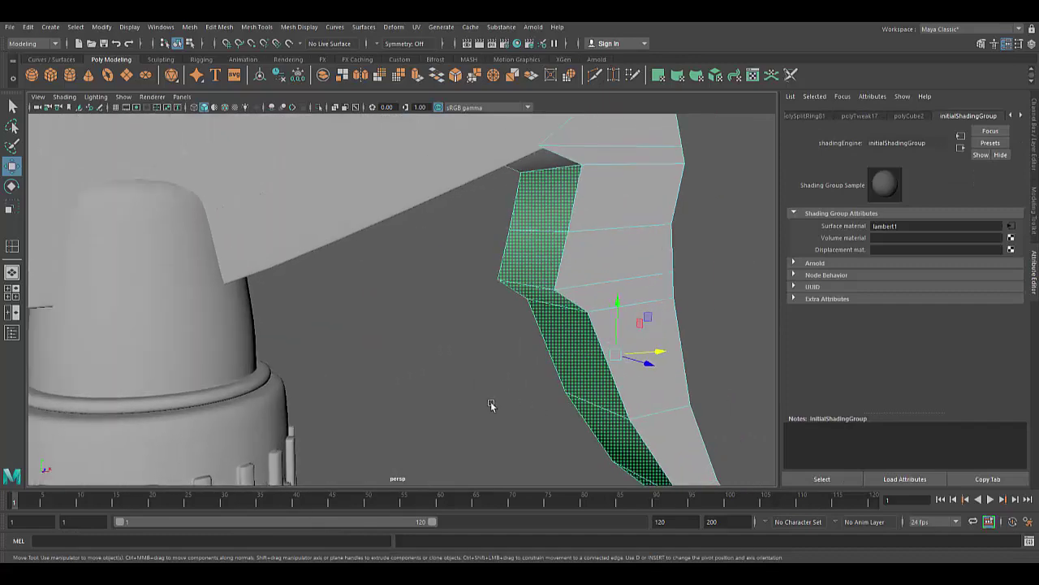
scroll(533, 169, "down", 5)
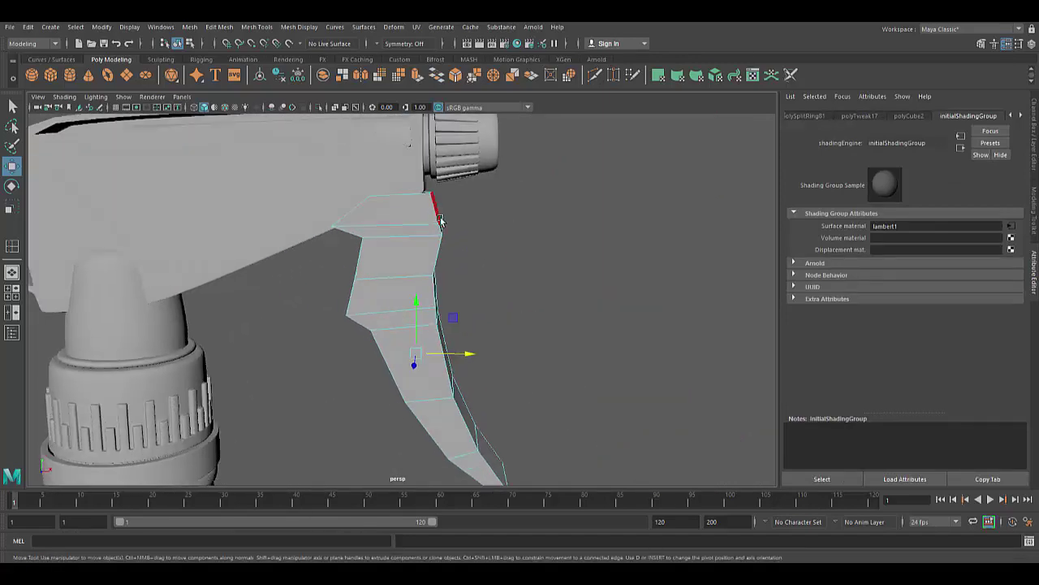
left_click(546, 311)
right_click(416, 266)
Extrude the selected trigger faces with thickness -0.2 and reverse the trigger's normals
key("ctrl+e")
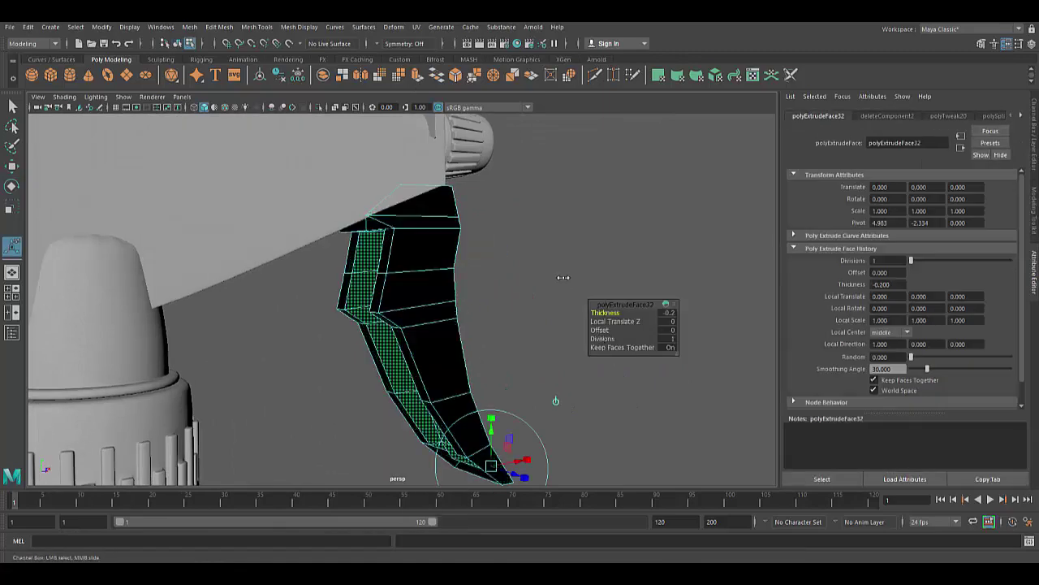
mouse_move(560, 276)
left_mouse_down("alt")
mouse_move(488, 325)
mouse_move(386, 281)
left_mouse_up("alt")
right_click(387, 281)
left_click(439, 266)
left_click(298, 27)
left_click(308, 74)
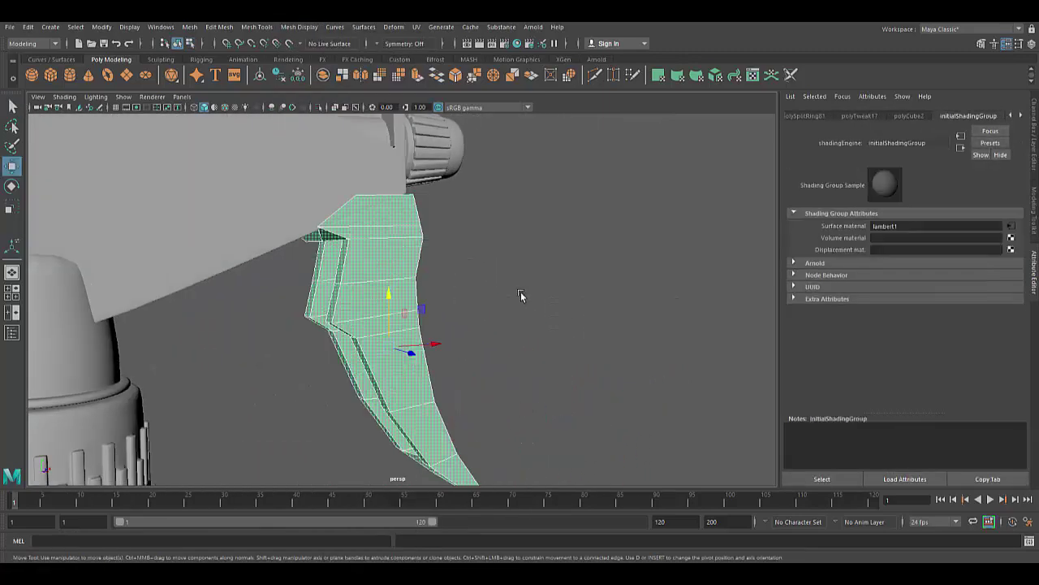
Reselect the trigger and pick a small face at its top corner
left_click(521, 292)
scroll(521, 291, "down", 3)
left_click(9, 27)
left_click(35, 70)
left_click(396, 309)
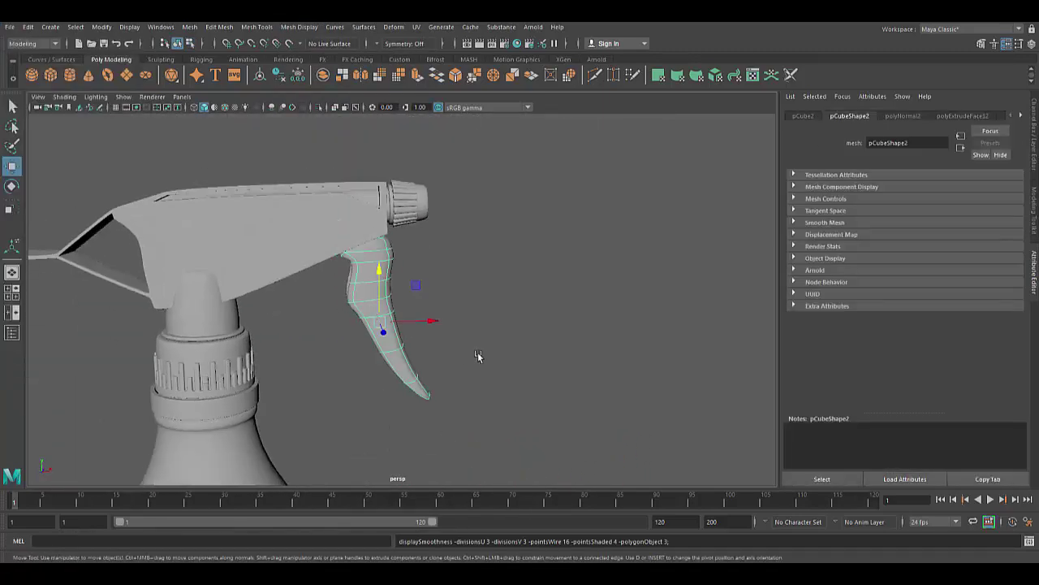
scroll(478, 355, "up", 3)
left_click_drag(292, 379, 346, 256, "alt")
left_click(347, 257)
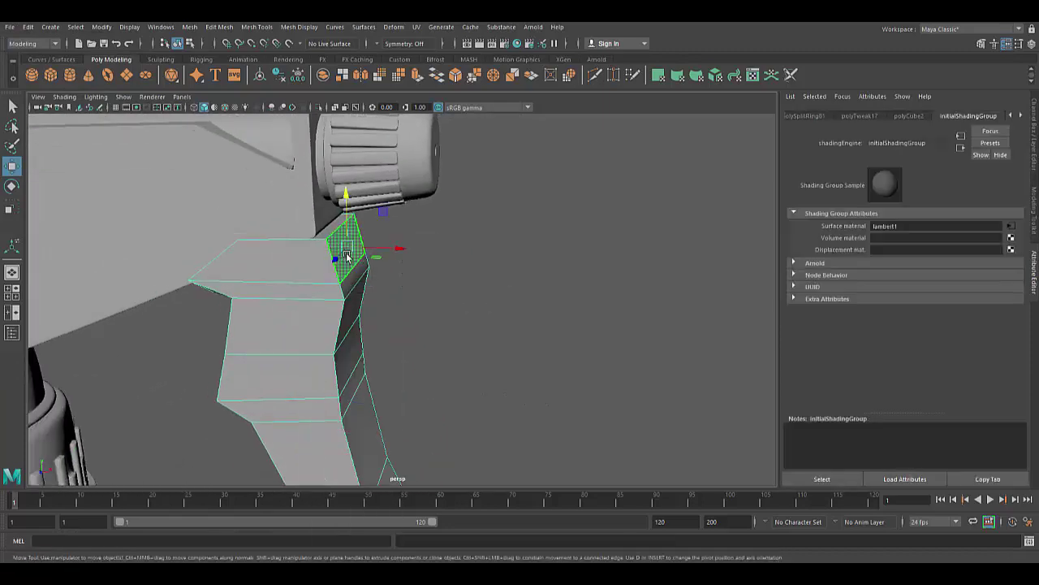
Extrude the top face outward toward the nozzle by a local Z of about 0.196
scroll(246, 279, "down", 5)
scroll(189, 332, "up", 3)
scroll(319, 289, "up", 2)
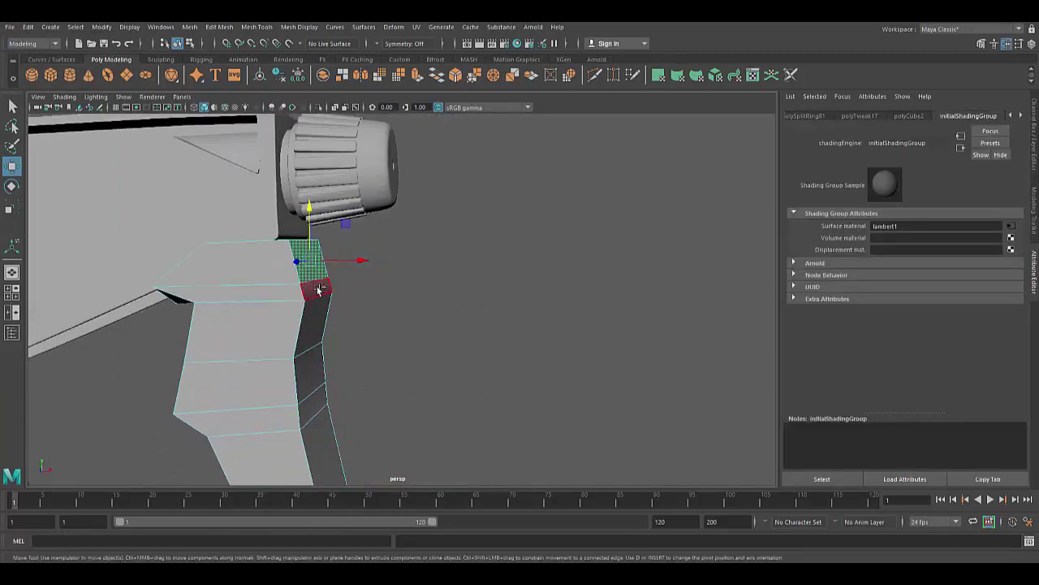
left_click(415, 75)
left_click_drag(349, 273, 365, 276)
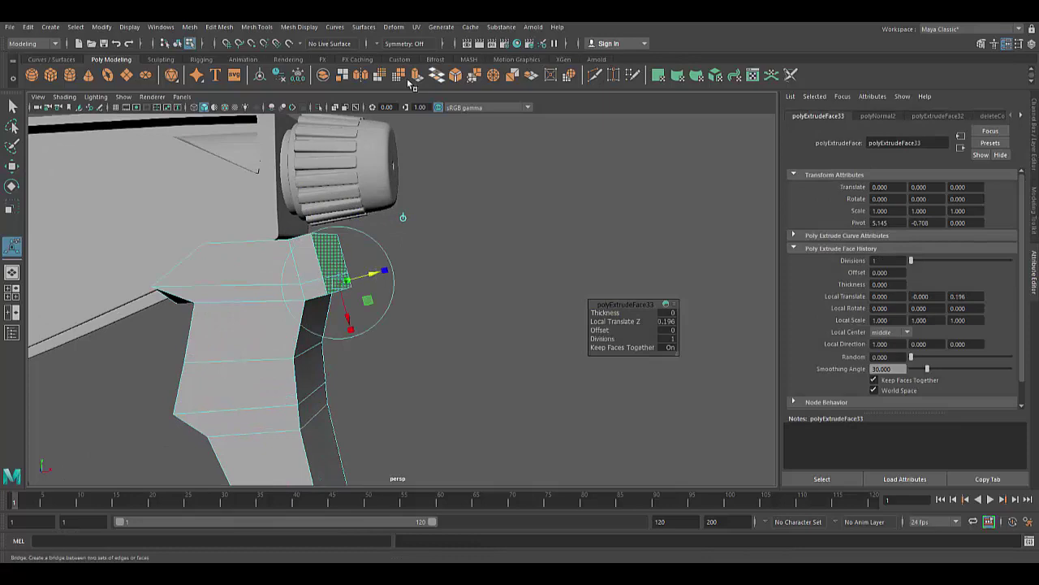
Try a bevel on the extruded top block and preview it smoothed
left_click(436, 75)
scroll(423, 341, "down", 3)
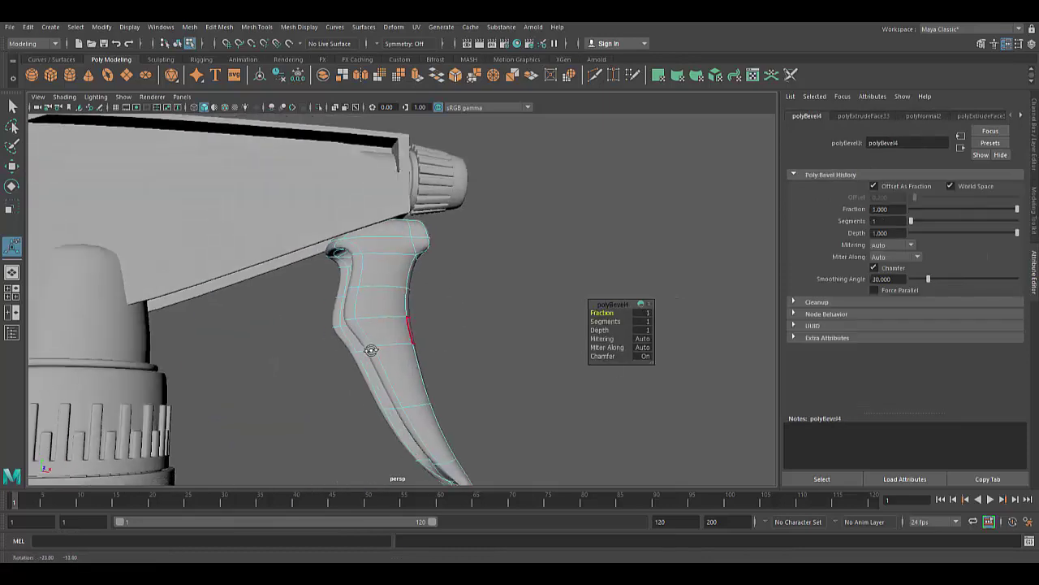
mouse_move(414, 341)
left_mouse_down("alt")
mouse_move(260, 373)
mouse_move(324, 382)
left_mouse_up("alt")
scroll(325, 382, "up", 3)
key("ctrl+z")
key("ctrl+z")
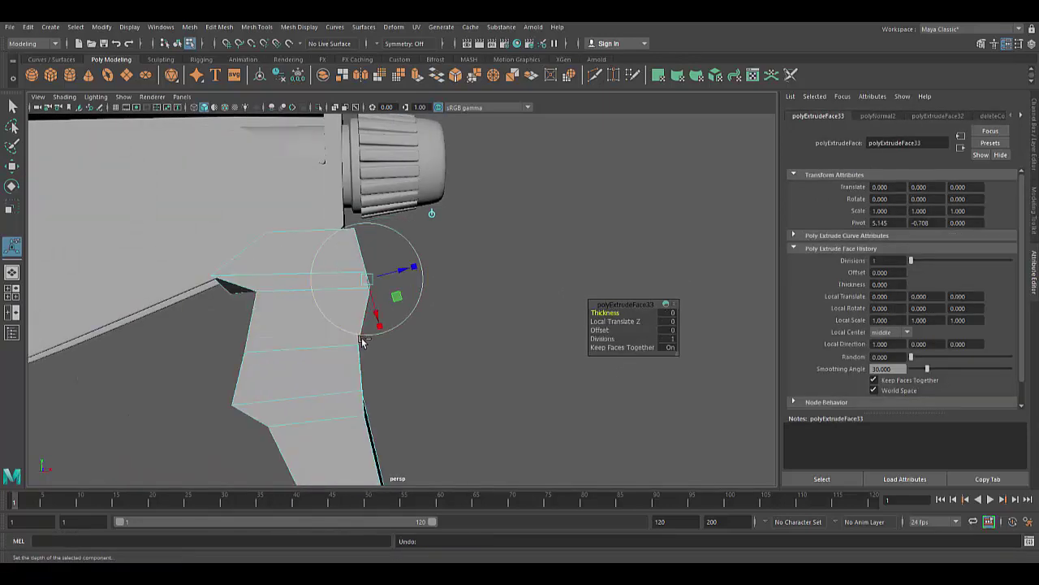
left_click_drag(354, 337, 322, 264, "alt")
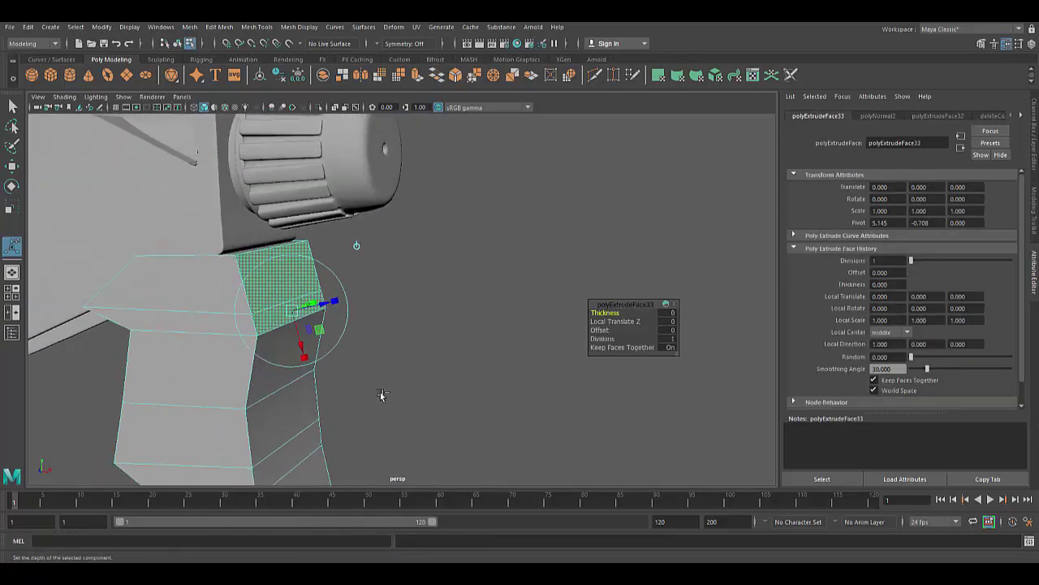
left_click(456, 76)
key("3")
key("1")
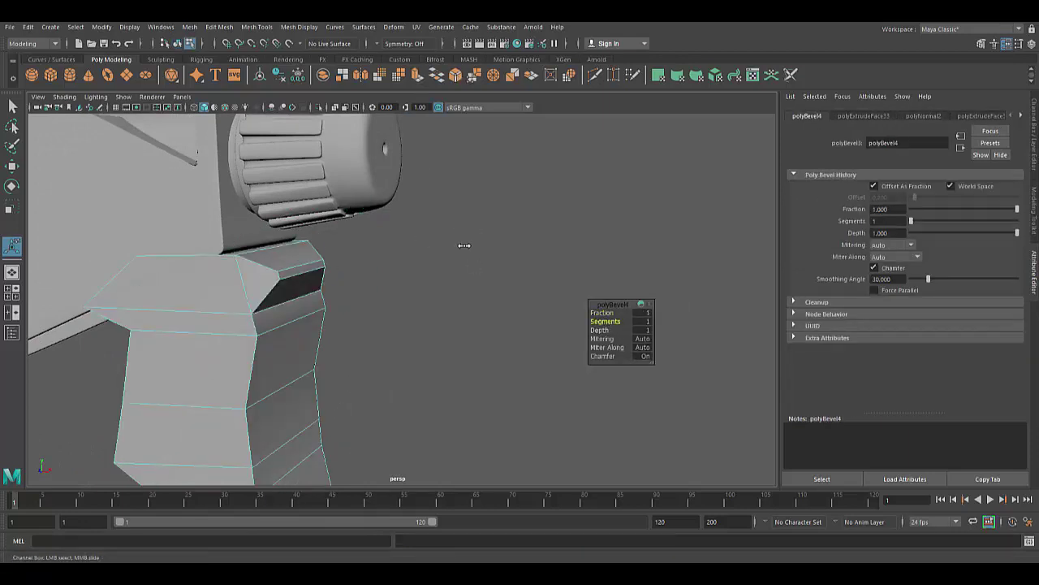
Reduce the bevel to 4 segments, then discard the bevel to keep sharp edges
left_click_drag(483, 254, 398, 329, "alt")
middle_click_drag(398, 329, 382, 329)
scroll(398, 329, "down", 3)
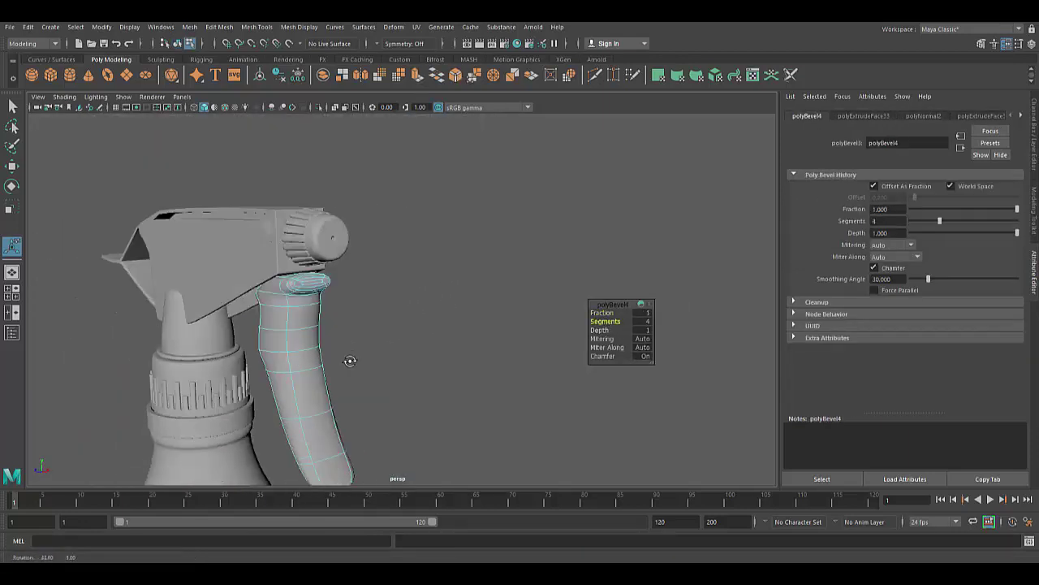
scroll(391, 384, "up", 3)
key("1")
Select the trigger block's upper face and switch to the front view
left_click(317, 236)
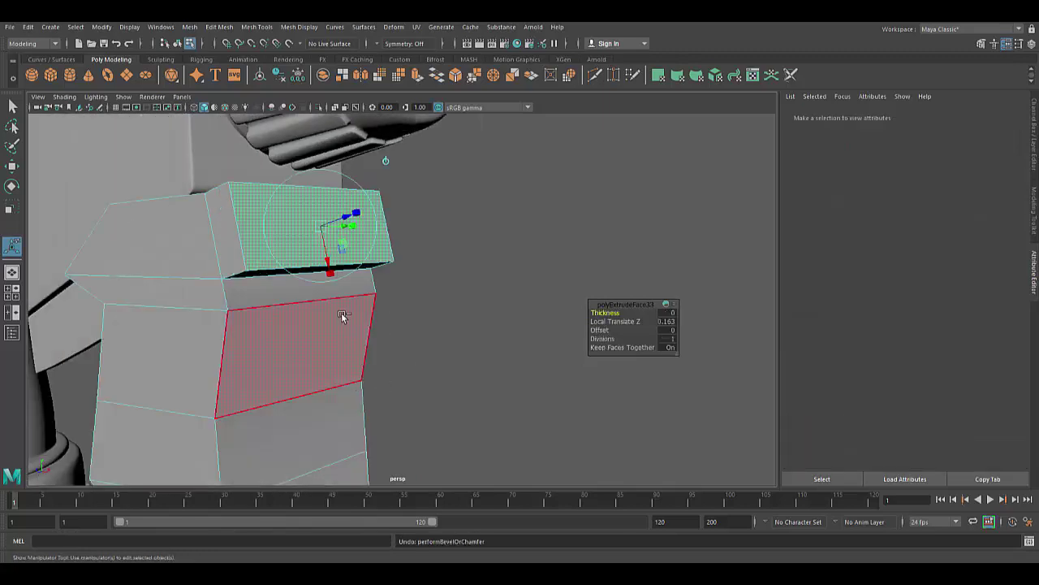
left_click_drag(341, 313, 324, 286, "alt")
key("space")
left_click_drag(350, 337, 249, 441)
Insert an edge loop on the trigger's top and adjust the top block's end vertex, checking the smoothed result
left_click(257, 27)
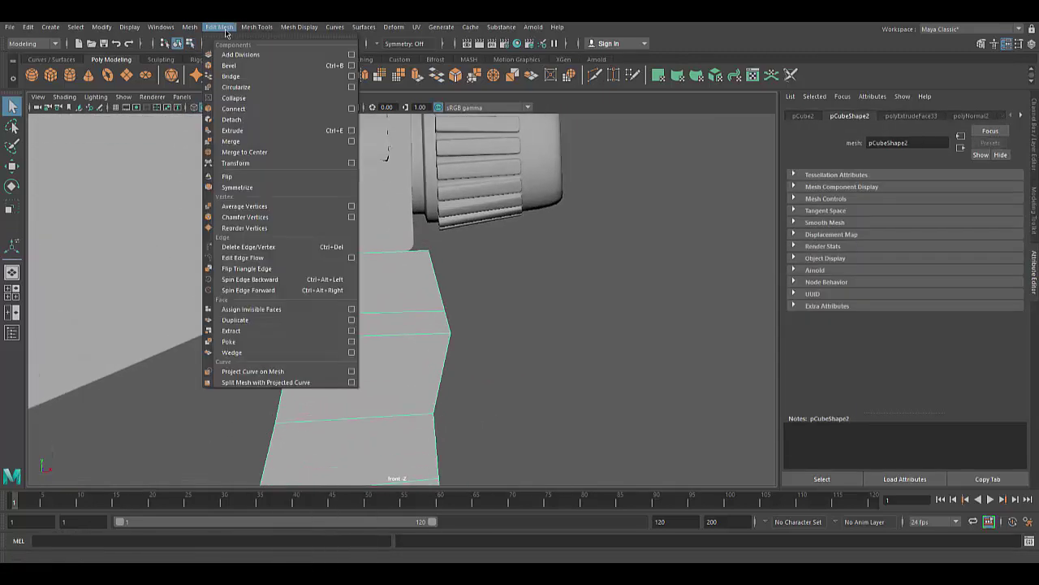
left_click(244, 93)
left_click(8, 169)
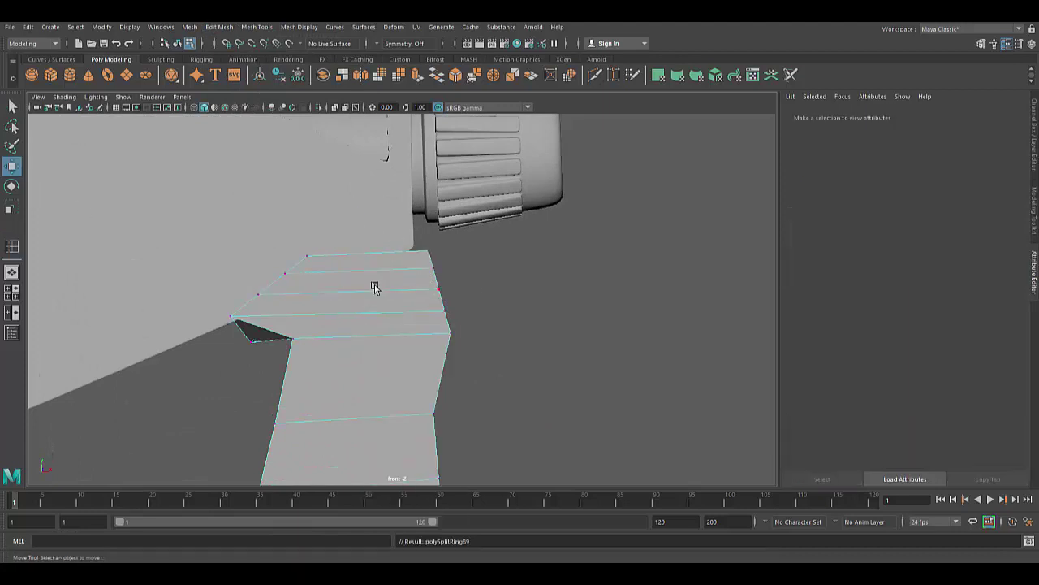
left_click(437, 291)
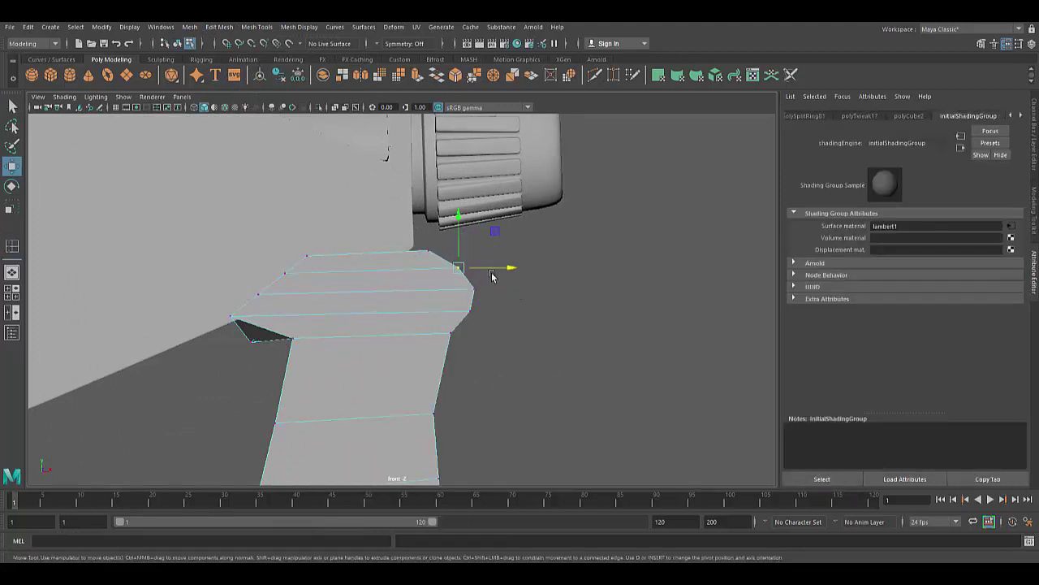
scroll(410, 381, "down", 5)
scroll(429, 425, "up", 5)
key("F8")
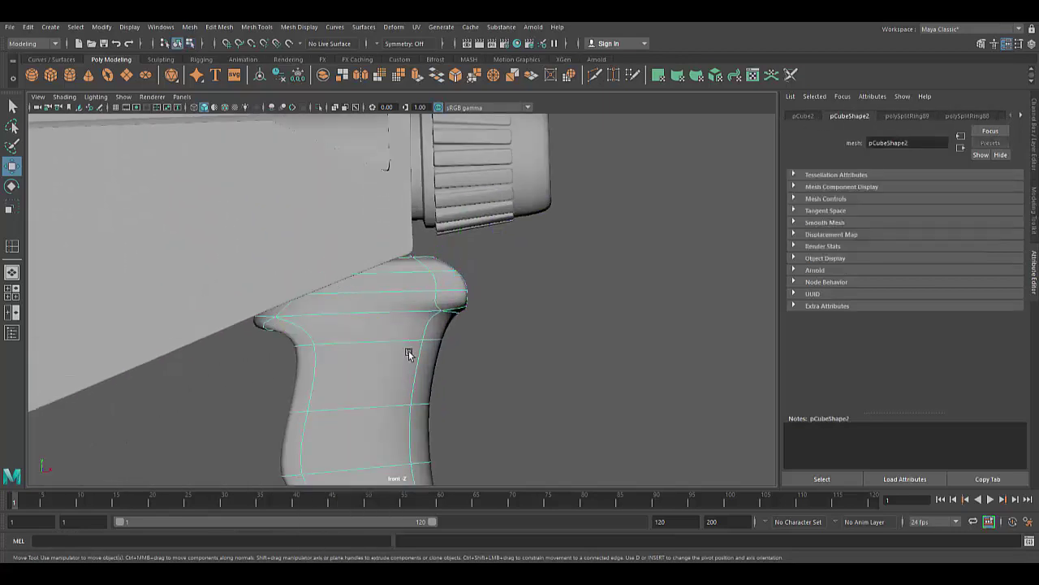
scroll(408, 352, "down", 6)
scroll(402, 302, "up", 5)
key("F8")
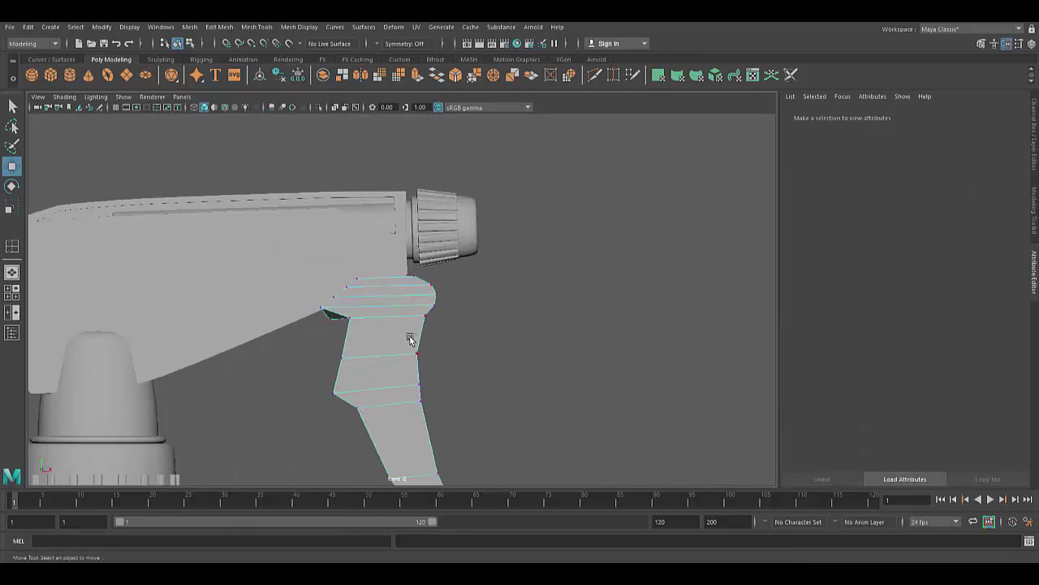
Move a vertex on the trigger's top to round it off, then view the trigger in perspective
left_click(419, 316)
scroll(449, 317, "down", 5)
scroll(364, 308, "up", 5)
right_click_drag(365, 279, 418, 268)
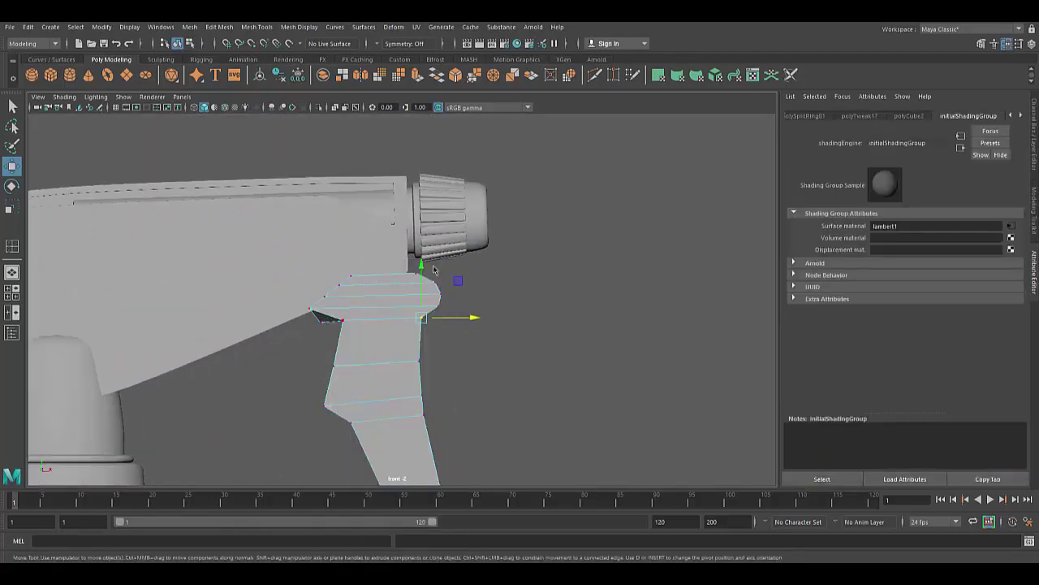
mouse_move(454, 284)
left_mouse_down("alt")
mouse_move(461, 381)
mouse_move(417, 320)
mouse_move(428, 317)
left_mouse_up("alt")
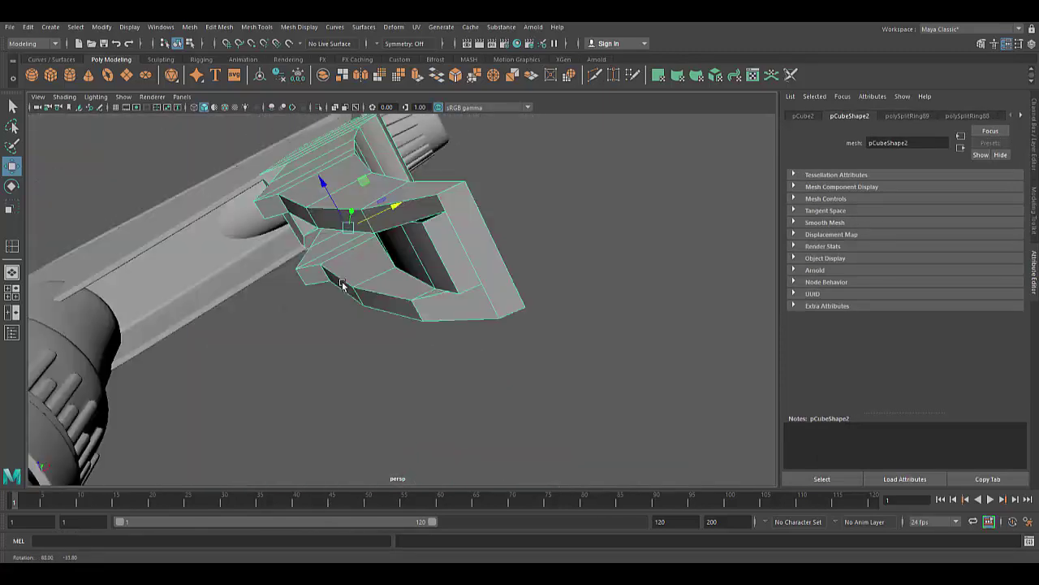
scroll(428, 316, "up", 5)
scroll(359, 452, "down", 5)
scroll(263, 417, "up", 3)
scroll(352, 399, "up", 3)
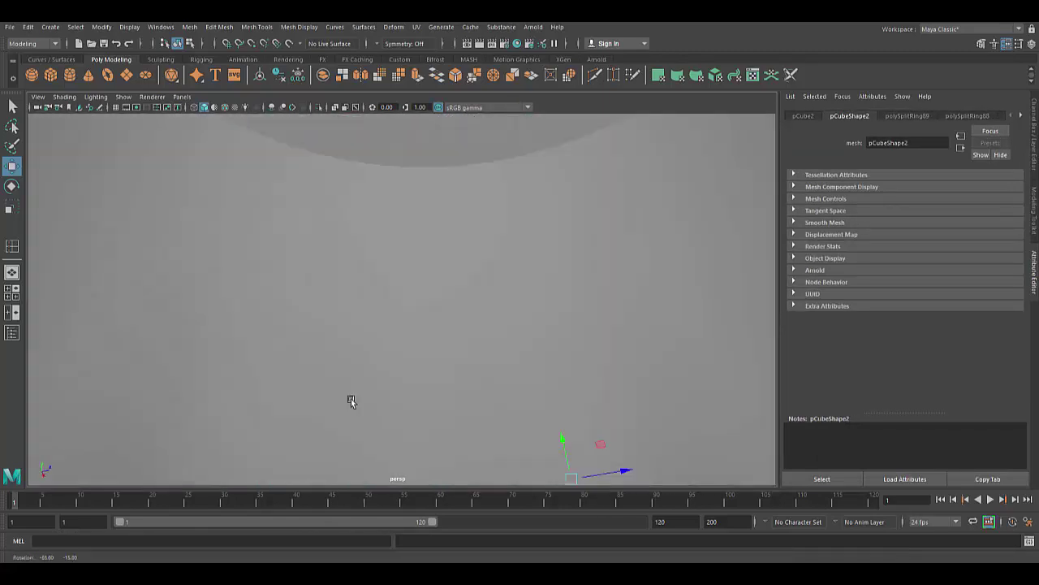
scroll(352, 399, "down", 5)
mouse_move(353, 399)
left_mouse_down("alt")
mouse_move(325, 469)
mouse_move(328, 404)
left_mouse_up("alt")
Insert an edge loop across the trigger's lower part
left_click(257, 27)
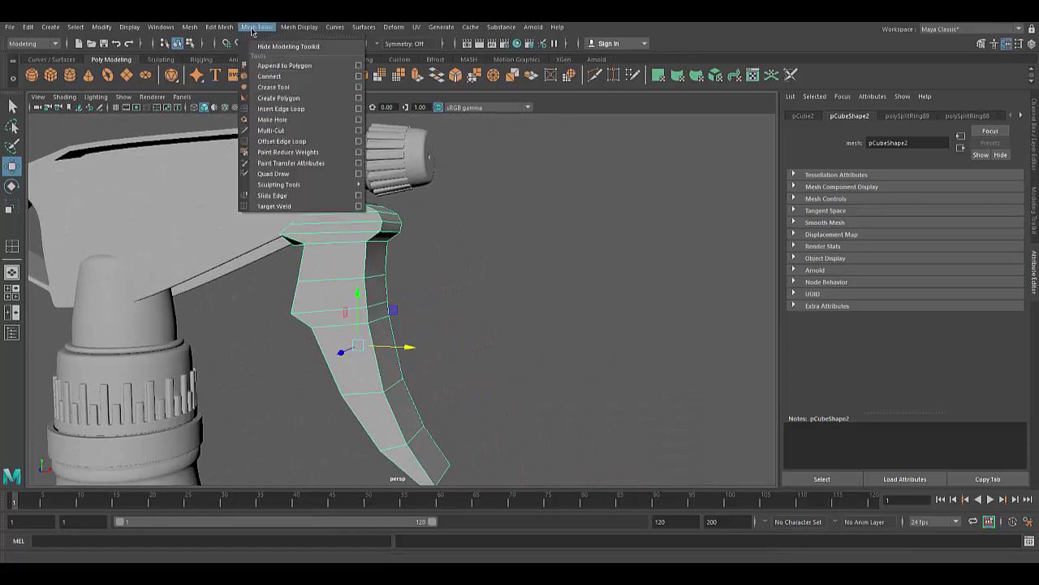
left_click(290, 98)
scroll(455, 366, "up", 5)
scroll(433, 377, "up", 3)
mouse_move(434, 377)
left_mouse_down("alt")
mouse_move(278, 355)
mouse_move(301, 397)
mouse_move(295, 375)
left_mouse_up("alt")
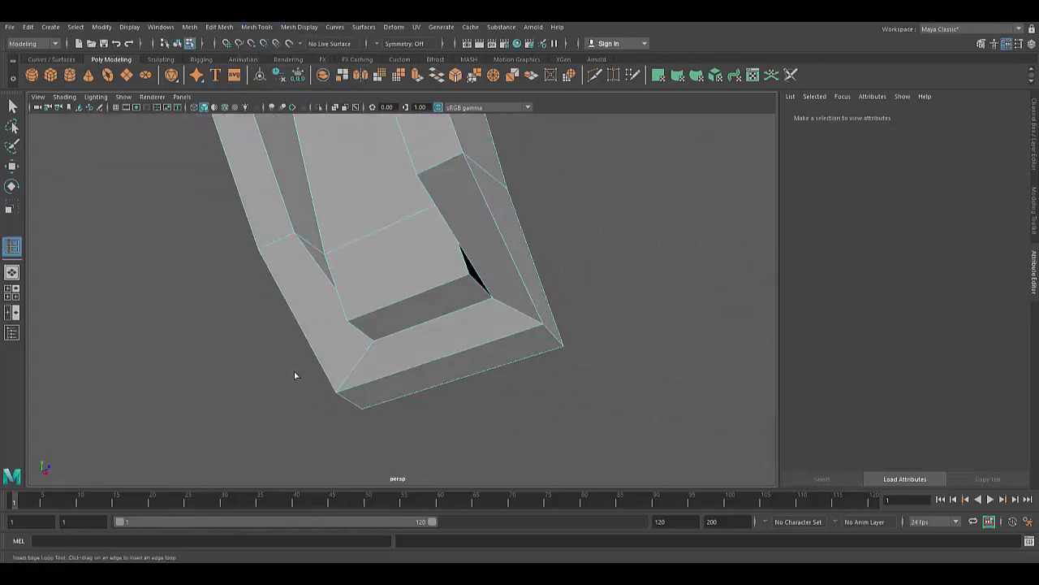
left_click(415, 197)
left_click_drag(415, 197, 412, 378, "alt")
mouse_move(447, 344)
left_mouse_down("alt")
mouse_move(343, 433)
mouse_move(359, 339)
mouse_move(383, 308)
mouse_move(462, 365)
mouse_move(441, 360)
mouse_move(445, 313)
mouse_move(320, 446)
mouse_move(423, 436)
mouse_move(195, 353)
left_mouse_up("alt")
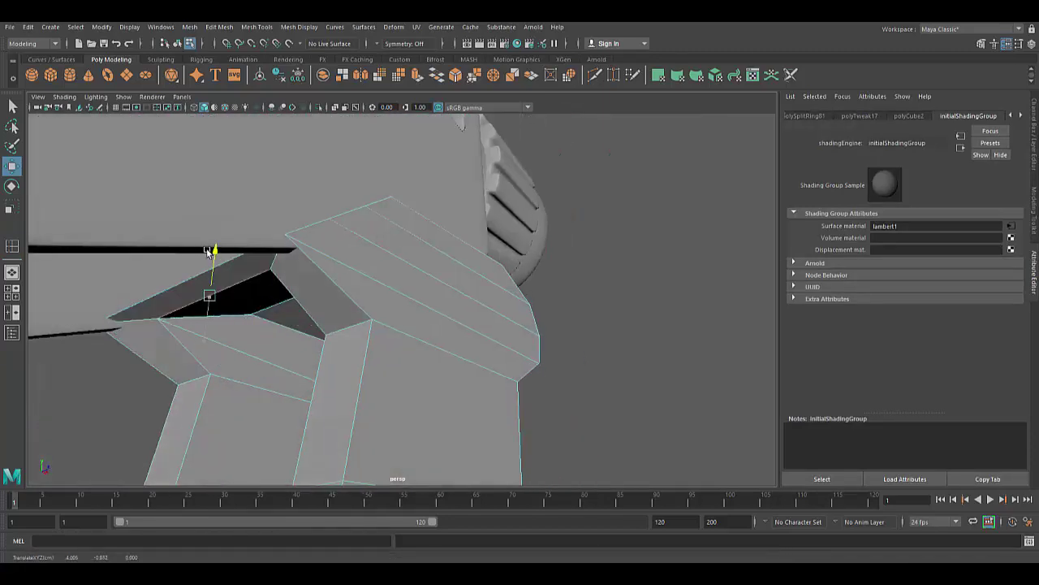
mouse_move(208, 252)
left_mouse_down("alt")
mouse_move(165, 325)
mouse_move(238, 373)
mouse_move(265, 252)
mouse_move(372, 370)
mouse_move(330, 366)
mouse_move(408, 423)
mouse_move(382, 390)
left_mouse_up("alt")
key("F8")
Insert two more support edge loops along the trigger and preview the smoothing
left_click(257, 26)
left_click(296, 105)
scroll(437, 381, "up", 5)
left_click_drag(310, 337, 488, 235, "alt")
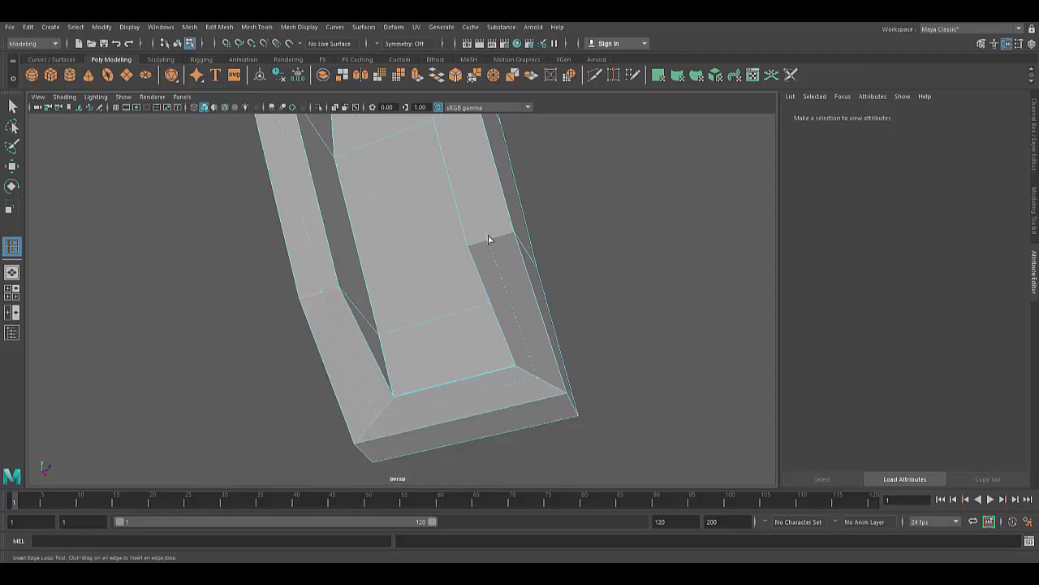
left_click(508, 234)
key("3")
key("1")
Inspect the strap beside the bottle and the whole spray bottle with smoothing
mouse_move(560, 414)
left_mouse_down("alt")
mouse_move(332, 290)
mouse_move(271, 371)
left_mouse_up("alt")
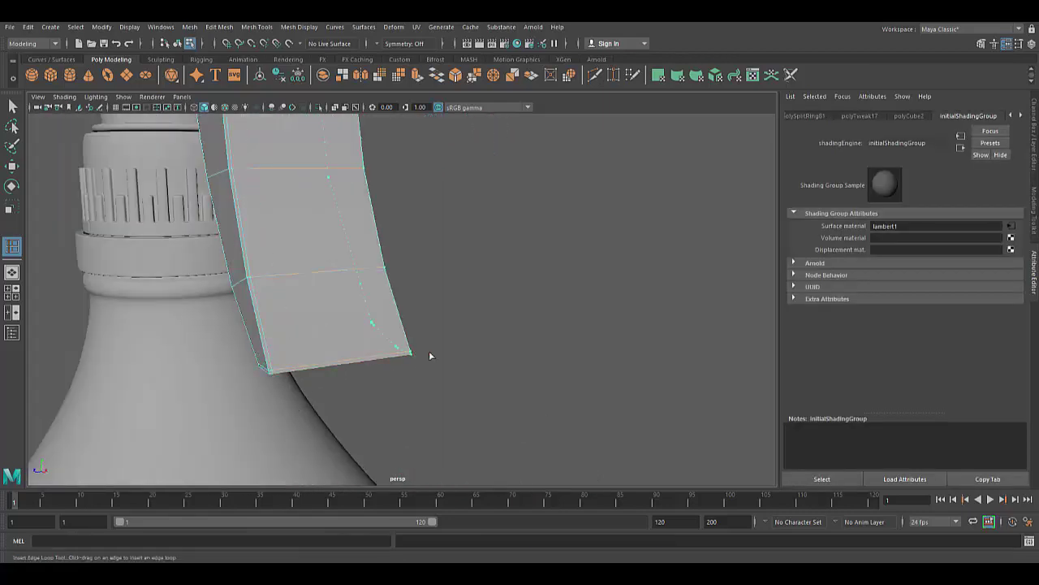
mouse_move(460, 440)
left_mouse_down("alt")
mouse_move(349, 420)
mouse_move(388, 428)
mouse_move(327, 385)
mouse_move(230, 282)
left_mouse_up("alt")
key("1")
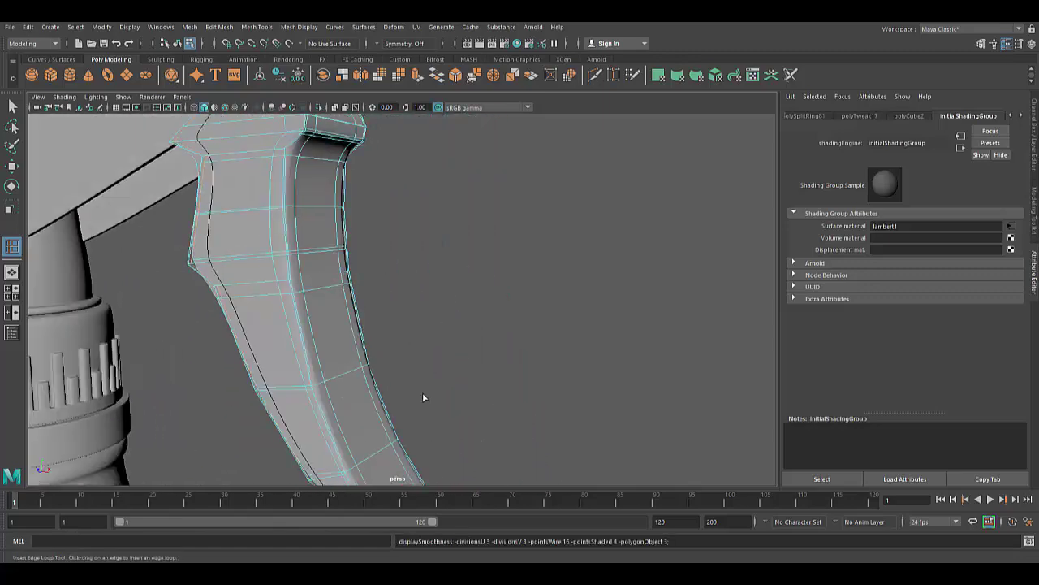
left_click_drag(424, 396, 223, 316, "alt")
key("F8")
key("w")
left_click(526, 258)
mouse_move(526, 259)
left_mouse_down("alt")
mouse_move(436, 362)
mouse_move(223, 424)
mouse_move(162, 390)
left_mouse_up("alt")
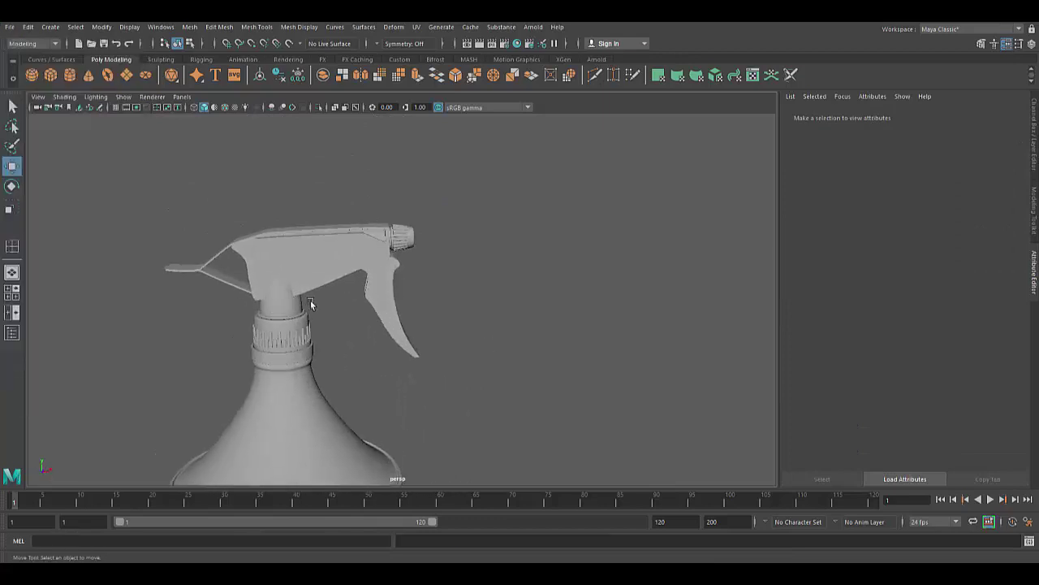
Create a polygon cylinder, show its transform values, and view it from the front
middle_click_drag(310, 301, 394, 246, "alt")
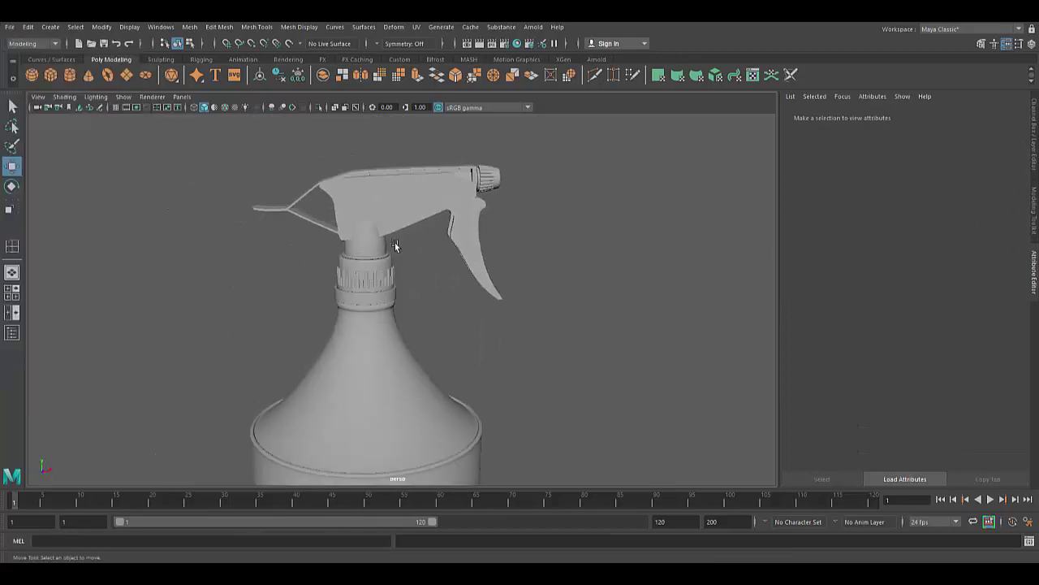
left_click(69, 75)
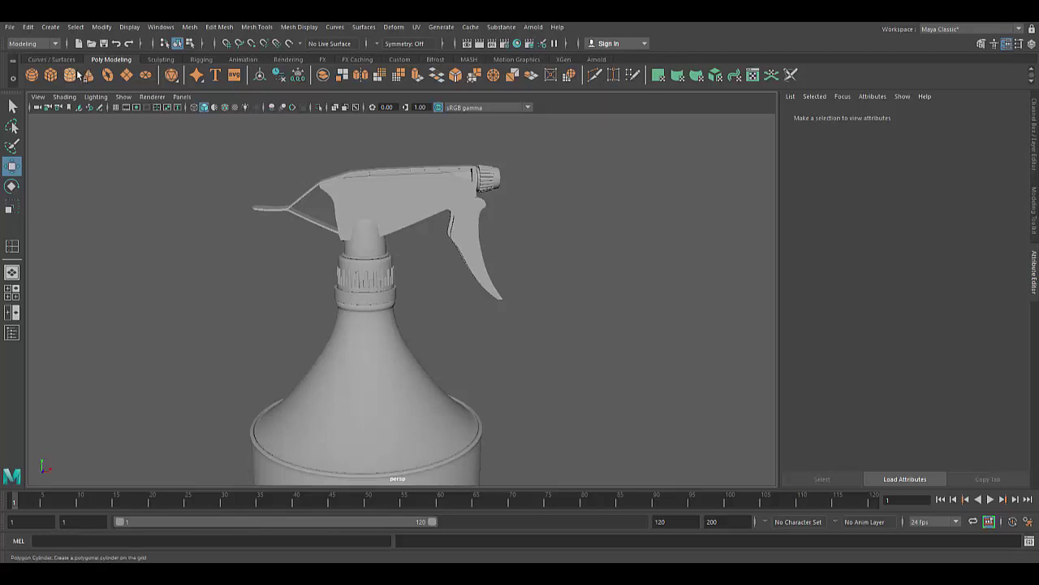
left_click(920, 115)
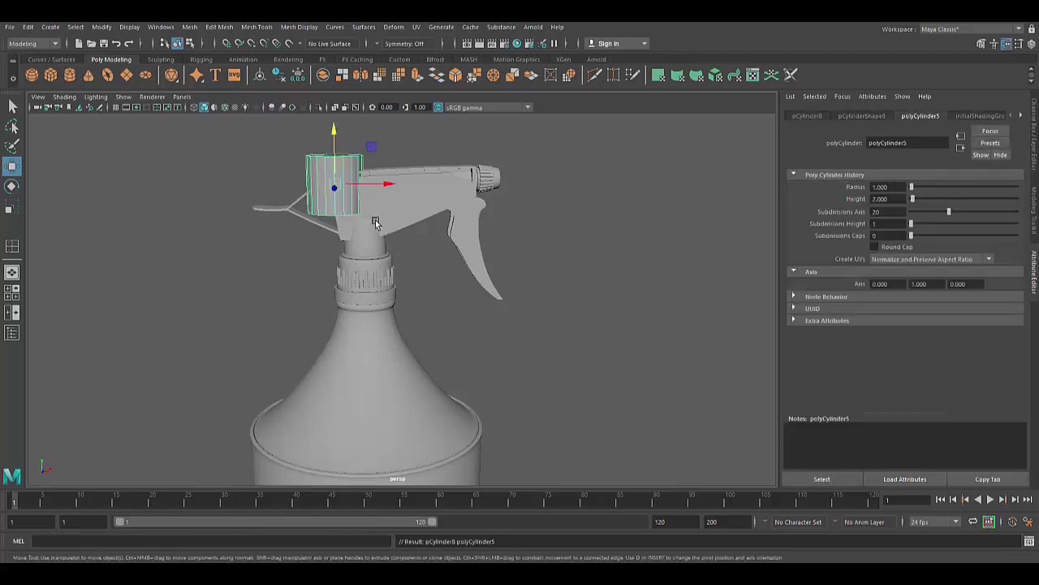
key("ctrl+a")
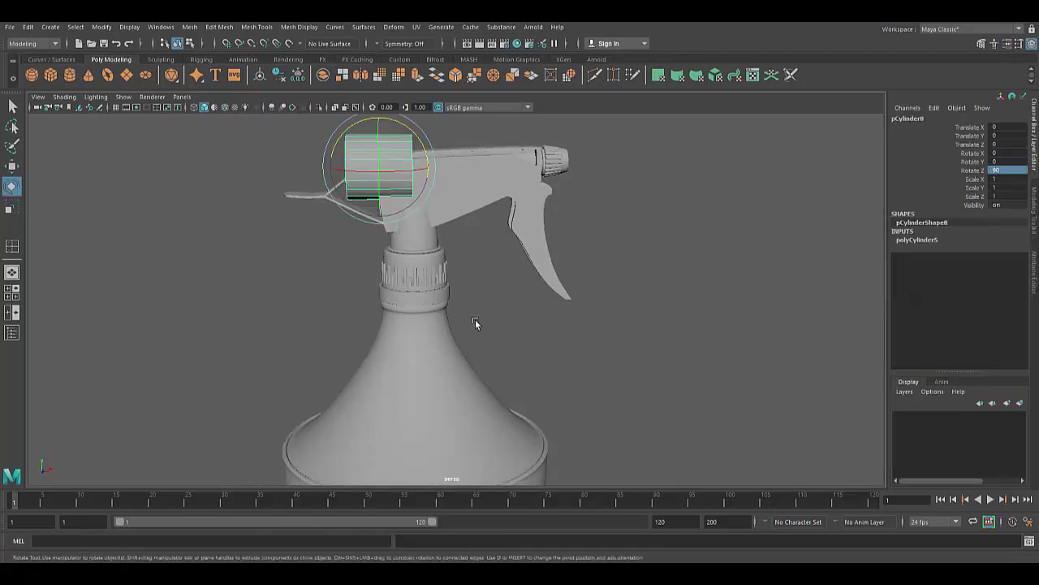
key("space")
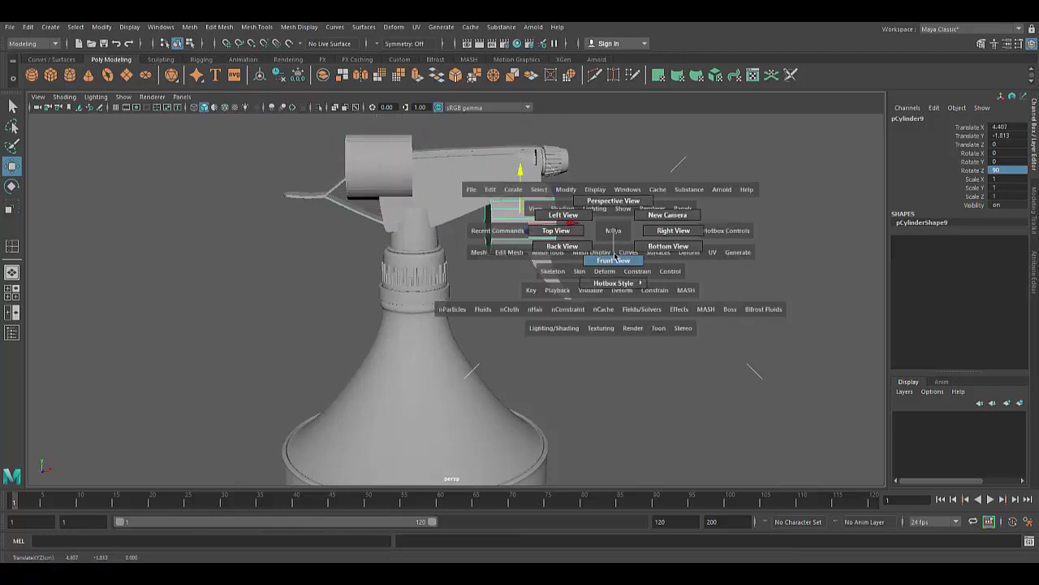
left_click_drag(580, 244, 580, 276)
Shrink the cylinder to about a quarter size and move it up into the trigger opening
key("r")
mouse_move(379, 343)
left_mouse_down()
mouse_move(413, 290)
mouse_move(251, 282)
left_mouse_up()
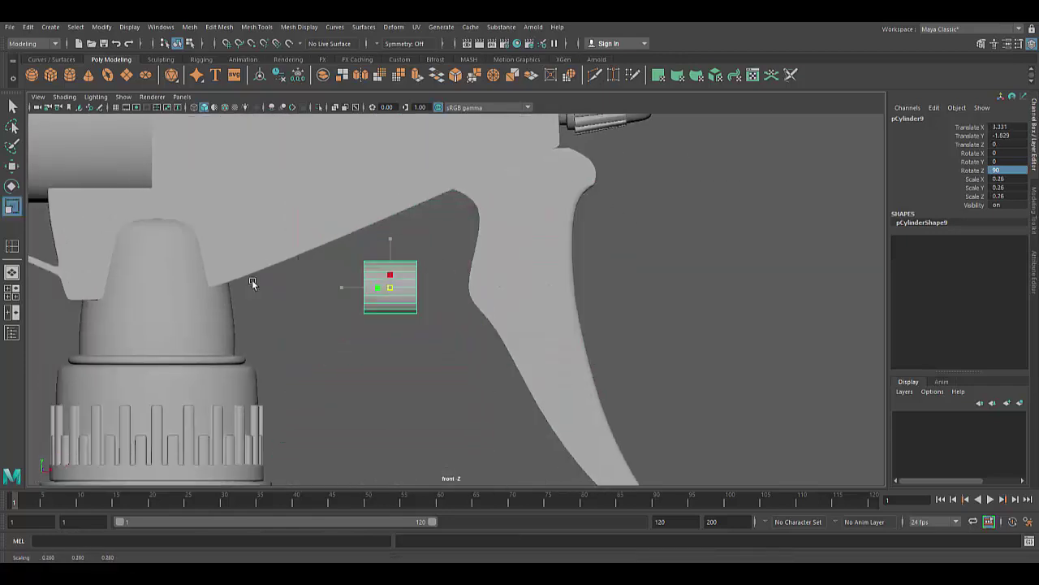
key("w")
mouse_move(422, 257)
left_mouse_down()
mouse_move(440, 269)
mouse_move(426, 248)
left_mouse_up()
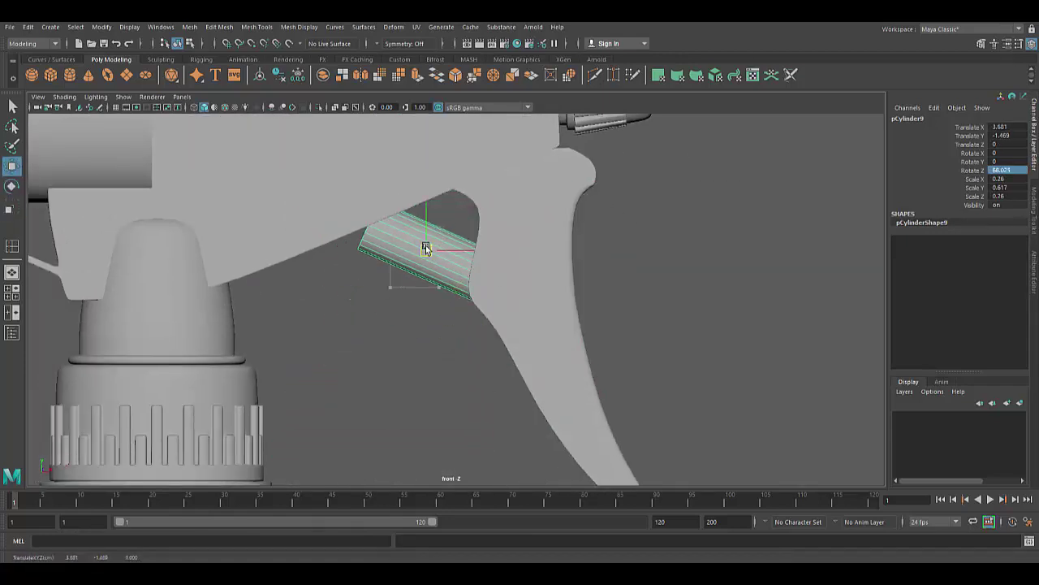
key("space")
left_click(418, 389)
Enlarge the cylinder to roughly 0.298 by 0.709 and check its fit from a three-quarter view
scroll(419, 389, "up", 5)
scroll(436, 348, "up", 3)
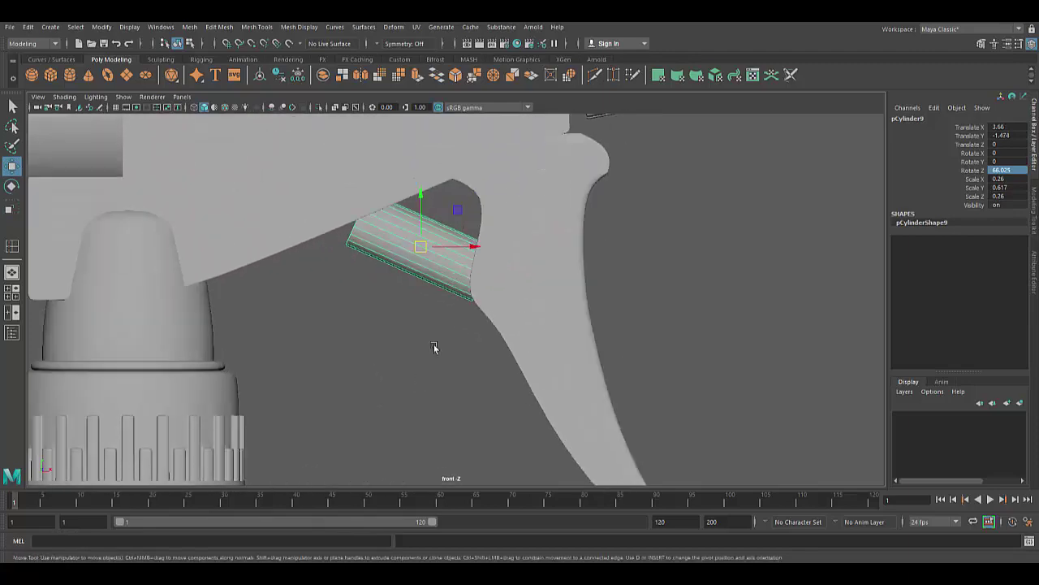
scroll(475, 336, "down", 8)
scroll(476, 335, "up", 5)
left_click_drag(463, 310, 447, 371, "alt")
key("r")
middle_click_drag(447, 371, 474, 330)
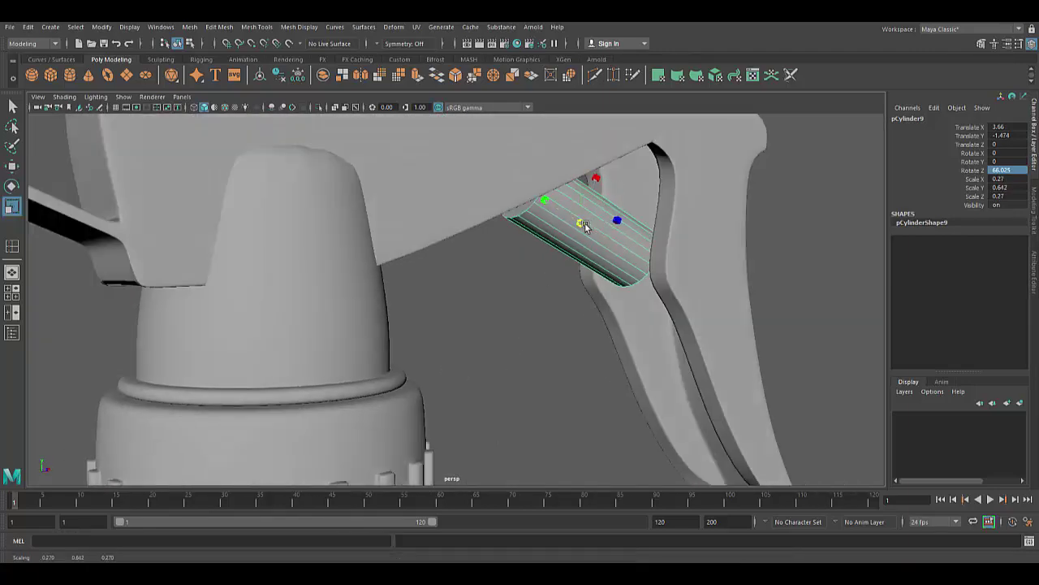
scroll(393, 346, "down", 2)
scroll(466, 436, "down", 5)
scroll(355, 403, "up", 6)
mouse_move(466, 436)
left_mouse_down("alt")
mouse_move(355, 403)
mouse_move(436, 370)
mouse_move(195, 405)
left_mouse_up("alt")
key("w")
scroll(235, 365, "up", 4)
Slide the cylinder along Z into place and extrude its end cap face
left_click_drag(235, 365, 382, 401, "alt")
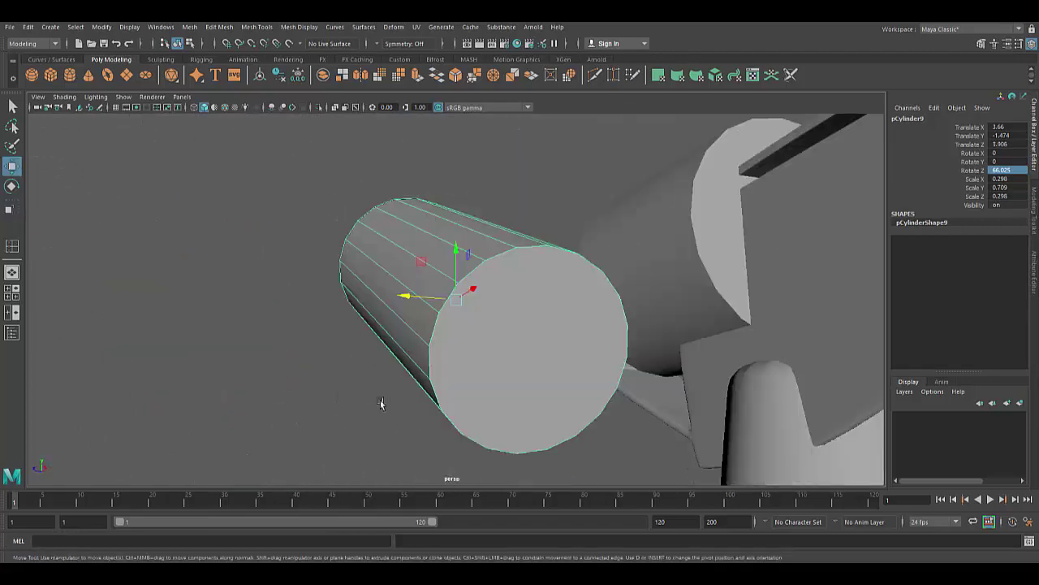
scroll(382, 402, "up", 2)
left_click(1037, 213)
left_click(923, 414)
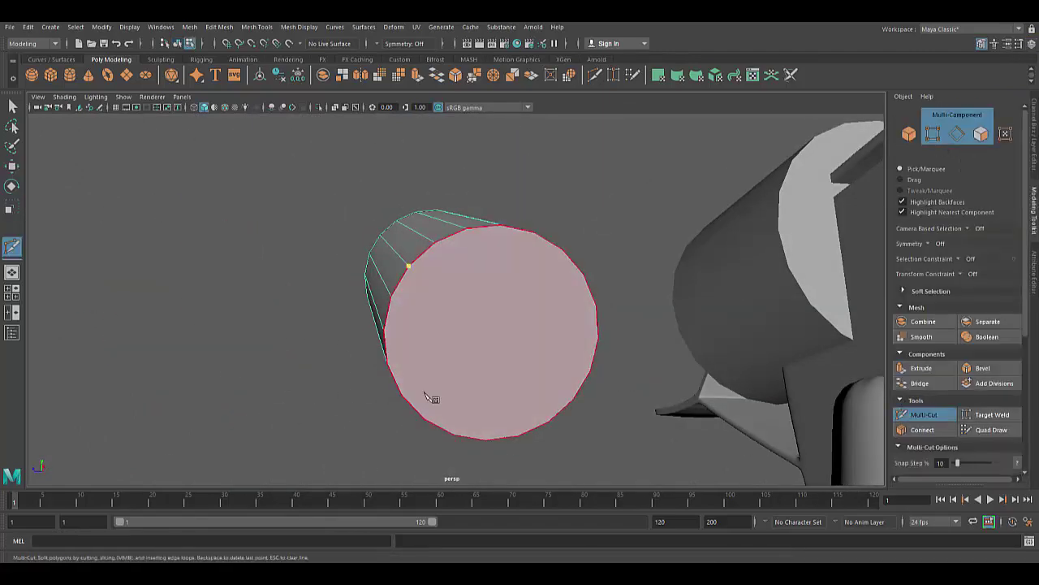
left_click_drag(565, 427, 544, 252, "alt")
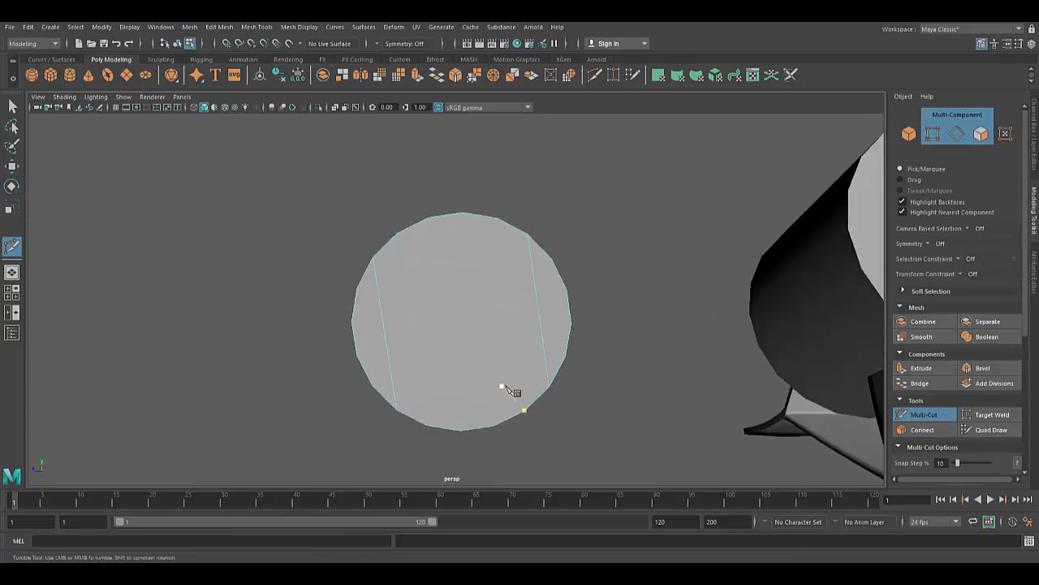
key("w")
mouse_move(512, 391)
left_mouse_down("alt")
mouse_move(503, 317)
mouse_move(598, 317)
left_mouse_up("alt")
left_click(506, 308)
key("ctrl+e")
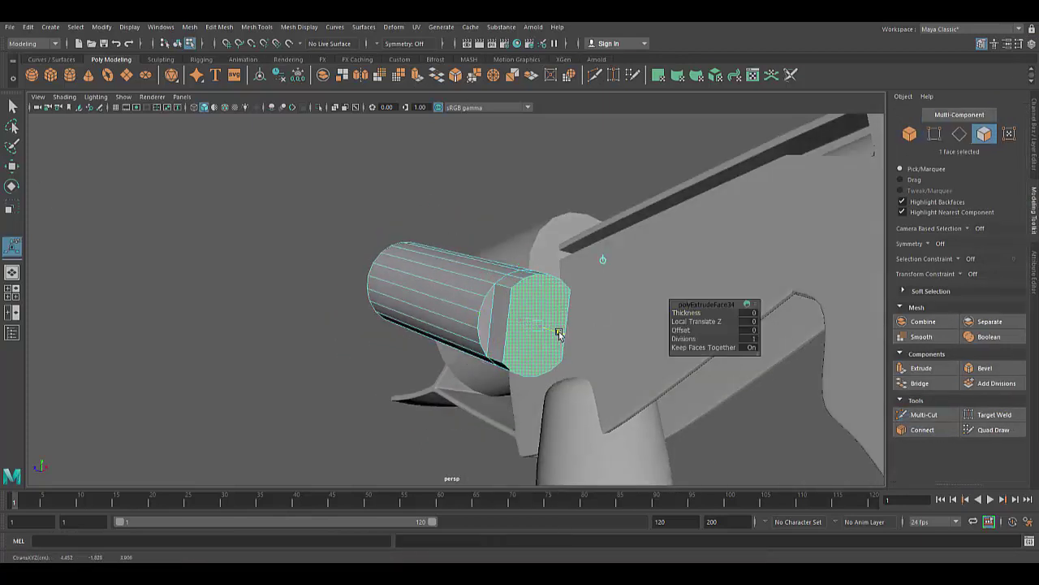
Insert edge loops along the cylinder and check the rounding with smooth preview (3/1)
left_click(256, 27)
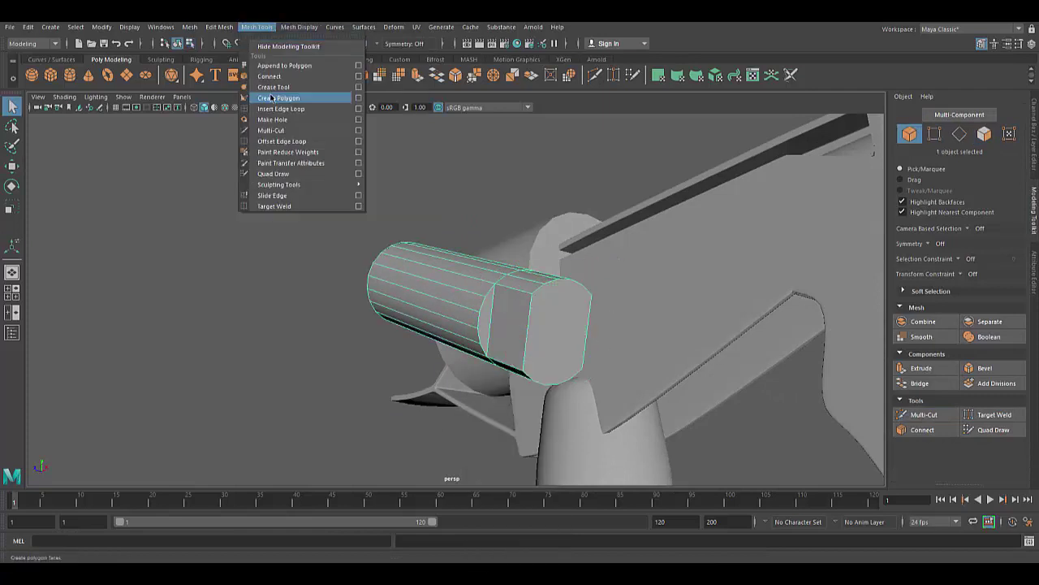
left_click(284, 97)
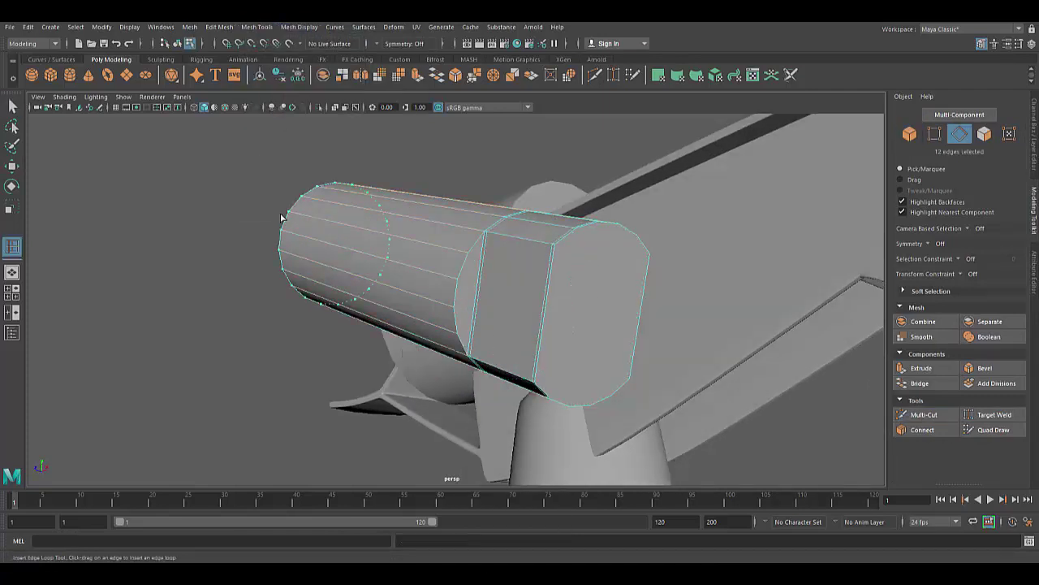
left_click_drag(465, 263, 420, 316, "alt")
key("3")
key("1")
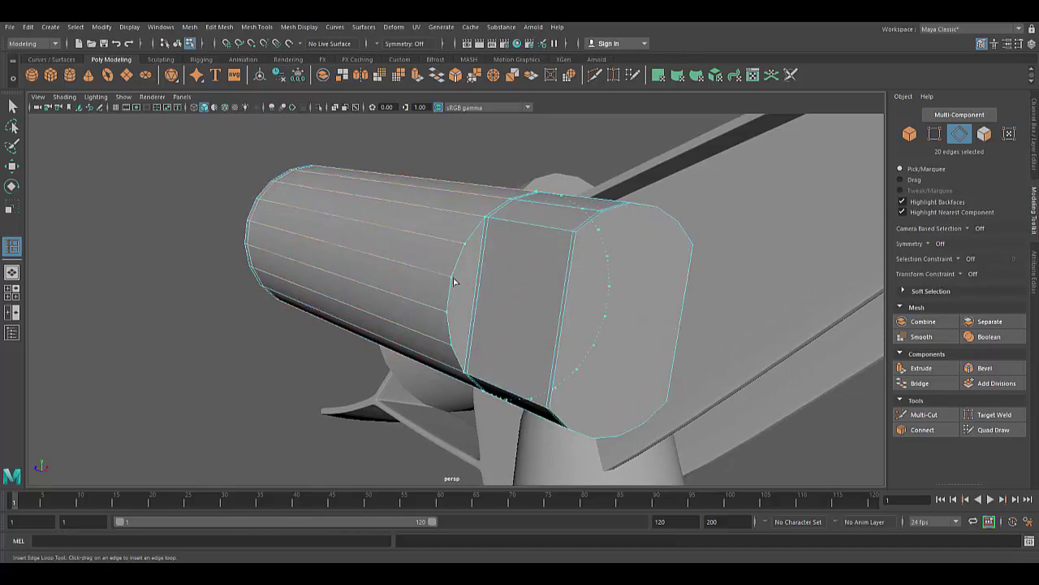
key("3")
key("1")
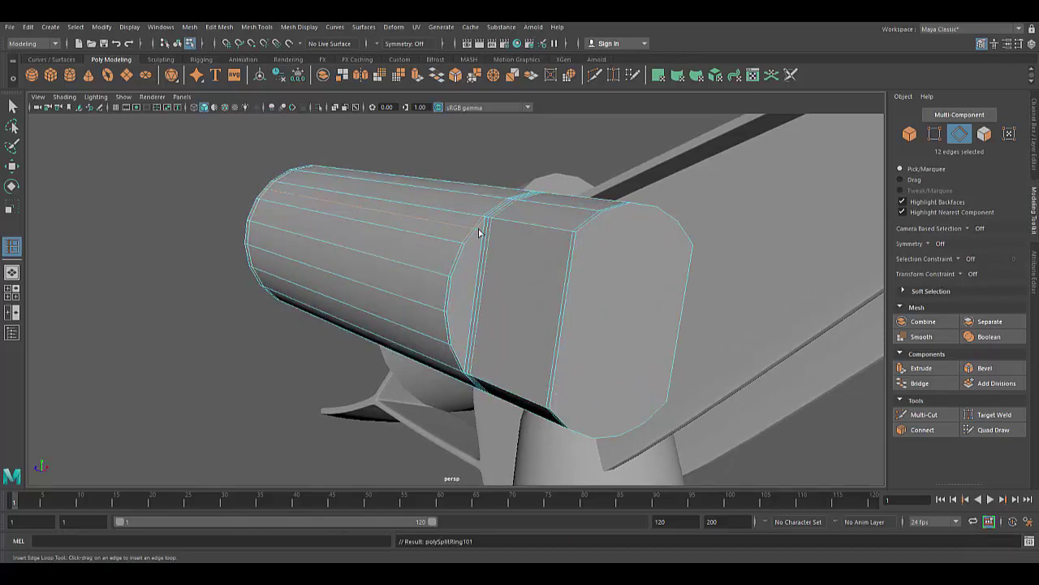
key("w")
key("3")
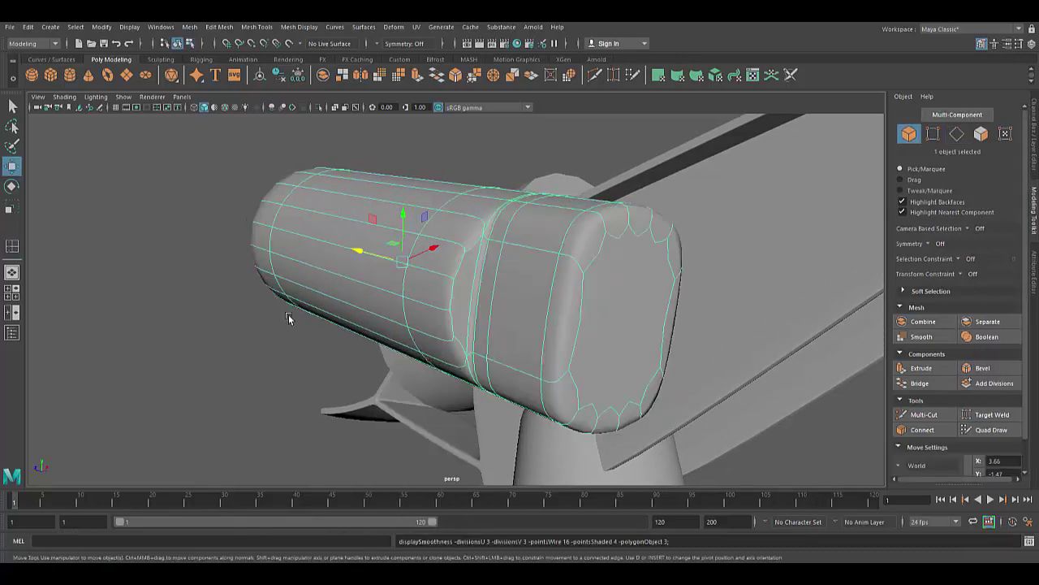
mouse_move(588, 445)
left_mouse_down("alt")
mouse_move(324, 401)
mouse_move(473, 419)
mouse_move(480, 283)
left_mouse_up("alt")
right_click_drag(479, 284, 480, 309)
Extrude the end face inward, extrude a face strip to carve a groove, then select the cylinder
left_click(499, 348)
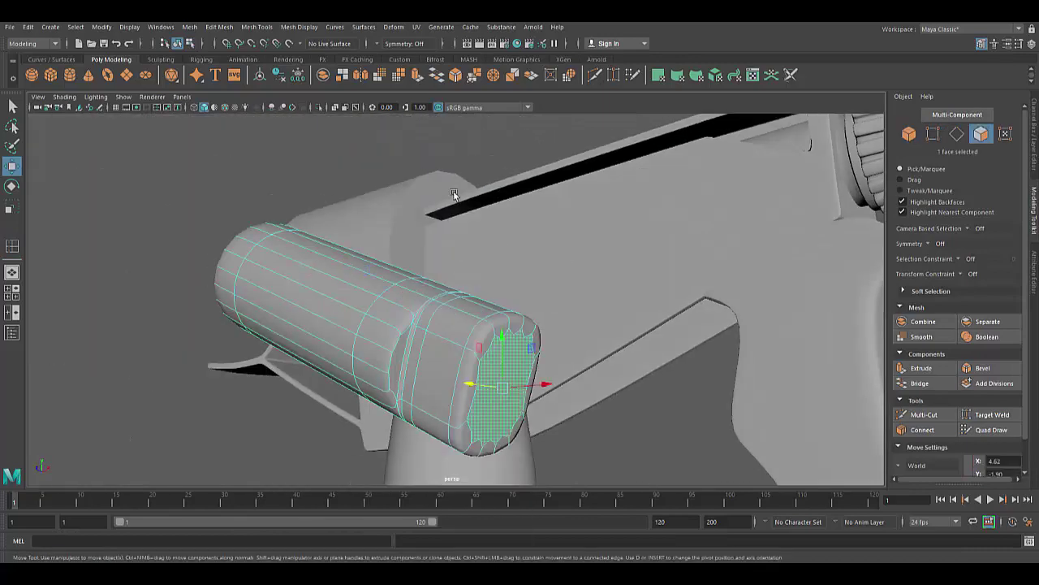
key("ctrl+e")
mouse_move(501, 390)
left_mouse_down("alt")
mouse_move(550, 328)
mouse_move(365, 284)
left_mouse_up("alt")
left_click(416, 74)
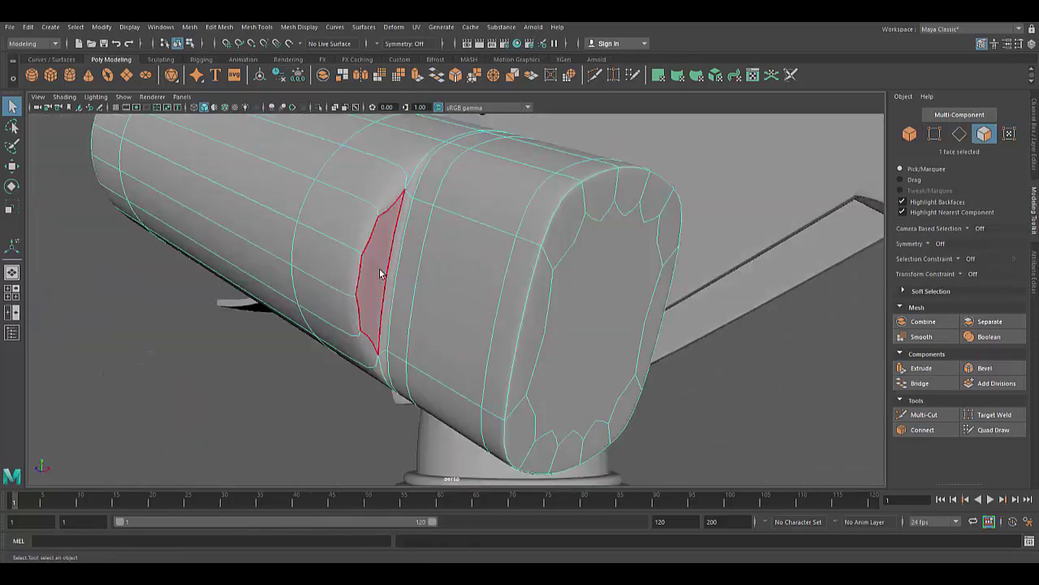
key("1")
left_click_drag(490, 323, 419, 302, "alt")
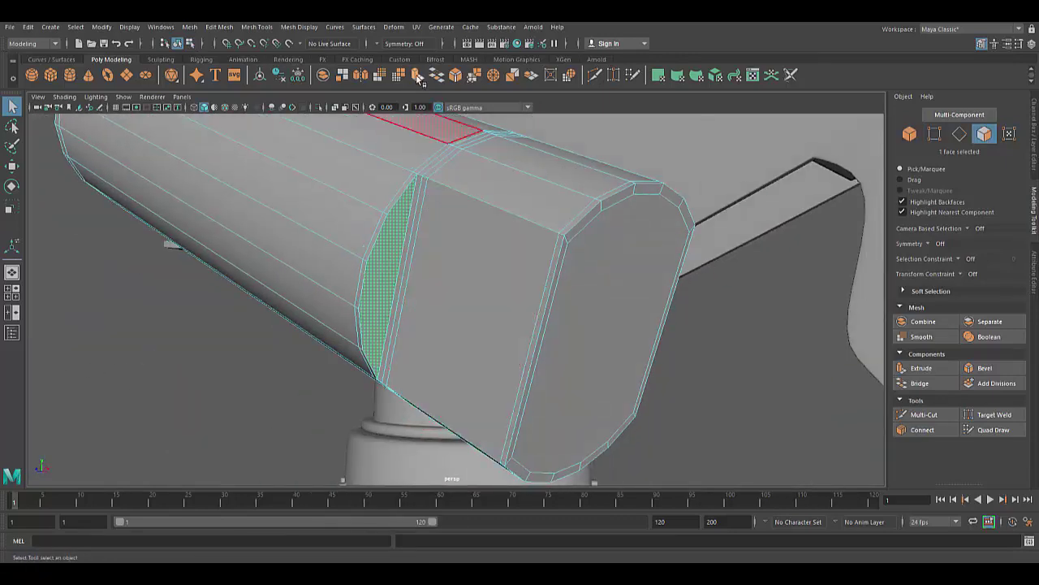
key("ctrl+e")
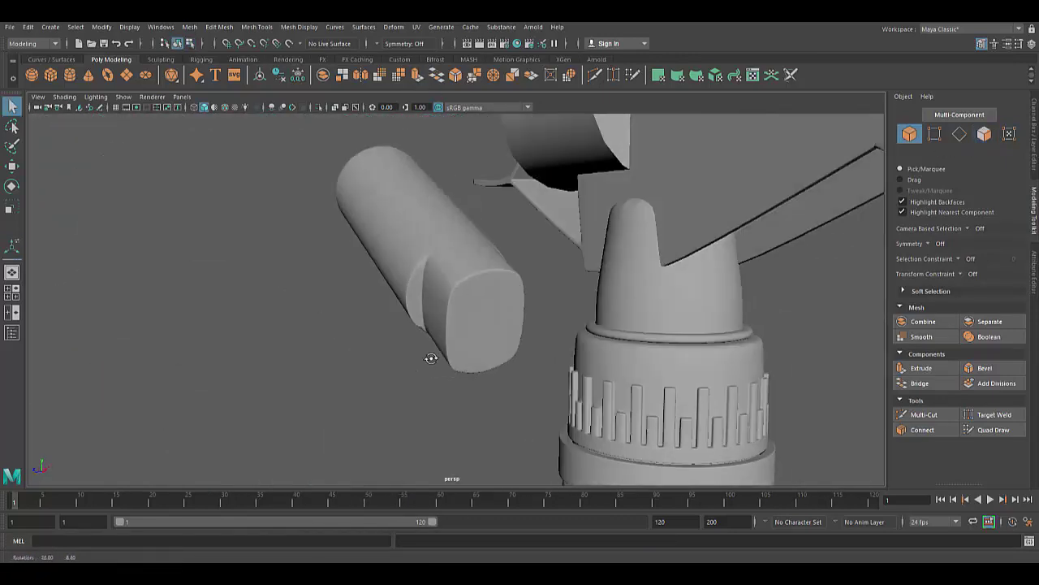
right_click(508, 261)
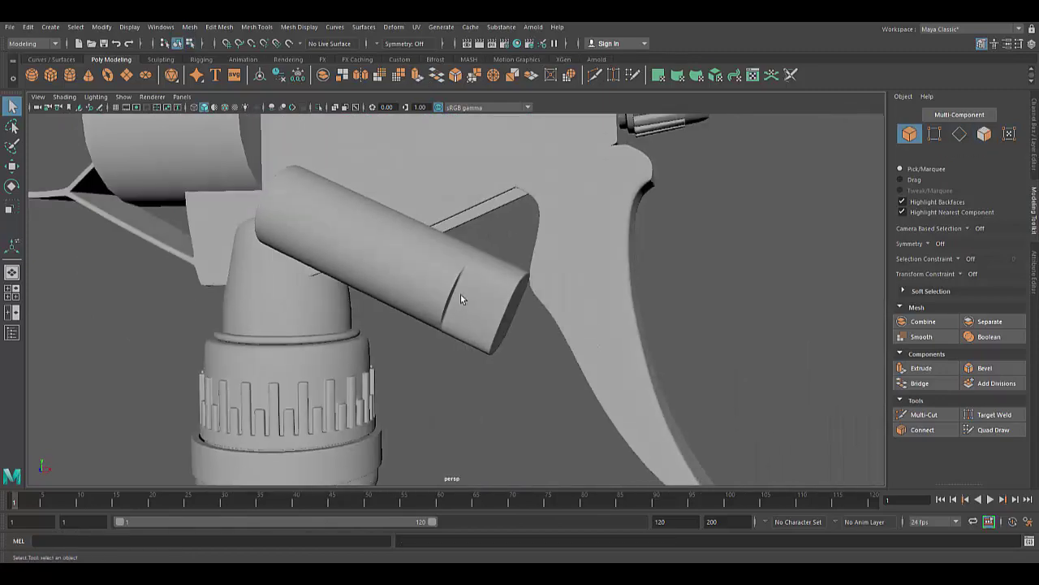
left_click(460, 300)
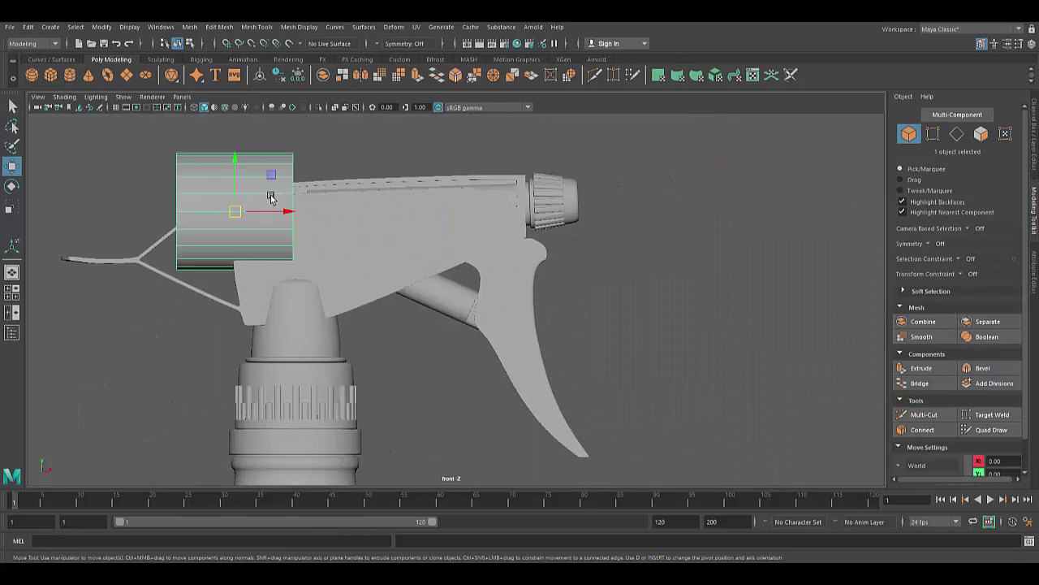
Scale the cylinder down to about 0.43 and tilt it to match the tube angle
left_click(257, 27)
left_click(280, 97)
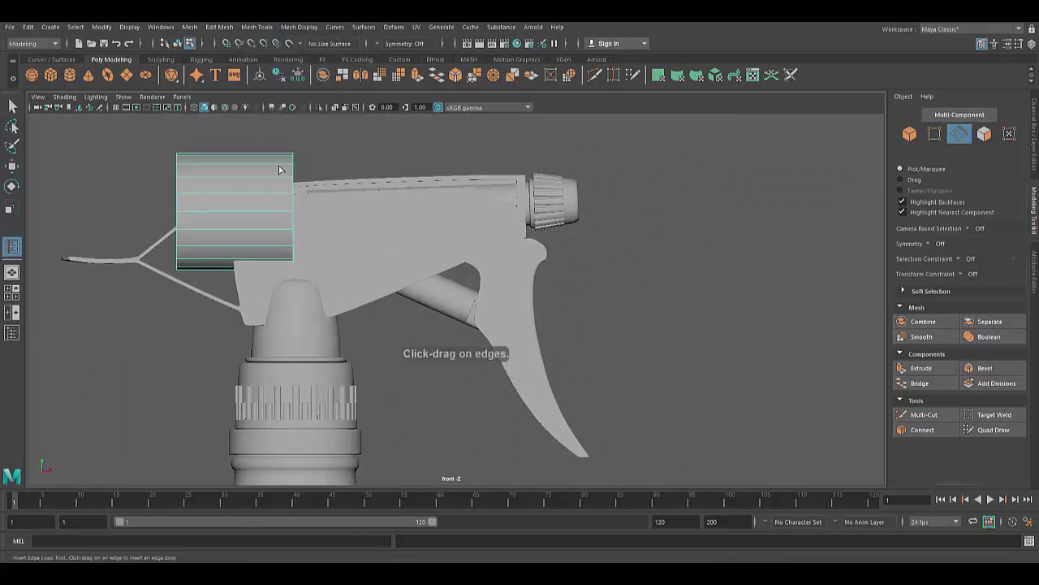
key("F8")
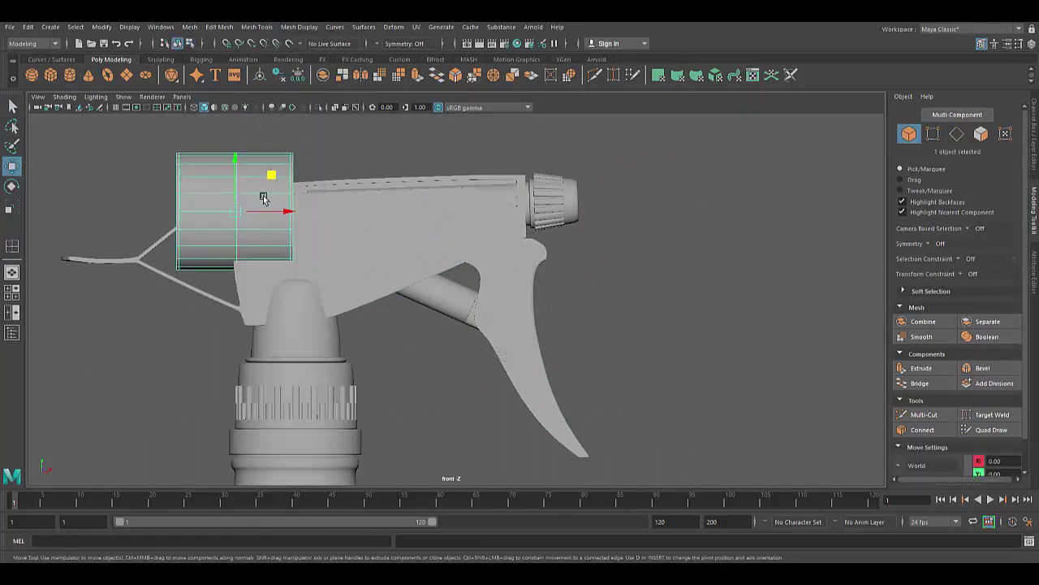
key("r")
left_click_drag(235, 212, 202, 212)
scroll(439, 219, "up", 3)
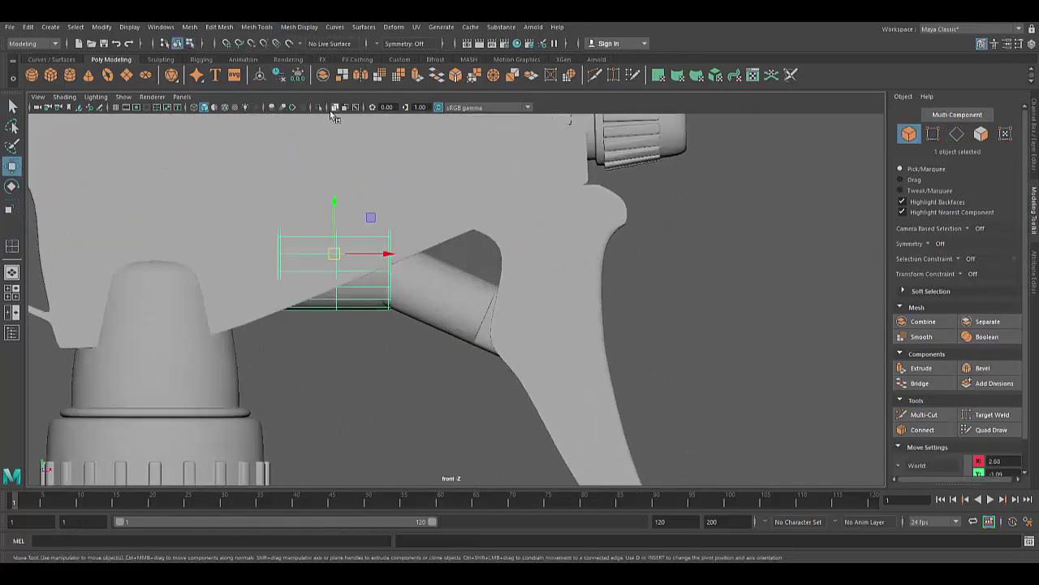
scroll(439, 219, "up", 3)
key("e")
mouse_move(358, 280)
left_mouse_down()
mouse_move(363, 223)
mouse_move(292, 250)
left_mouse_up()
key("r")
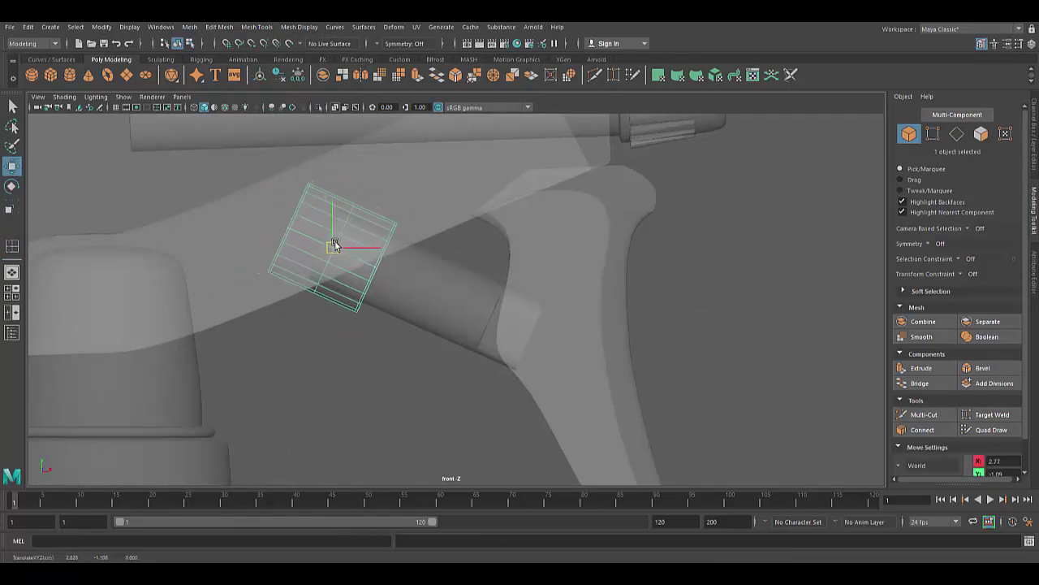
key("space")
key("space")
key("f")
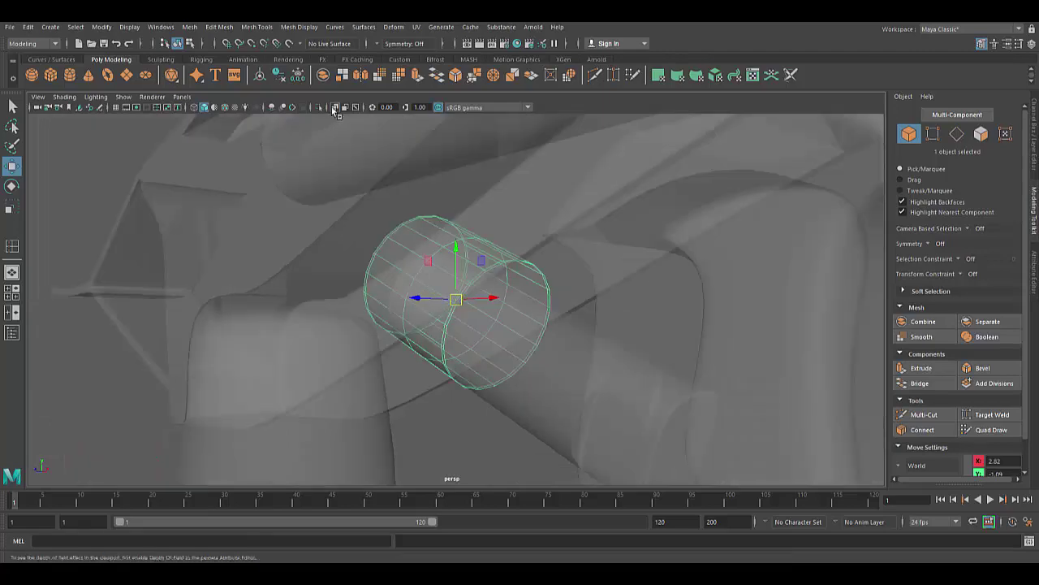
Slide the collar along X onto the tube, refine its tilt, and extrude its end face
mouse_move(349, 130)
left_mouse_down("alt")
mouse_move(468, 370)
mouse_move(367, 358)
mouse_move(406, 243)
mouse_move(400, 212)
mouse_move(547, 343)
left_mouse_up("alt")
key("e")
mouse_move(464, 383)
left_mouse_down()
mouse_move(482, 399)
mouse_move(449, 407)
mouse_move(455, 275)
mouse_move(478, 262)
left_mouse_up()
left_click(493, 271)
key("ctrl+e")
left_click_drag(423, 178, 365, 268, "alt")
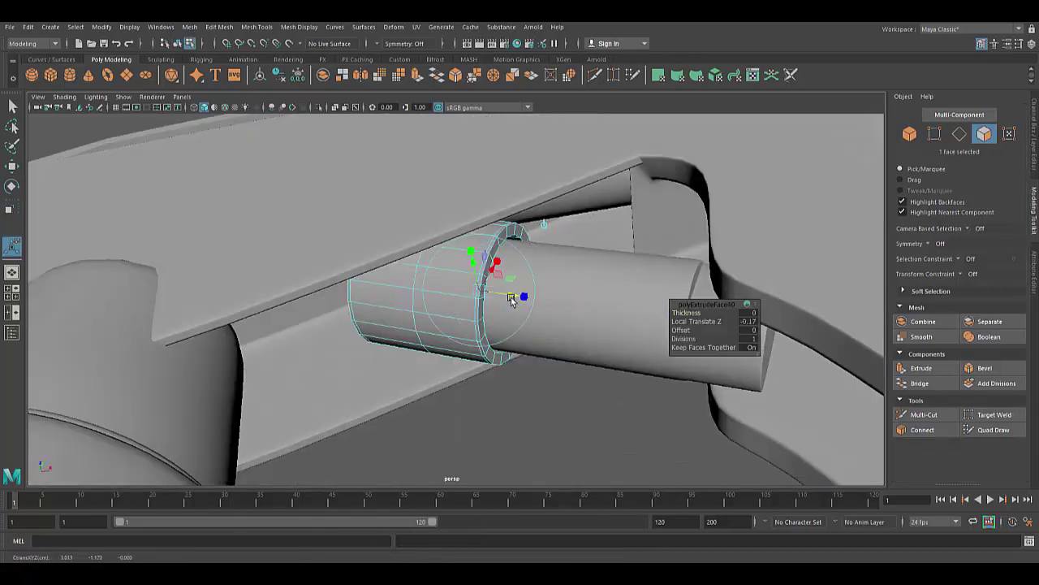
key("F8")
Insert edge loops around the collar ring and select one side's vertices in X-ray
left_click(257, 27)
left_click(281, 108)
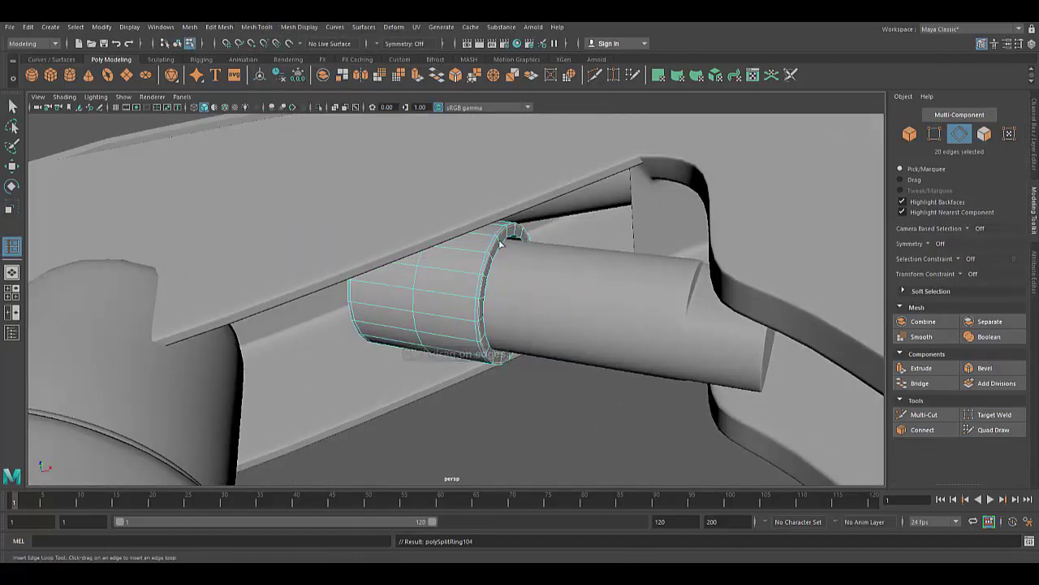
scroll(596, 214, "up", 5)
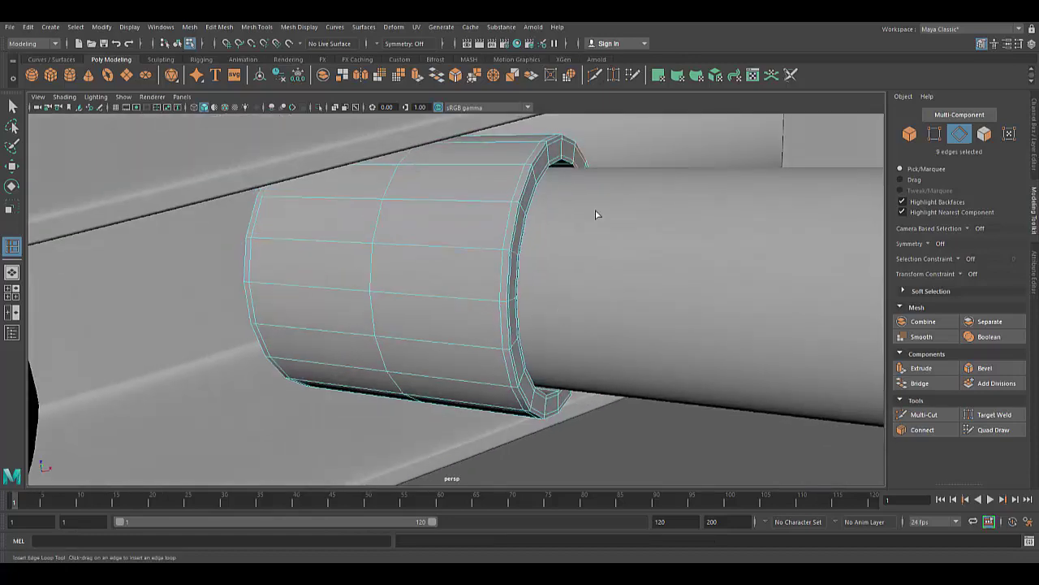
left_click(11, 167)
left_click(444, 248)
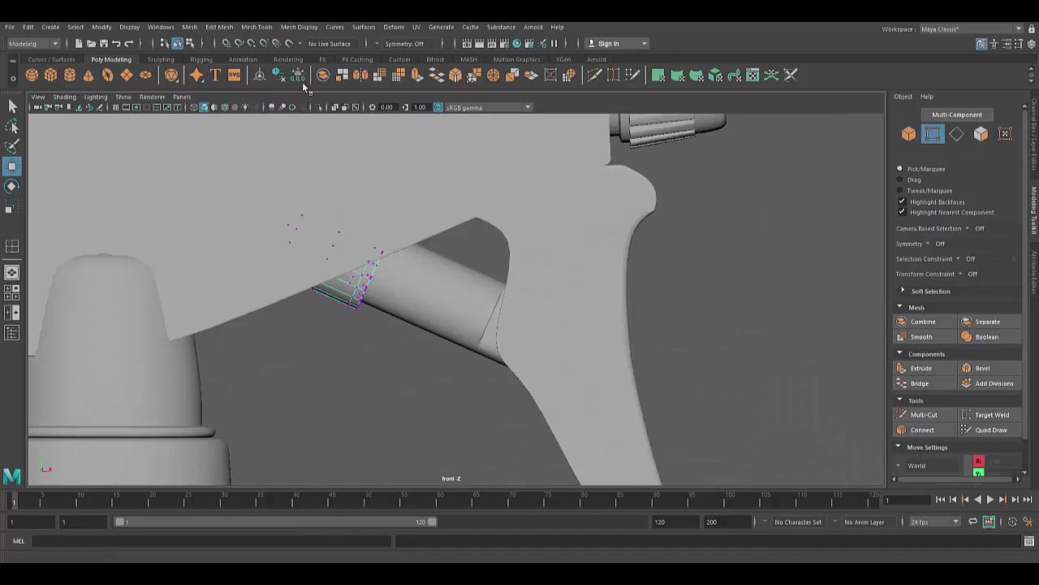
key("alt+x")
left_click_drag(361, 159, 476, 313)
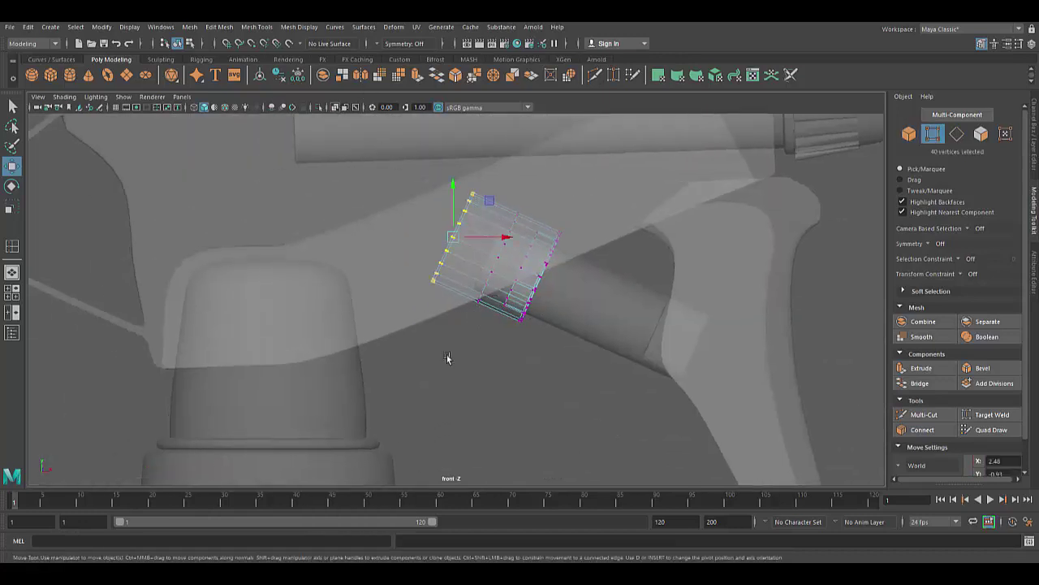
left_click(256, 26)
left_click(297, 114)
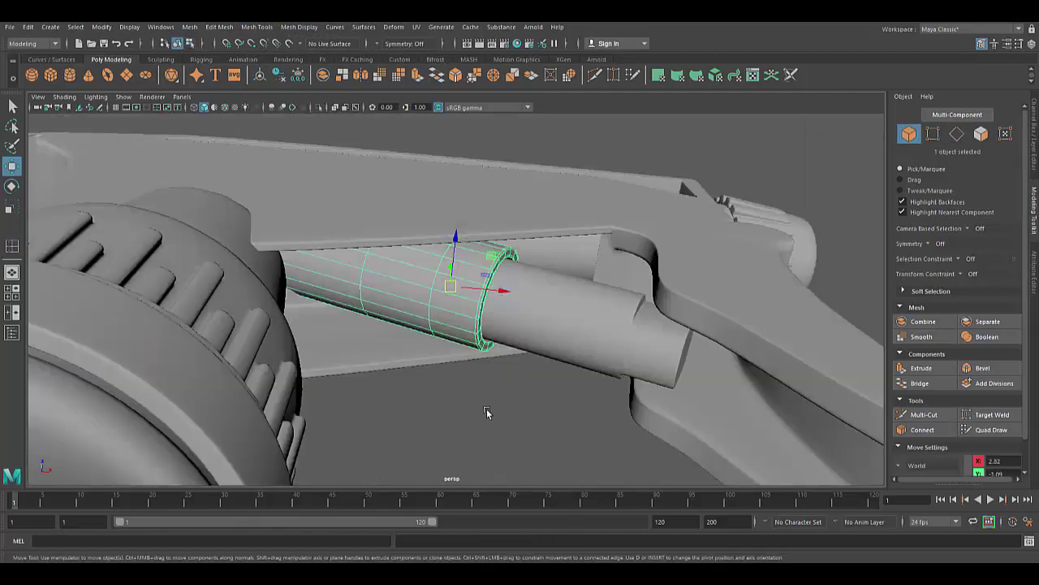
scroll(458, 399, "up", 3)
scroll(568, 316, "up", 3)
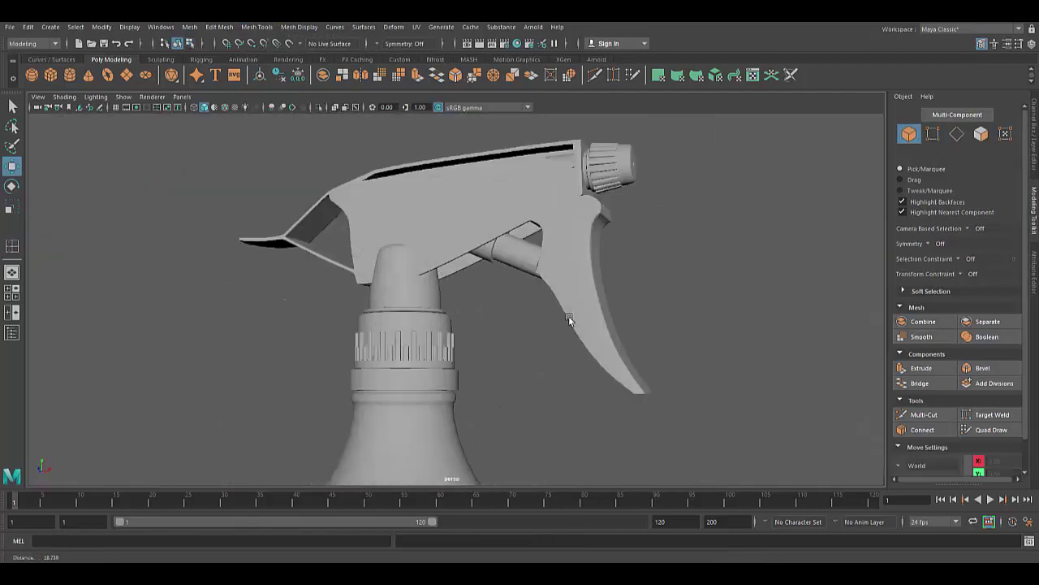
Move the trigger's upper vertices so it tucks under the sprayer housing
left_click(569, 315)
scroll(567, 329, "up", 3)
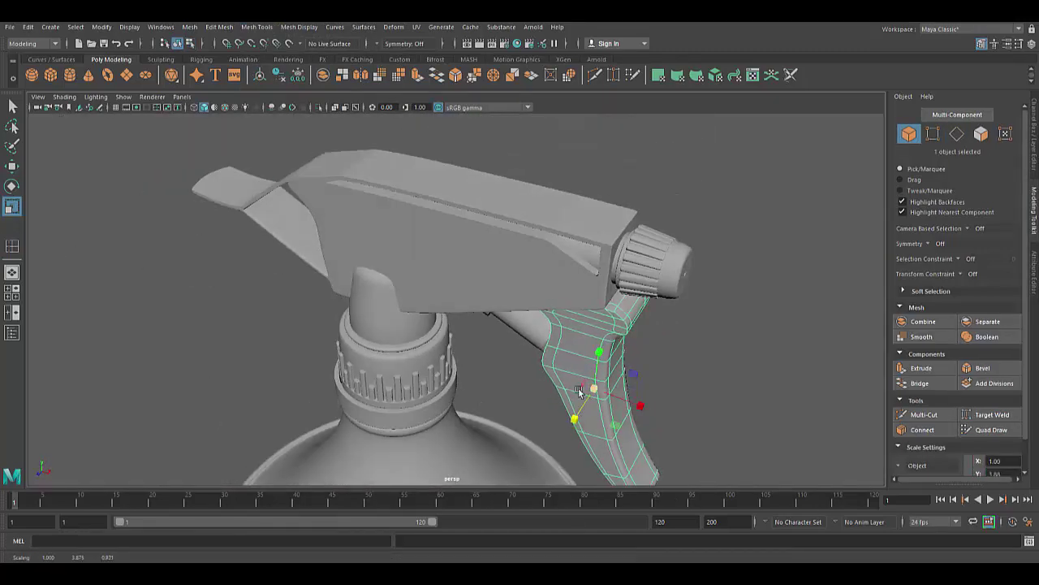
mouse_move(579, 391)
left_mouse_down("alt")
mouse_move(677, 296)
mouse_move(547, 306)
mouse_move(412, 286)
mouse_move(476, 304)
mouse_move(604, 243)
left_mouse_up("alt")
key("F9")
middle_click_drag(707, 281, 572, 271, "alt")
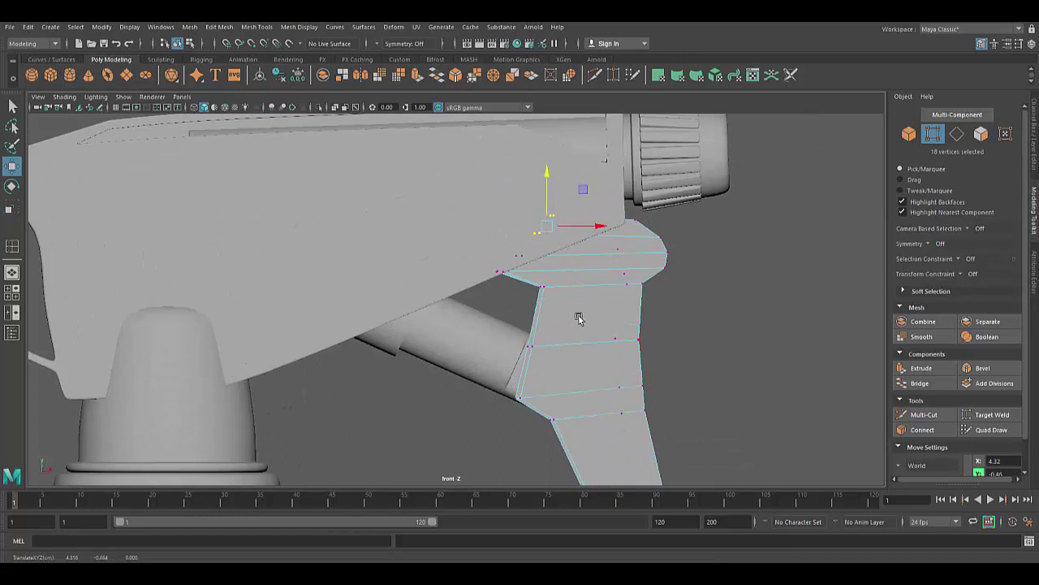
scroll(577, 284, "down", 5)
scroll(529, 294, "up", 1)
Frame the ground plane in perspective and lower it in Y below the bottle's base
key("F8")
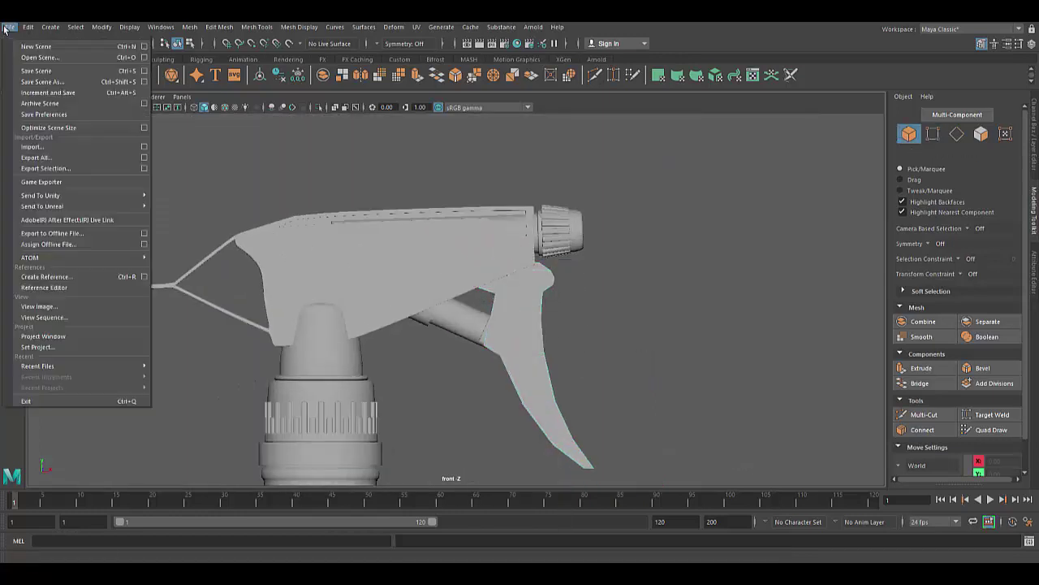
scroll(609, 333, "down", 3)
key("space")
left_click_drag(510, 308, 499, 281)
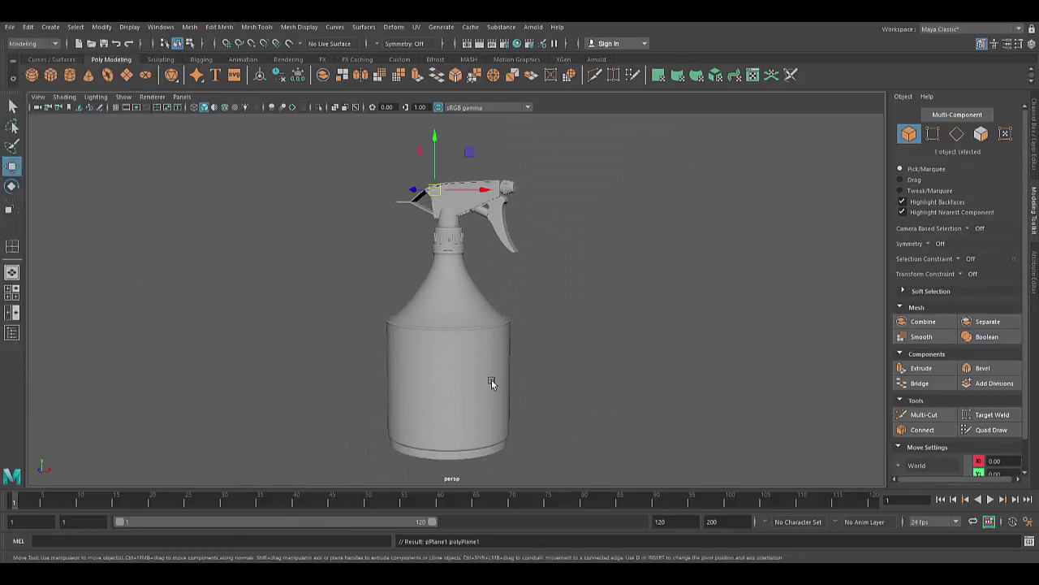
key("f")
scroll(413, 290, "up", 3)
scroll(418, 284, "up", 3)
scroll(426, 270, "up", 3)
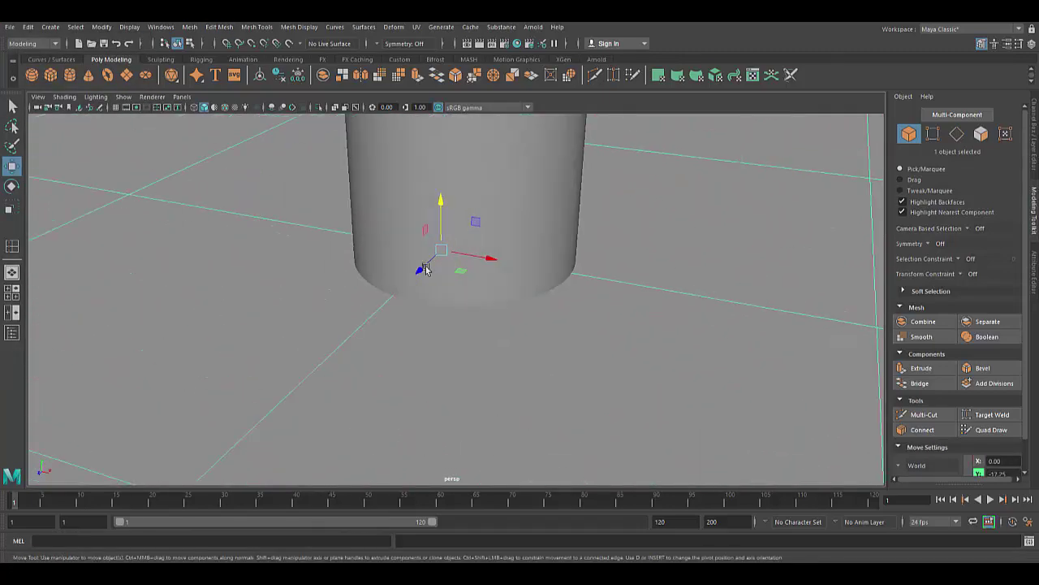
left_click_drag(440, 203, 444, 222)
Run an interactive Arnold render, orbit around the bottle to check it, then close the RenderView
left_click(533, 27)
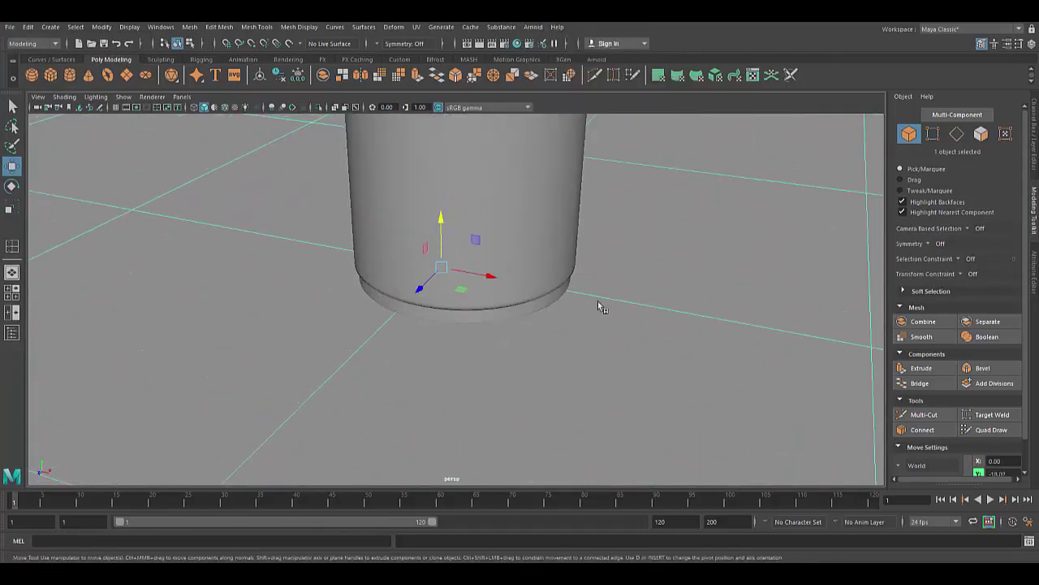
scroll(560, 333, "down", 3)
scroll(568, 361, "up", 1)
left_click(533, 27)
left_click(553, 42)
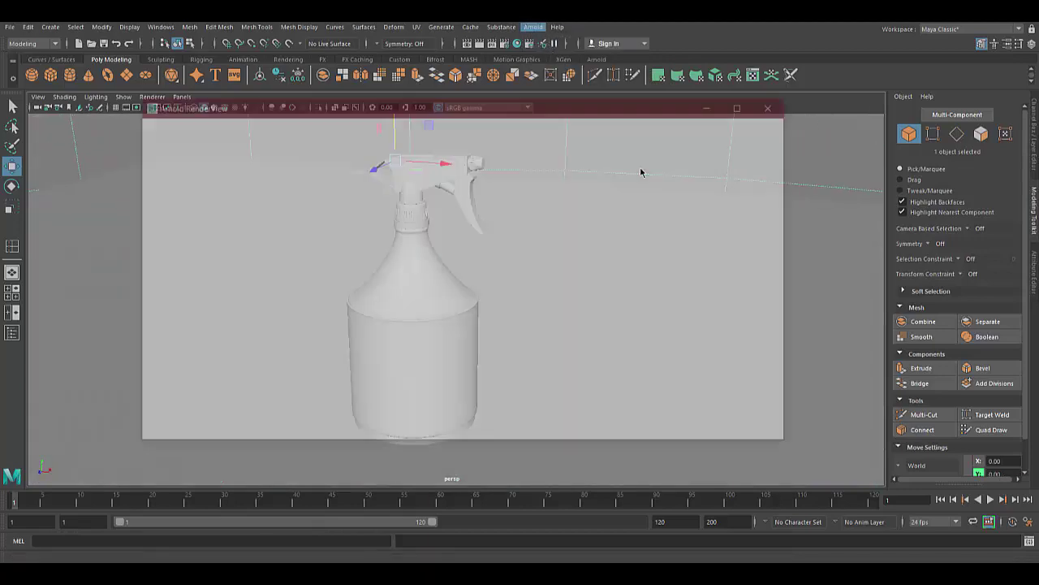
left_click_drag(718, 347, 648, 240, "alt")
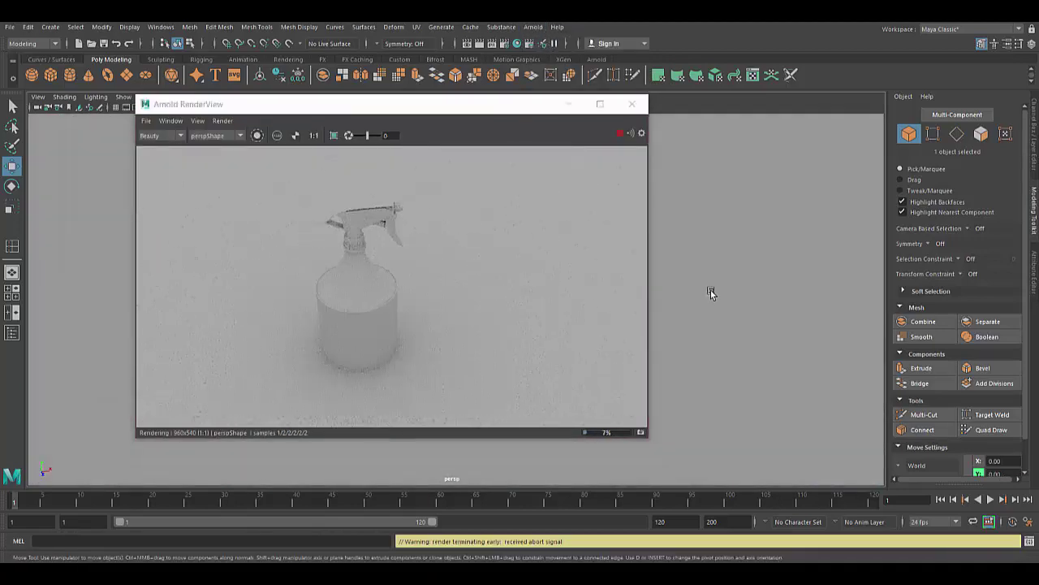
left_click_drag(325, 104, 674, 121)
scroll(452, 277, "up", 5)
scroll(307, 343, "up", 3)
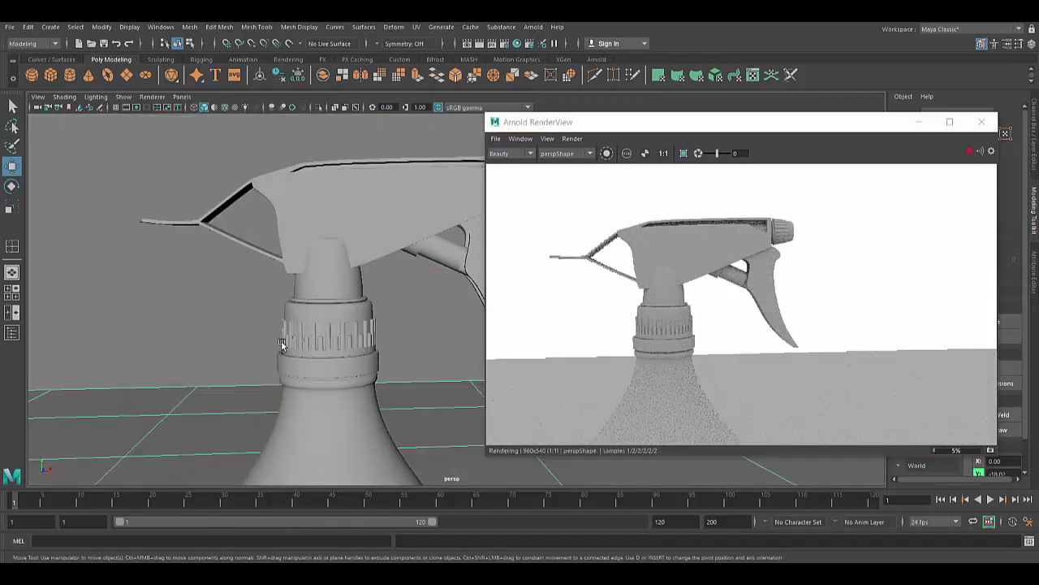
mouse_move(278, 324)
left_mouse_down("alt")
mouse_move(301, 355)
mouse_move(263, 284)
left_mouse_up("alt")
right_click_drag(262, 283, 219, 309, "alt")
mouse_move(218, 309)
left_mouse_down("alt")
mouse_move(288, 313)
mouse_move(359, 293)
mouse_move(684, 281)
left_mouse_up("alt")
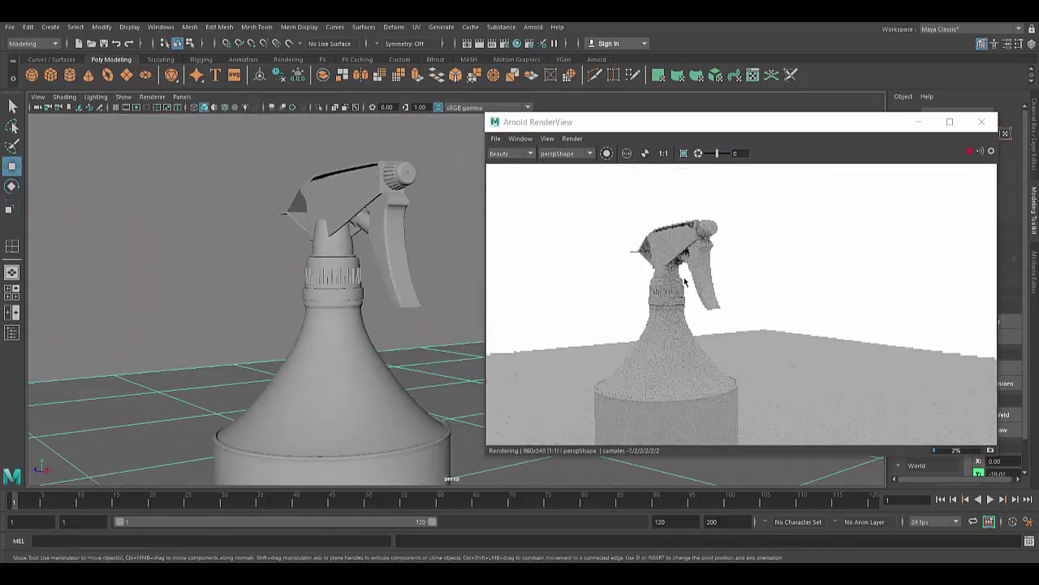
left_click(981, 122)
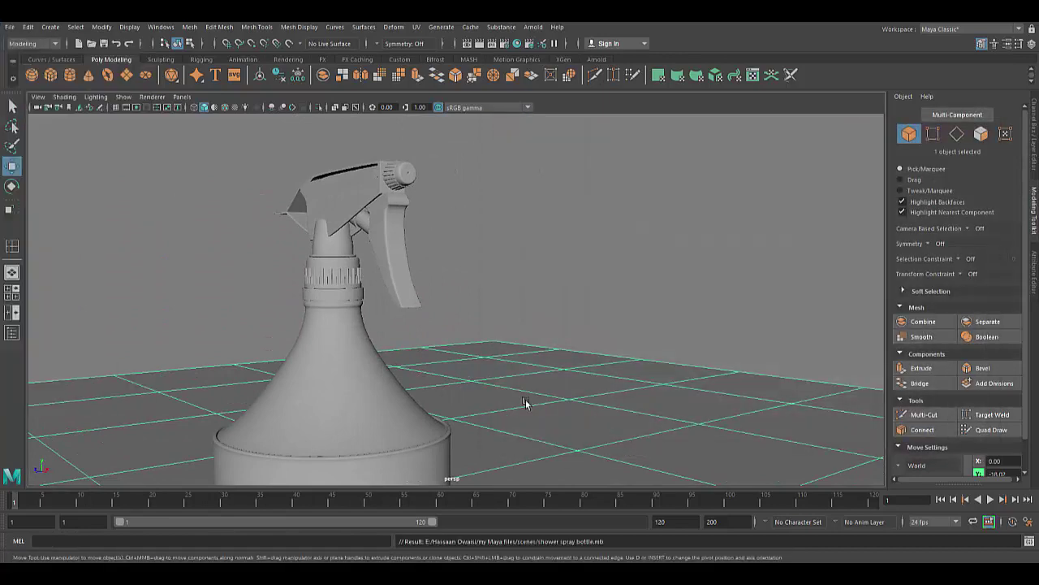
Select part of the sprayer head and zoom in on it
mouse_move(528, 401)
right_mouse_down("alt")
mouse_move(436, 319)
mouse_move(566, 417)
right_mouse_up("alt")
left_click(436, 319)
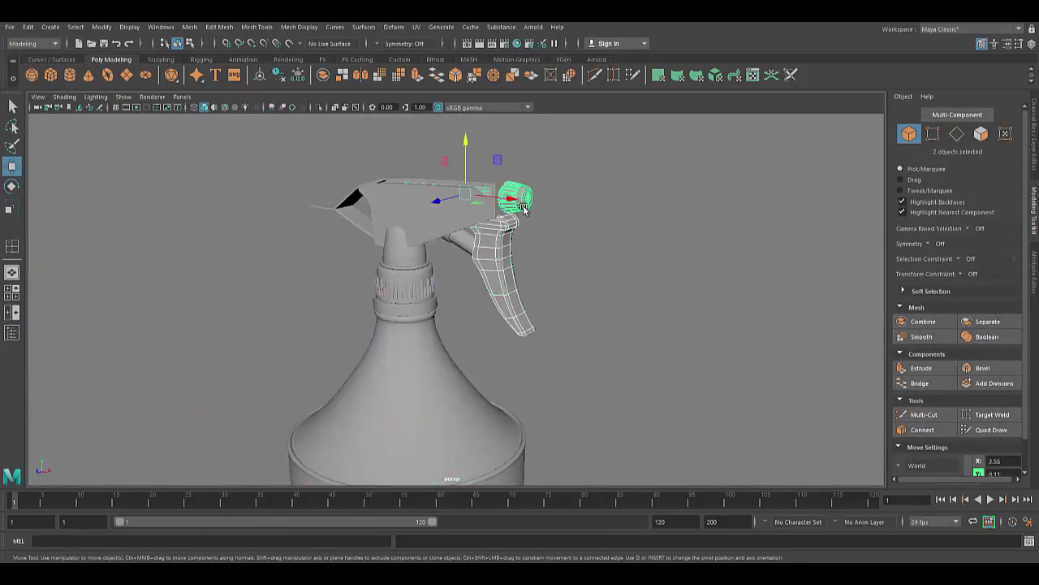
right_click_drag(523, 208, 553, 282, "alt")
Split the combined sprayer mesh into separate pieces with Mesh > Separate
key("q")
left_click(534, 263, "ctrl")
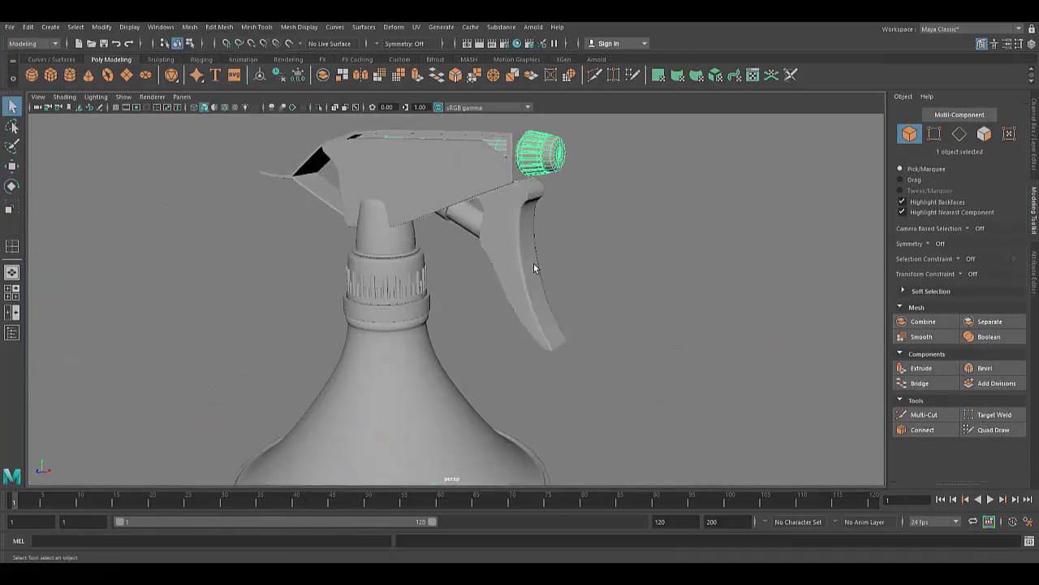
left_click(202, 29)
left_click(215, 81)
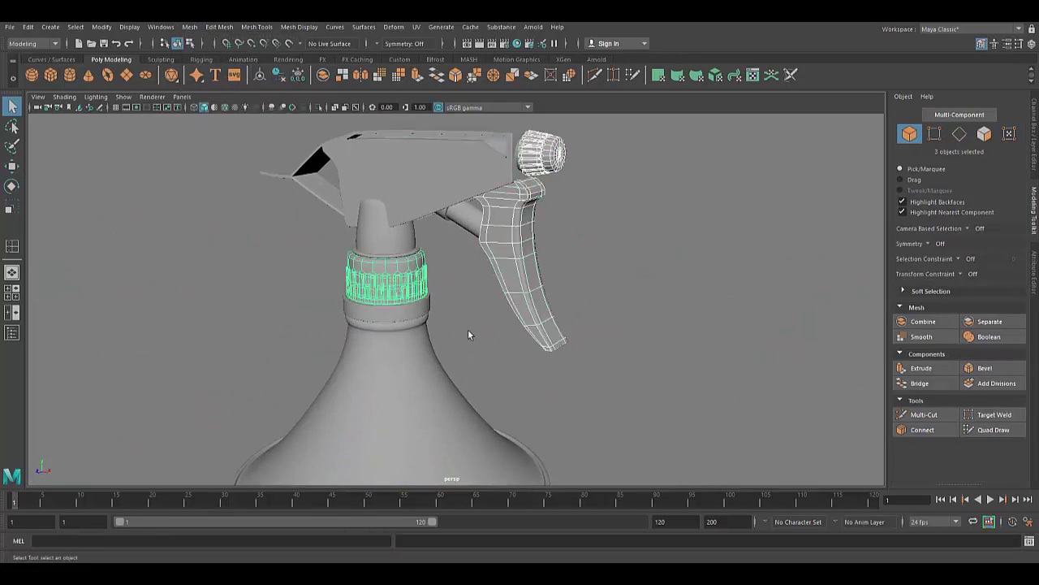
Give the trigger a new aiStandardSurface with the Plastic preset and dark grey base colour
right_click_drag(501, 284, 498, 338)
left_click(443, 439)
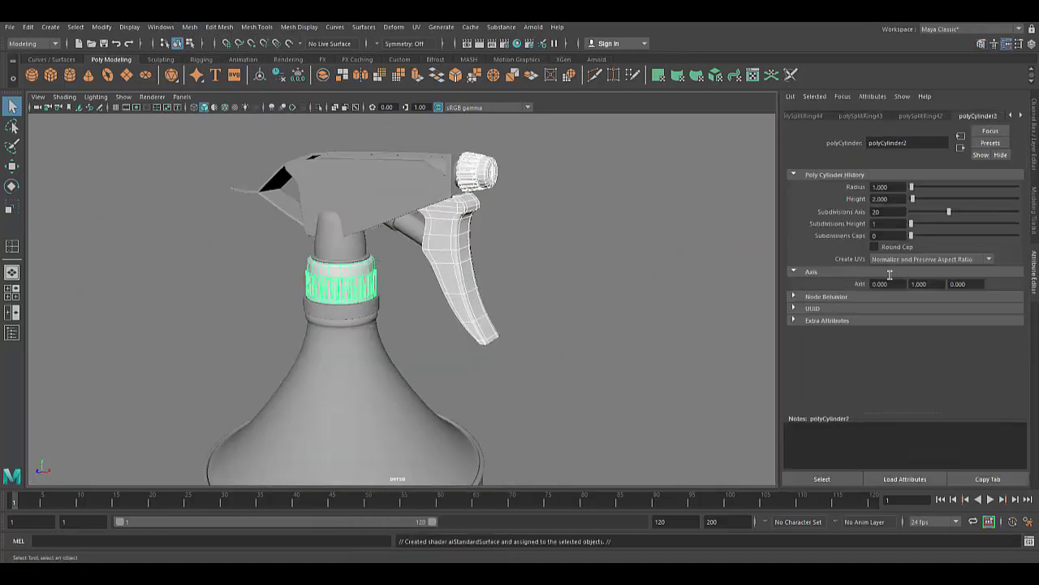
right_click_drag(453, 223, 460, 481)
left_click(990, 142)
left_click(873, 418)
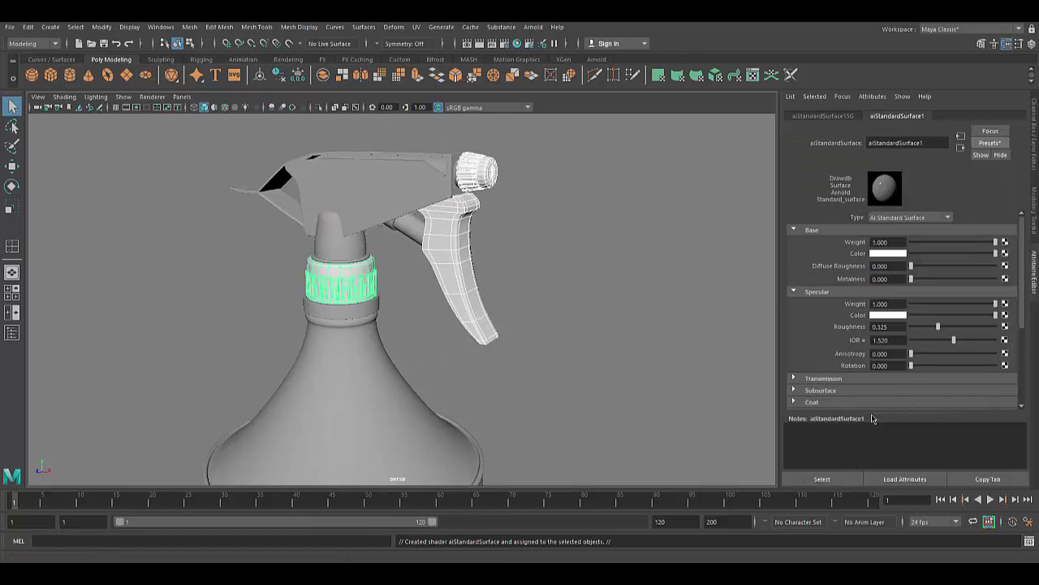
left_click(889, 254)
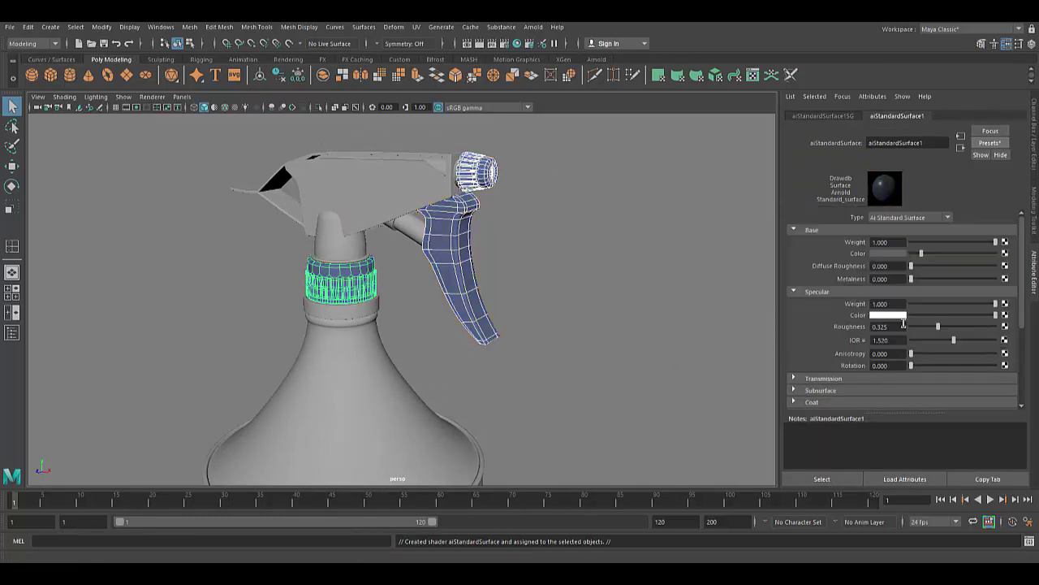
scroll(861, 345, "down", 3)
left_click(827, 263)
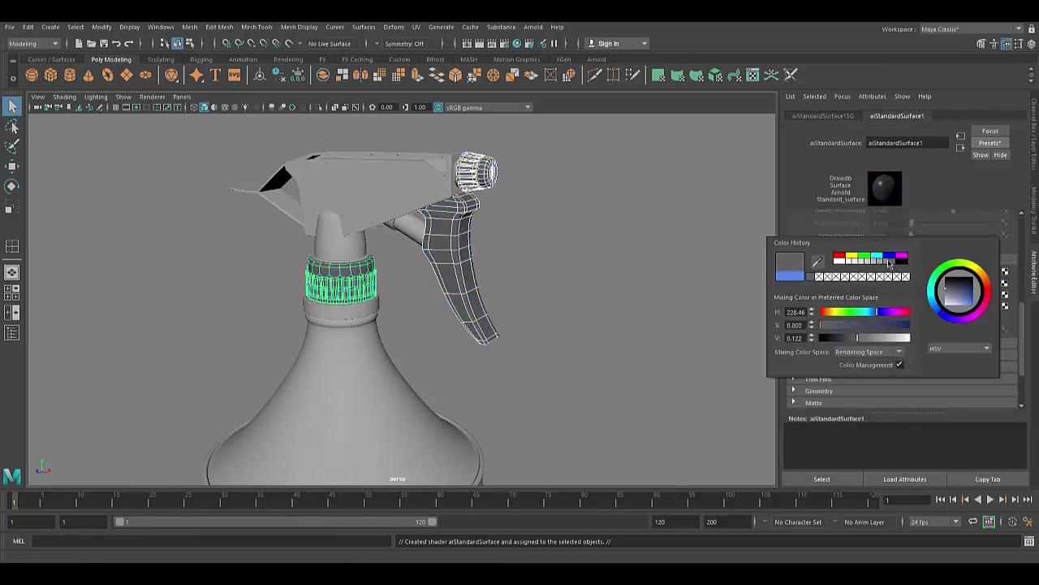
Give the sprayer head a new aiStandardSurface Plastic material with a white base colour
left_click(395, 204)
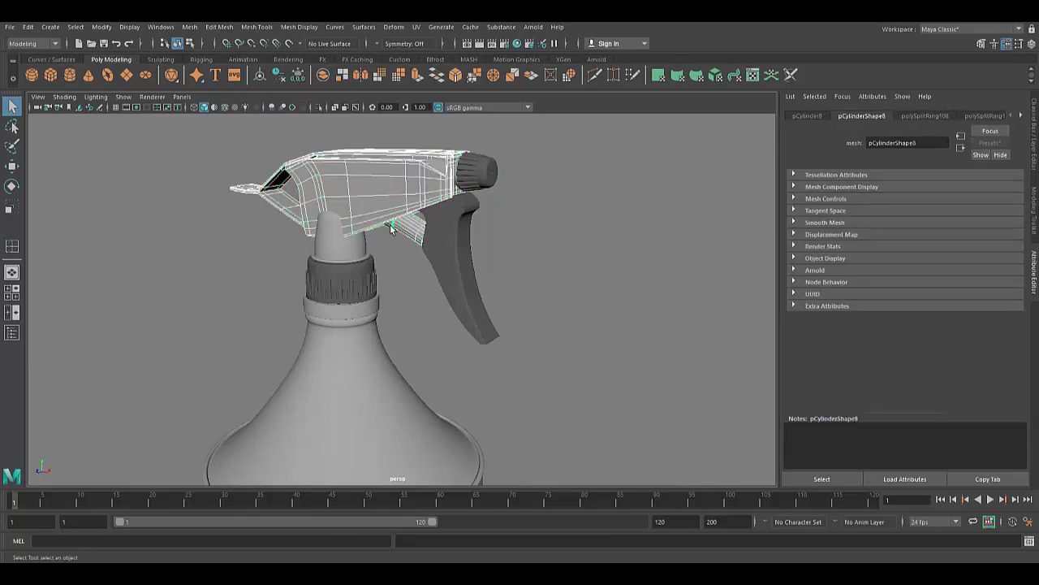
right_click_drag(439, 168, 455, 268)
left_click(386, 284)
left_click(454, 414)
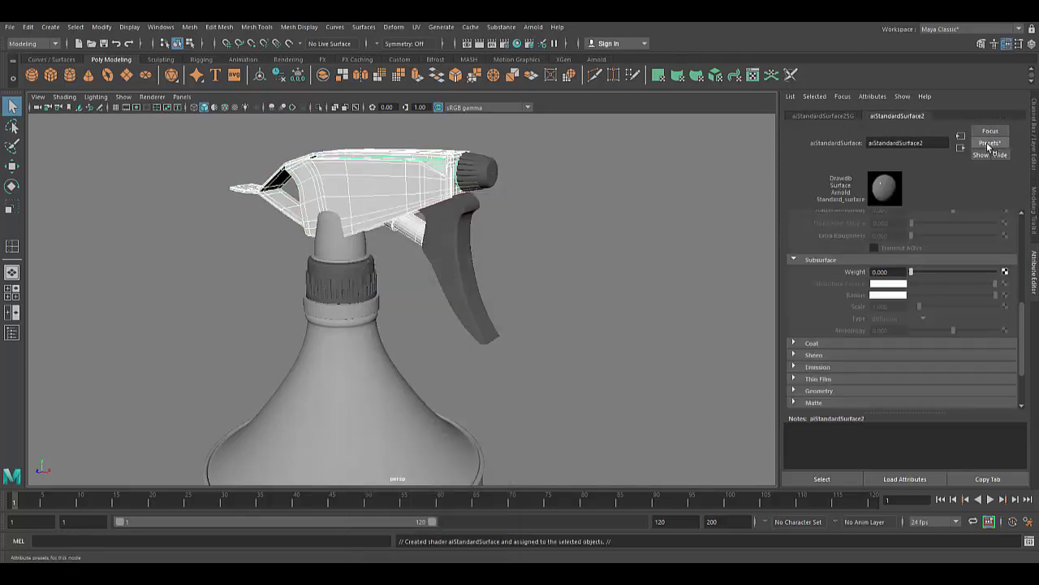
left_click(989, 142)
left_click(882, 421)
left_click(891, 289)
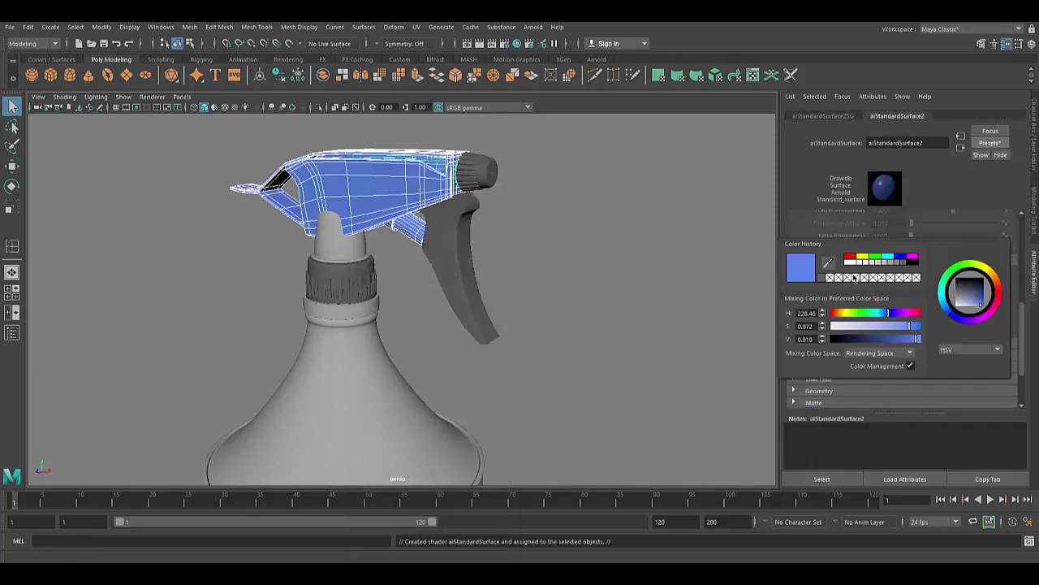
scroll(893, 325, "up", 3)
left_click(890, 260)
left_click(853, 232)
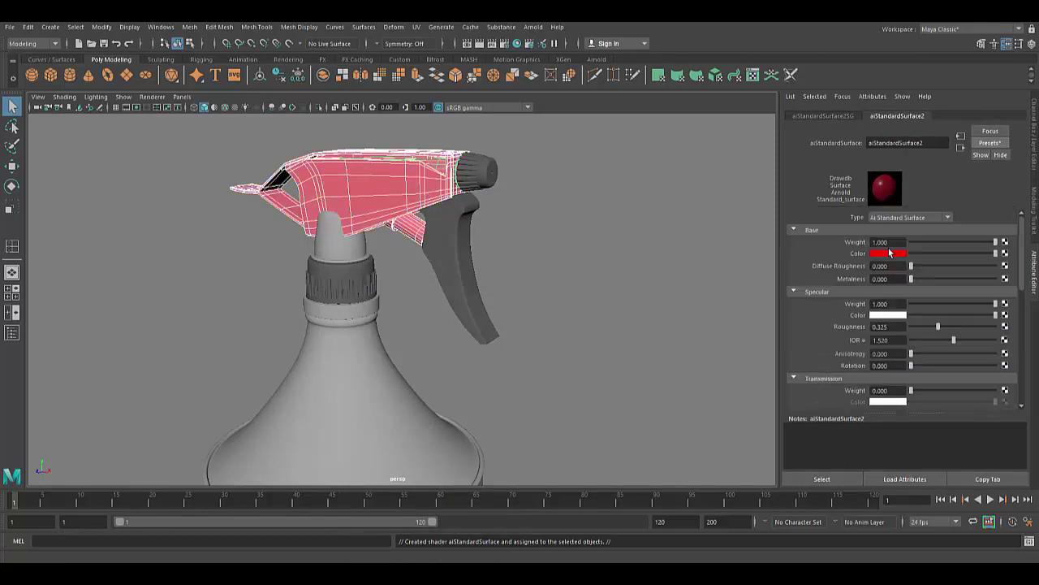
left_click(886, 247)
left_click(827, 246)
Apply the white head material to the nozzle stem cylinder
left_click(341, 255)
right_click_drag(341, 254, 341, 547)
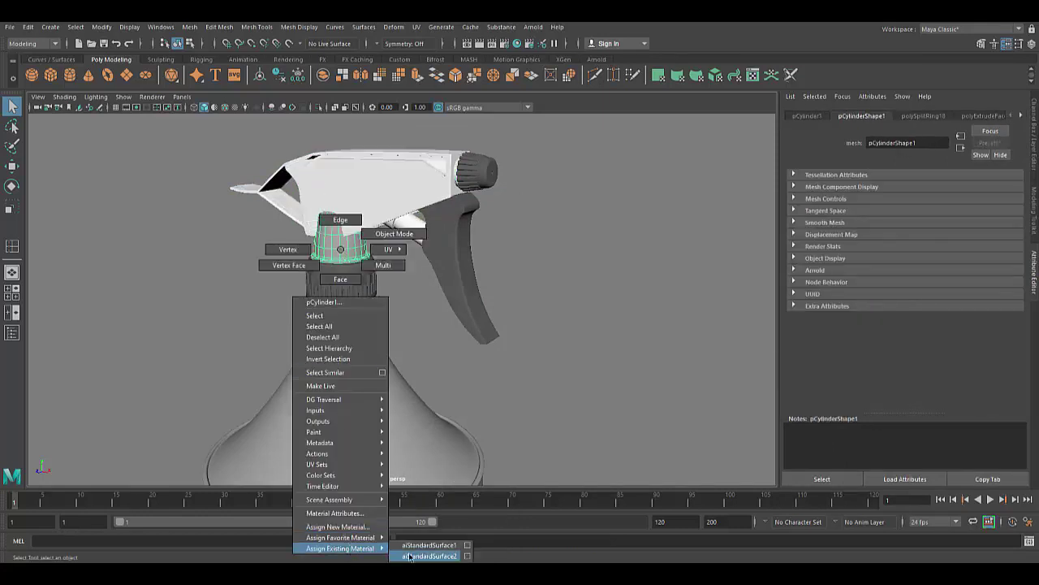
scroll(514, 400, "down", 3)
scroll(464, 281, "up", 3)
Give the bottle body a new Plastic aiStandardSurface in yellow, darkened to 0.629 value
right_click_drag(465, 281, 467, 558)
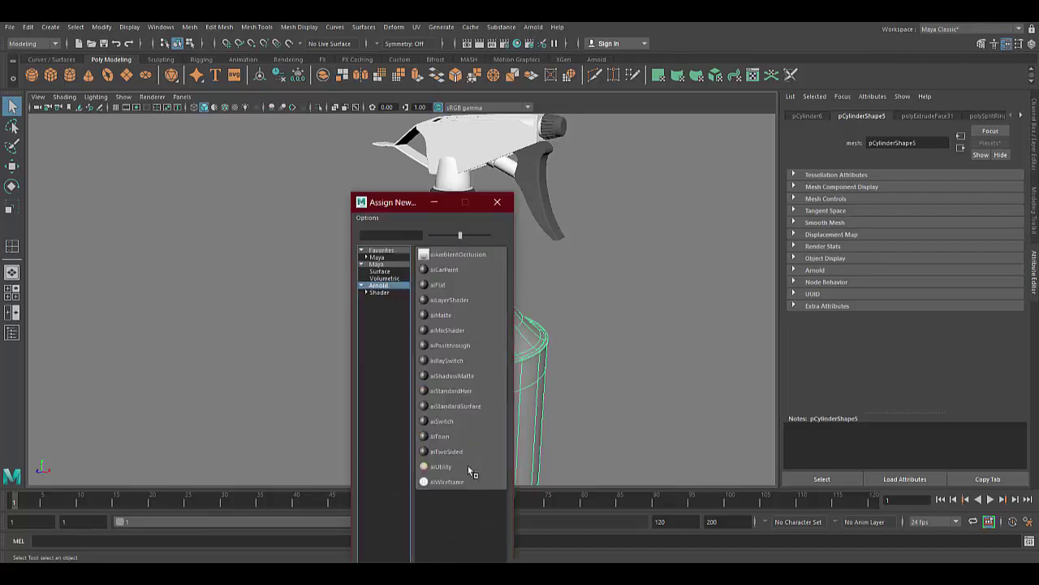
left_click(467, 467)
left_click(990, 142)
left_click(926, 420)
left_click(900, 254)
left_click(869, 224)
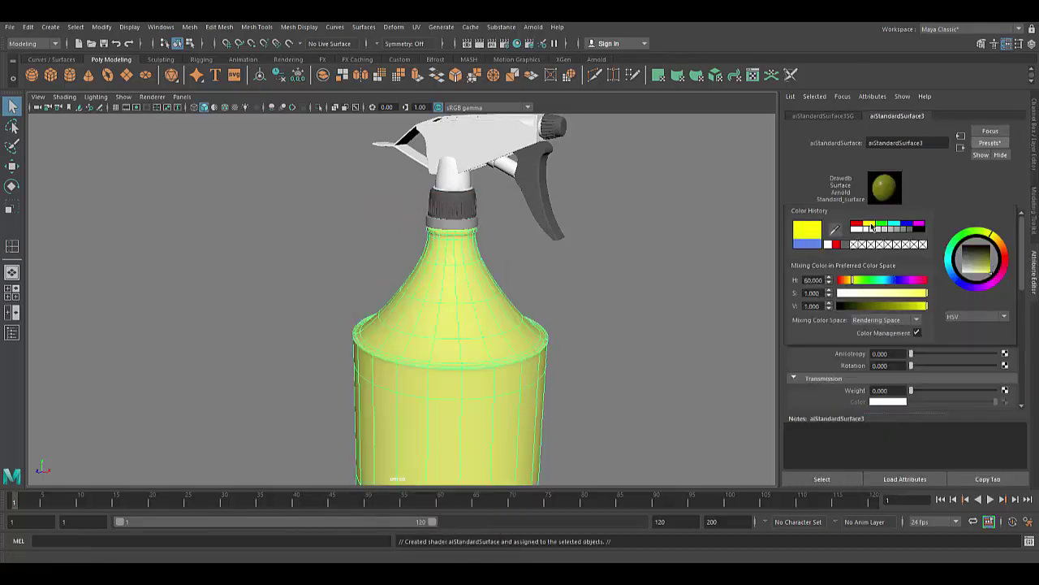
left_click_drag(922, 306, 916, 308)
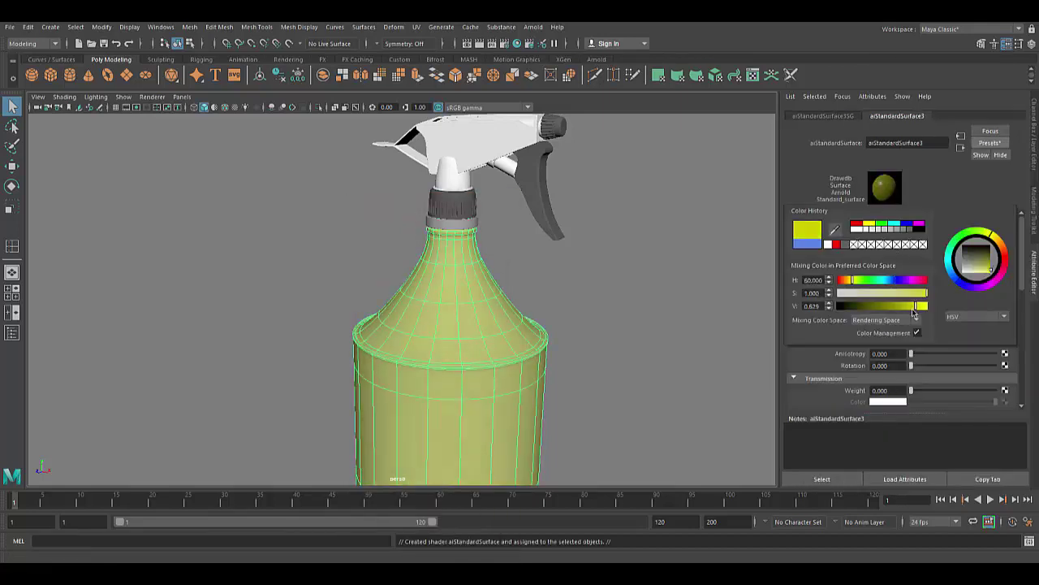
Preview in Arnold RenderView and darken the body's aiStandardSurface3 colour to olive-gold (hue 45, value 0.442)
left_click(532, 26)
left_click(561, 43)
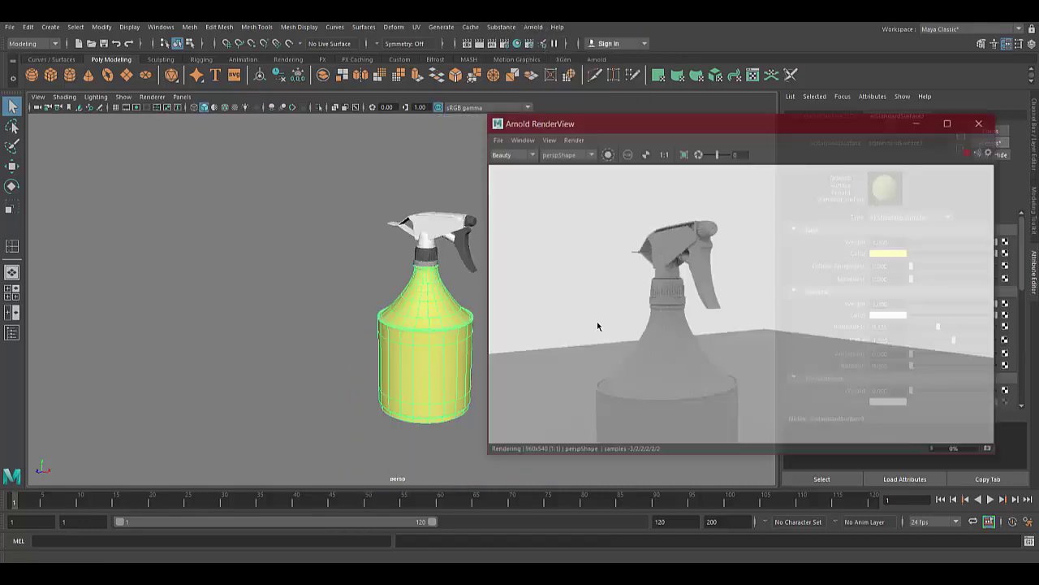
left_click_drag(812, 130, 524, 128)
left_click(898, 255)
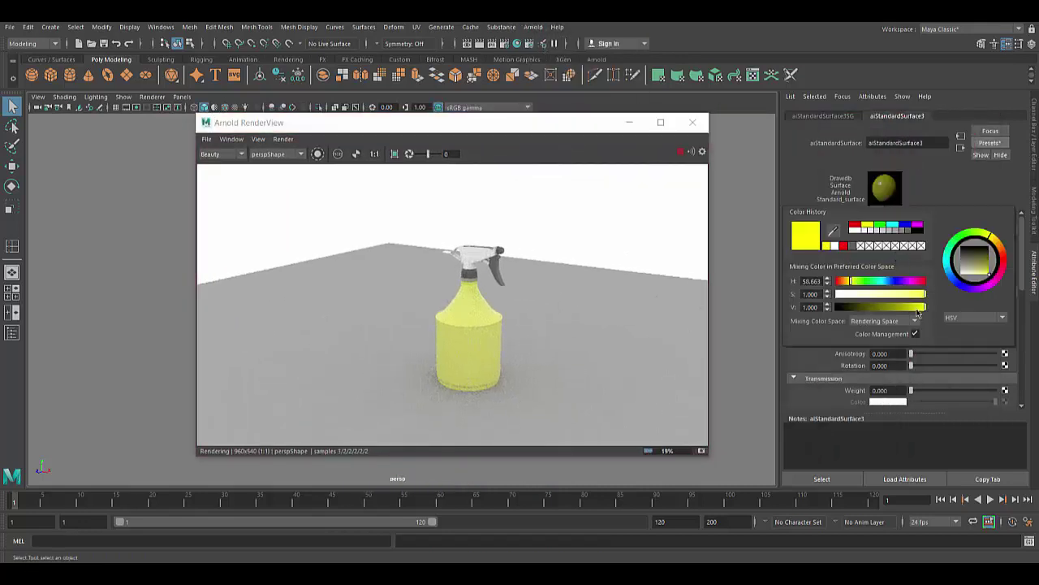
left_click_drag(992, 238, 1009, 233)
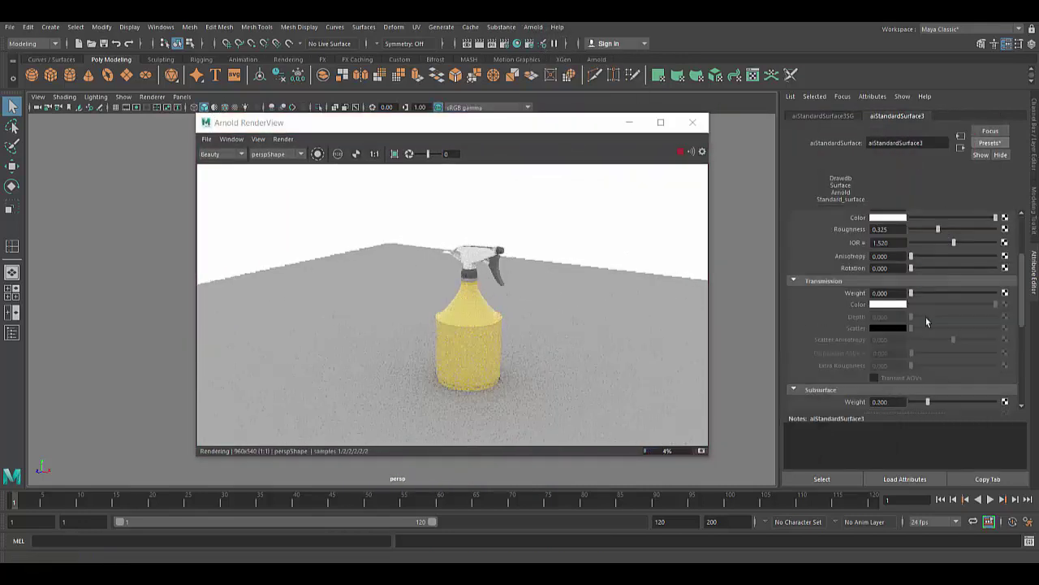
left_click(889, 315)
left_click_drag(890, 367, 915, 370)
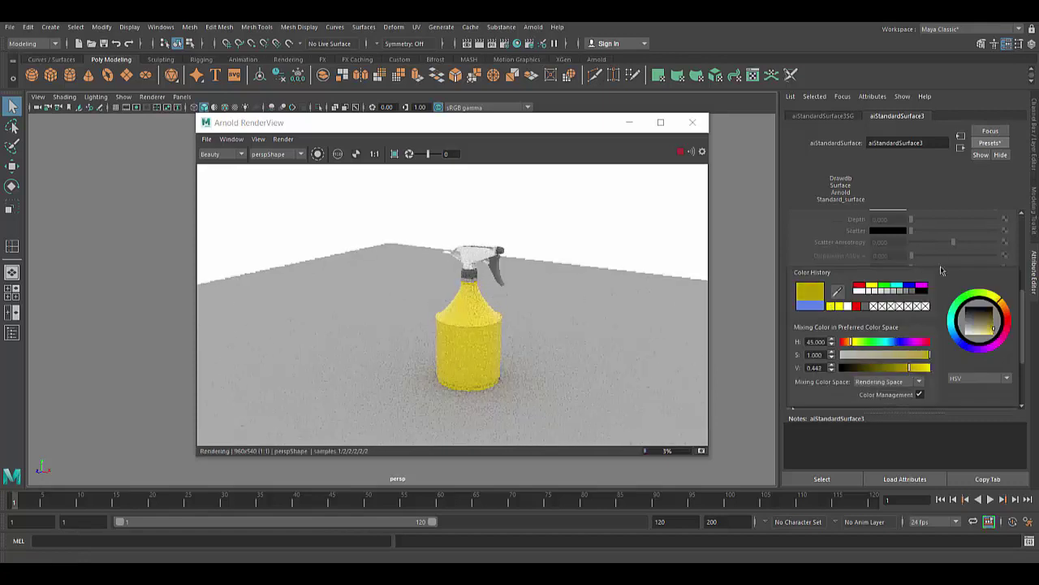
left_click(889, 250)
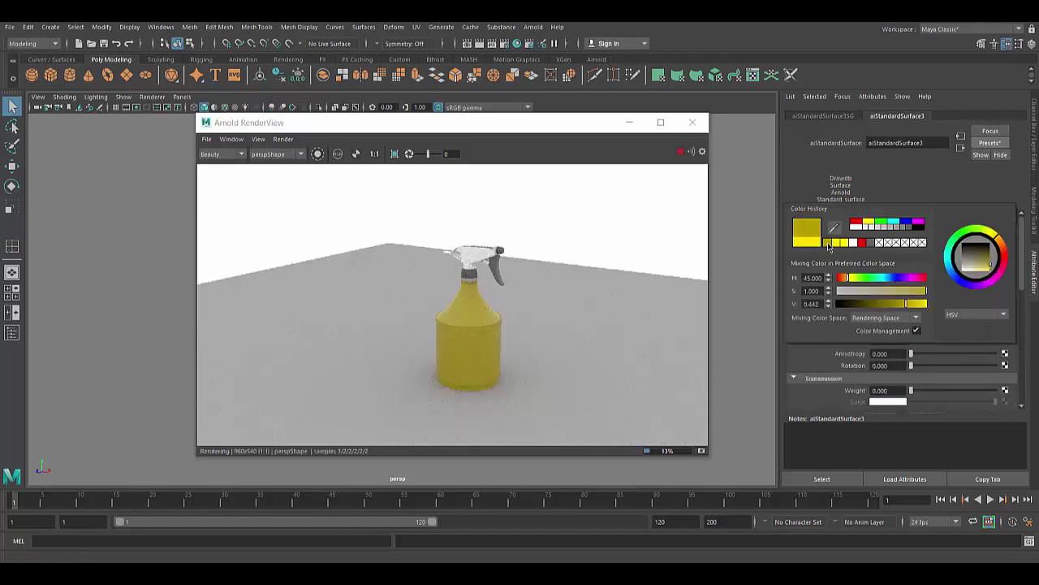
left_click(691, 122)
Assign the white aiStandardSurface2 head material to another sprayer part and re-render in Arnold
left_click(468, 345)
right_click_drag(468, 345, 584, 548)
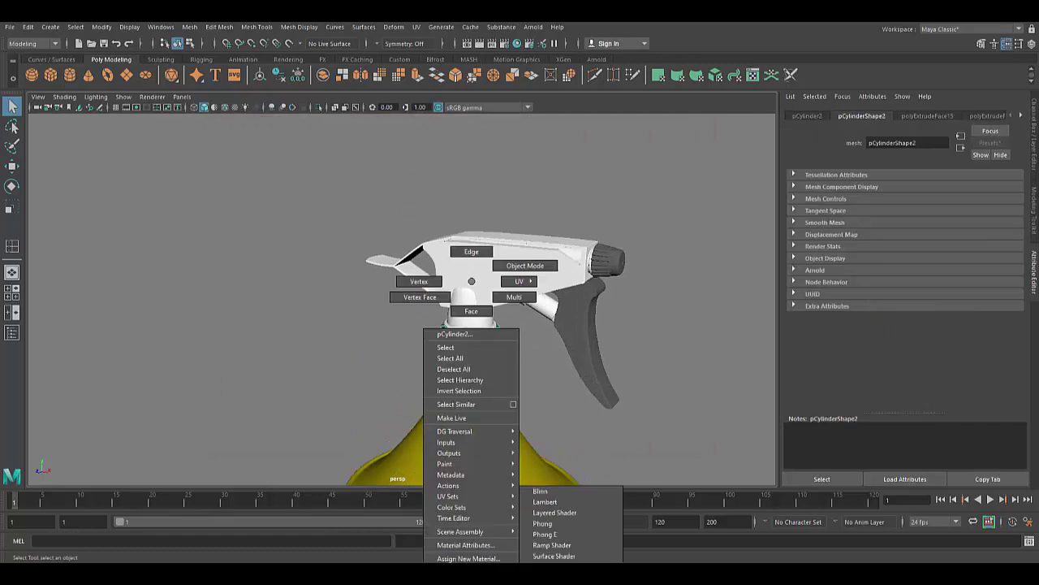
left_click(547, 378)
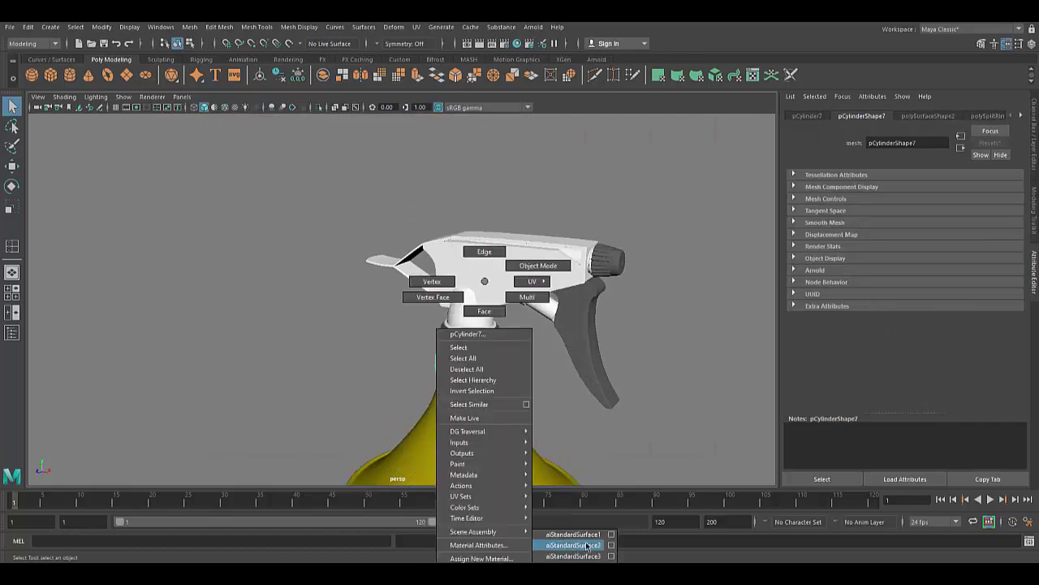
right_click_drag(475, 276, 392, 339)
scroll(393, 339, "down", 5)
left_click(524, 43)
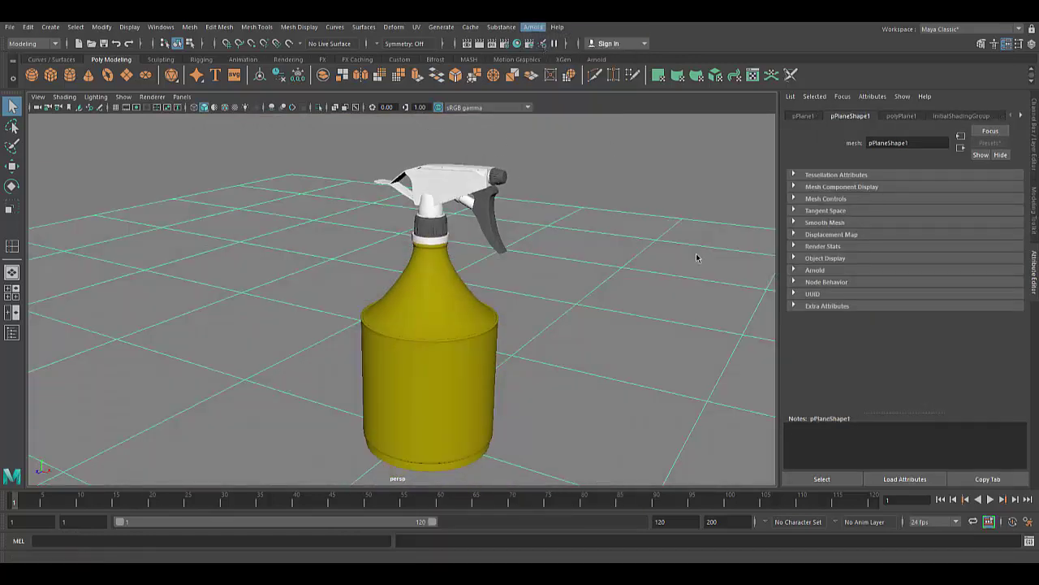